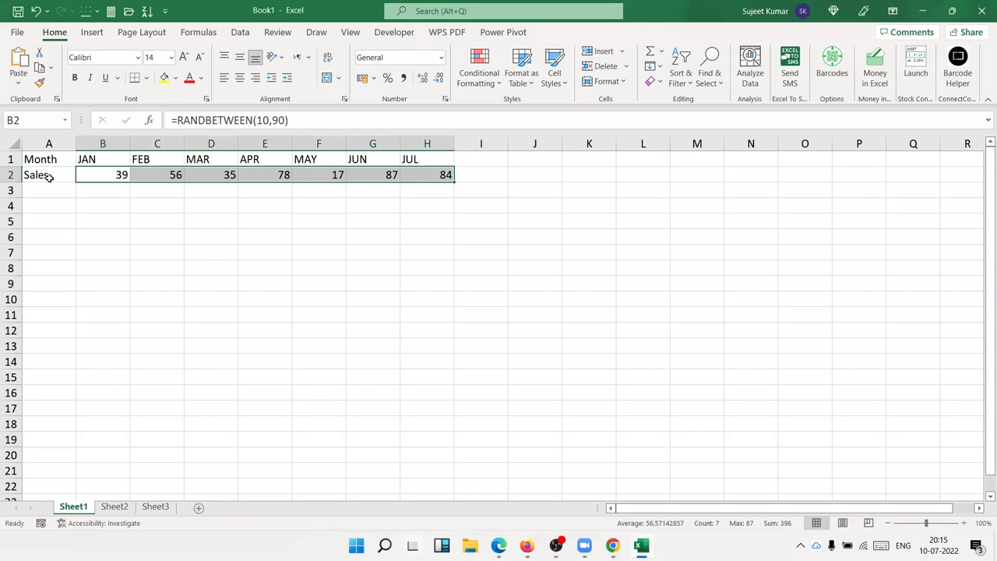
Browse the Insert tab's chart galleries, then open Recommended Charts for the Sales row
left_click(92, 32)
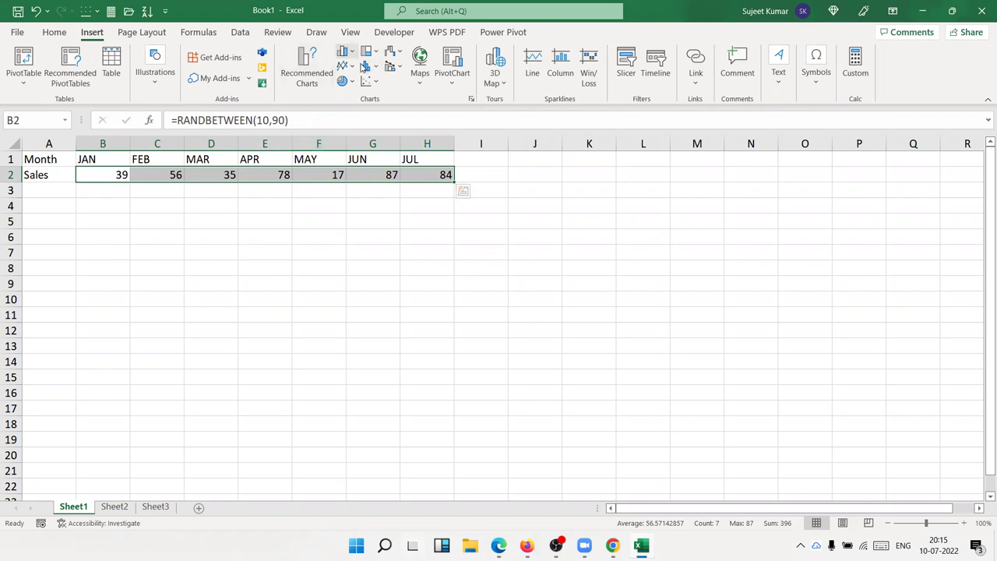
left_click(343, 51)
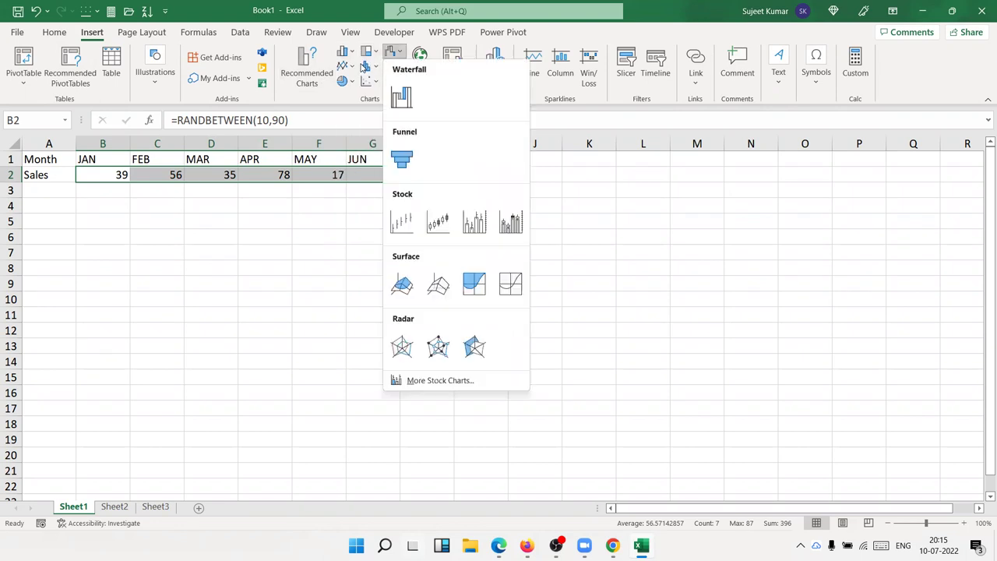
left_click(387, 71)
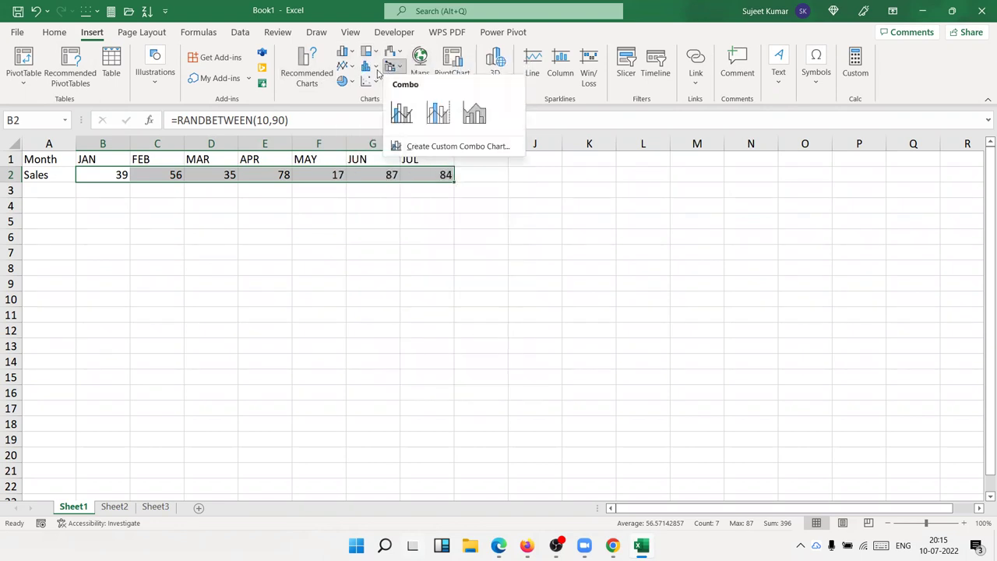
left_click(365, 68)
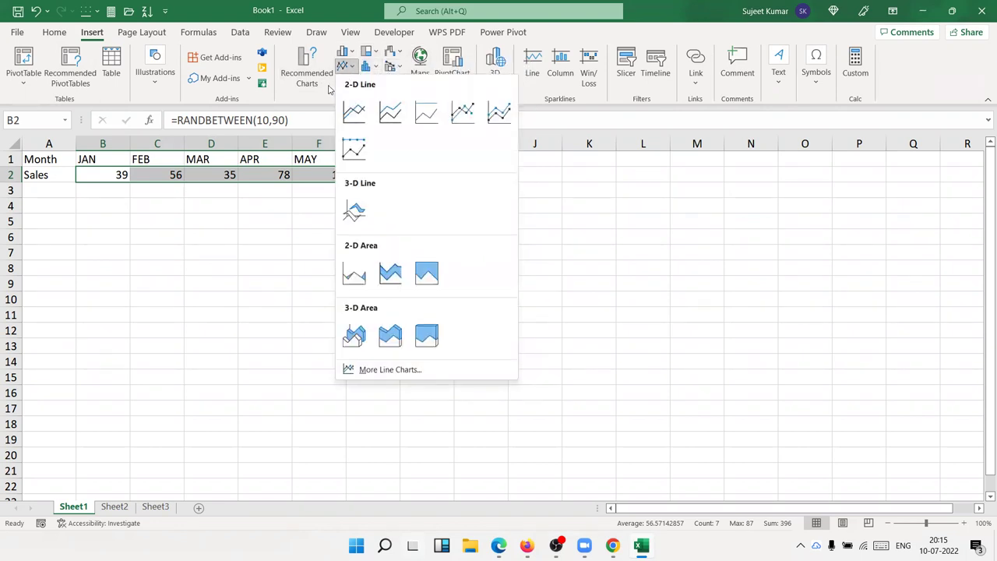
left_click(335, 86)
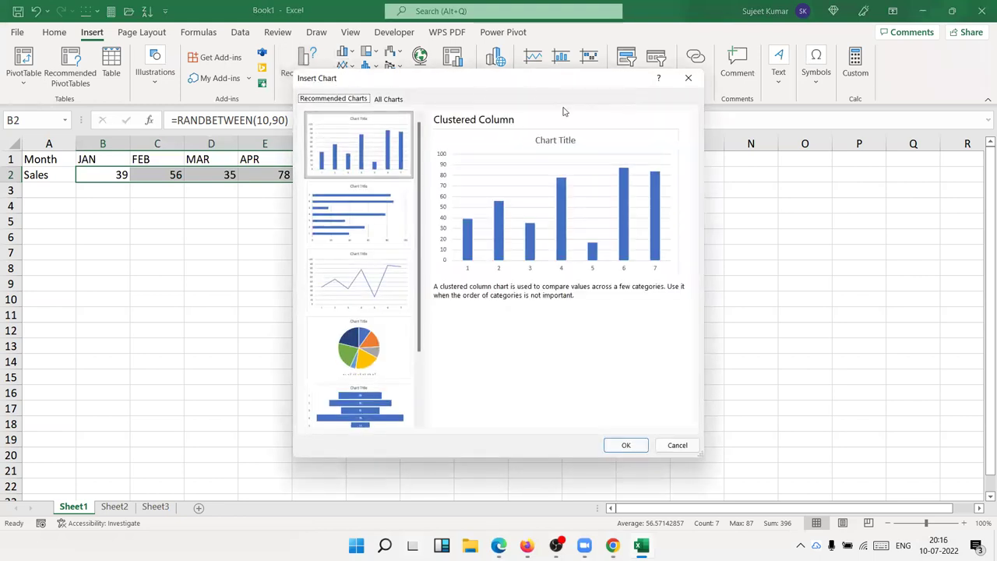
Close the Insert Chart dialog without adding a chart
left_click(688, 78)
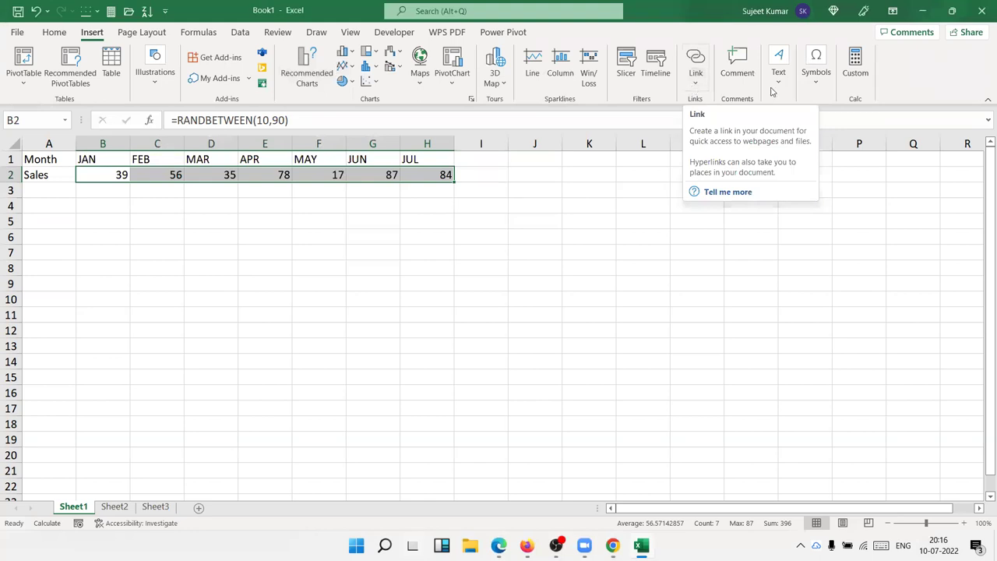
left_click(132, 205)
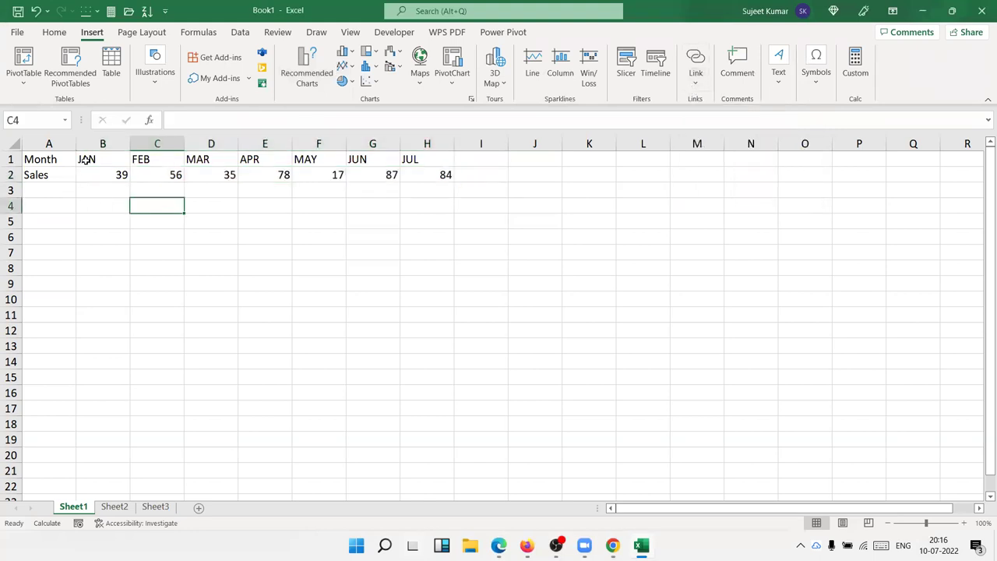
left_click_drag(86, 159, 417, 186)
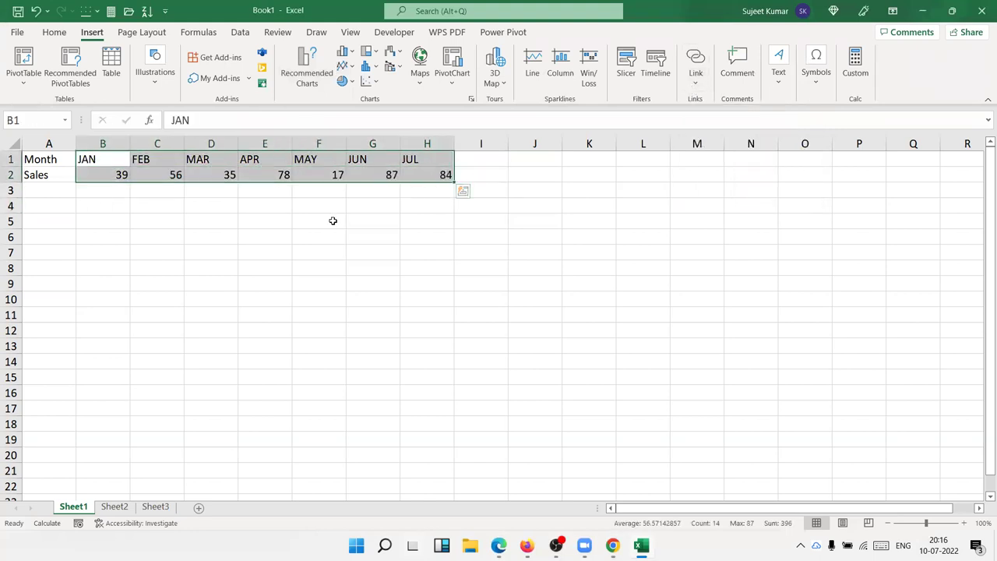
left_click(257, 247)
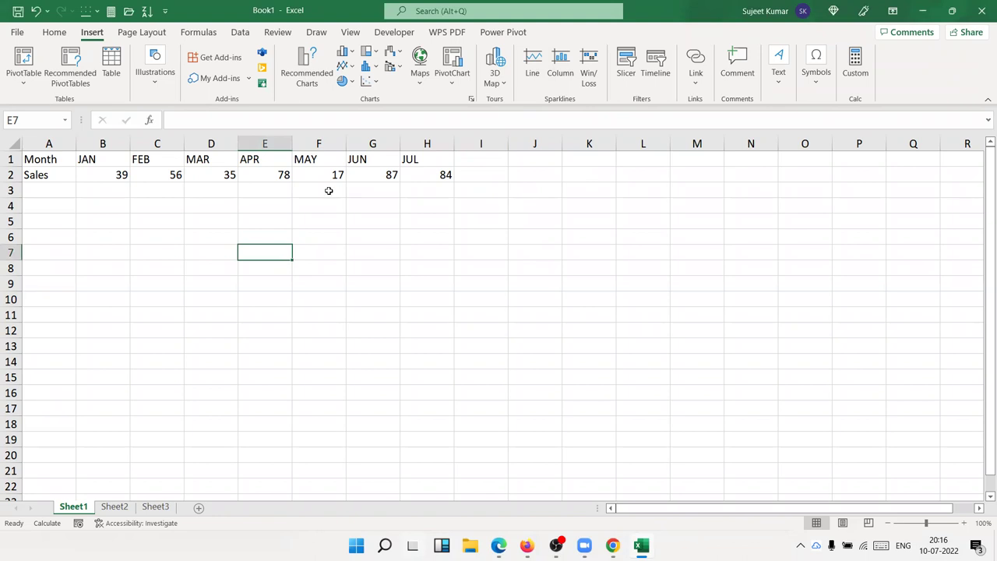
Change B2's formula to =RANDBETWEEN(100000,9000000)
left_click(109, 176)
left_click(263, 124)
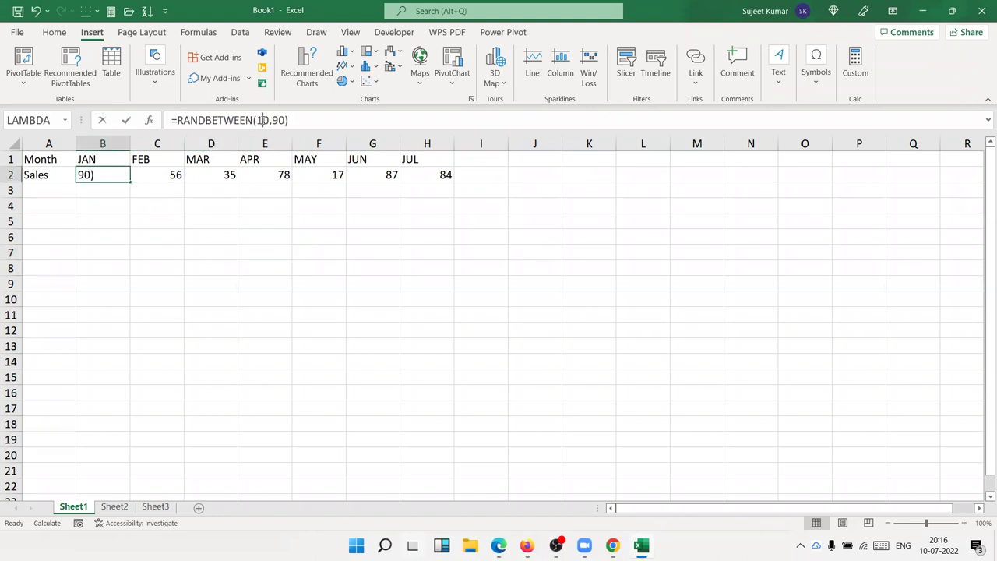
type("0000")
key("Right")
key("Right")
key("Right")
type("00000")
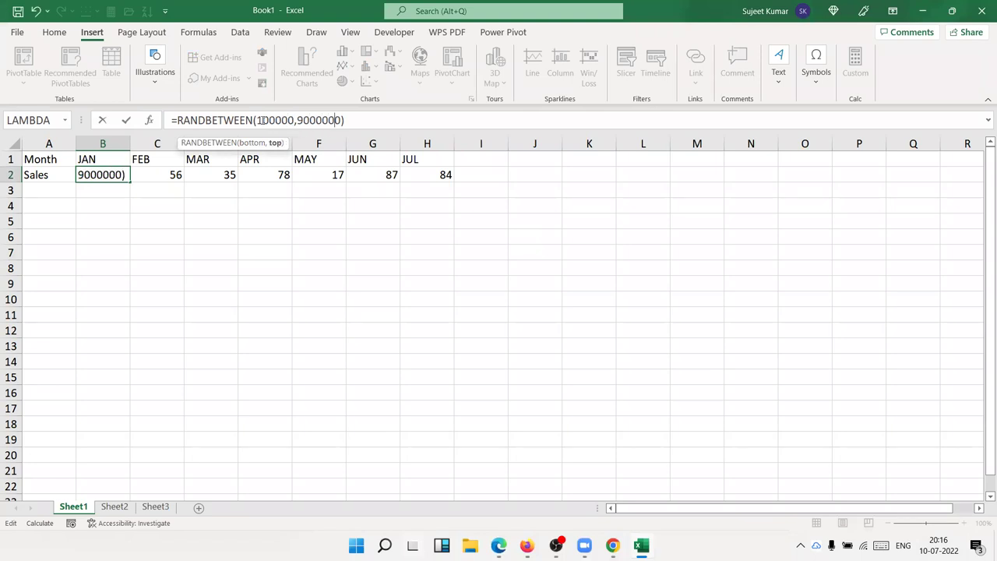
key("Return")
Fill B2's random formula right across C2:H2
key("Up")
key("ctrl+shift+Right")
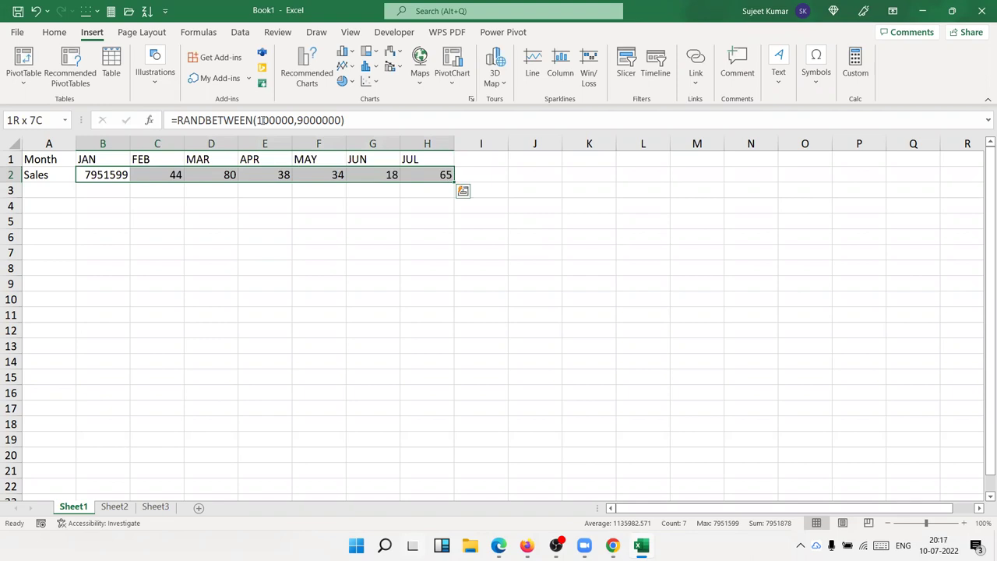
key("ctrl+r")
key("ctrl+q")
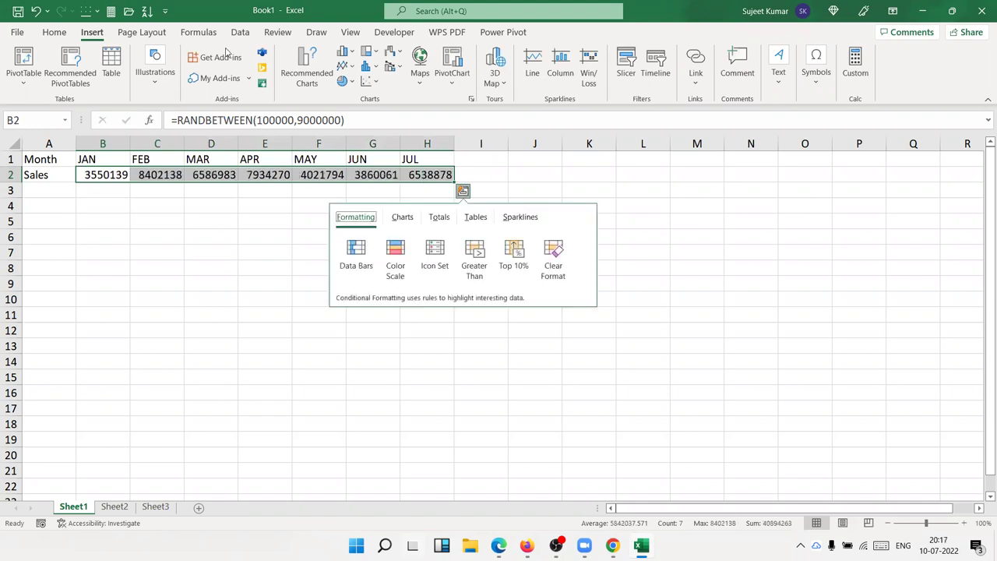
key("Escape")
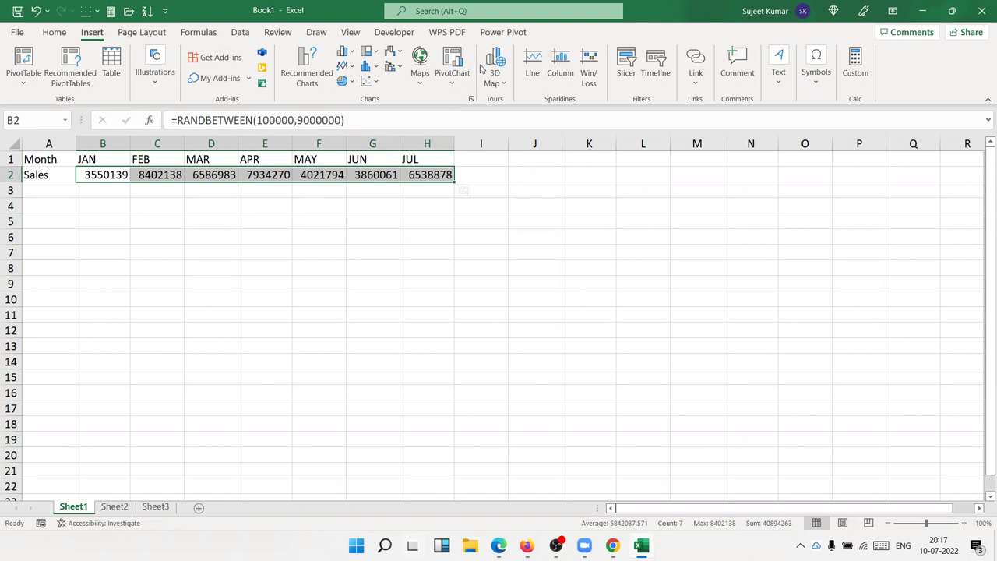
Select the Month and Sales table A1:H2 and insert a clustered column chart
left_click(482, 68)
left_click(217, 285)
left_click_drag(45, 156, 448, 173)
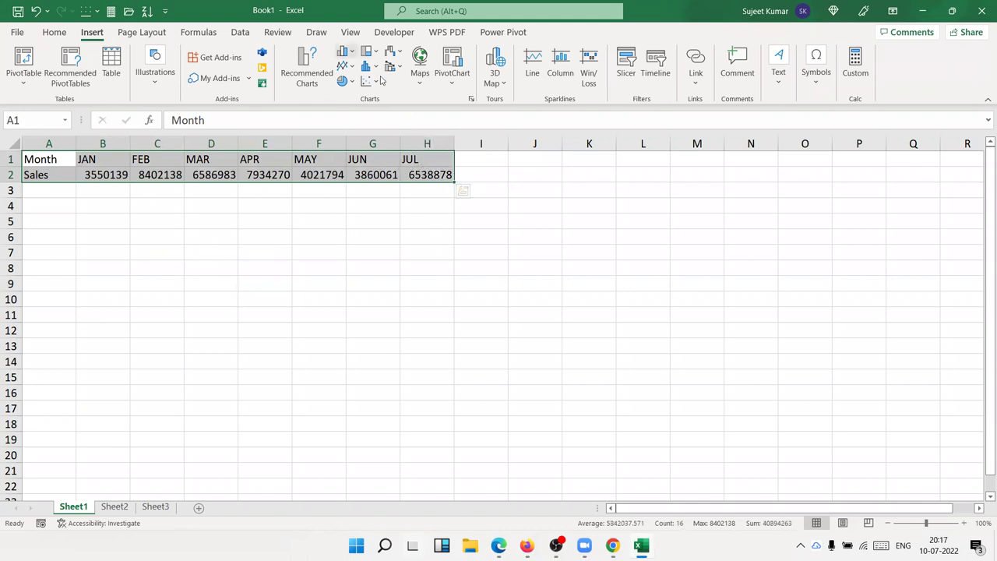
left_click(344, 51)
left_click(356, 96)
Move the column chart under the table and enlarge it to the right and down
left_click_drag(425, 249, 360, 223)
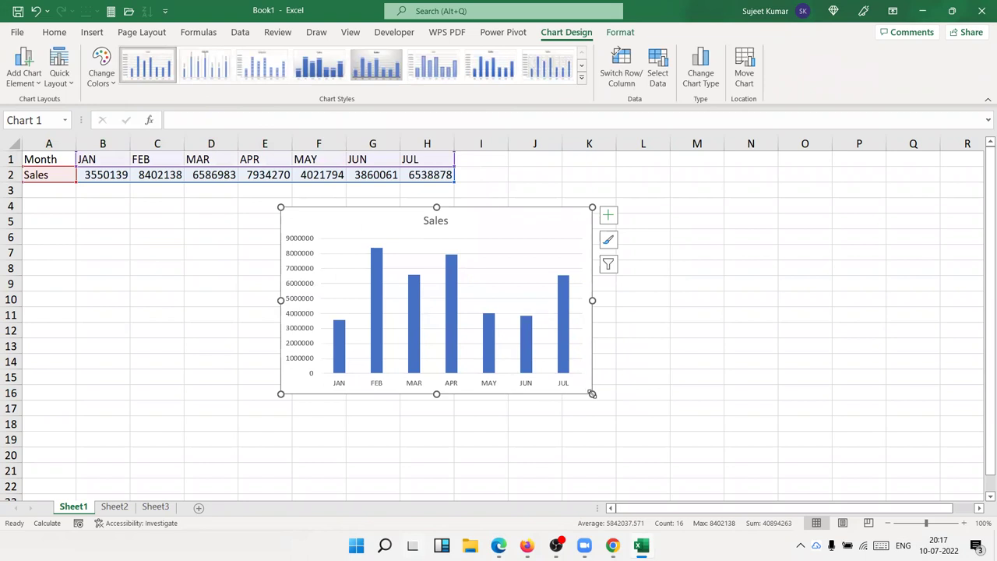
left_click_drag(590, 393, 693, 433)
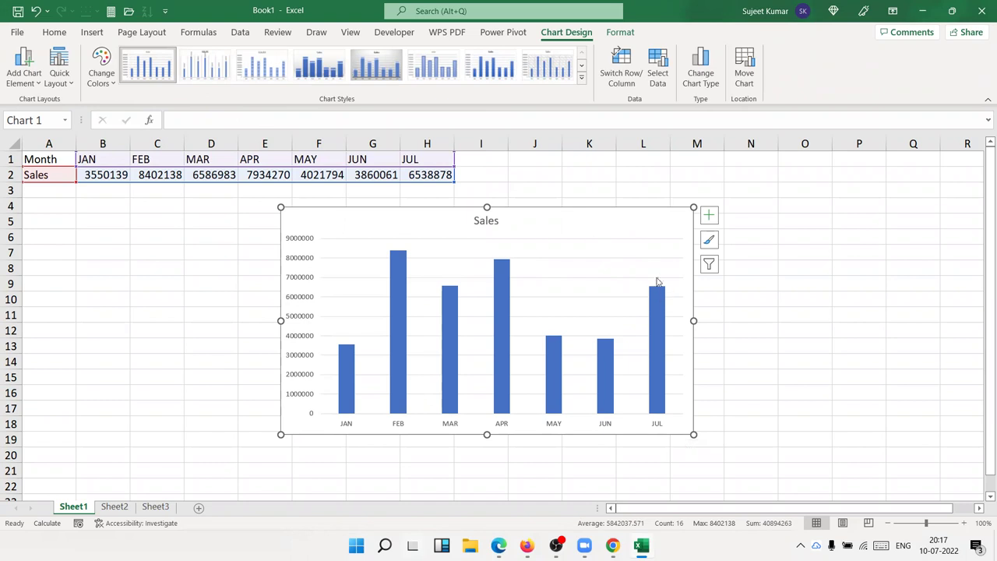
left_click(91, 32)
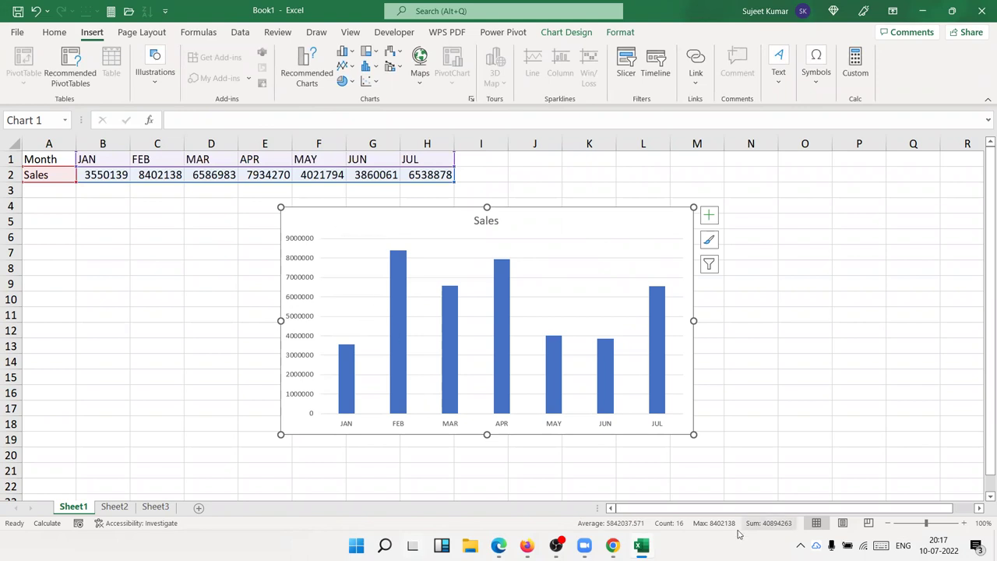
left_click(556, 545)
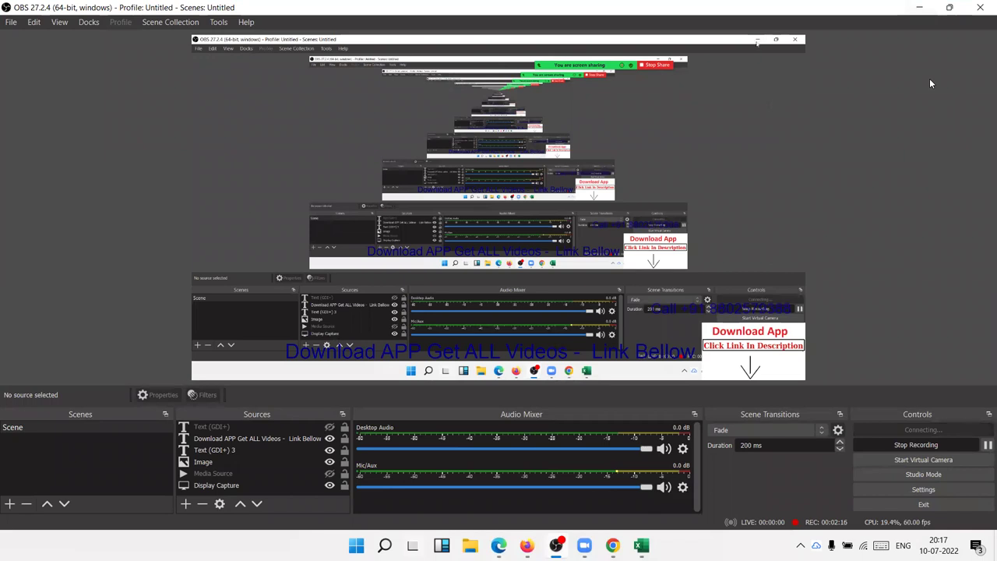
left_click(919, 7)
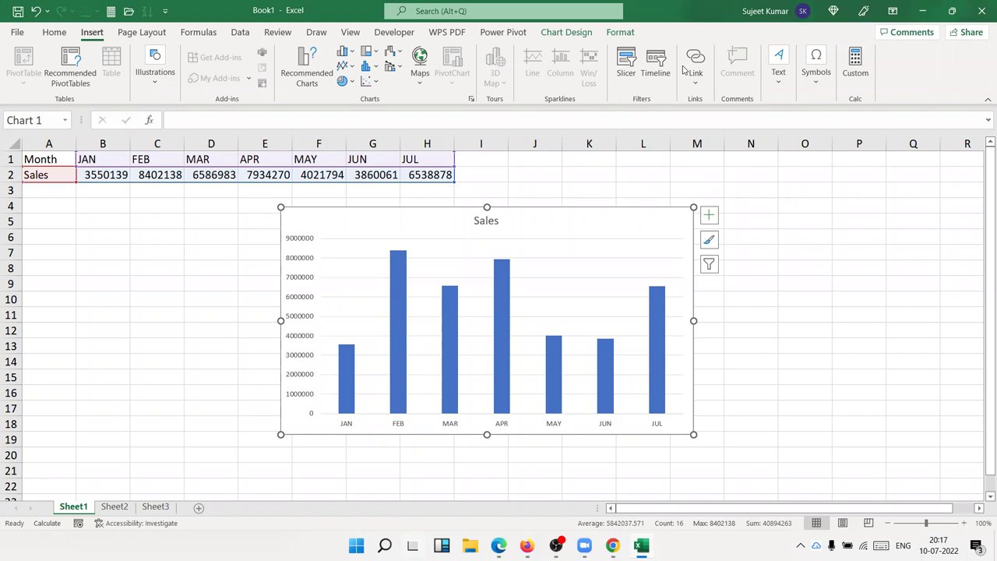
key("alt+Tab")
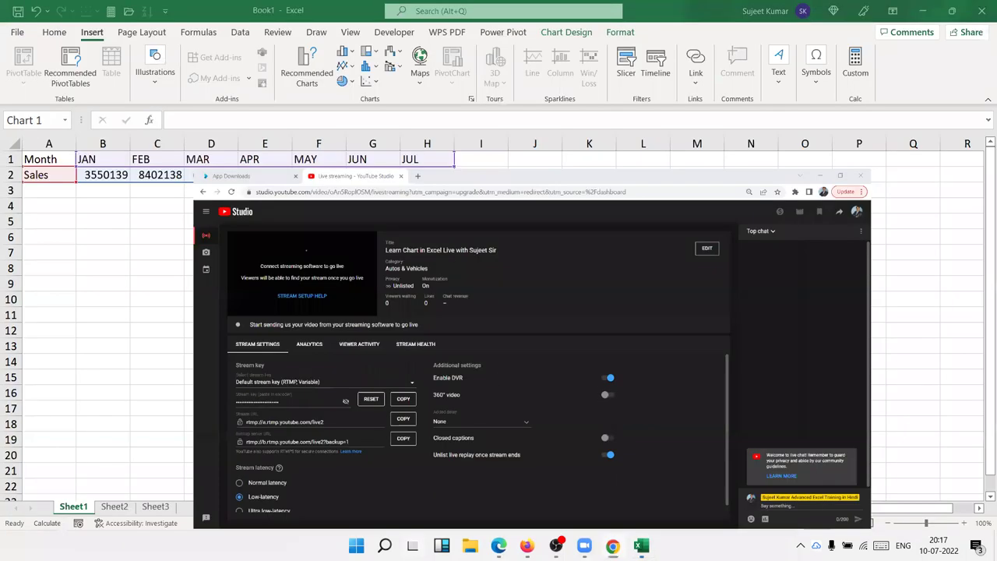
key("alt+Tab")
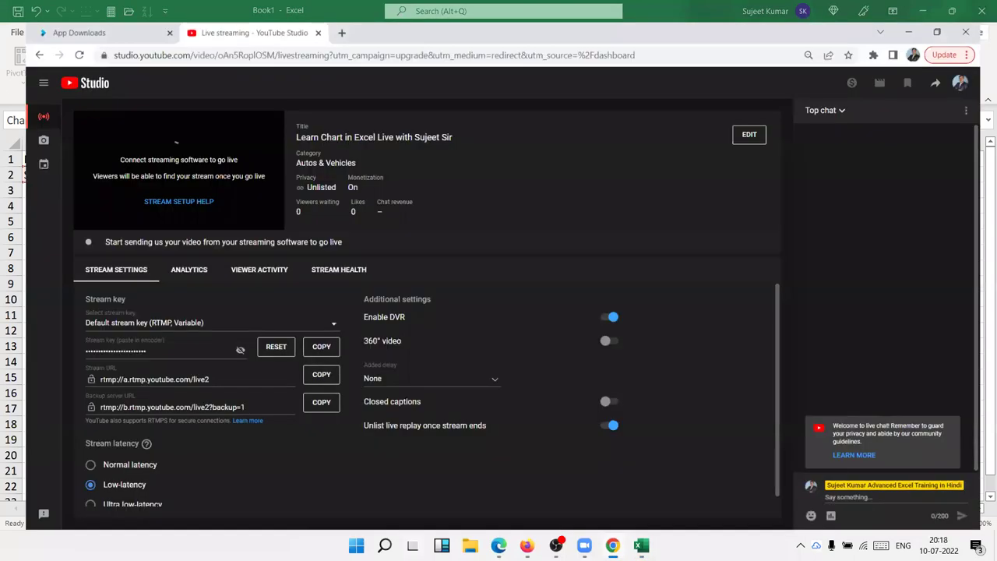
key("alt+Tab")
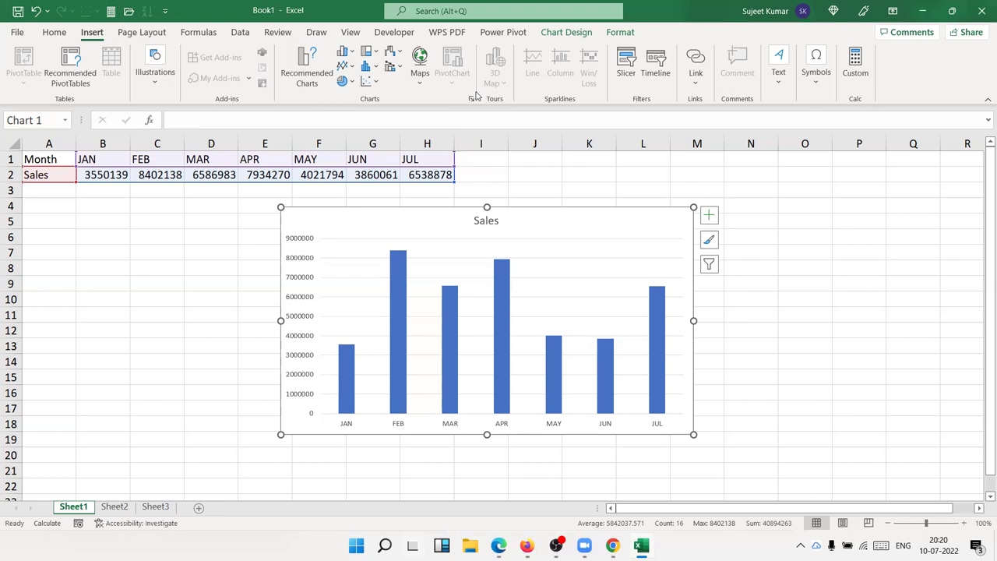
Delete the Sales column chart and reselect the Month and Sales table A1:H2
key("F6")
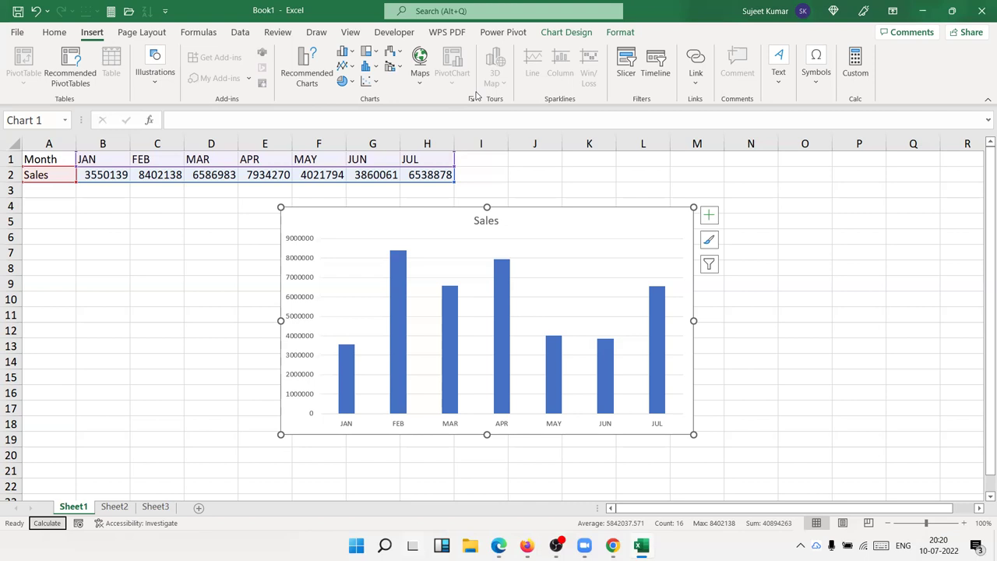
left_click(658, 217)
key("Delete")
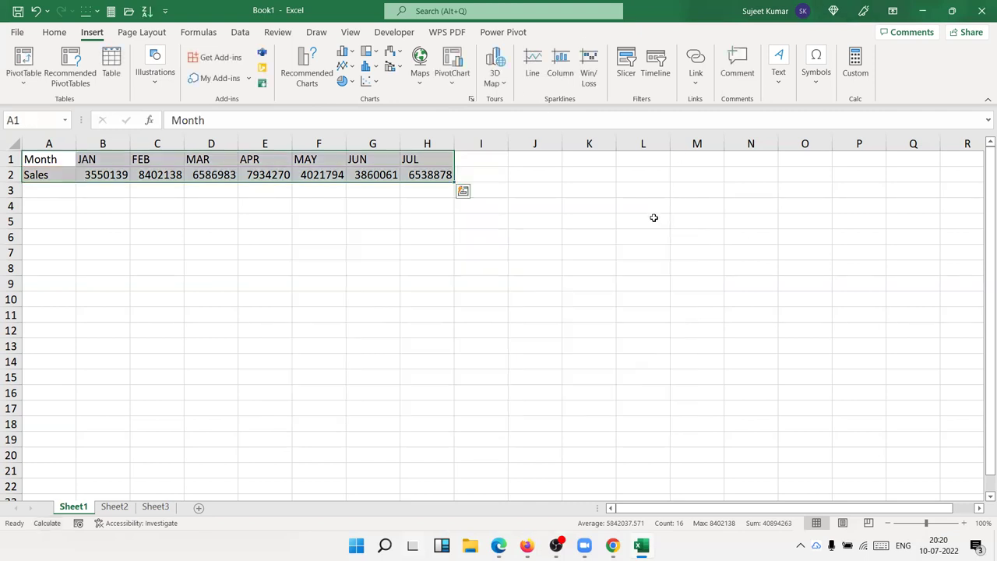
key("F6")
left_click_drag(187, 223, 156, 222)
left_click_drag(49, 159, 421, 173)
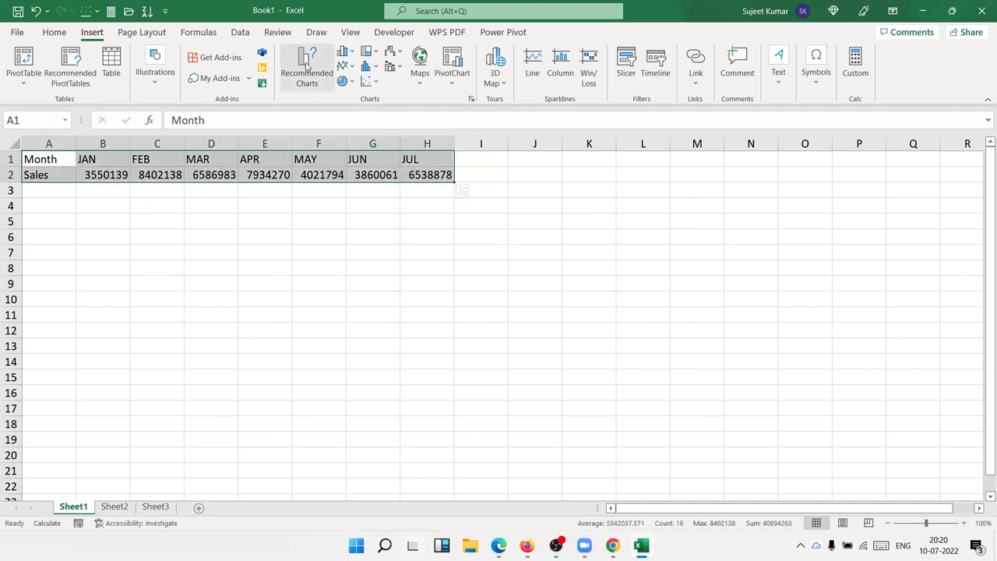
left_click(307, 66)
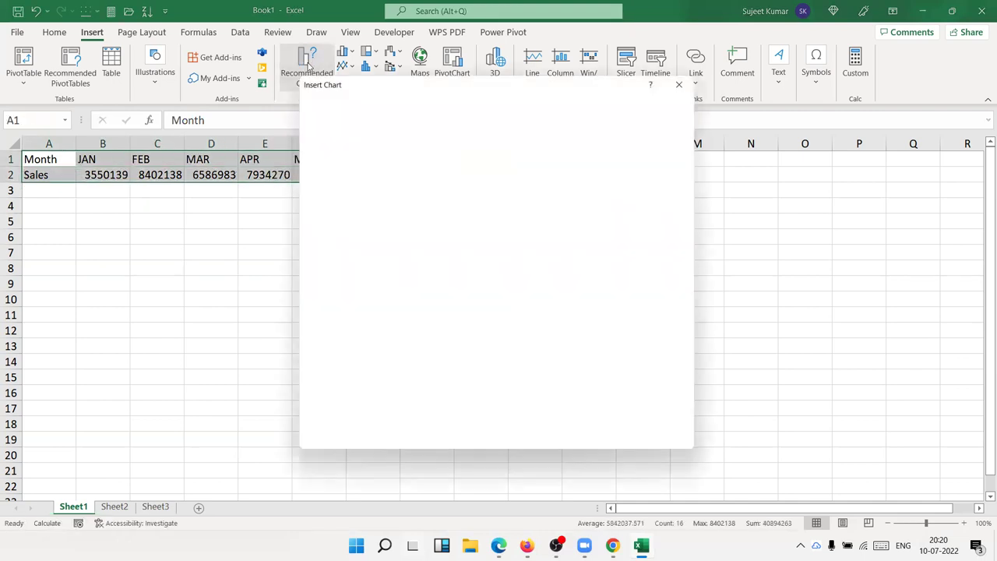
scroll(425, 244, "down", 3)
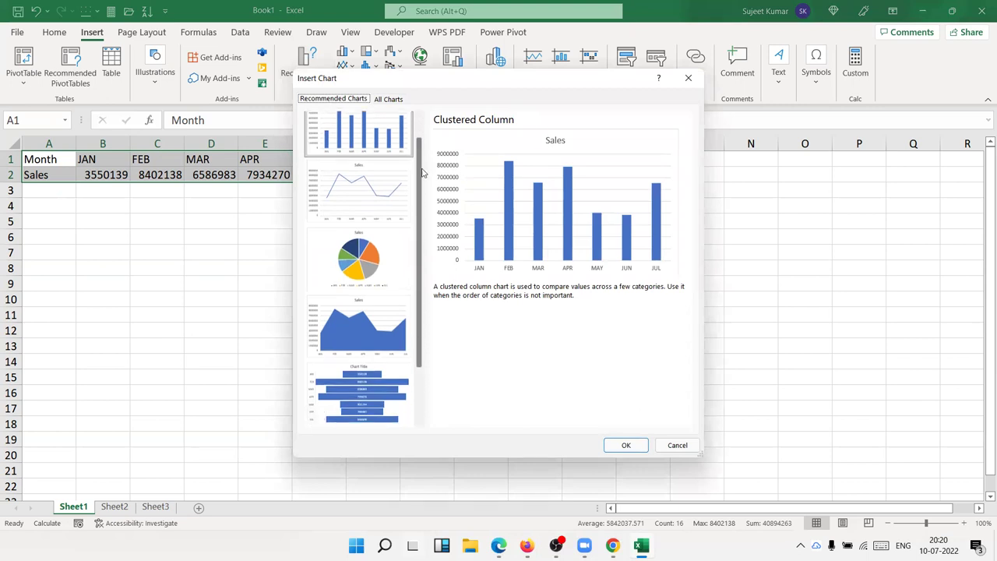
scroll(425, 245, "up", 3)
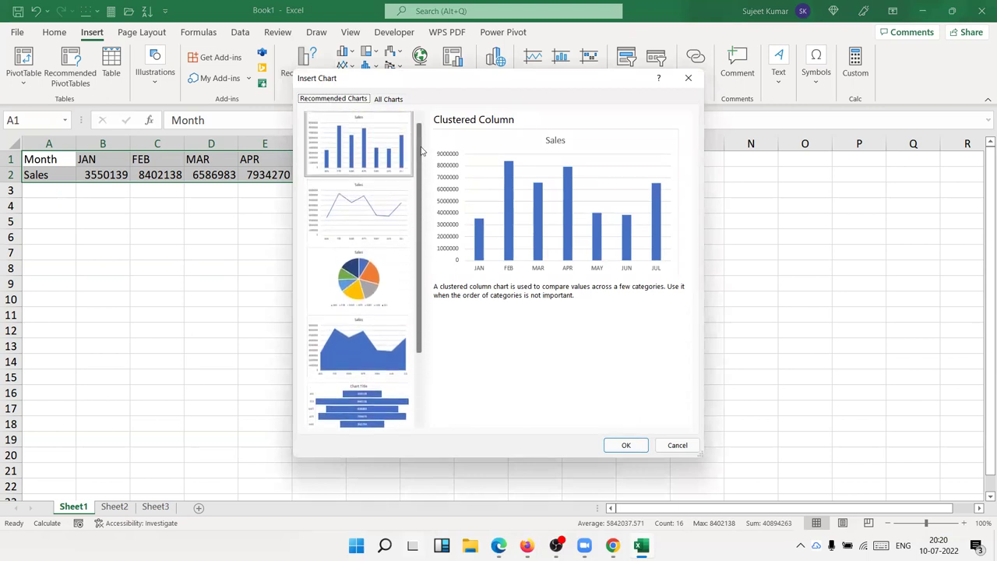
scroll(421, 163, "up", 1)
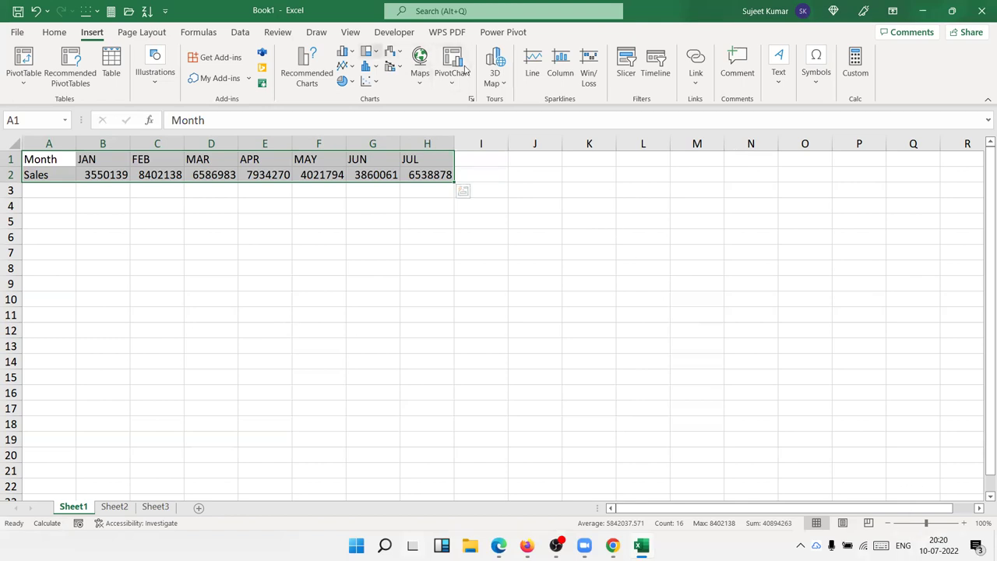
left_click(345, 51)
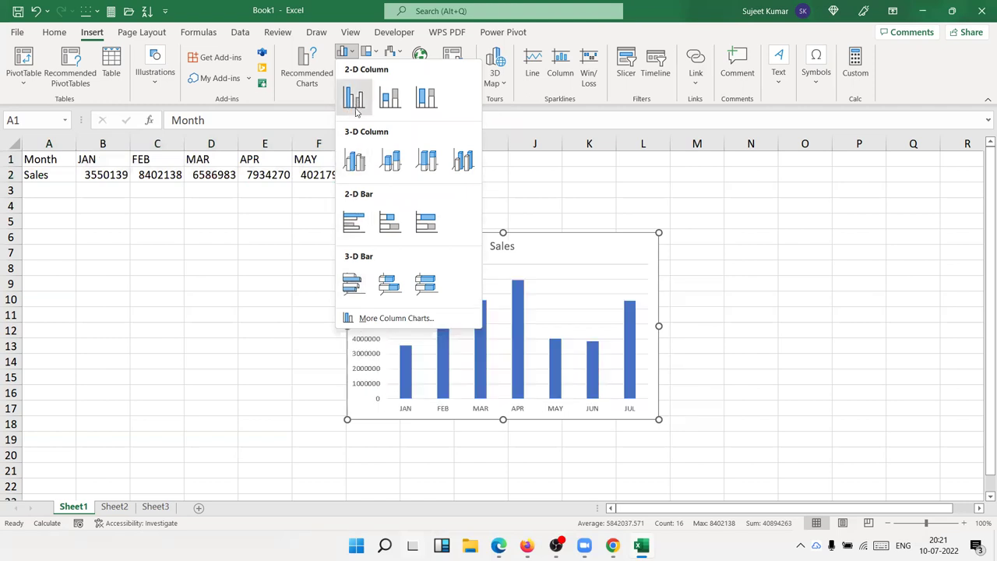
left_click(316, 108)
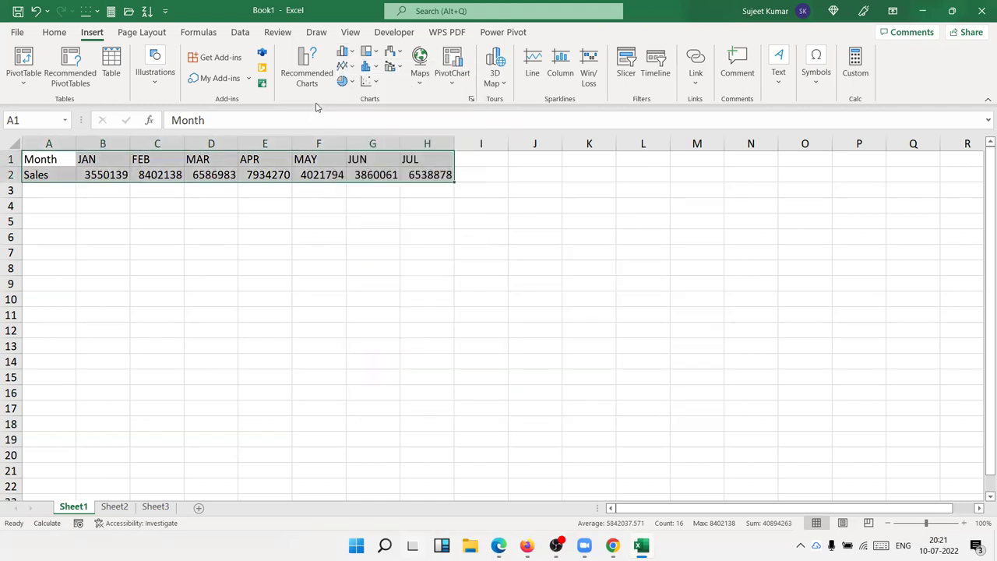
Open the Insert Line or Area Chart gallery for the Month and Sales data
left_click(351, 67)
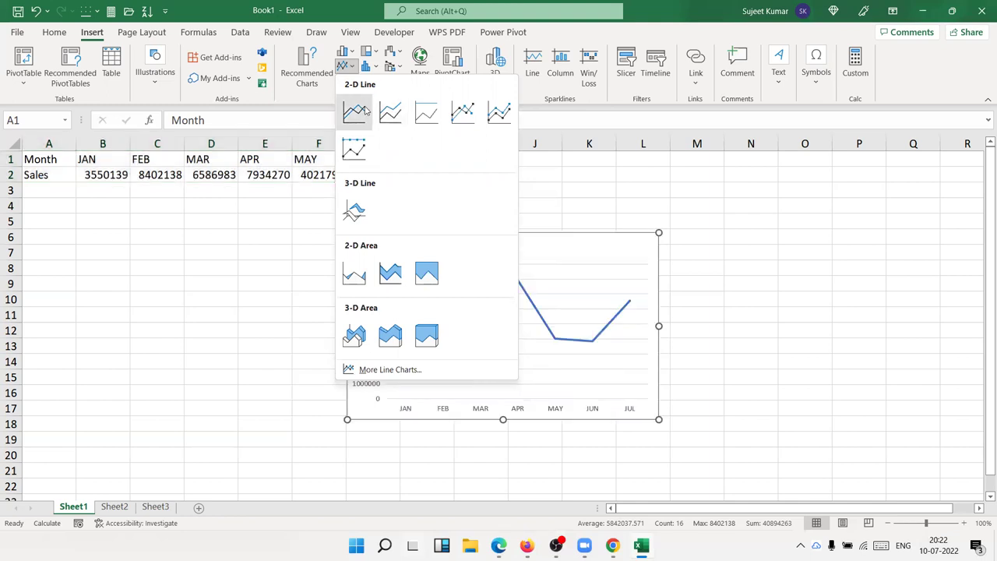
Insert a 2-D line chart of JAN–JUL Sales and select the whole chart
left_click(362, 111)
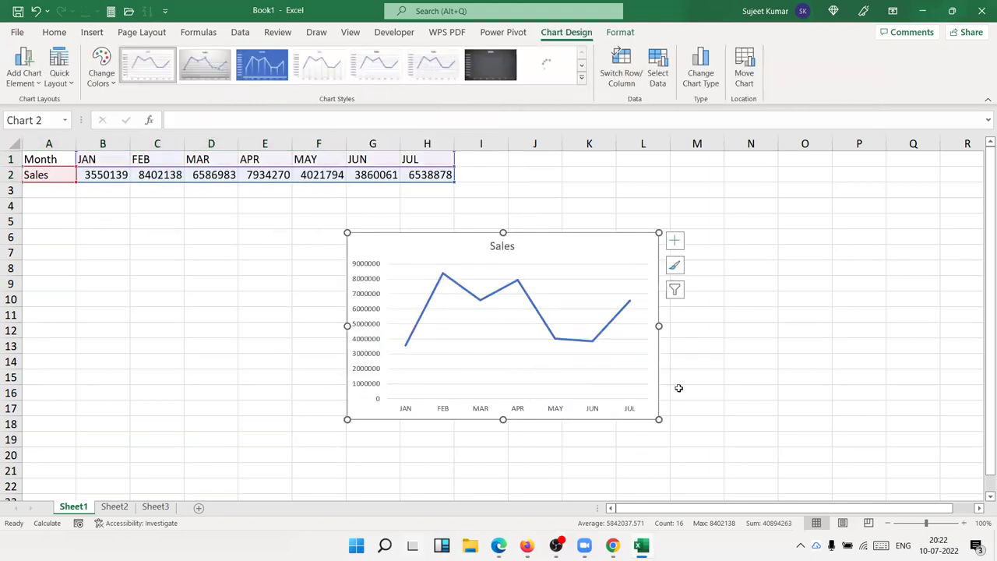
left_click(565, 340)
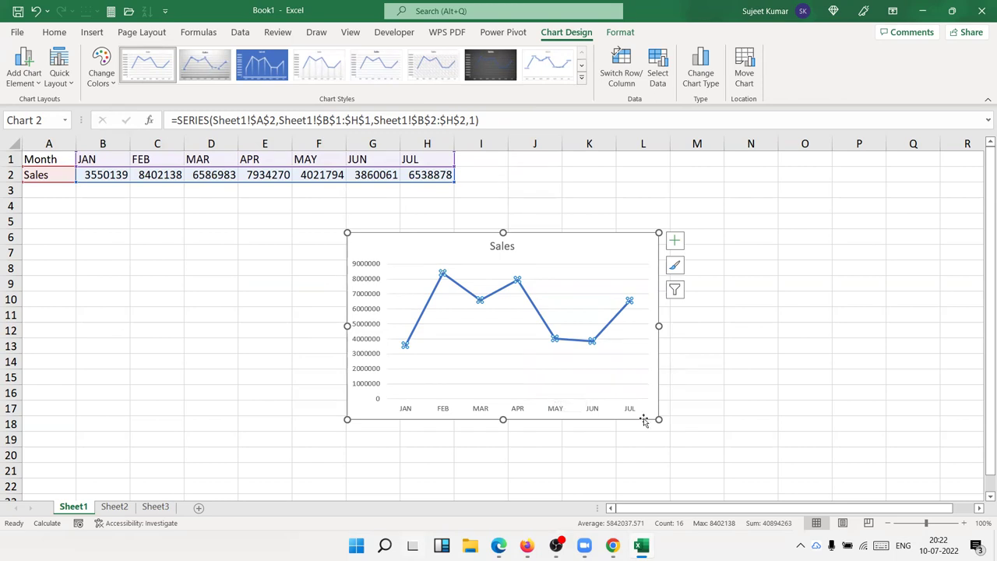
left_click(481, 338)
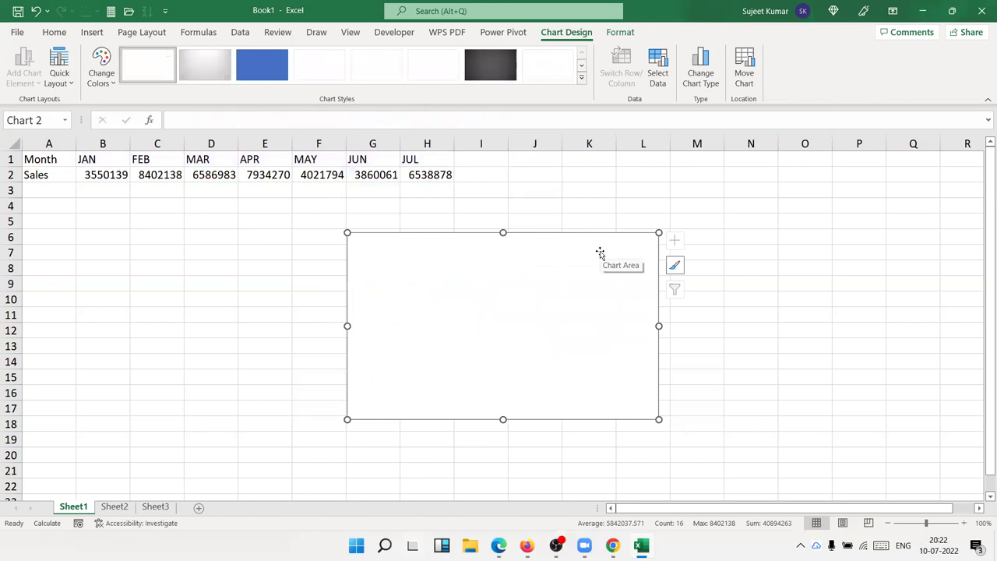
Delete the line chart, then reopen and close the Line chart gallery without inserting
key("Delete")
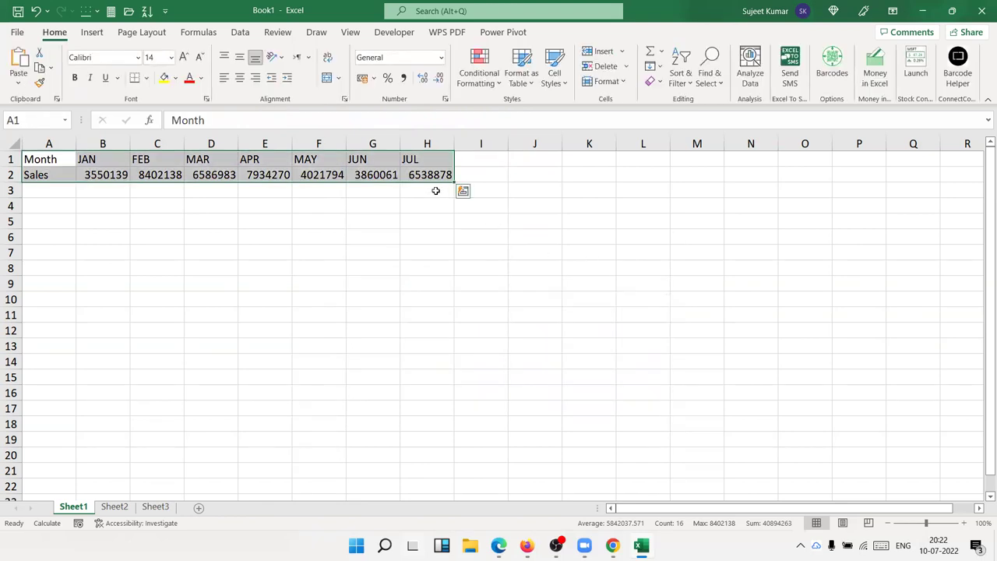
left_click(90, 32)
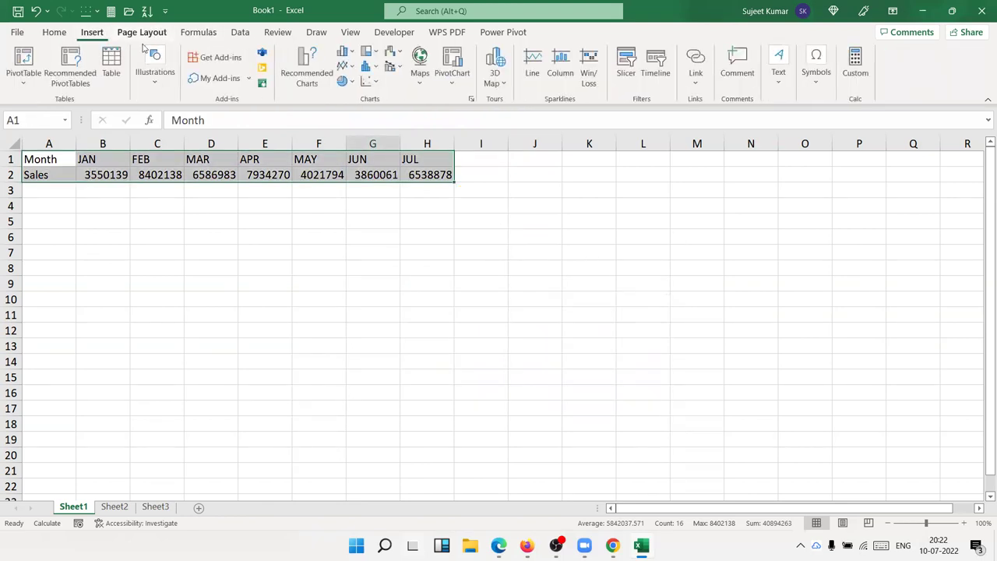
left_click(343, 65)
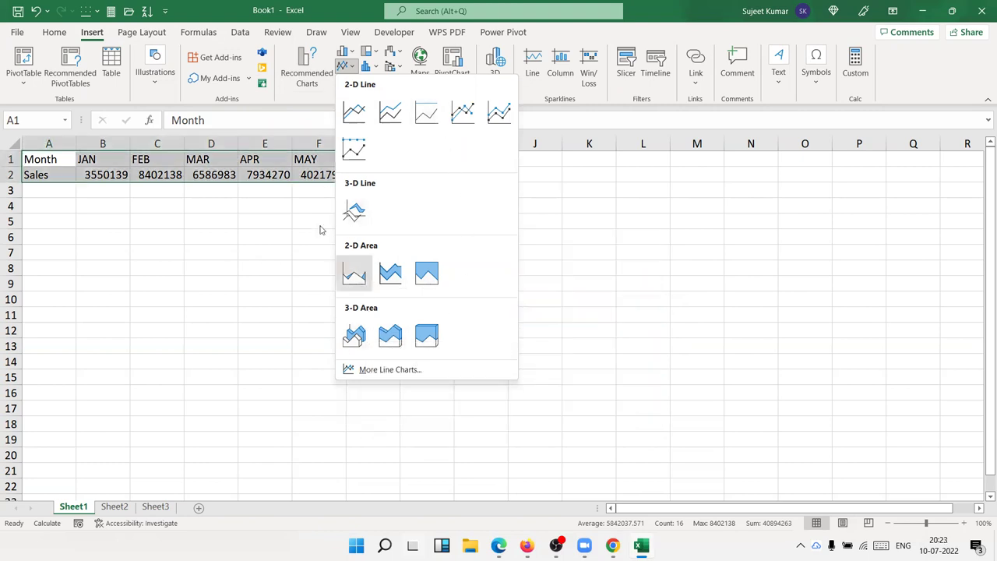
left_click(288, 107)
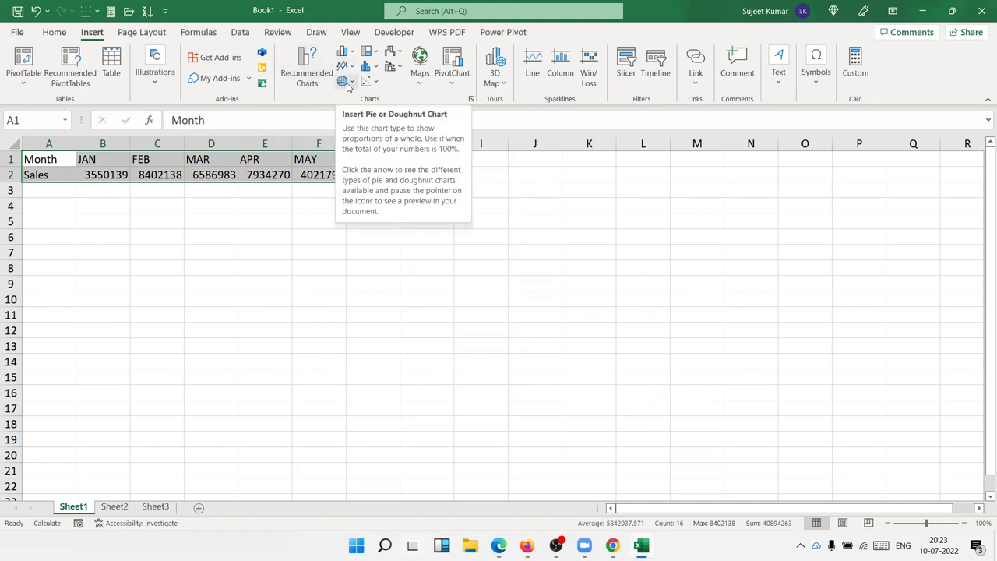
Preview the Pie, Hierarchy and Statistic chart galleries, then open the Scatter and Bubble choices
left_click(348, 86)
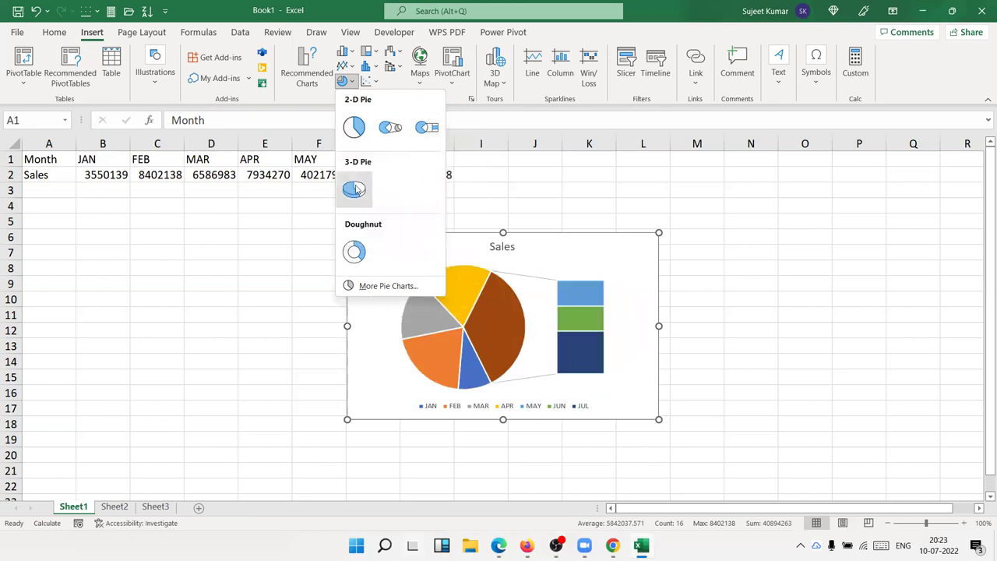
left_click(366, 51)
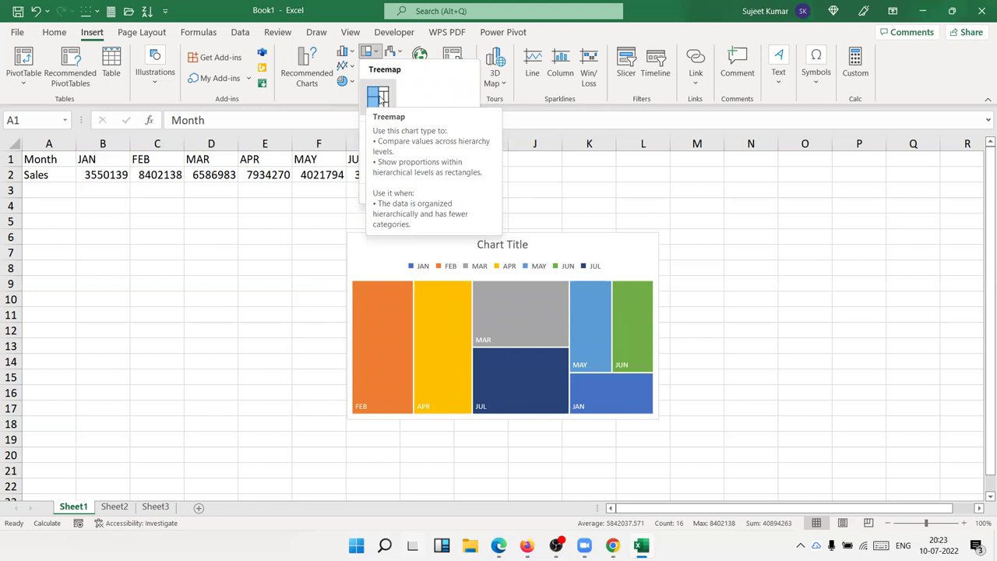
left_click(320, 112)
left_click(376, 70)
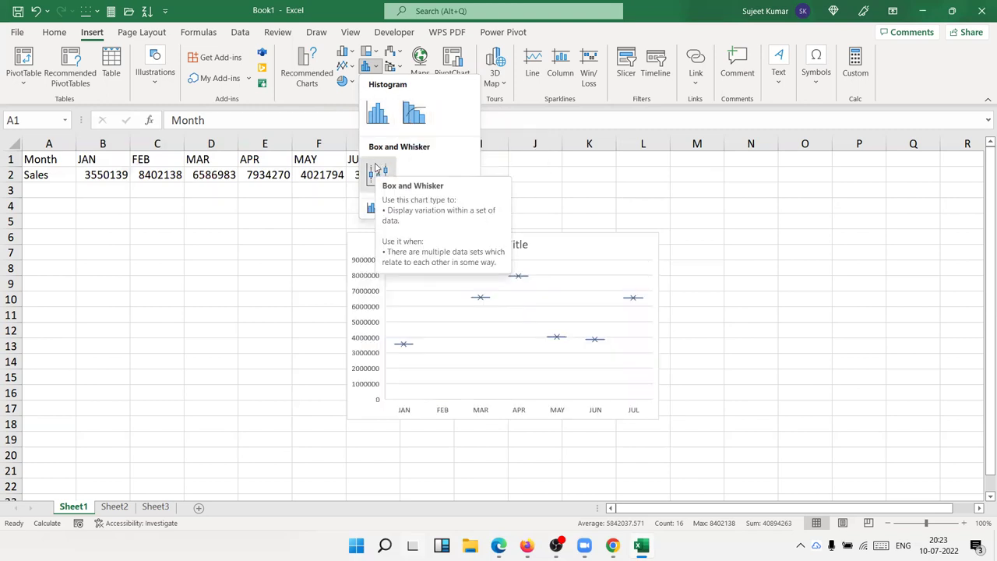
left_click(370, 81)
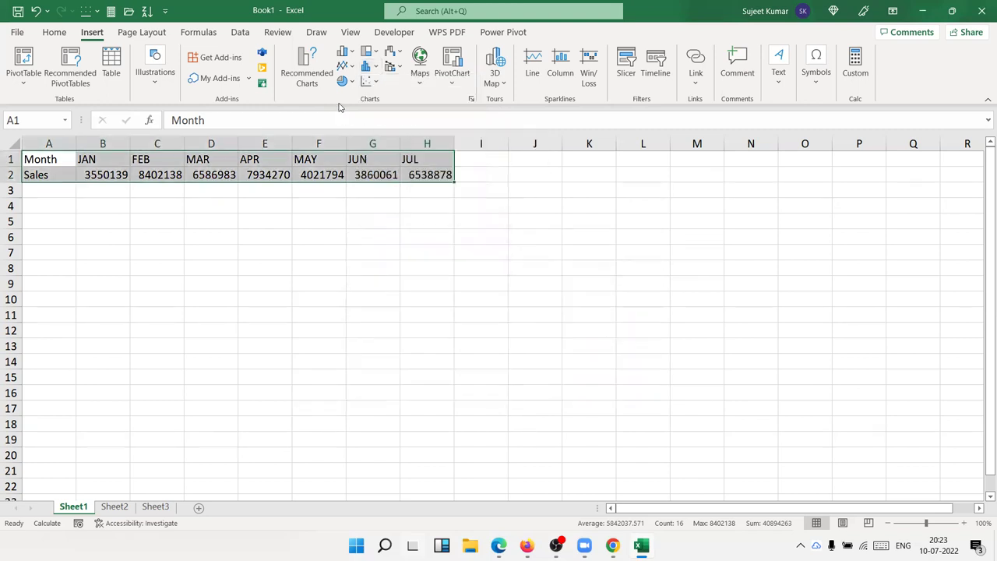
left_click(371, 81)
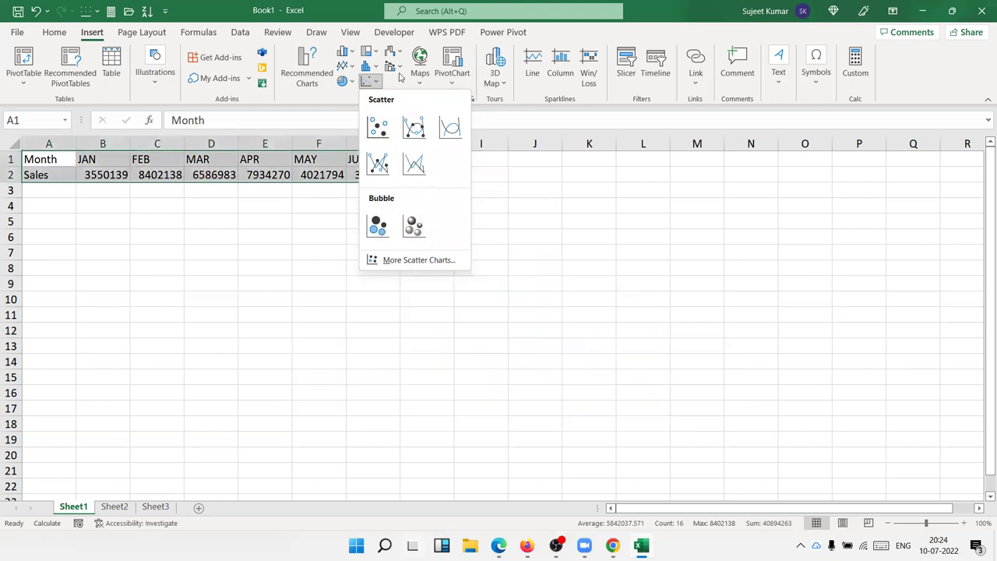
Insert a waterfall chart of JAN–JUL Sales from the Waterfall, Funnel, Stock gallery
left_click(393, 51)
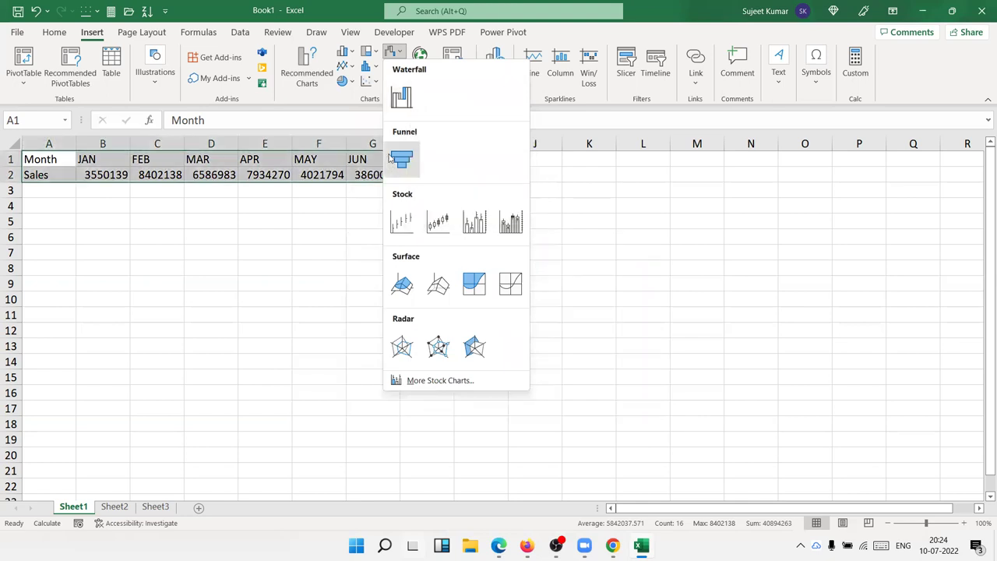
left_click(402, 98)
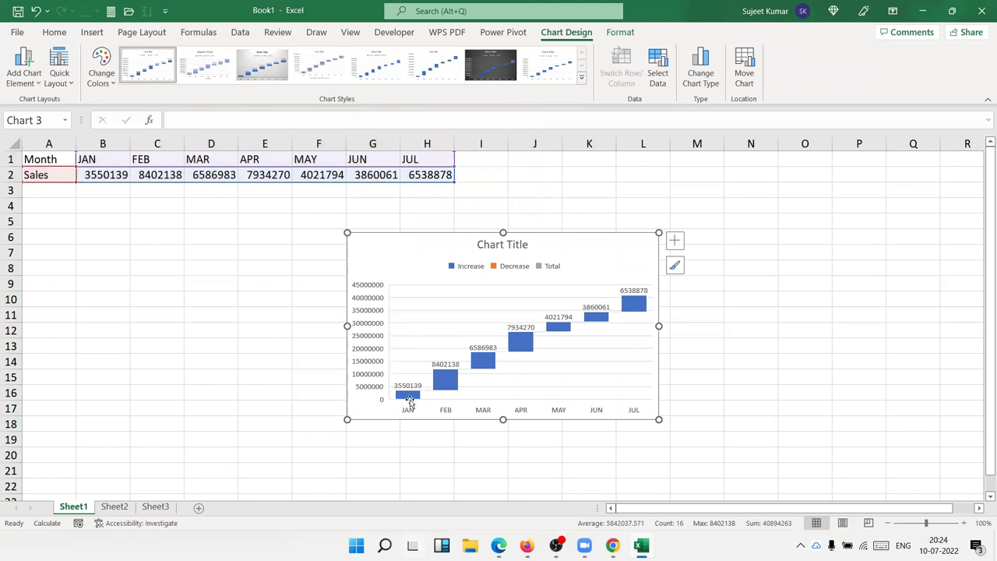
mouse_move(410, 395)
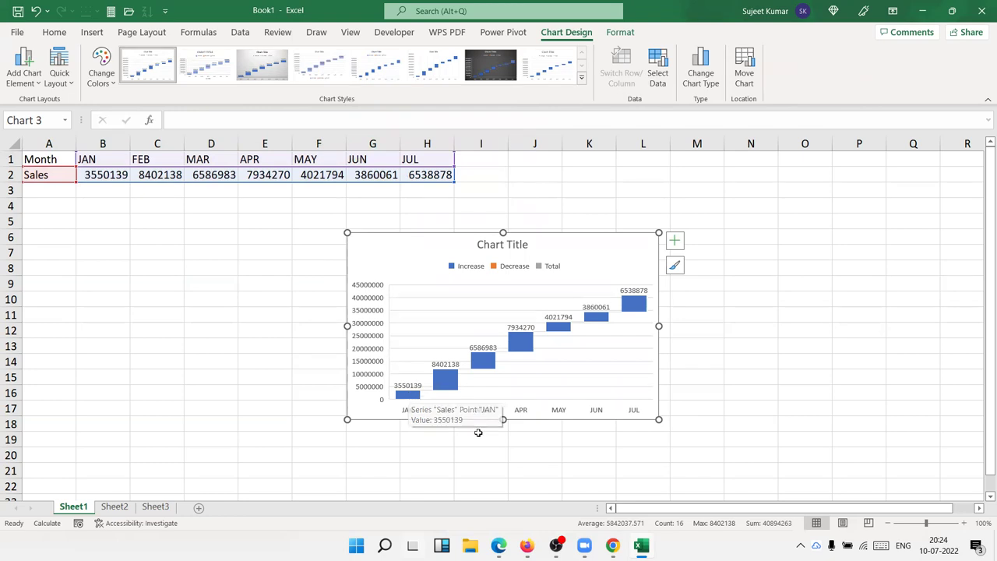
mouse_move(449, 390)
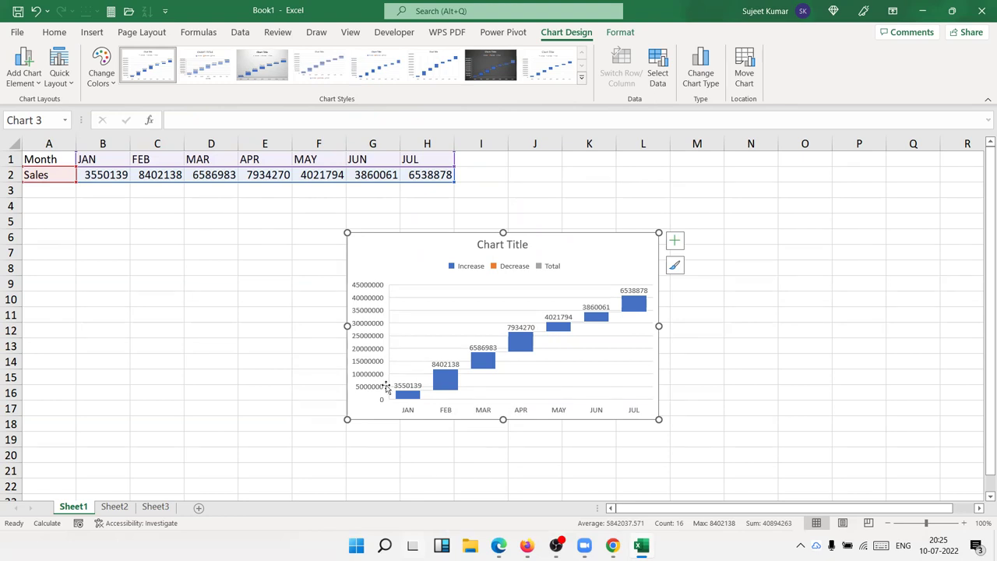
left_click(87, 35)
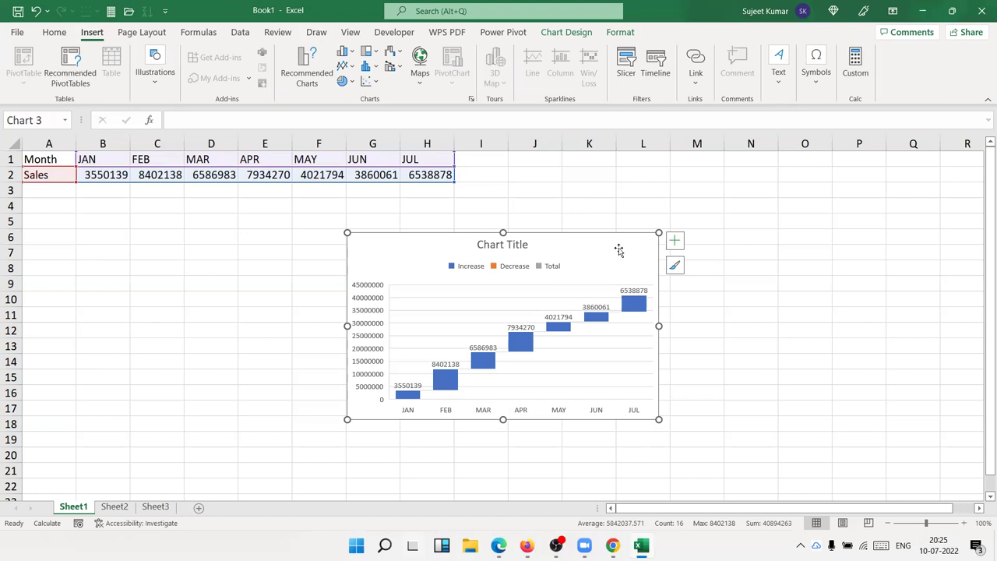
Delete the waterfall chart and look through the Combo chart choices without inserting one
key("Delete")
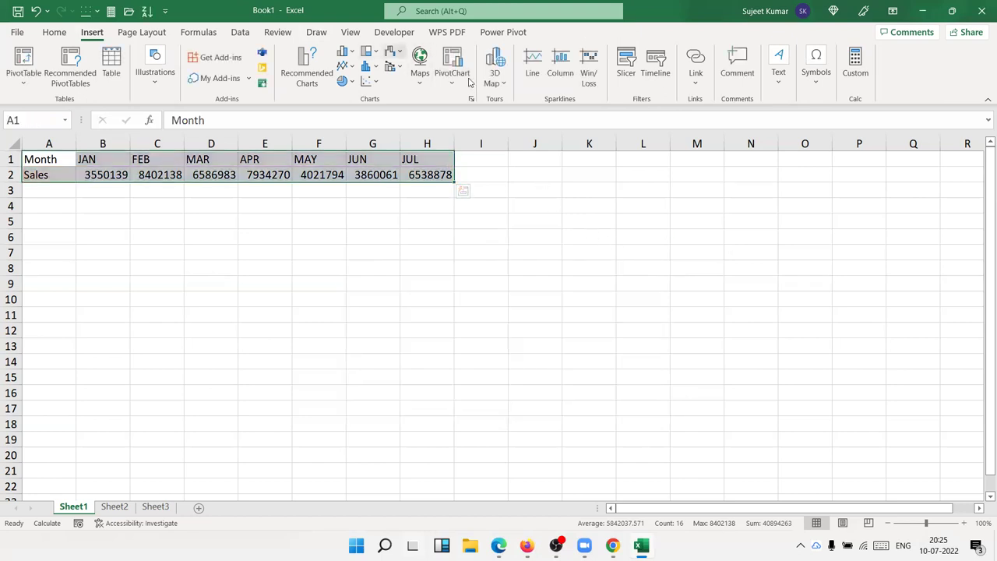
left_click(389, 52)
left_click(394, 68)
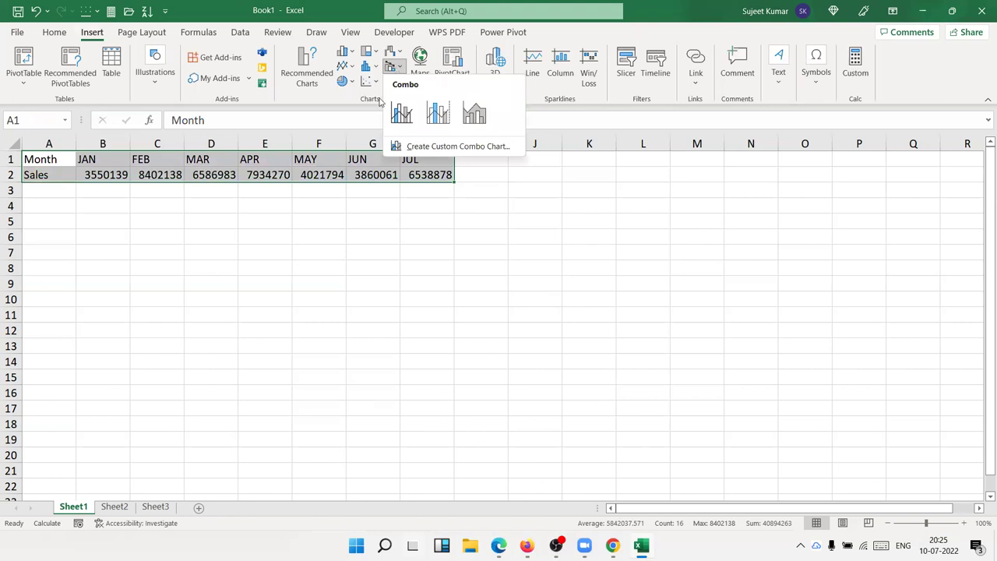
left_click(246, 275)
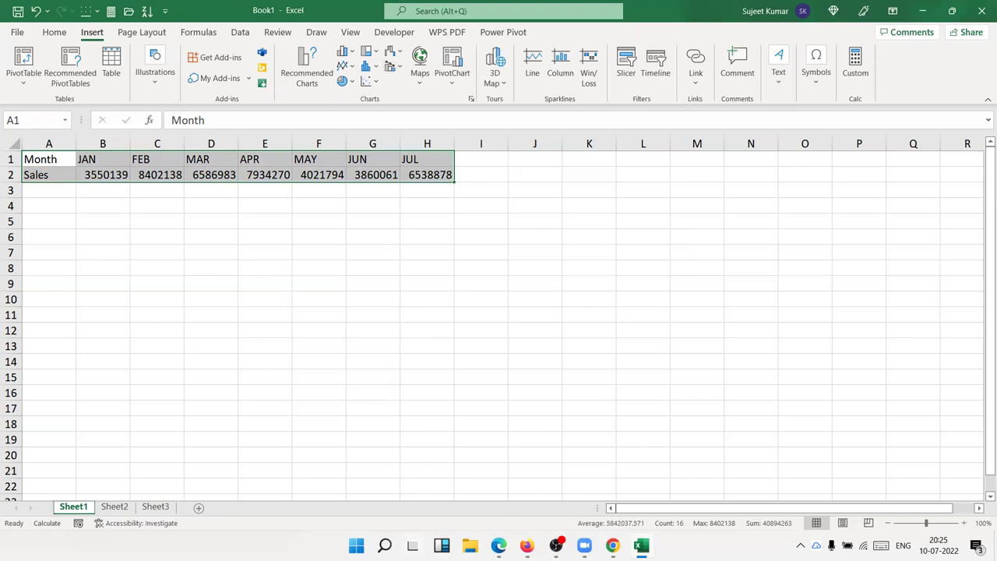
Check the FEB sales formula, then select the Month and Sales data A1:H2
left_click(472, 303)
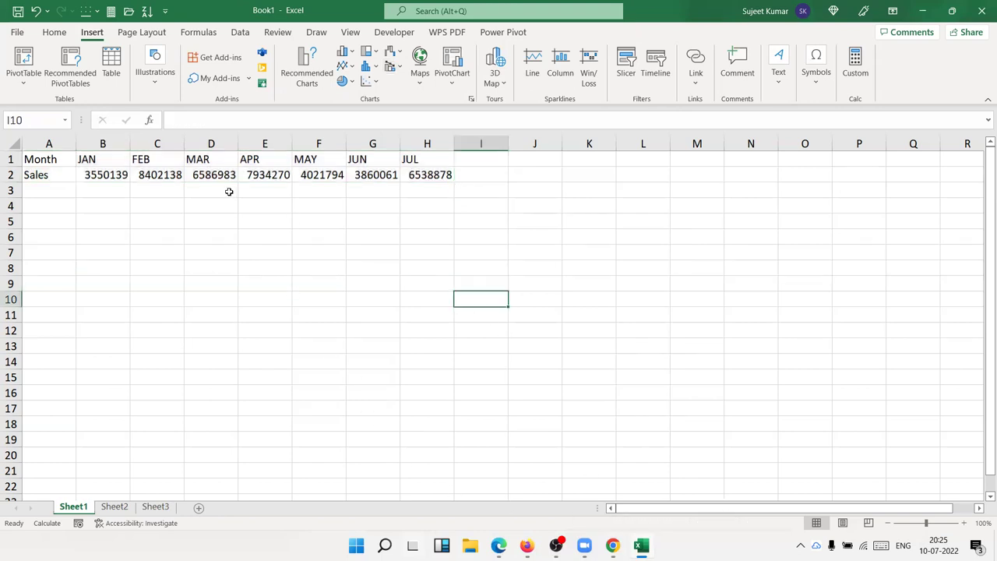
left_click(109, 175)
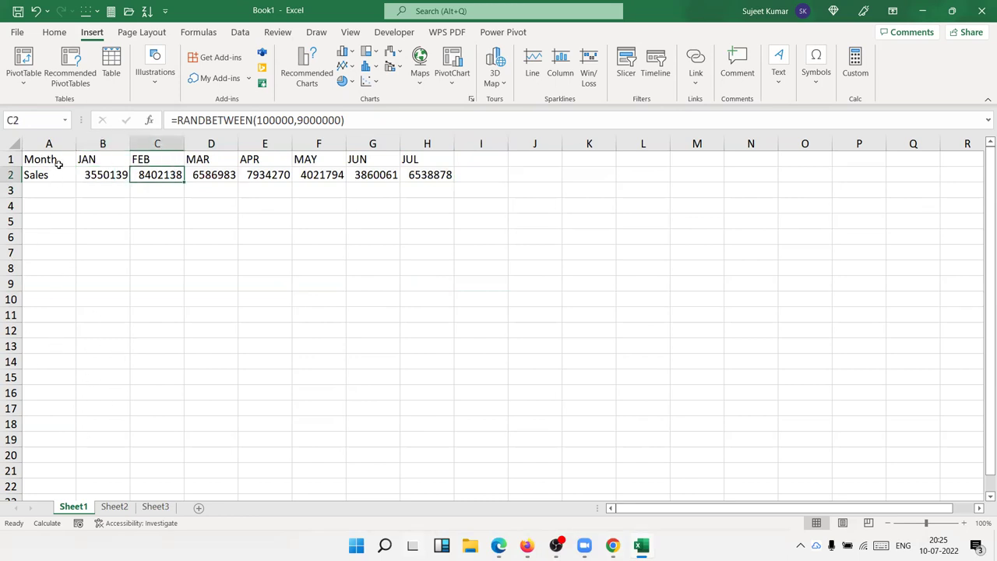
left_click_drag(55, 155, 440, 176)
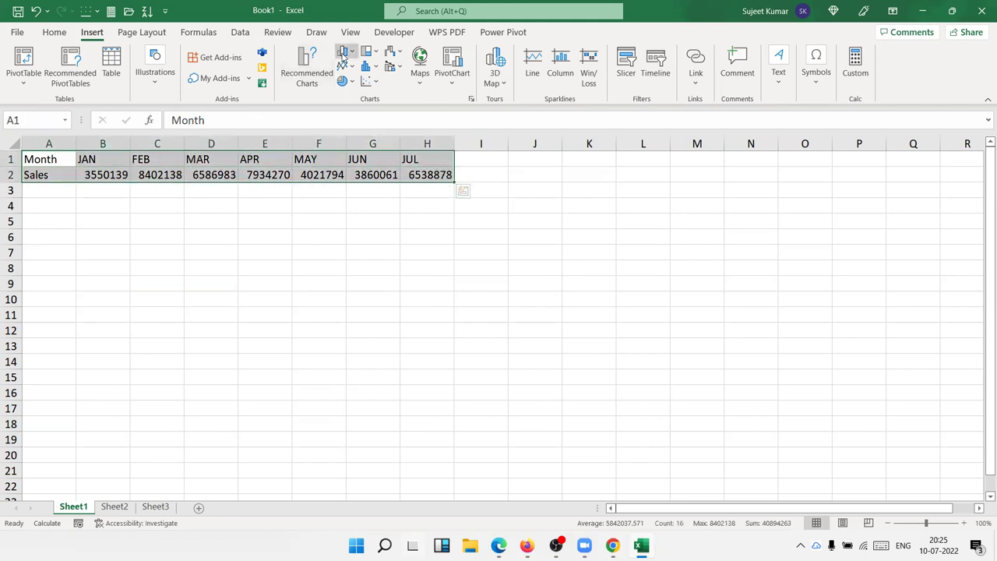
left_click(342, 51)
left_click(351, 91)
left_click_drag(378, 232, 289, 244)
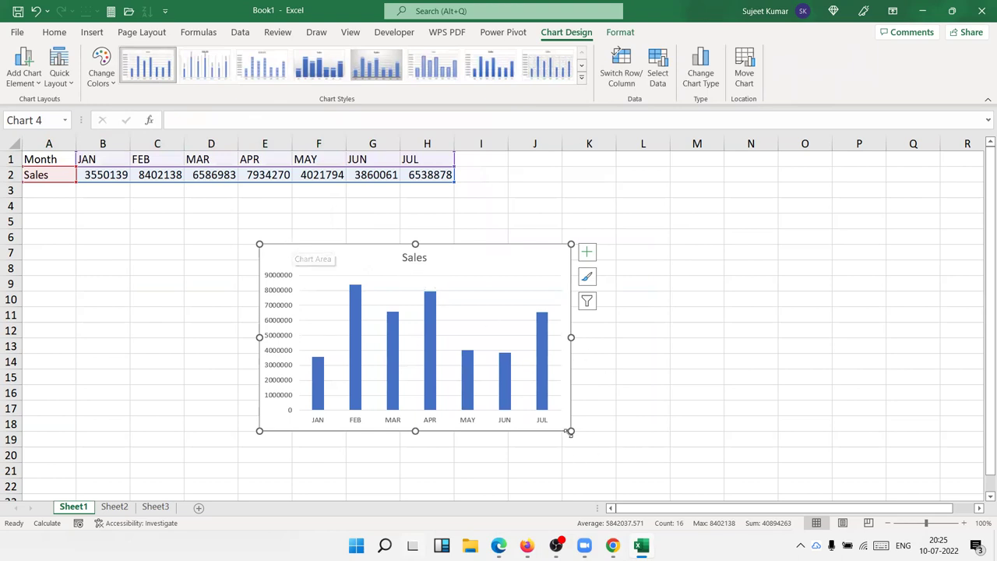
left_click_drag(570, 428, 634, 459)
left_click_drag(316, 254, 269, 212)
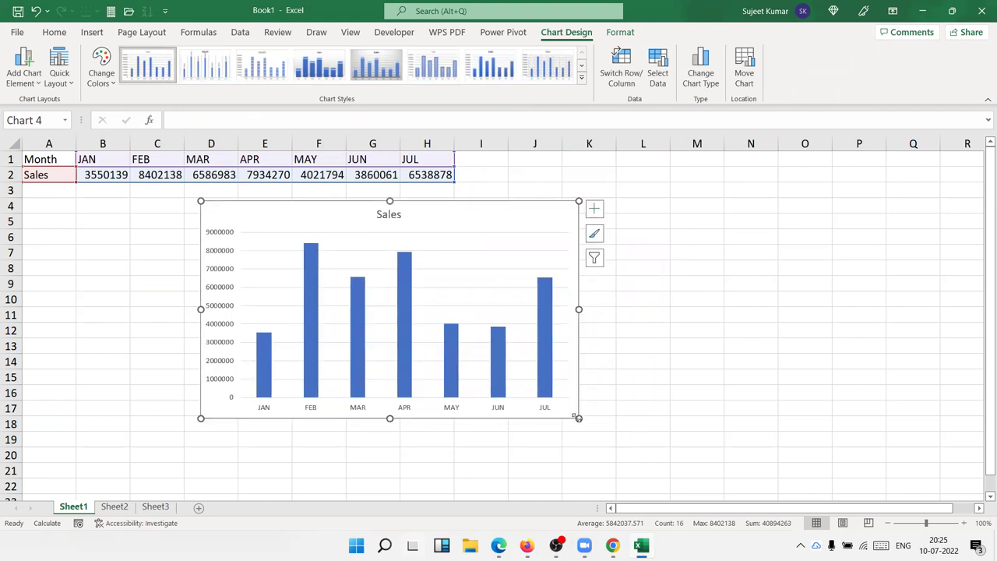
left_click_drag(577, 418, 660, 438)
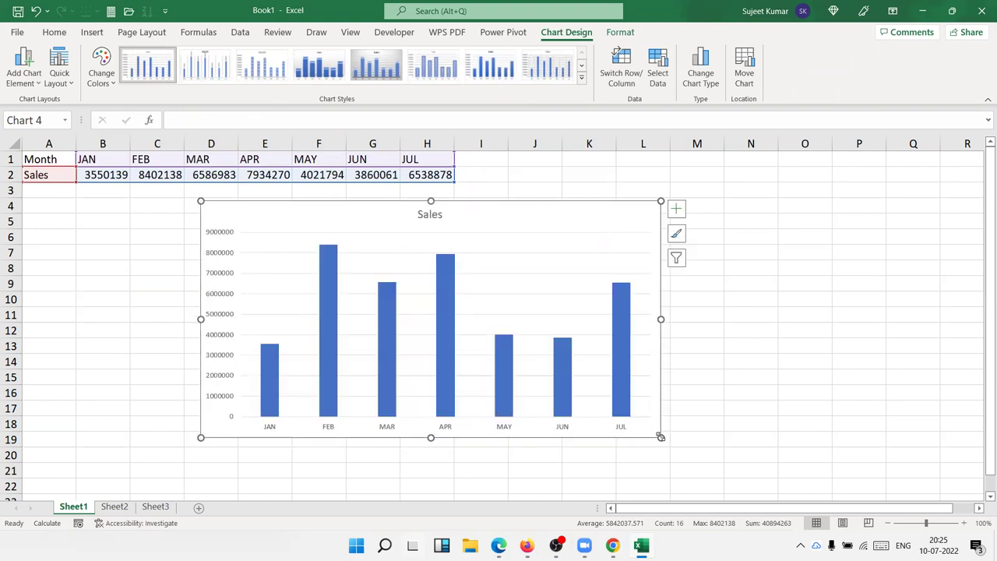
left_click(785, 378)
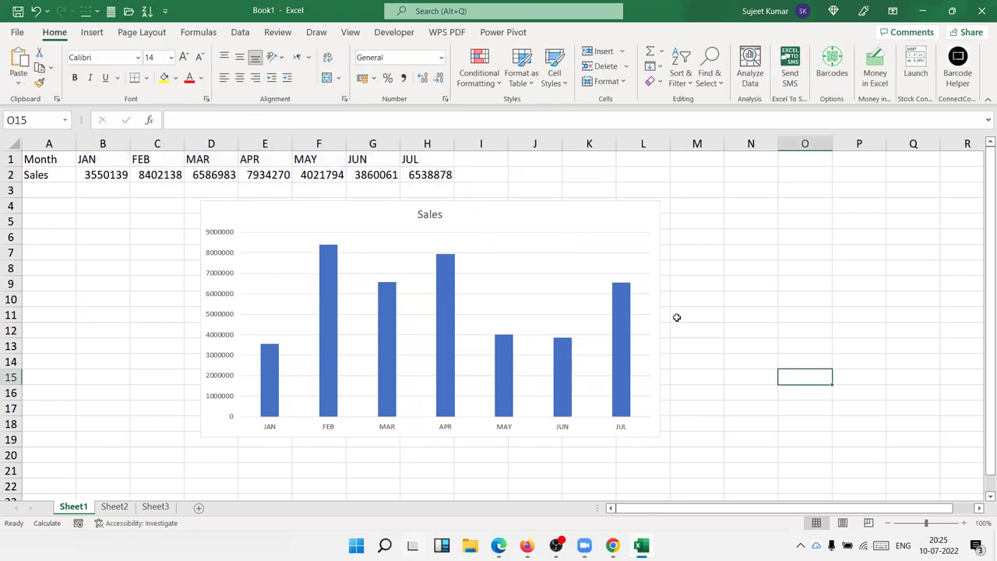
left_click(528, 221)
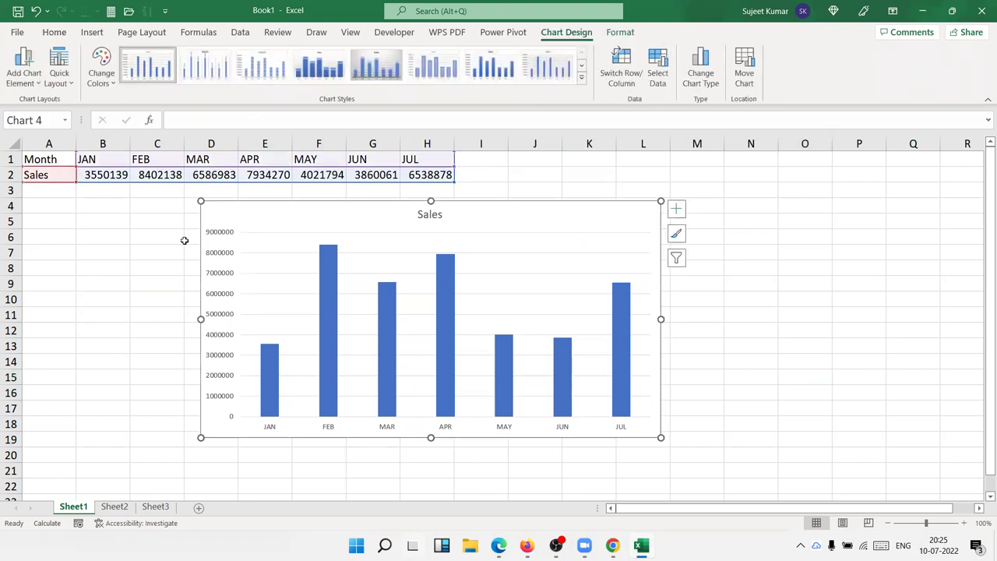
left_click(522, 245)
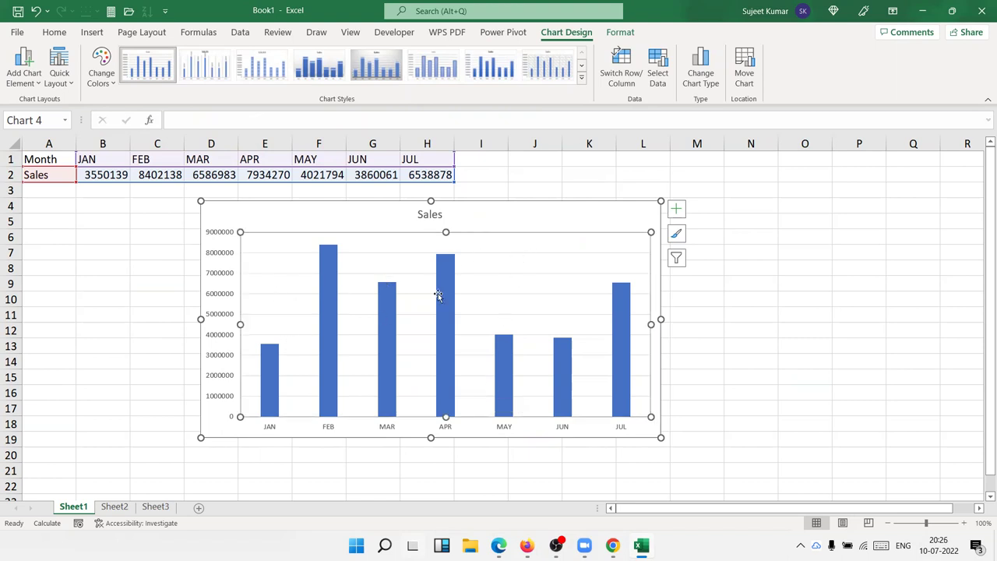
left_click(328, 319)
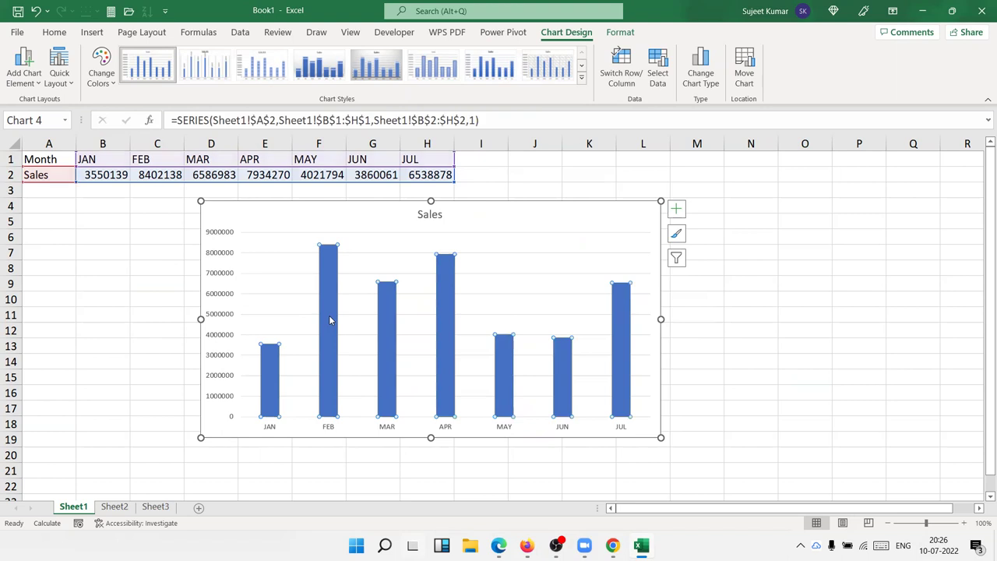
left_click(216, 239)
left_click(387, 431)
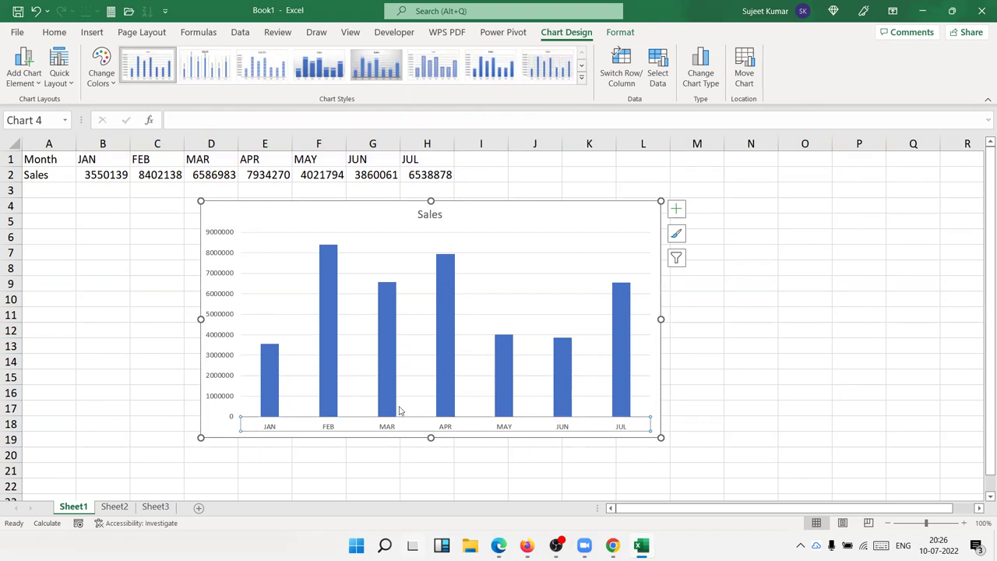
left_click(425, 217)
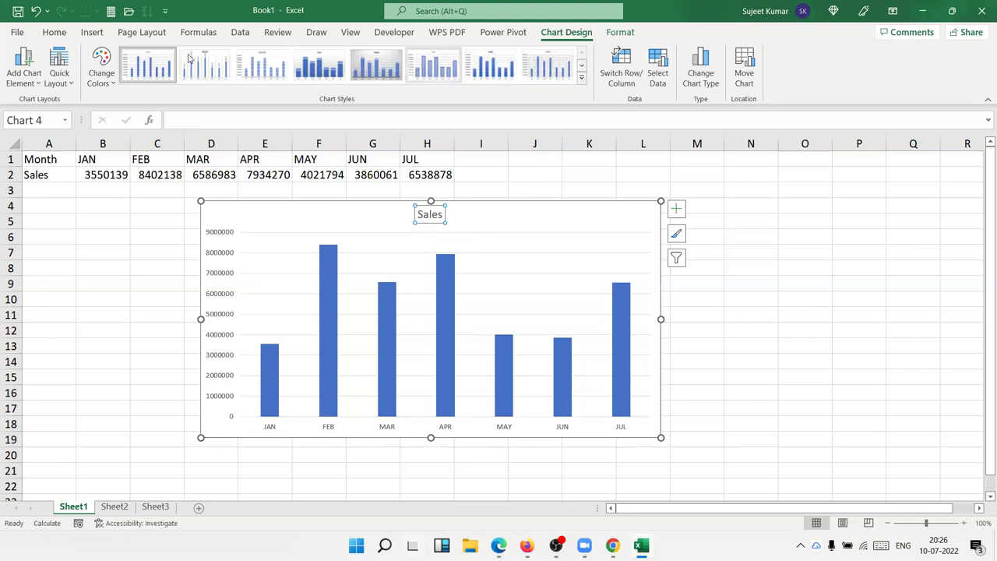
Turn on placeholder Axis Titles for both the value and month axes of the Sales chart
left_click(675, 211)
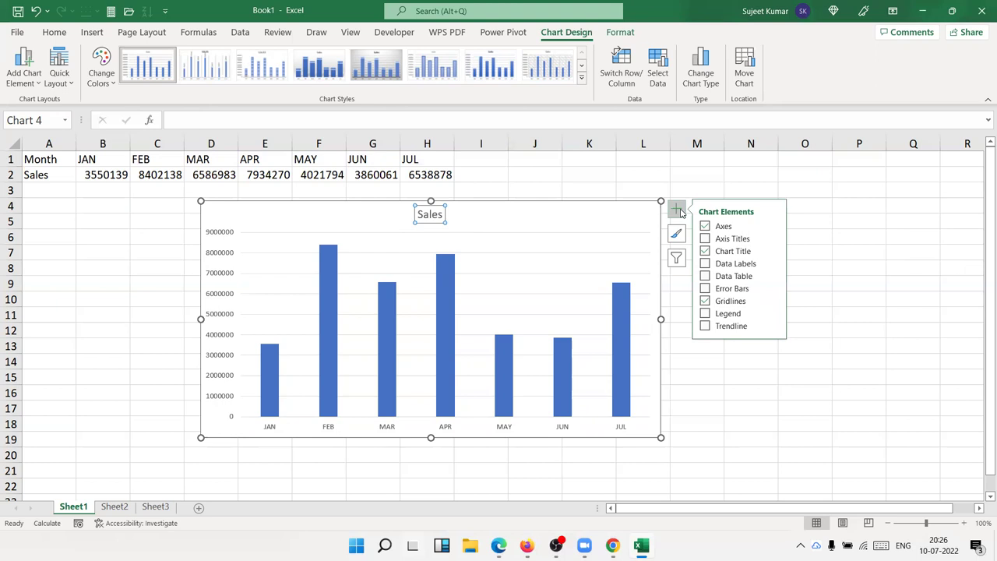
left_click(705, 239)
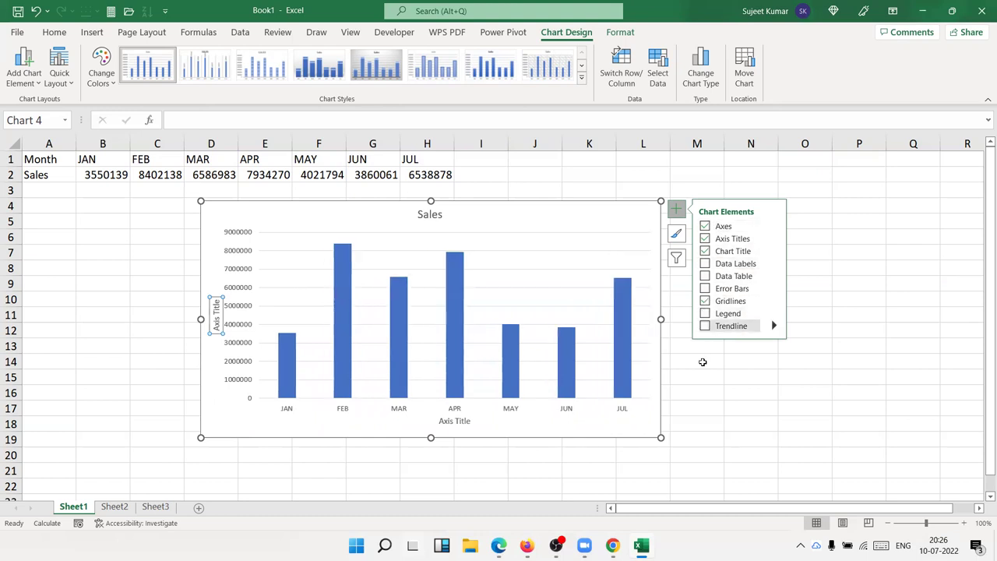
left_click(674, 236)
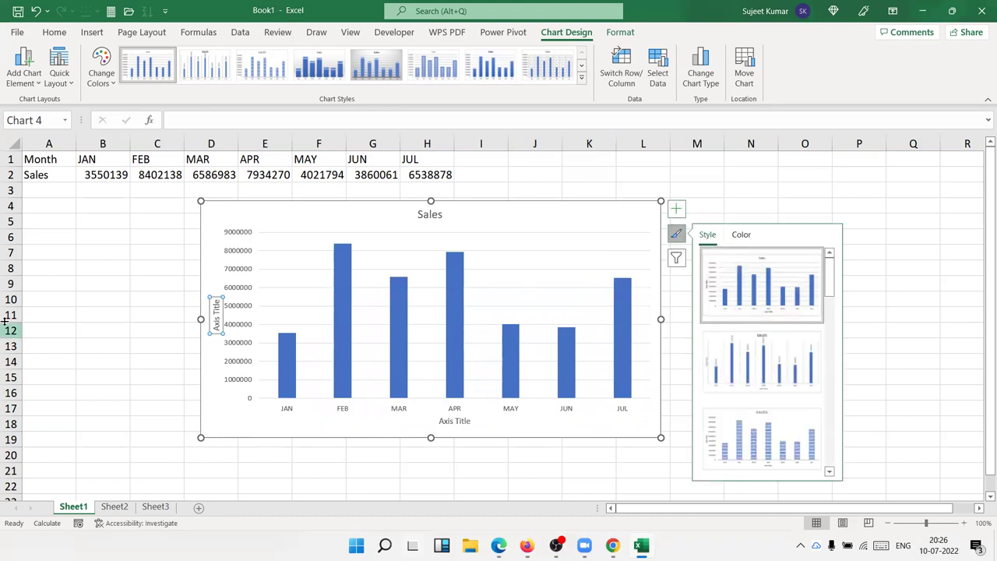
Shift the chart slightly down and left and bring up the full chart styles gallery
left_click(99, 298)
left_click_drag(216, 207, 173, 230)
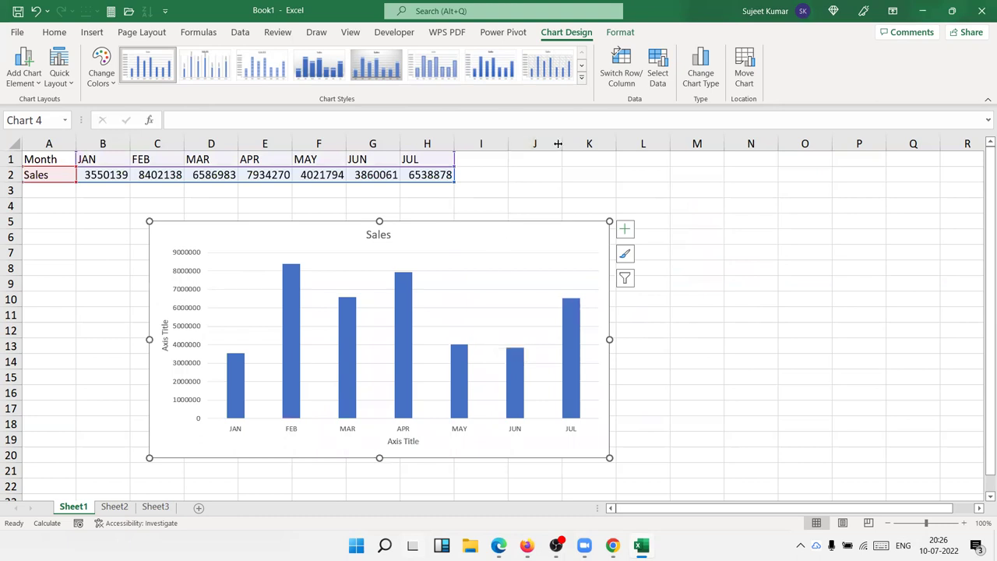
left_click(581, 77)
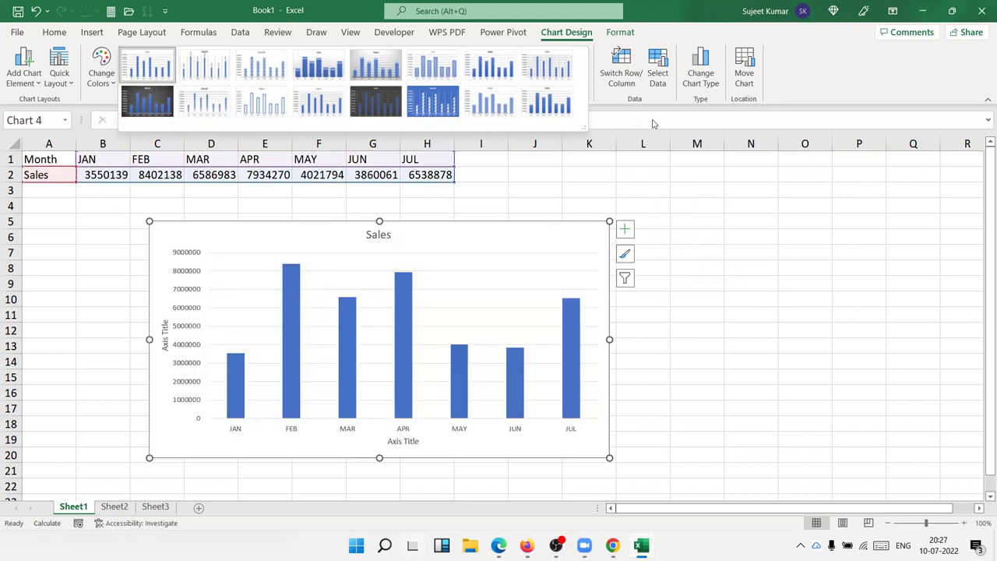
Close the style and Quick Layout galleries unchanged and move the chart left toward column A
left_click(78, 137)
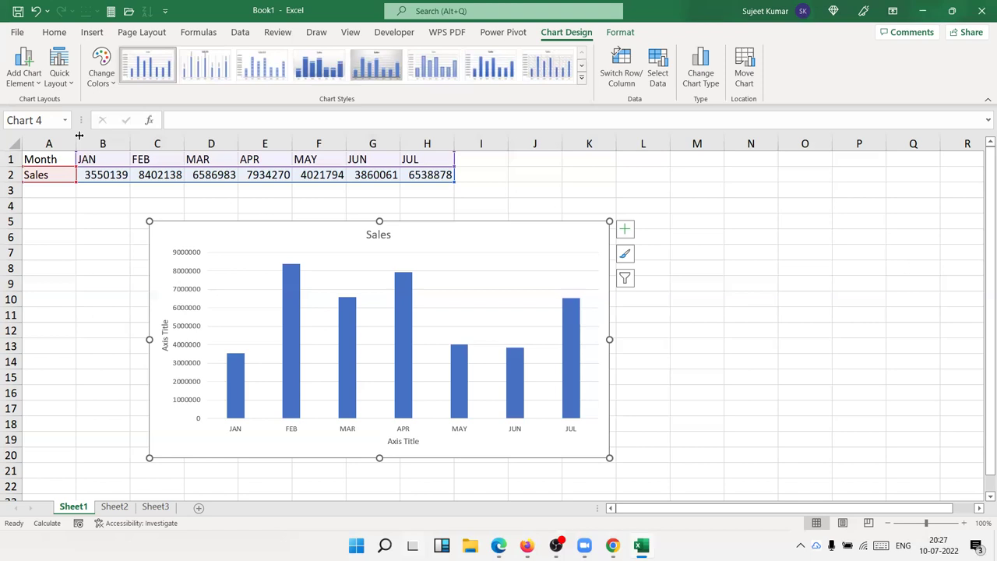
left_click(59, 69)
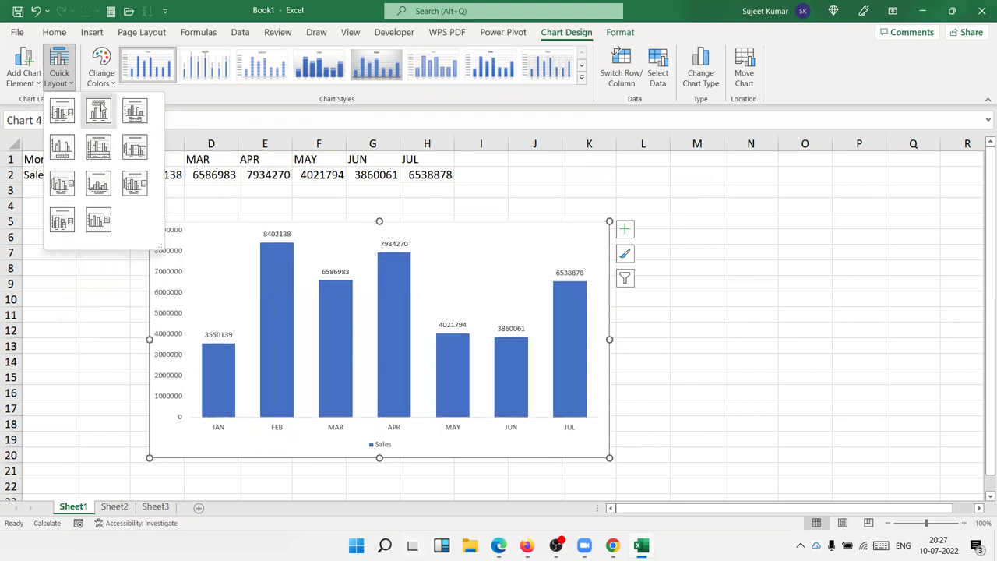
left_click(65, 324)
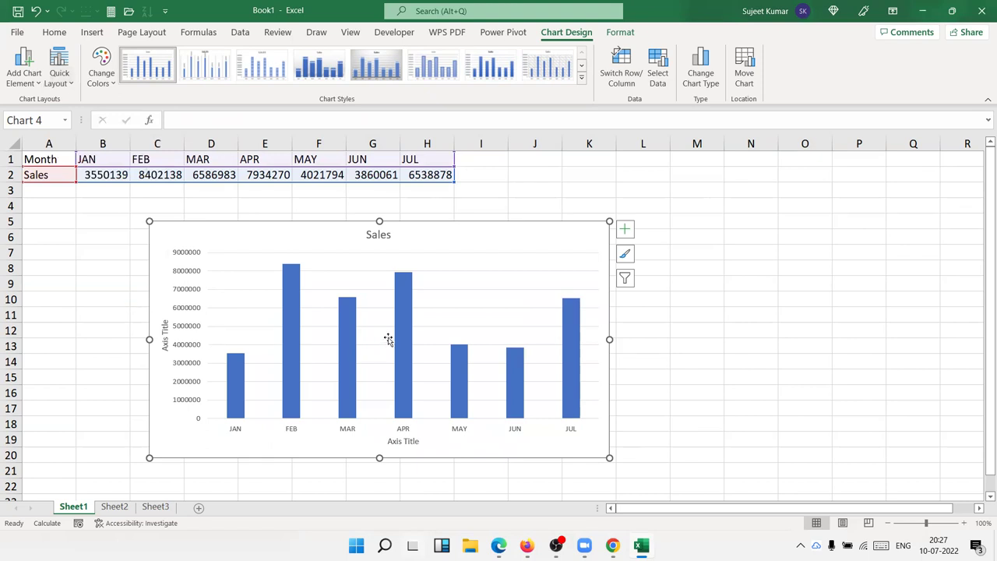
left_click(661, 381)
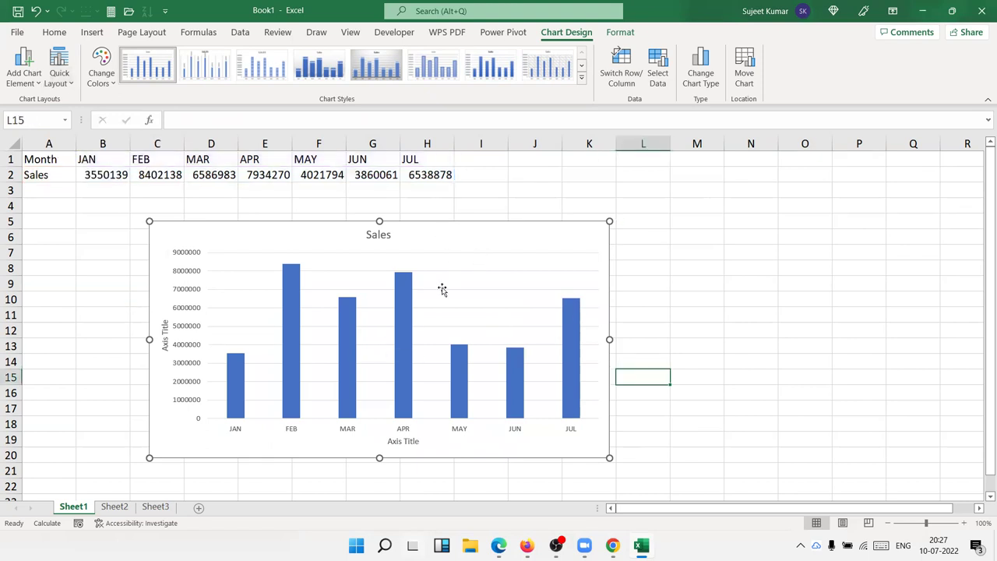
left_click_drag(394, 229, 334, 223)
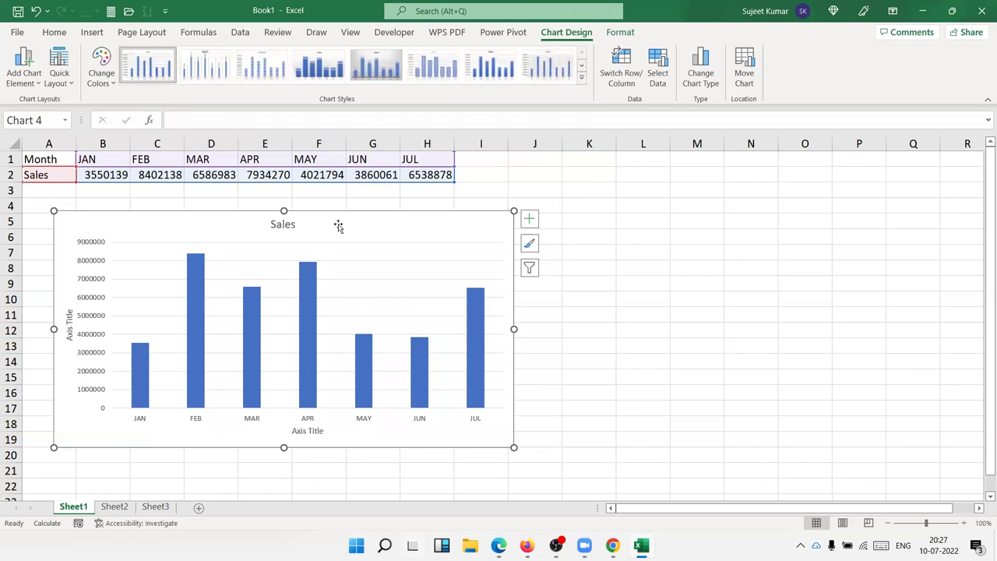
Give the chart area a solid grey fill at about 54% transparency in Format Chart Area
right_click(338, 226)
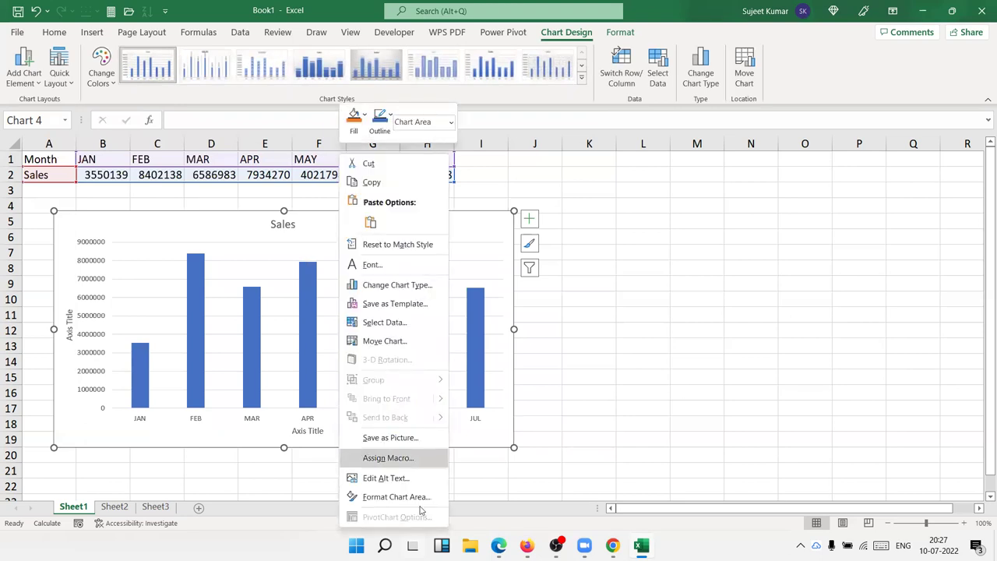
left_click(397, 497)
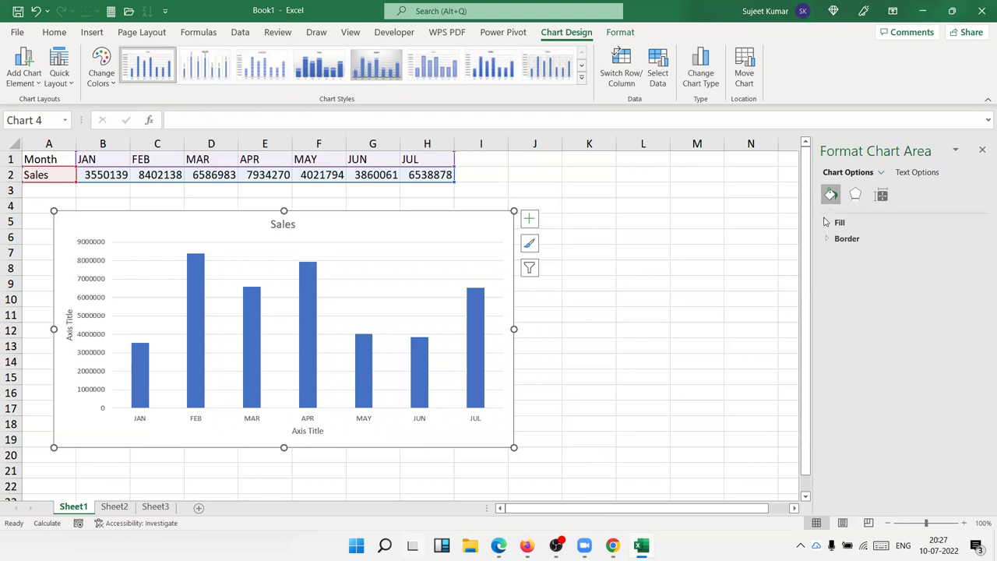
left_click(833, 222)
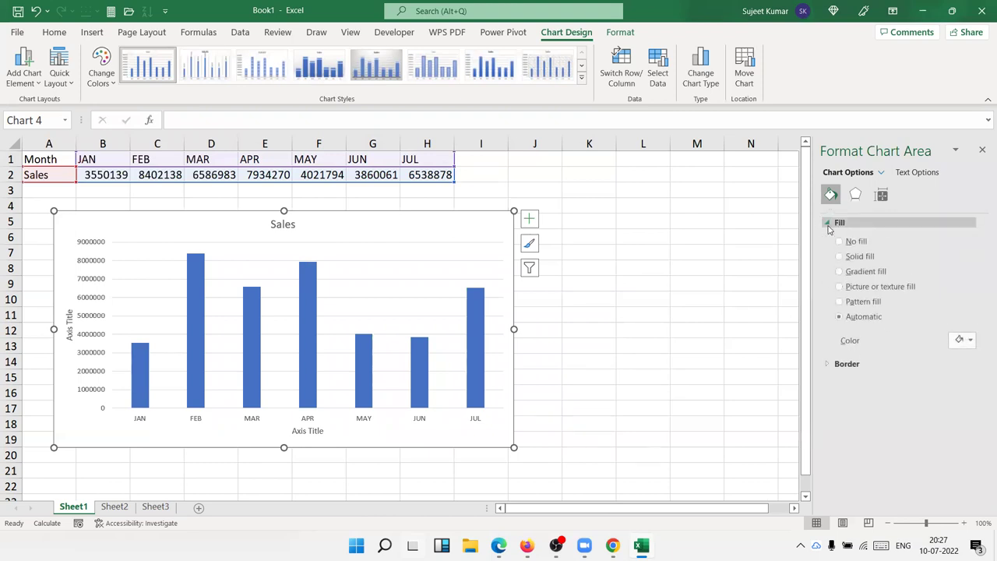
left_click(855, 259)
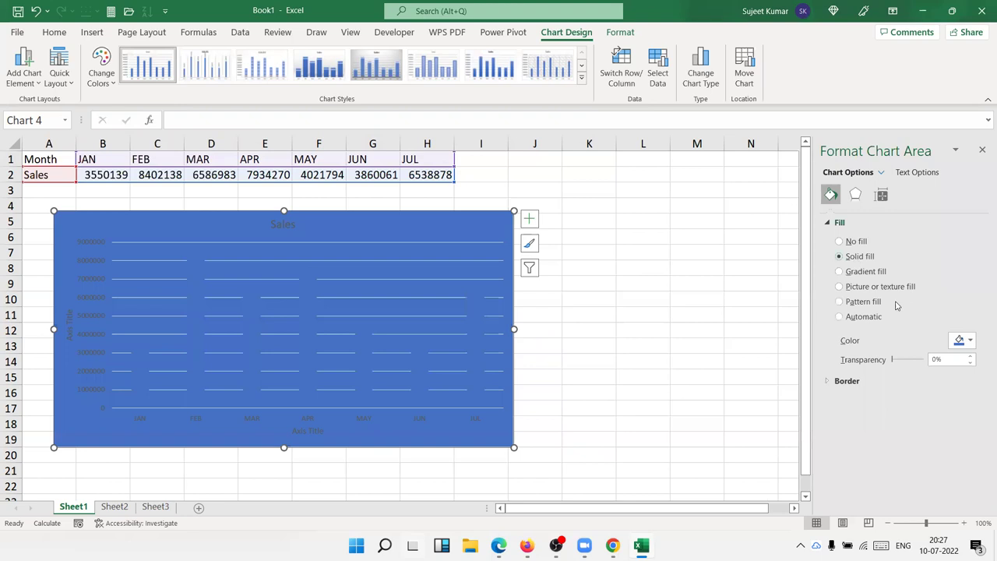
left_click(955, 343)
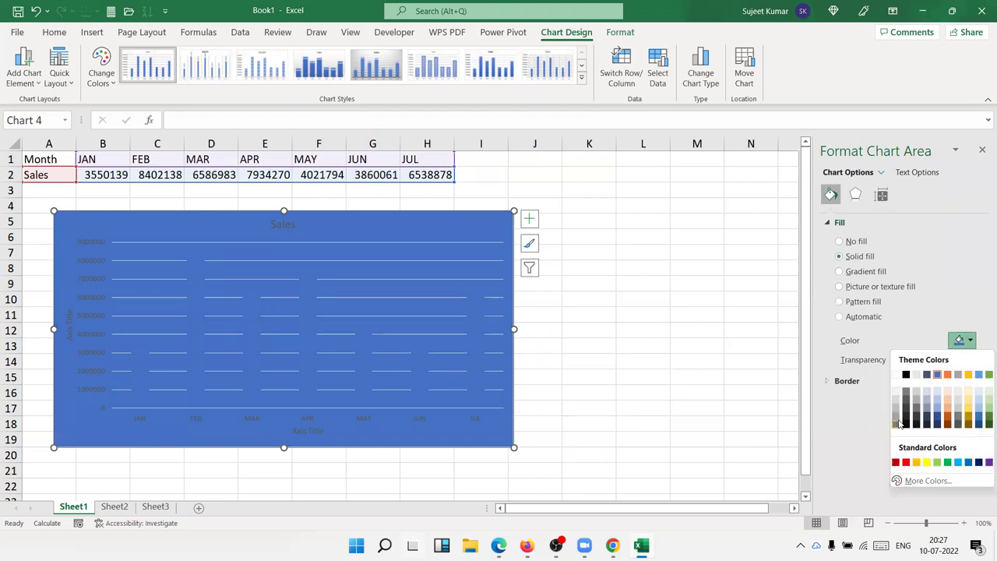
left_click(896, 420)
mouse_move(893, 364)
left_mouse_down()
mouse_move(917, 365)
mouse_move(909, 362)
left_mouse_up()
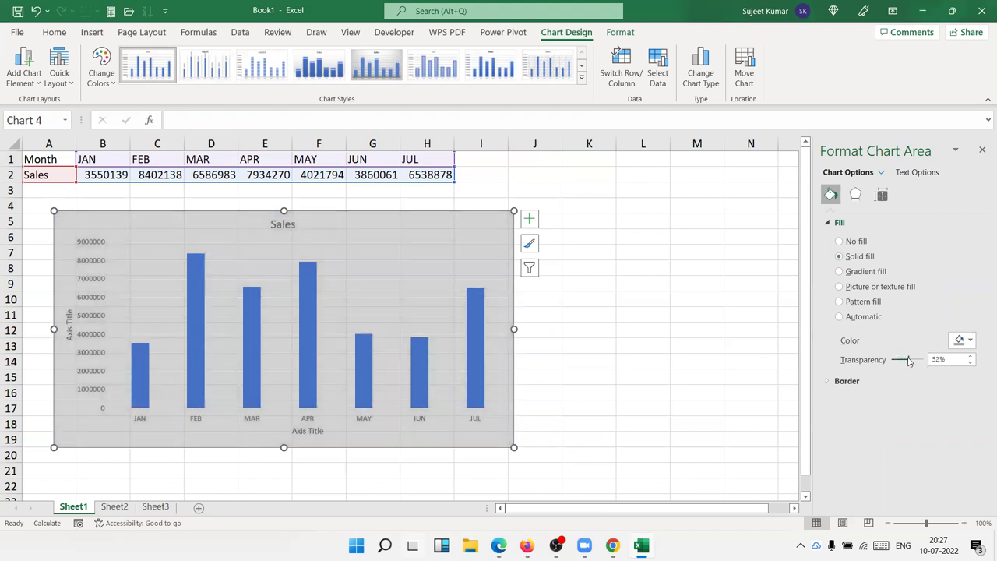
left_click(451, 257)
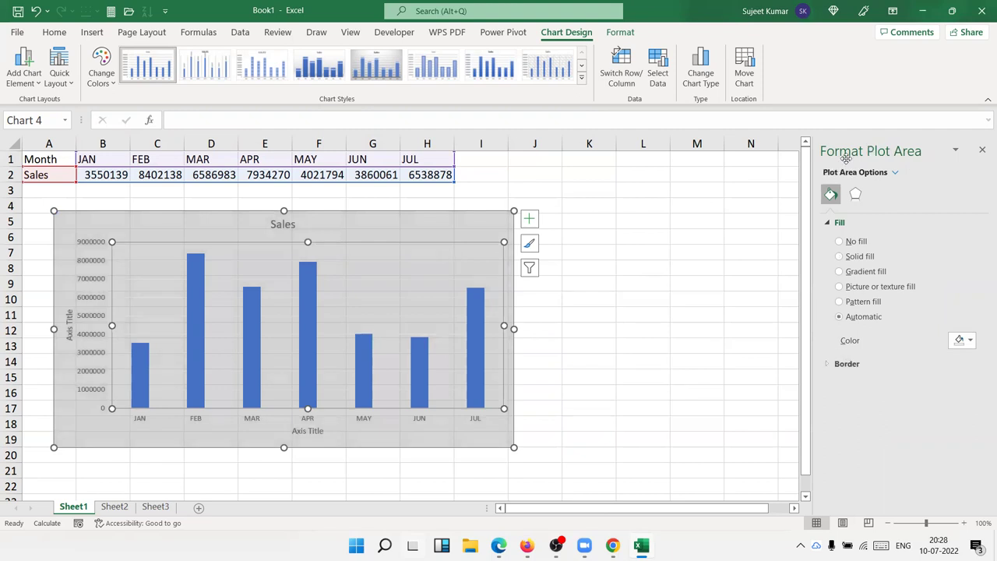
Set the plot area to a solid purple Standard Color fill at 59% transparency
left_click(859, 256)
left_click(965, 340)
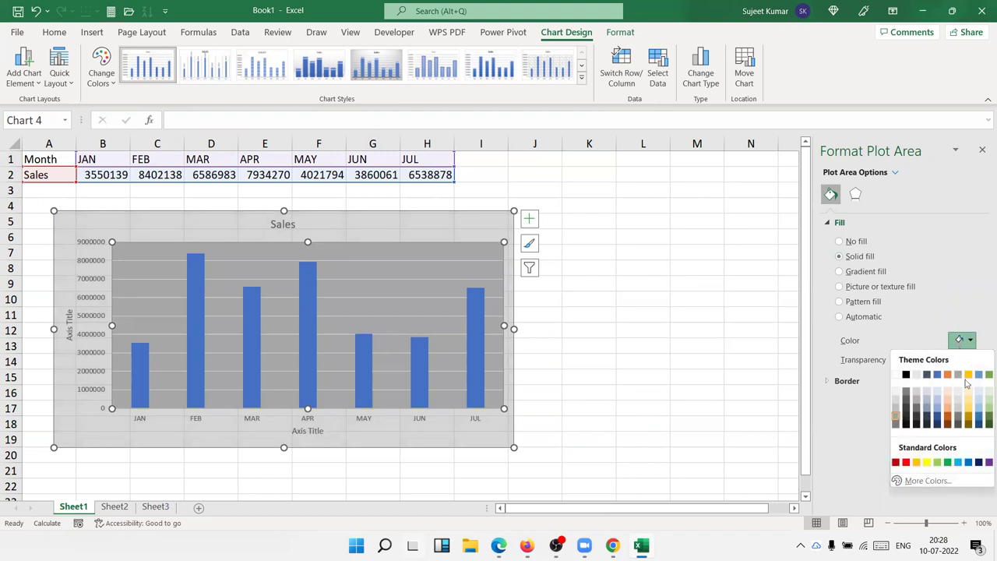
left_click(986, 462)
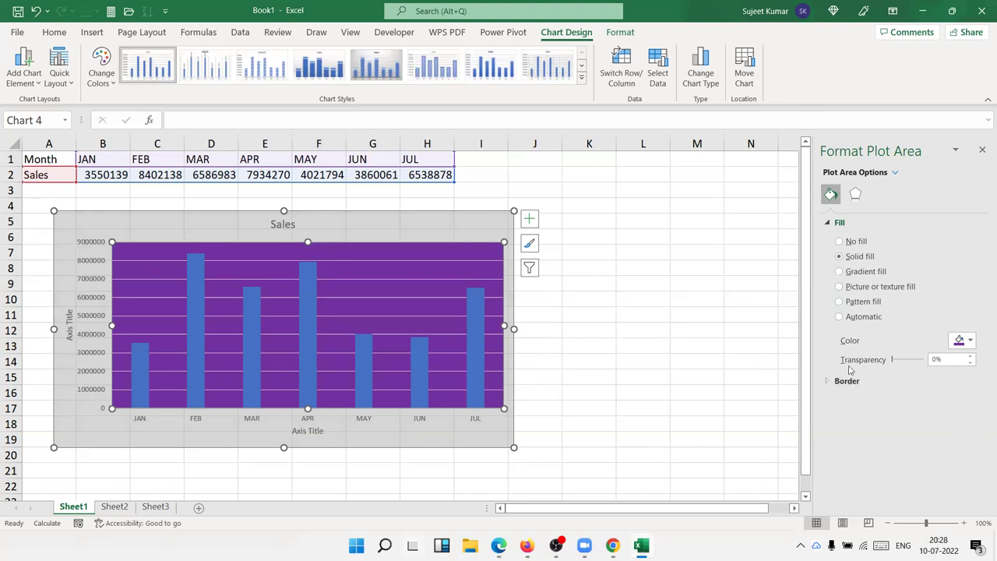
left_click_drag(893, 360, 910, 361)
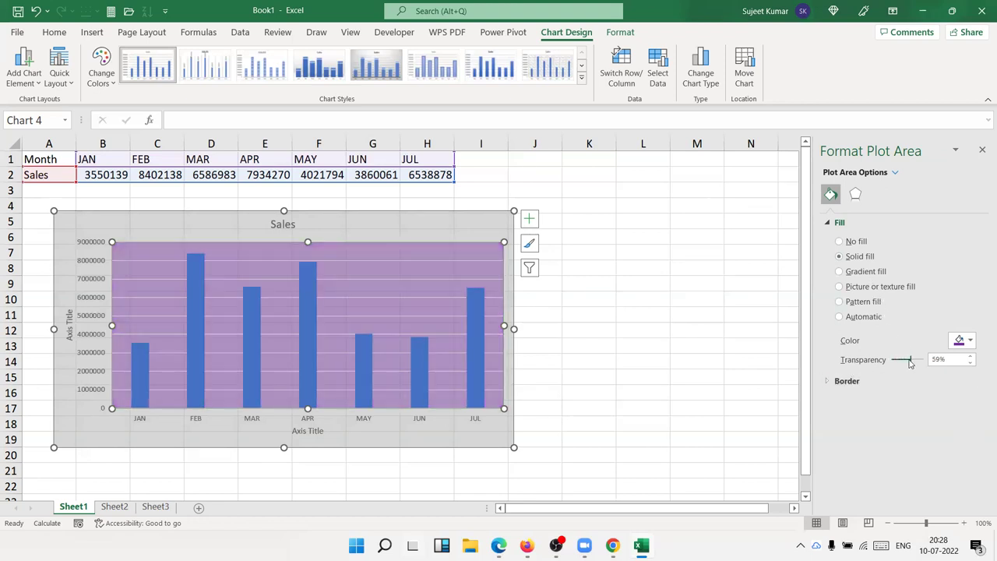
left_click(316, 278)
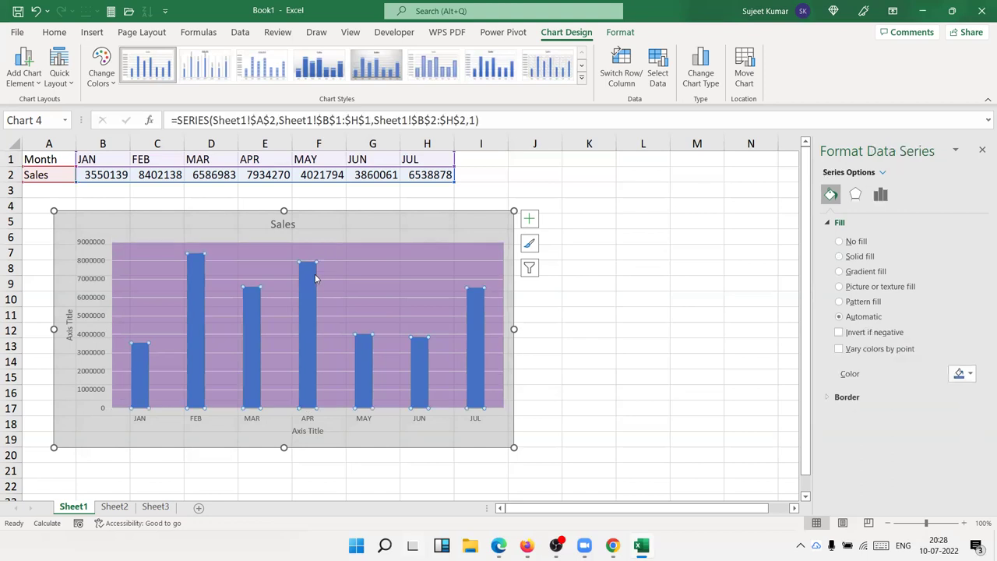
Look through the Series Options, Effects and Fill tabs of Format Data Series
left_click(880, 194)
left_click(855, 194)
left_click(831, 195)
Select the chart area, vertical axis, its axis title, and finally the 'Sales' chart title
left_click(88, 234)
left_click(93, 311)
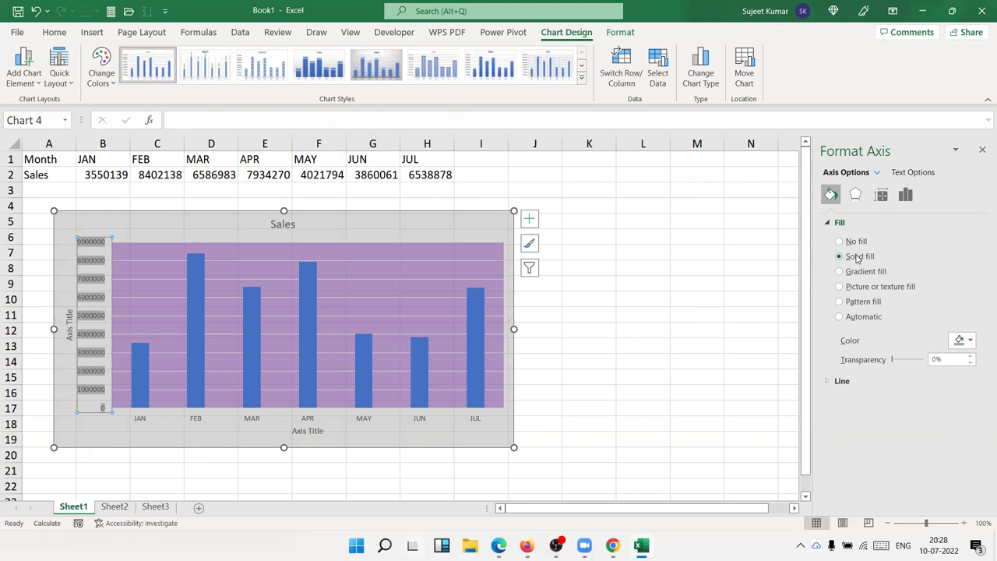
left_click(68, 320)
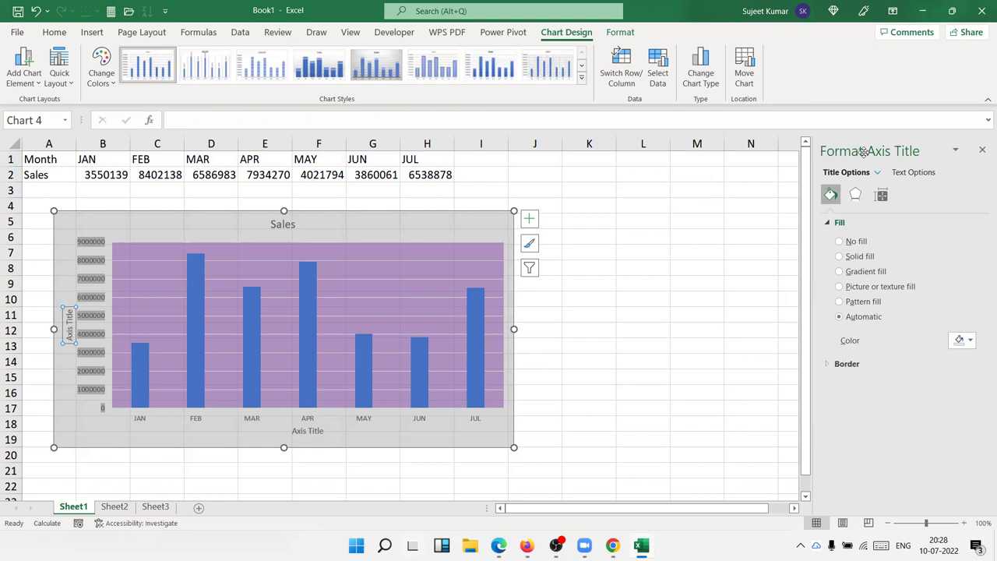
left_click(277, 224)
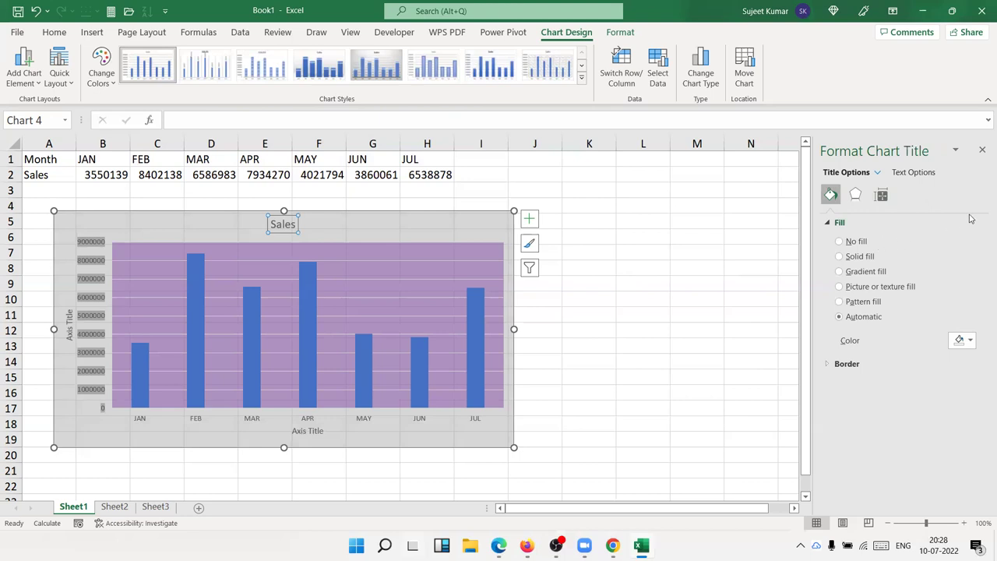
Give the 'Sales' chart title a picture or texture fill, then close the formatting pane
left_click(865, 260)
left_click(856, 271)
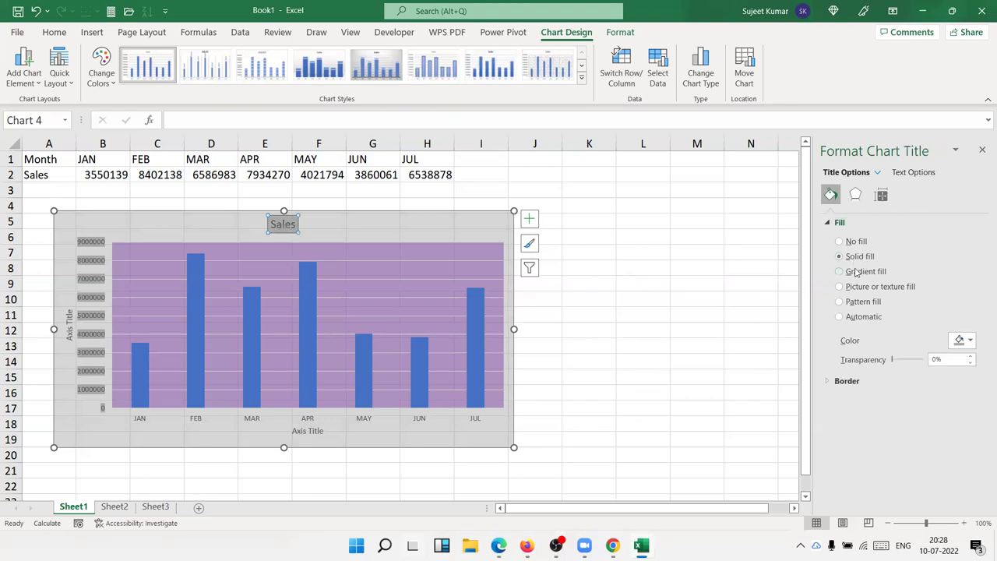
left_click(854, 287)
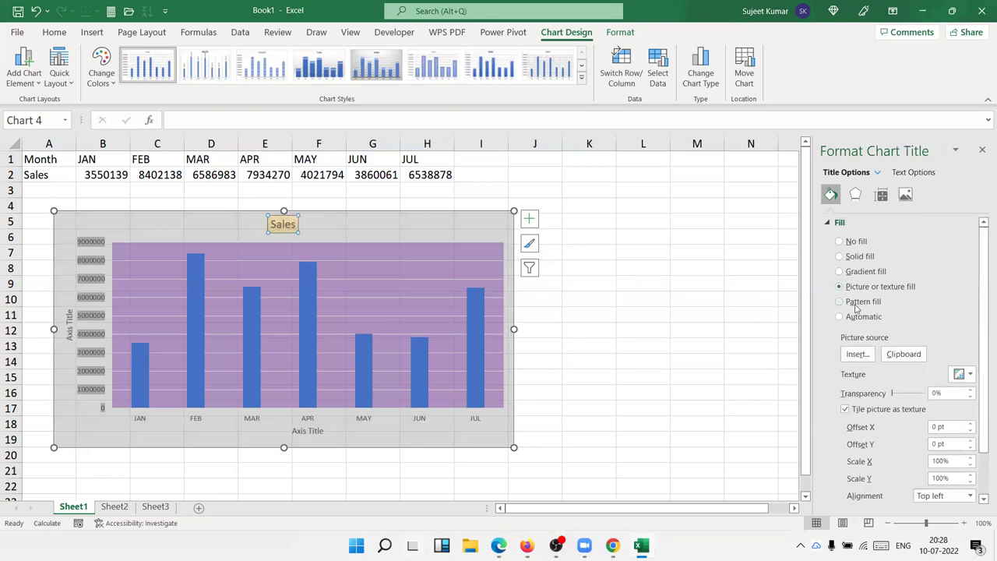
left_click(413, 232)
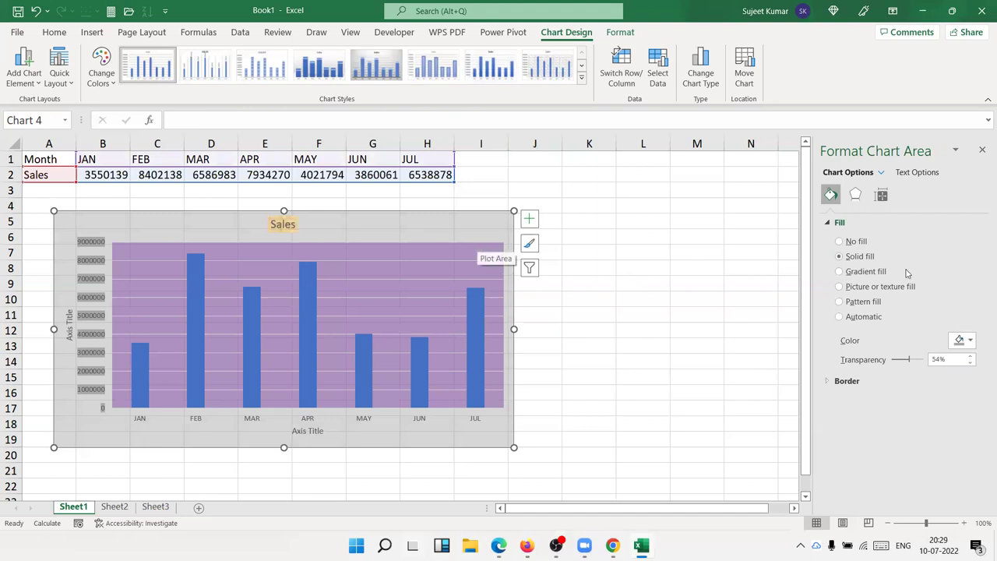
left_click(982, 151)
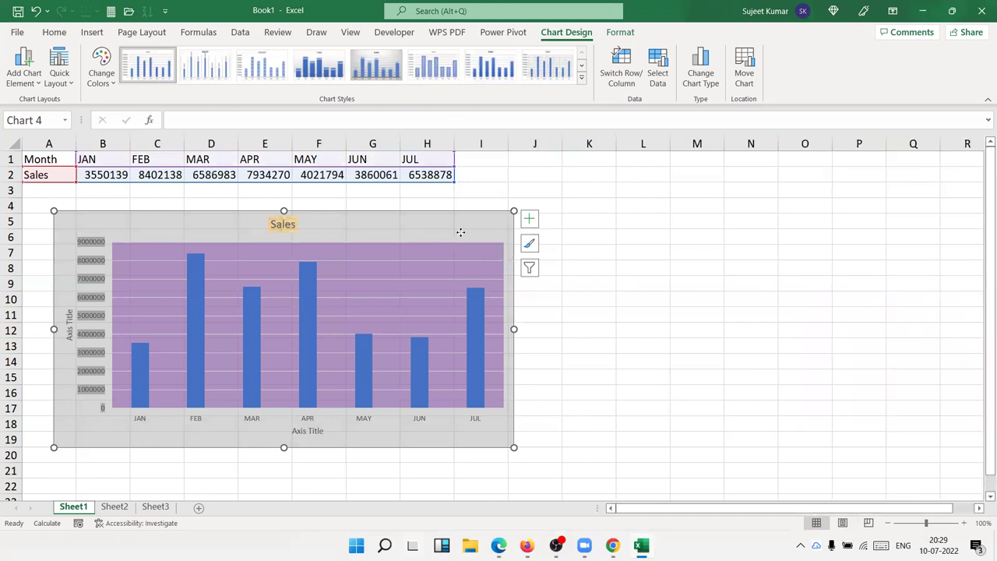
Delete the old chart and enter =RANDBETWEEN(10,90) in cell B2
key("Escape")
key("Delete")
left_click(116, 176)
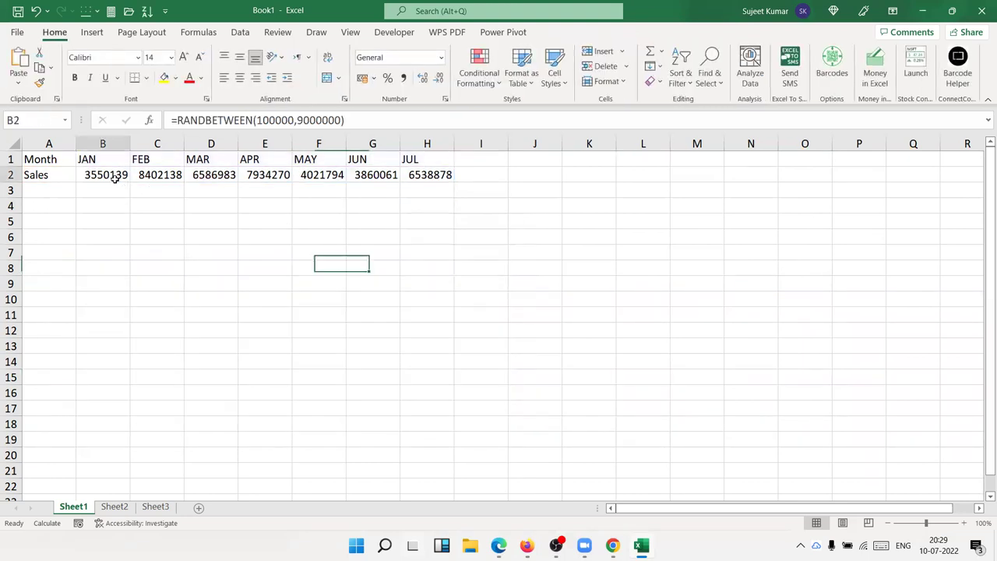
type("=rand")
key("Down")
key("Down")
key("Tab")
type("10,90")
key("Return")
Fill the formula across B2:H2, paste it back as fixed values, and select A1:H2
left_click(116, 176)
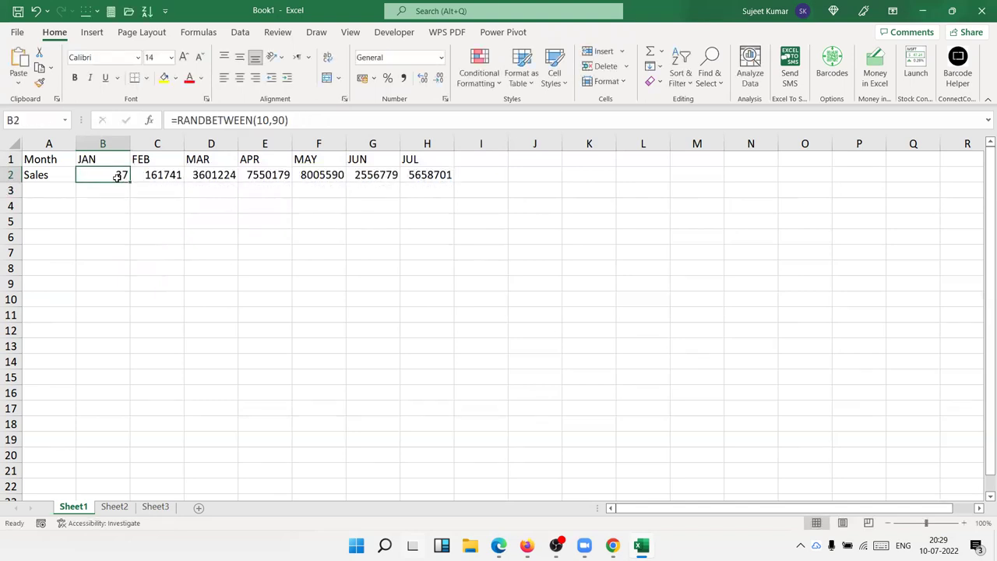
key("ctrl+shift+Right")
key("ctrl+r")
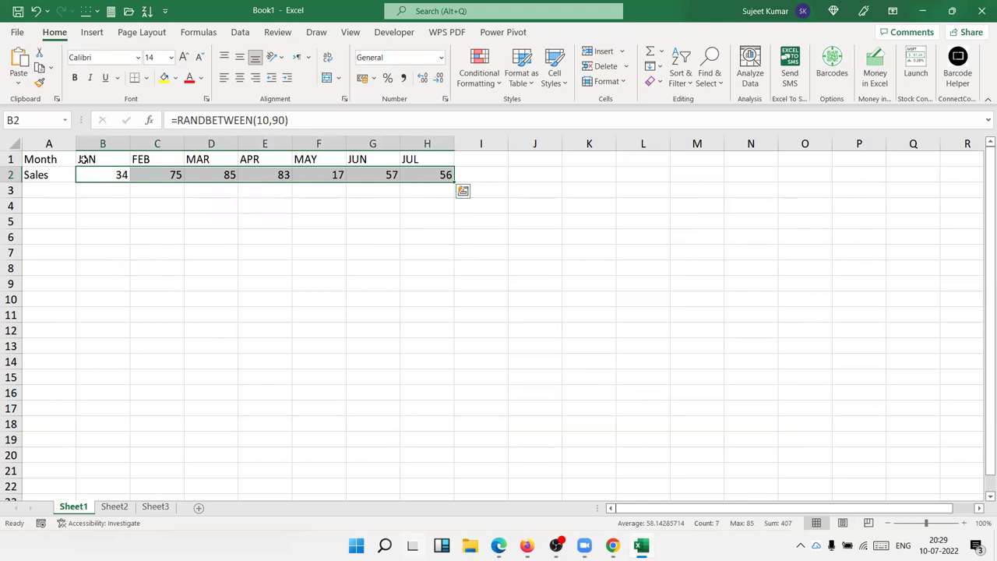
key("ctrl+c")
left_click(18, 82)
left_click(16, 183)
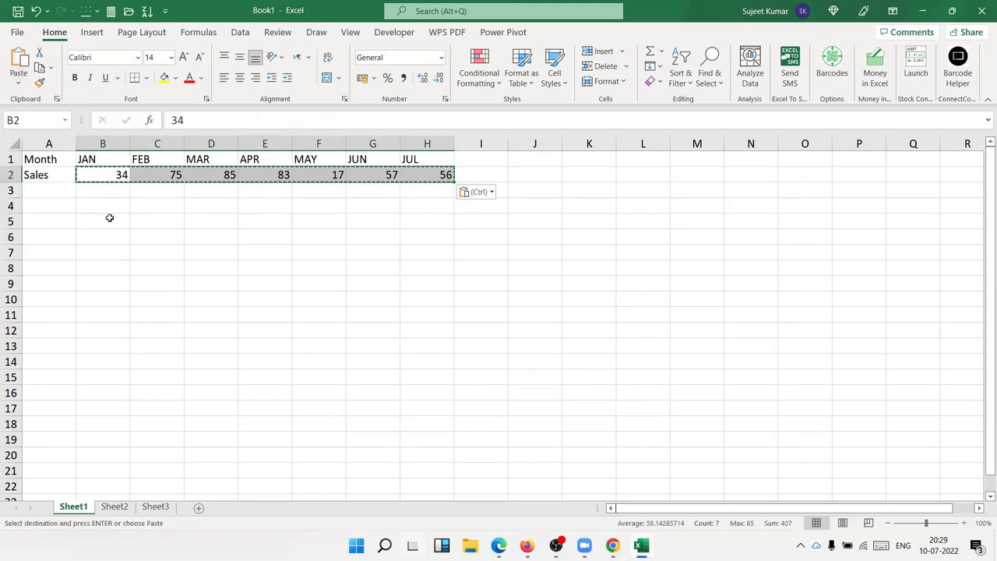
left_click(93, 216)
mouse_move(63, 161)
left_mouse_down()
mouse_move(320, 178)
mouse_move(413, 171)
left_mouse_up()
Insert a clustered column chart of the selected Sales data
left_click(92, 32)
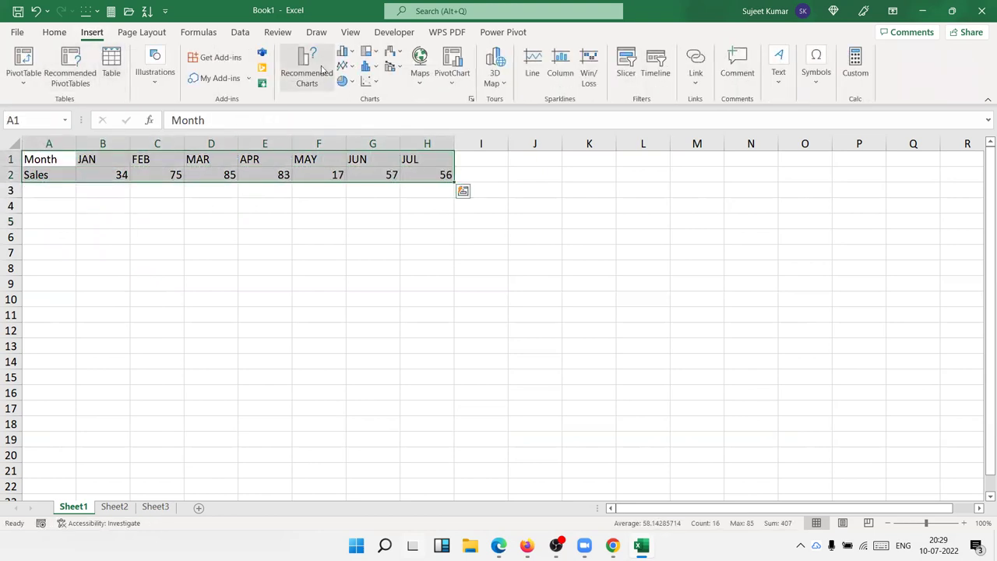
left_click(343, 51)
left_click(356, 96)
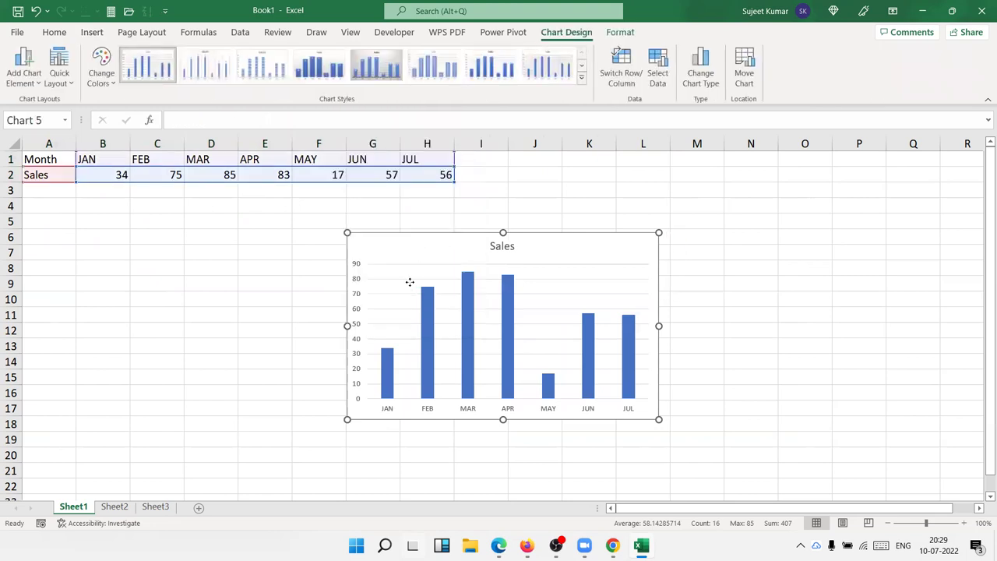
left_click_drag(407, 281, 352, 308)
left_click(526, 216)
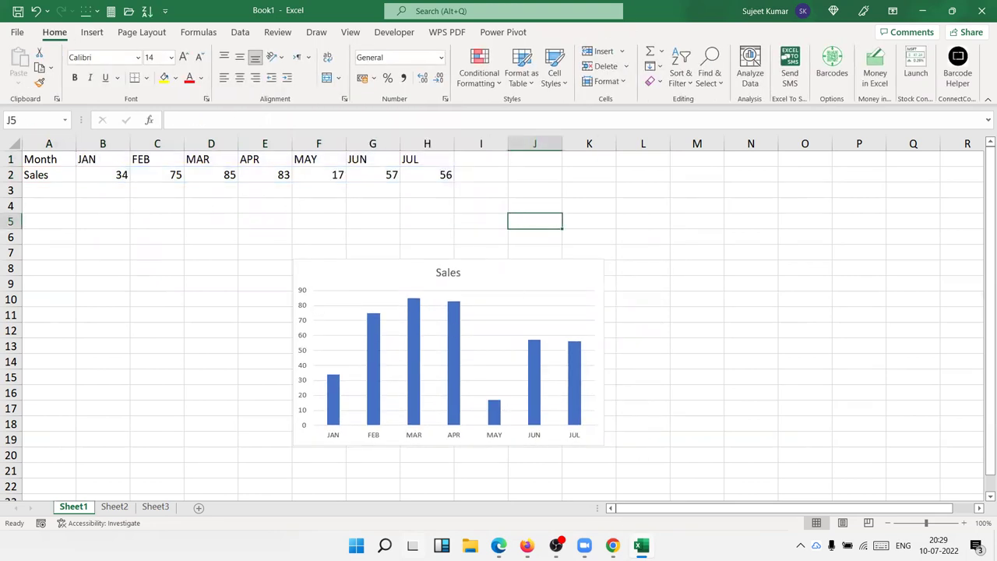
Reposition the chart and enlarge it to the right of the data table
left_click(556, 545)
left_click(556, 545)
left_click_drag(343, 265, 117, 239)
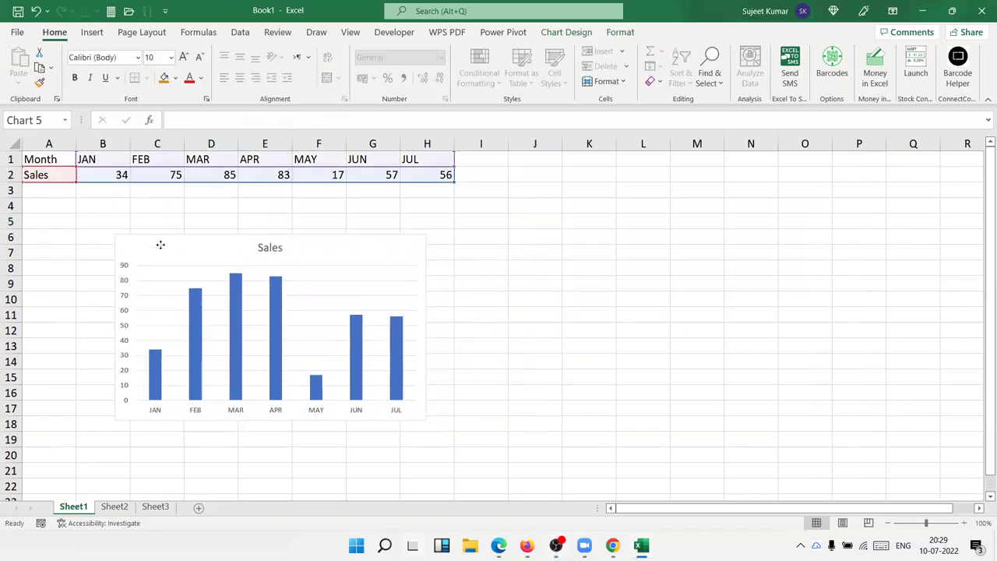
left_click_drag(425, 421, 540, 461)
mouse_move(431, 250)
left_mouse_down()
mouse_move(796, 227)
mouse_move(770, 218)
left_mouse_up()
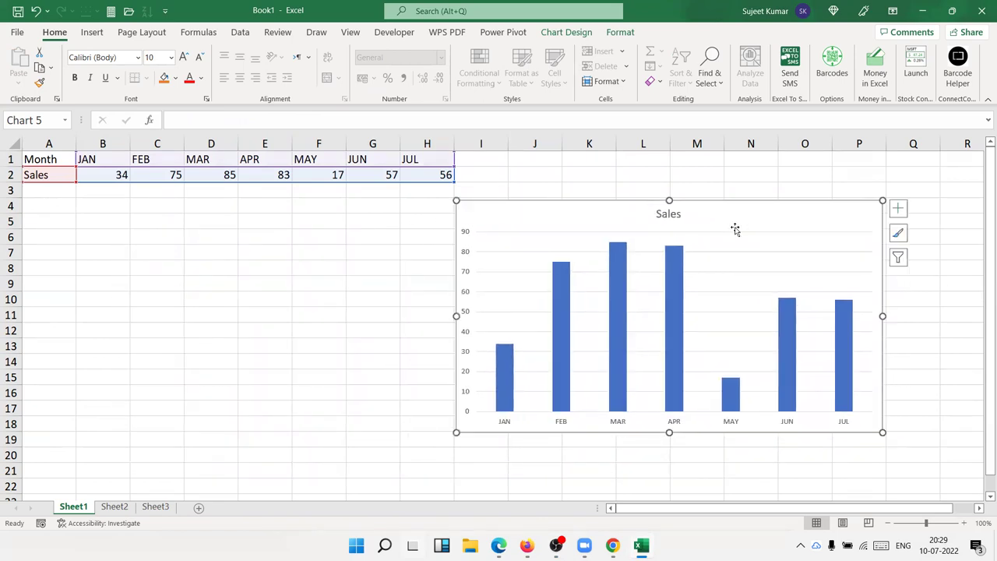
left_click(56, 193)
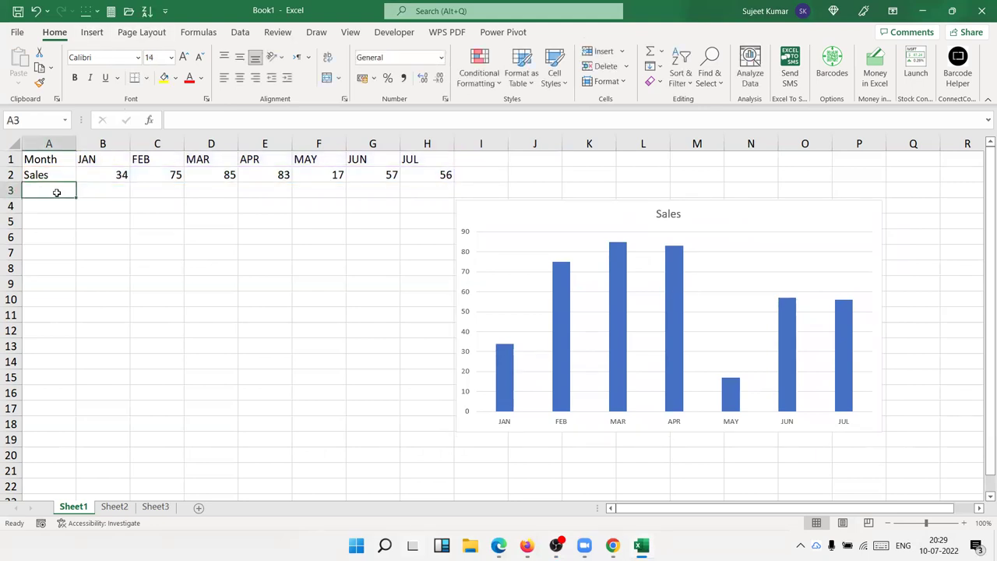
Label A3 'Targets' and enter 85 in B3, correcting an initial 5
type("Tar")
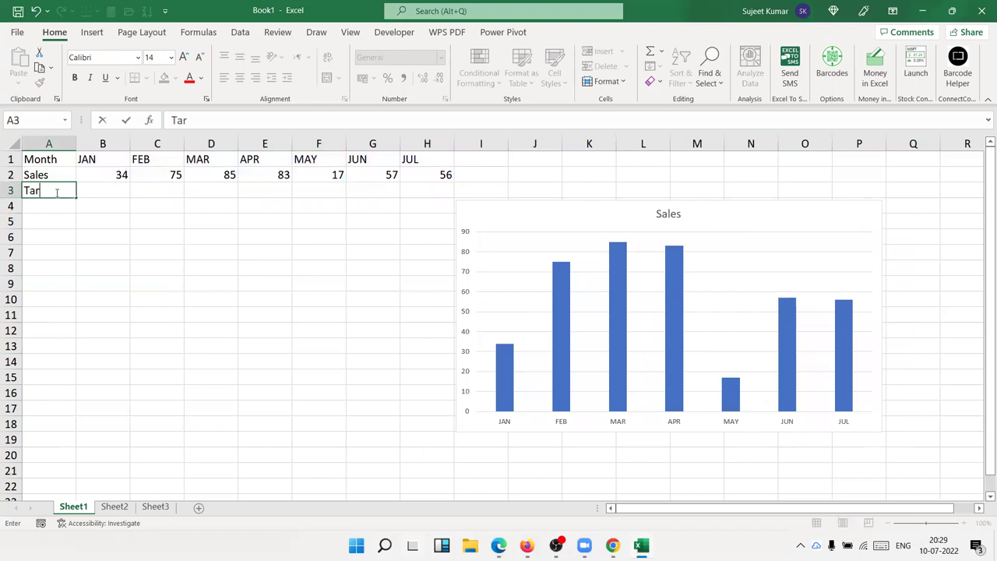
type("gets")
key("Return")
key("Right")
key("Up")
type("5")
key("Tab")
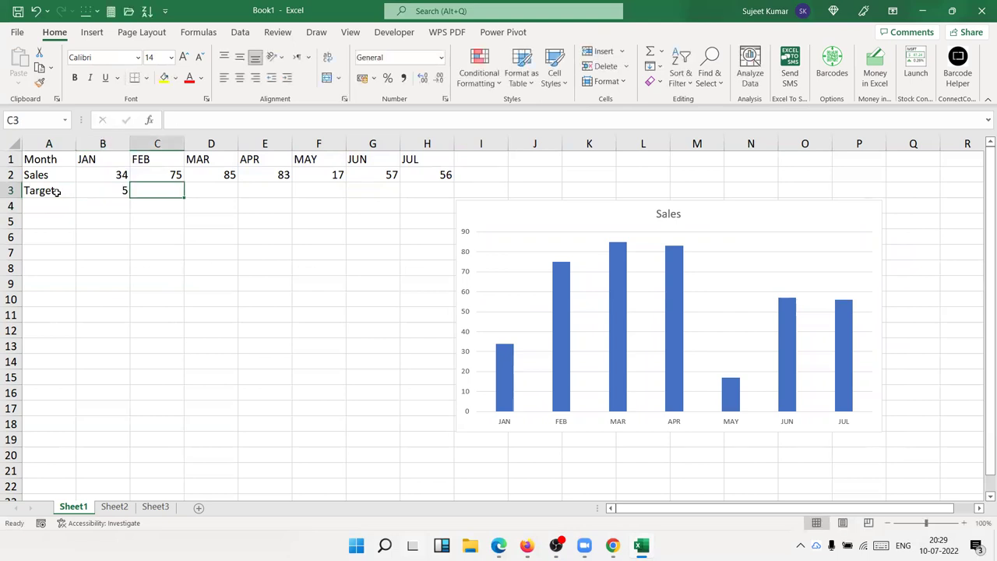
key("Left")
type("85")
key("Tab")
Enter 85, 65, 85, 65, 95, 65 into C3:H3 and move the chart beneath the table
type("85\t65\t85\t6")
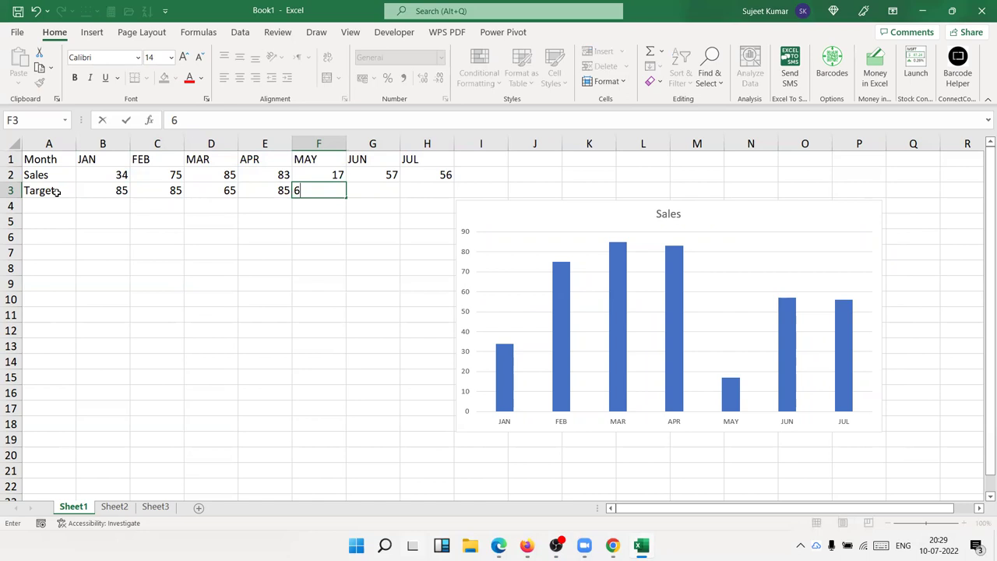
type("5\t95")
key("Tab")
type("65")
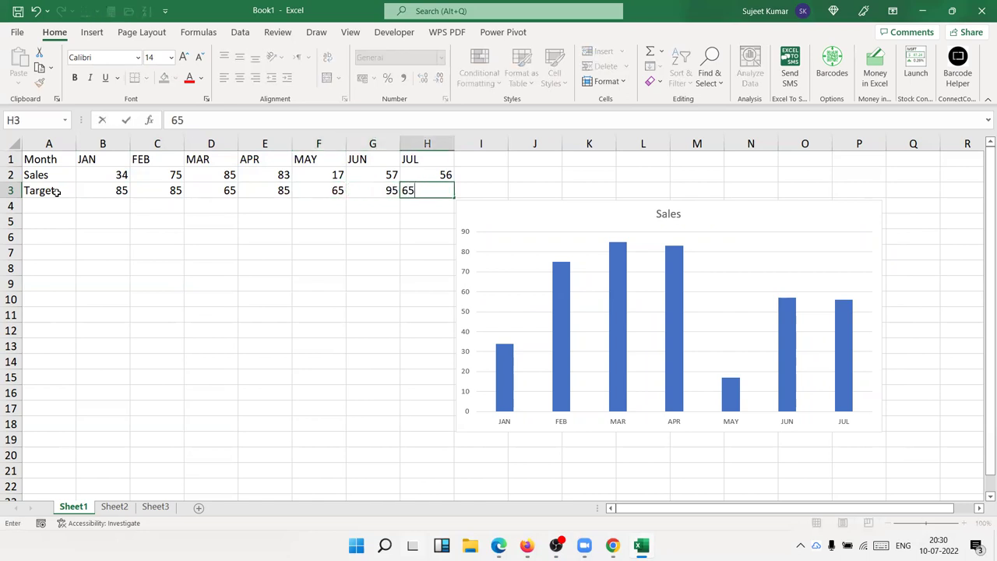
key("Return")
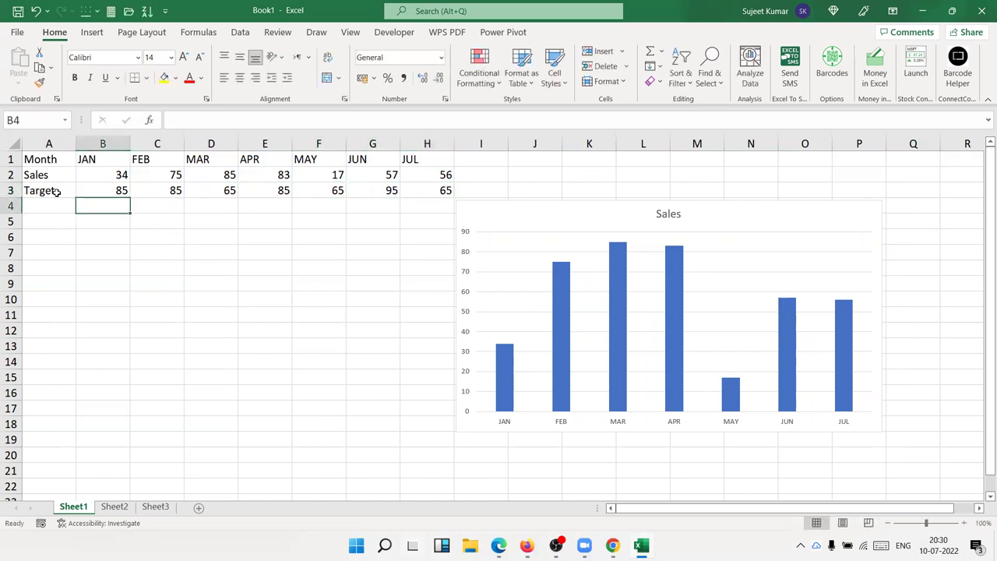
left_click_drag(460, 206, 257, 230)
Extend the Sales chart's data range to include the Target row, then undo it
left_click(810, 294)
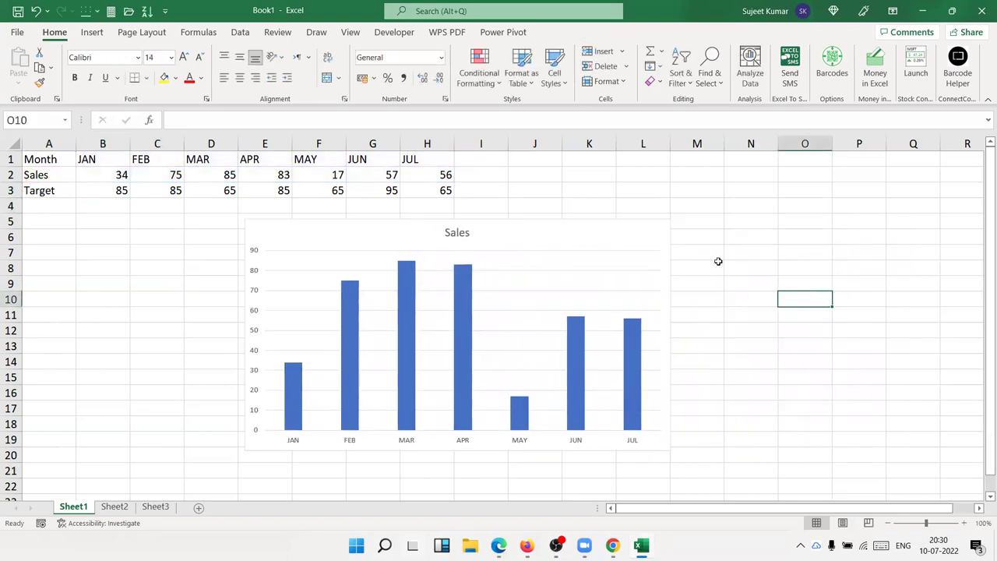
left_click(666, 245)
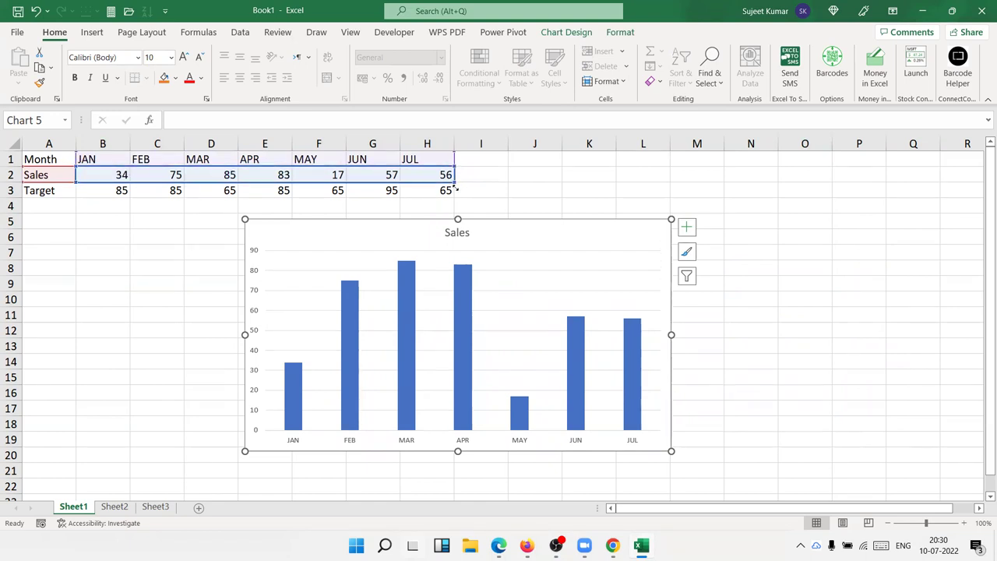
left_click_drag(454, 187, 457, 193)
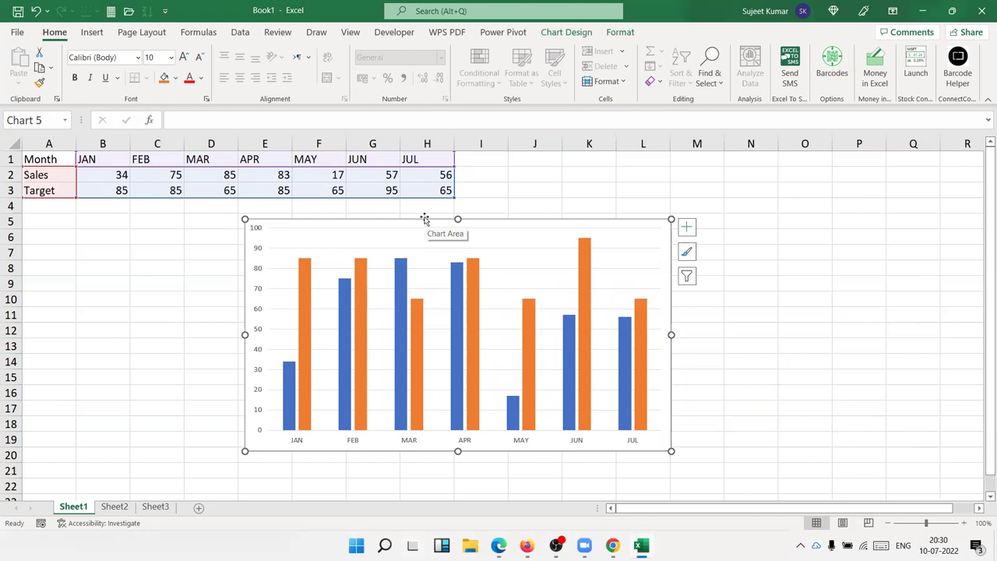
key("ctrl+z")
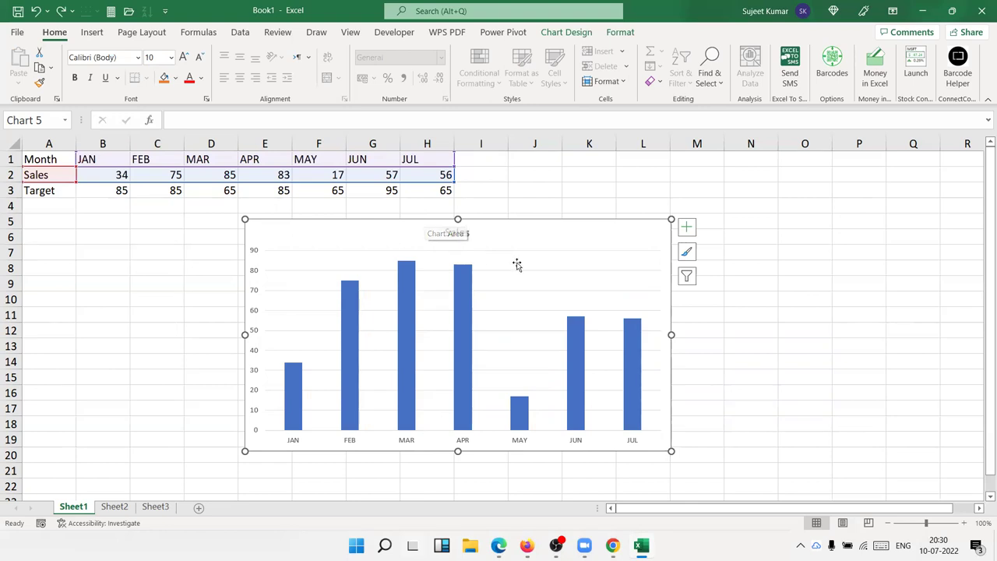
Add a Target series using the row 3 values via Select Data, and widen the chart leftward
right_click(521, 244)
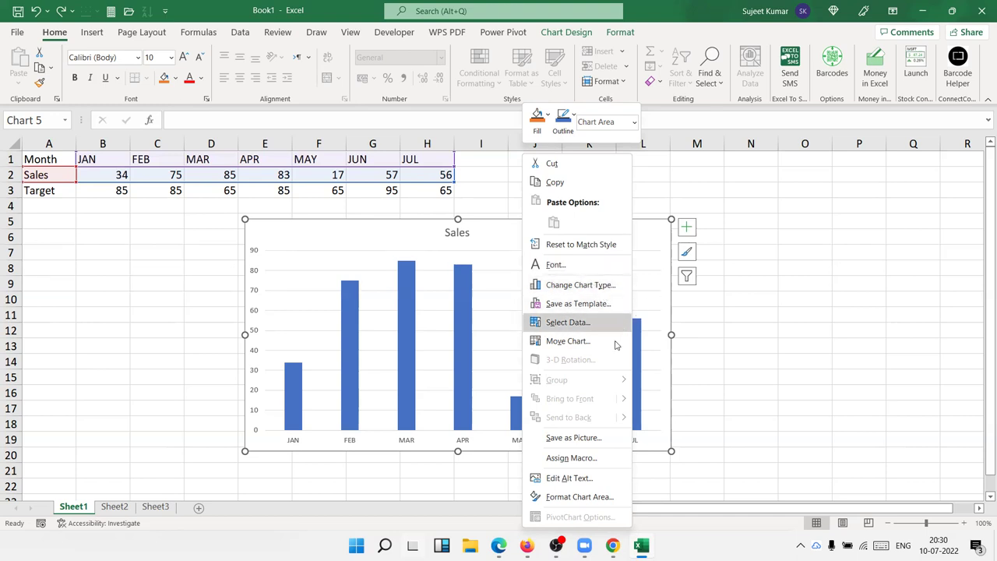
left_click(575, 322)
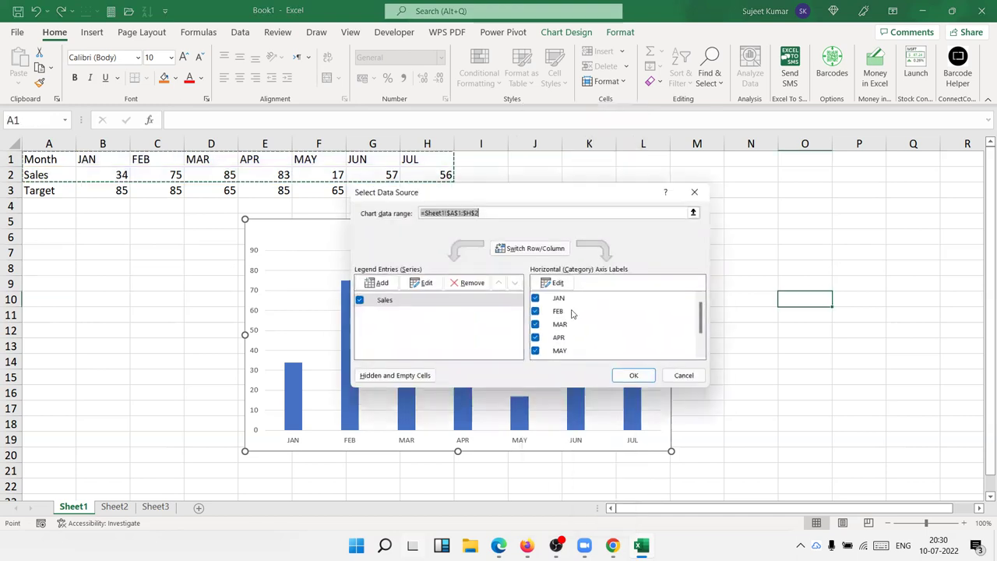
left_click_drag(460, 190, 677, 198)
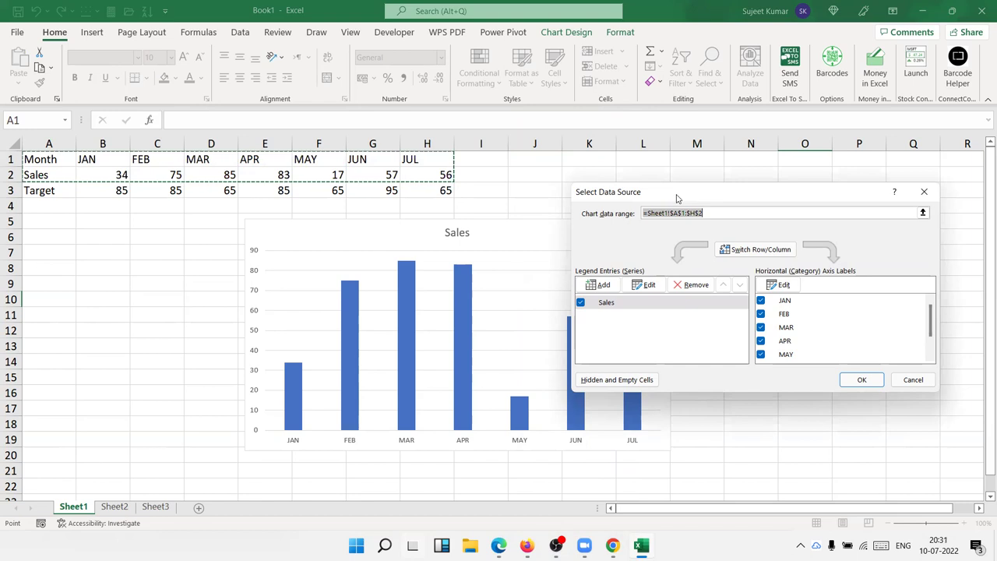
left_click(601, 283)
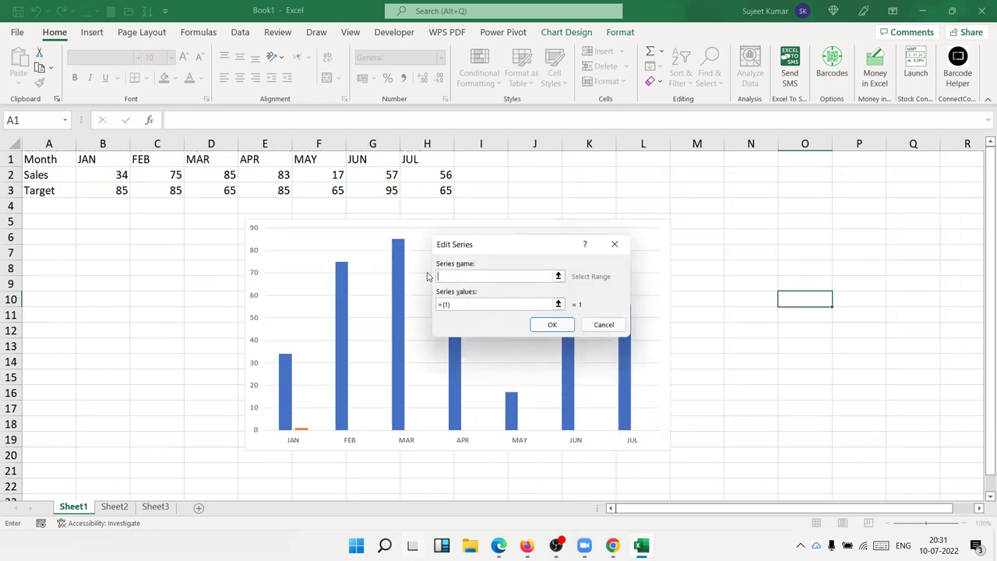
left_click(460, 275)
type("Terget")
left_click(456, 303)
left_click_drag(117, 188, 451, 195)
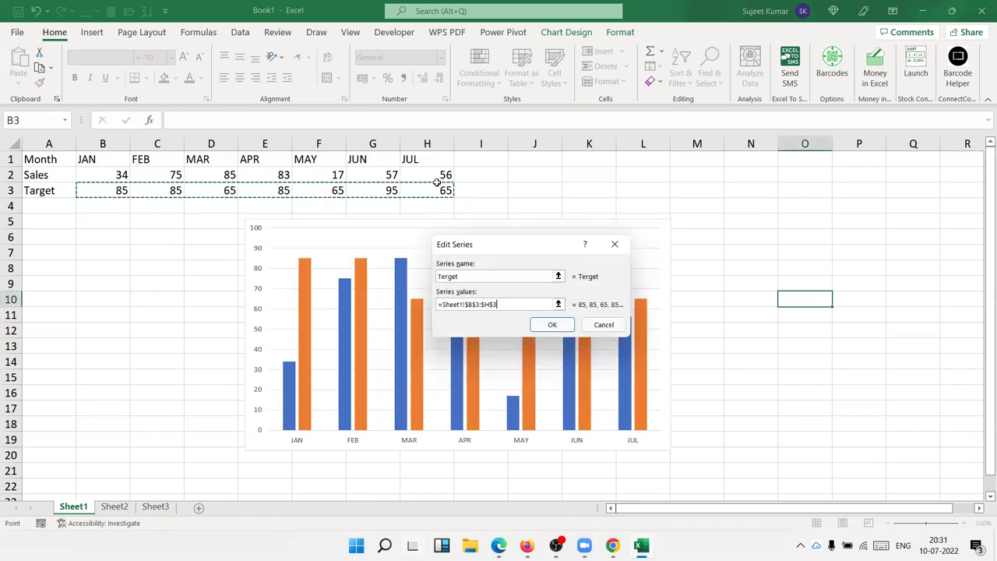
left_click(551, 327)
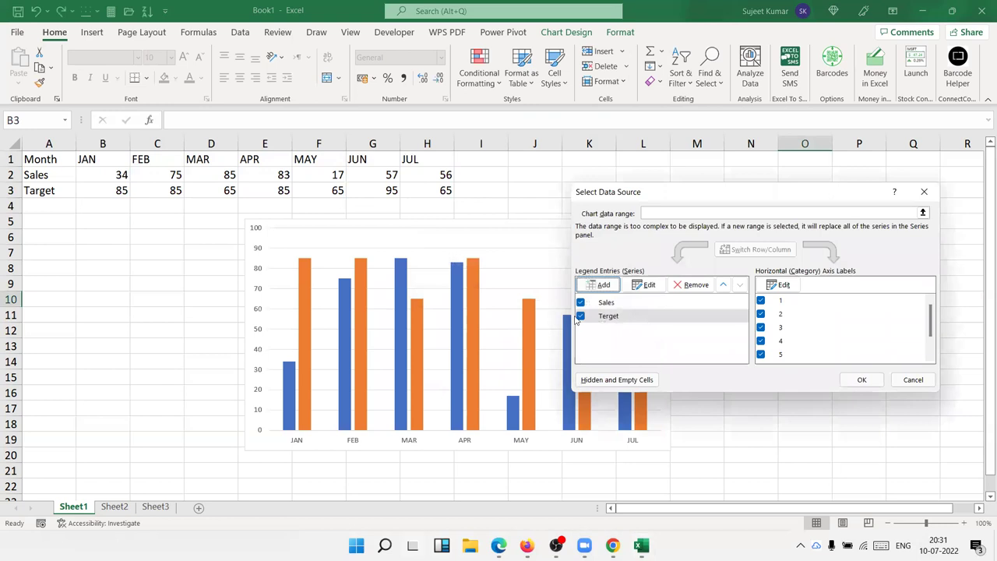
left_click(862, 379)
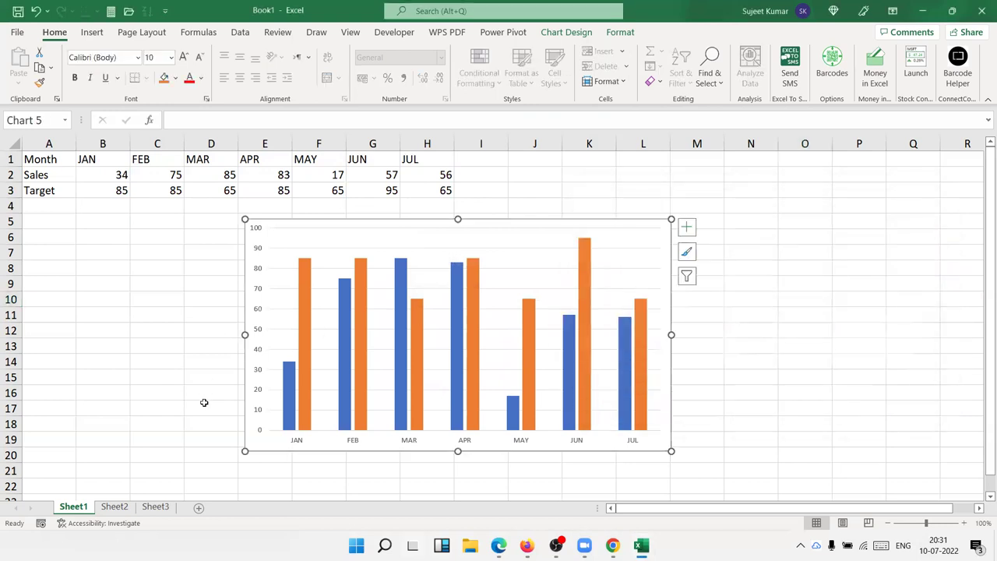
left_click_drag(176, 447, 165, 448)
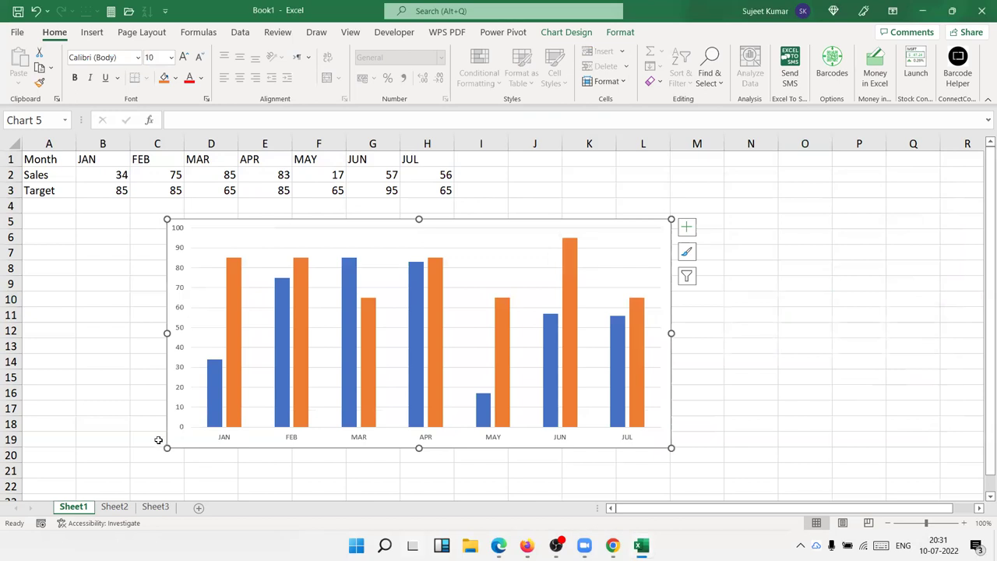
left_click(817, 325)
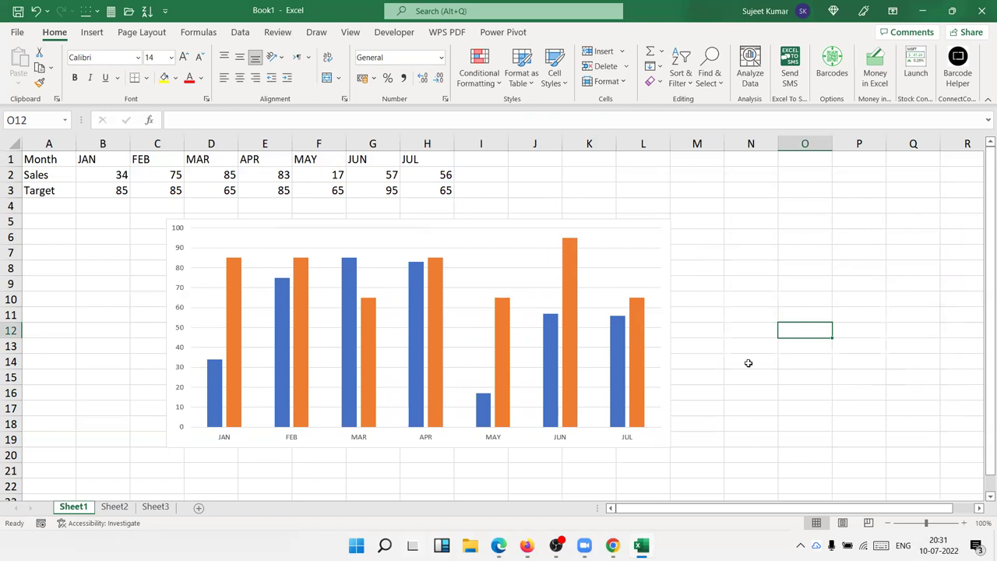
Inspect the Sales and Target series and cells B2 and B3, then reselect the chart
left_click(282, 299)
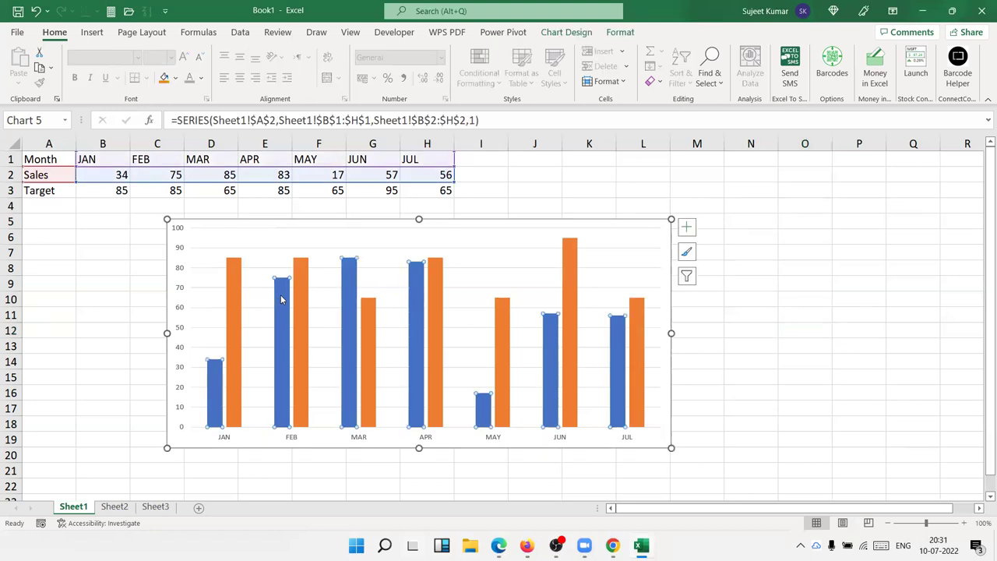
left_click(85, 240)
left_click(103, 177)
left_click(108, 198)
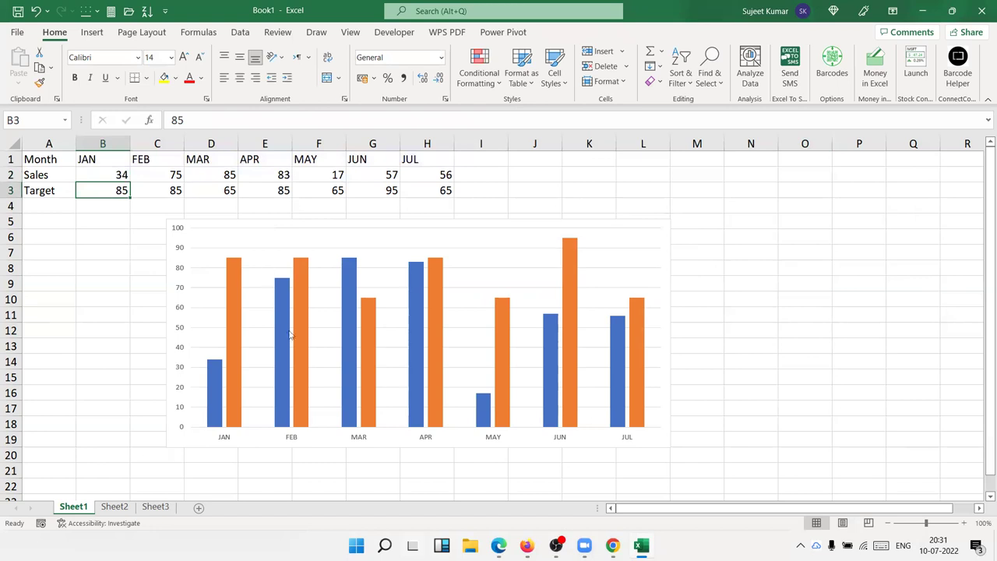
left_click(229, 385)
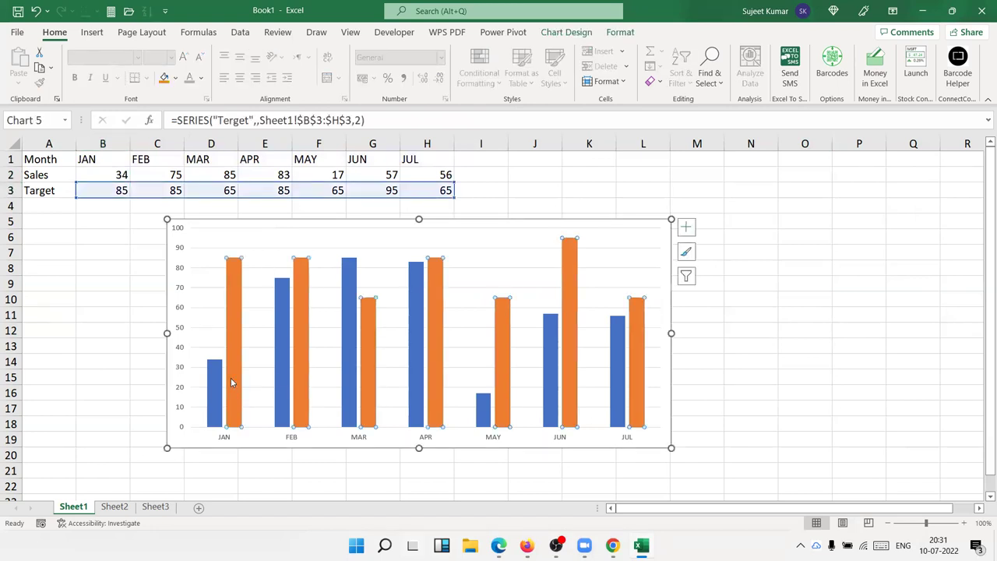
left_click(217, 388)
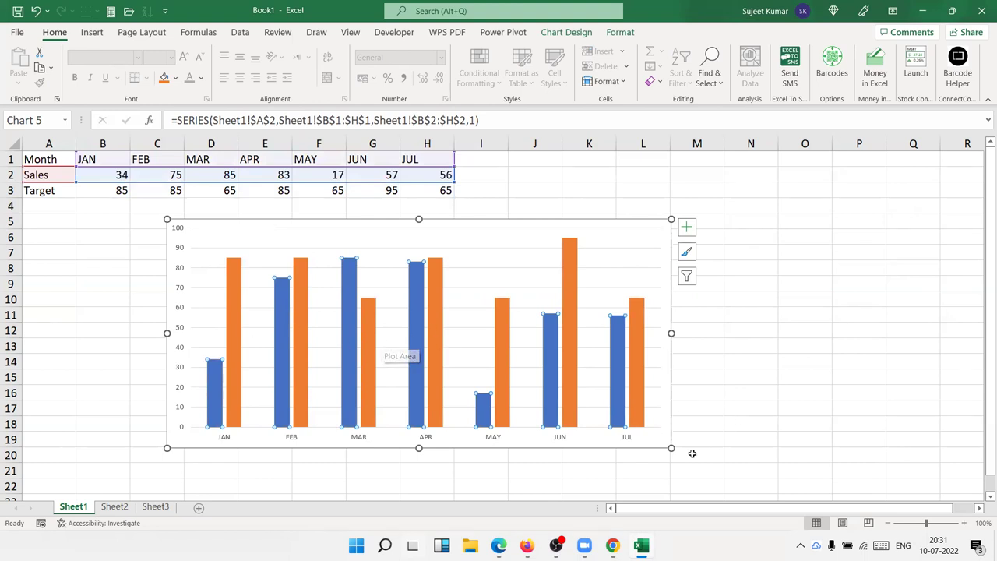
left_click(773, 387)
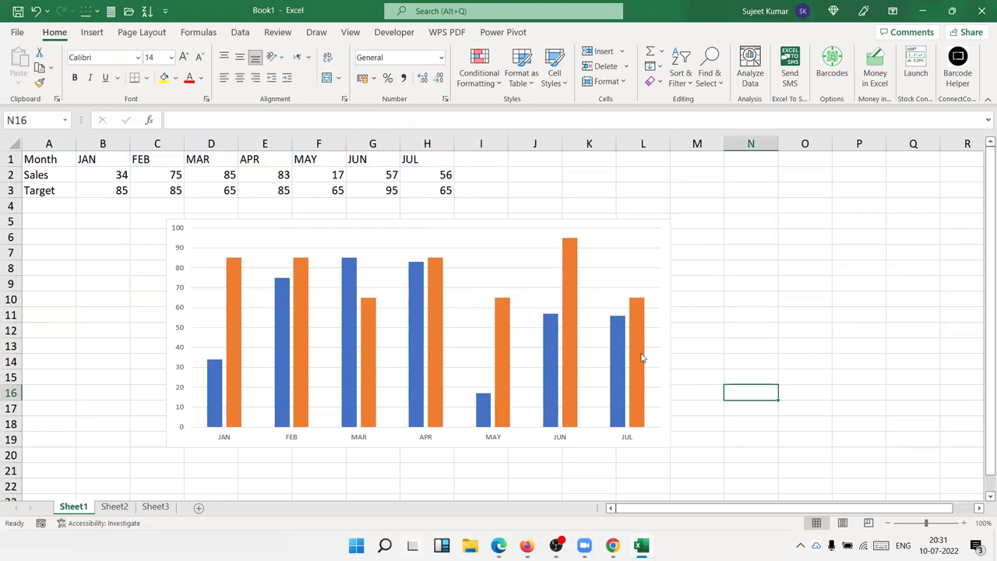
left_click(617, 338)
In Change Series Chart Type's Combo pane, set Sales to Line with Markers, keeping Target as columns
right_click(617, 339)
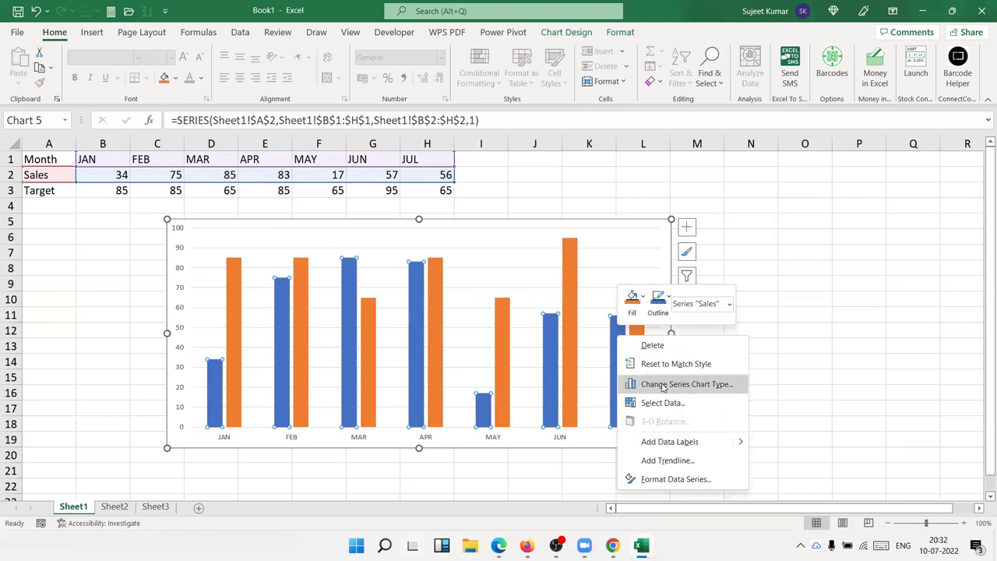
left_click(663, 385)
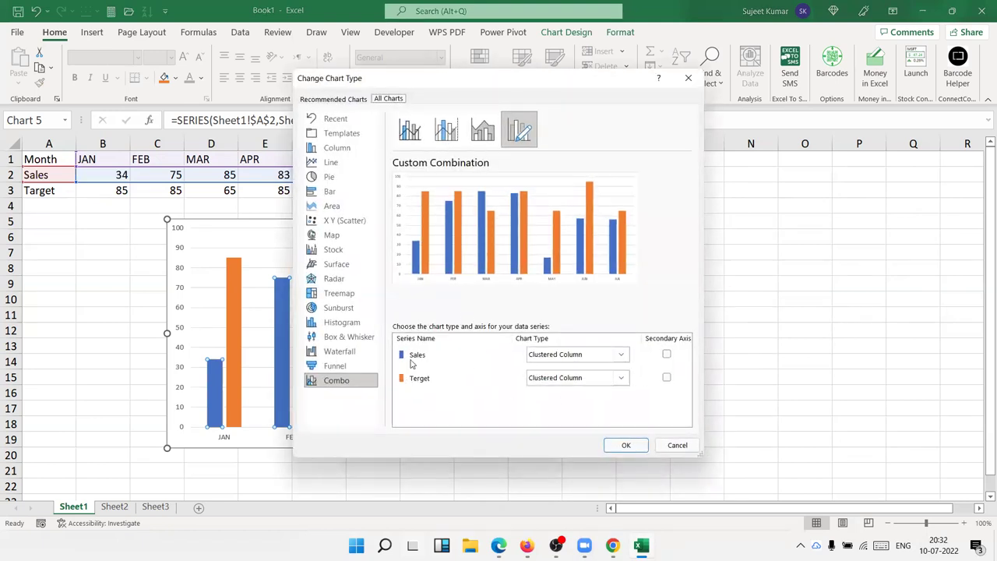
left_click(535, 356)
left_click(536, 356)
left_click(548, 379)
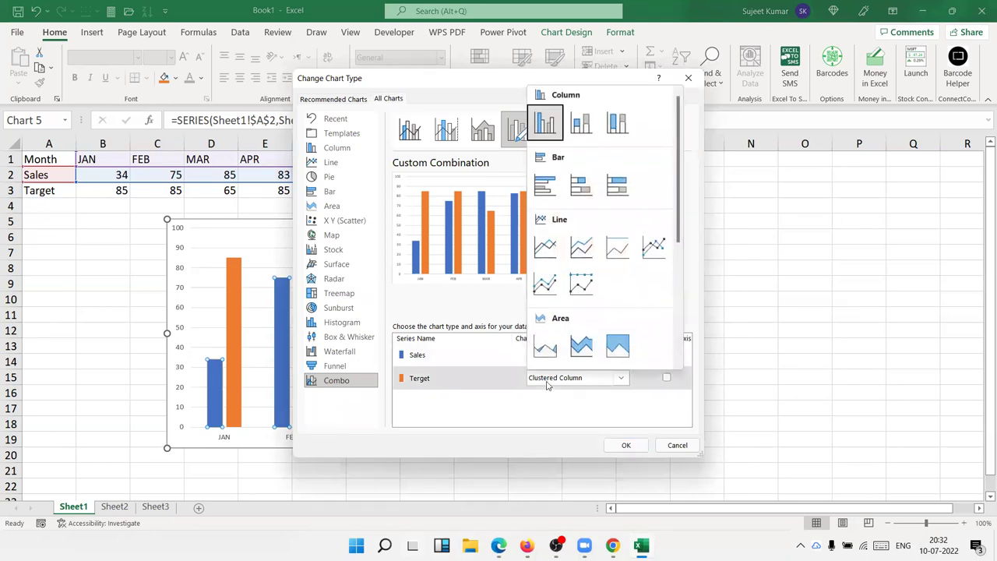
left_click(548, 381)
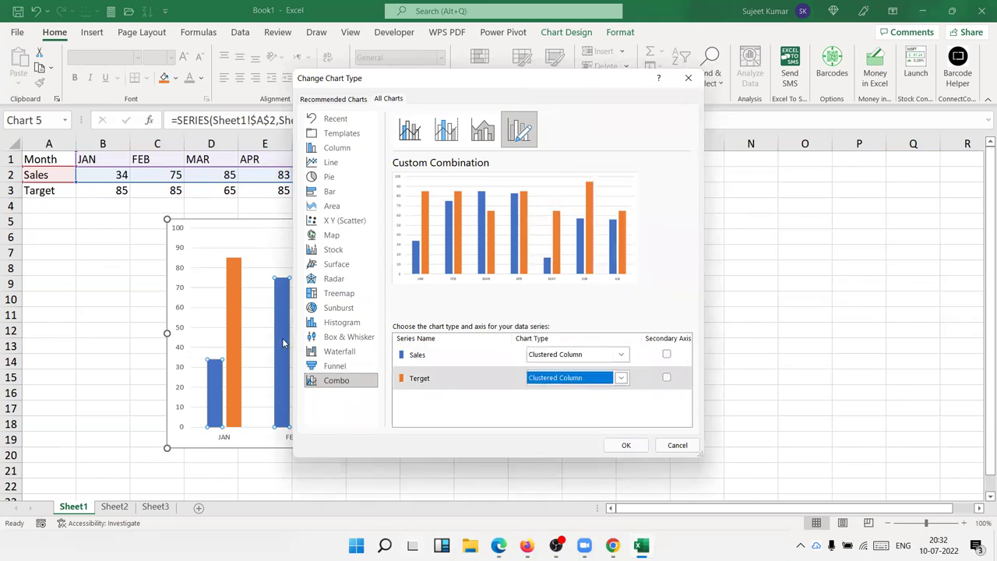
left_click(447, 359)
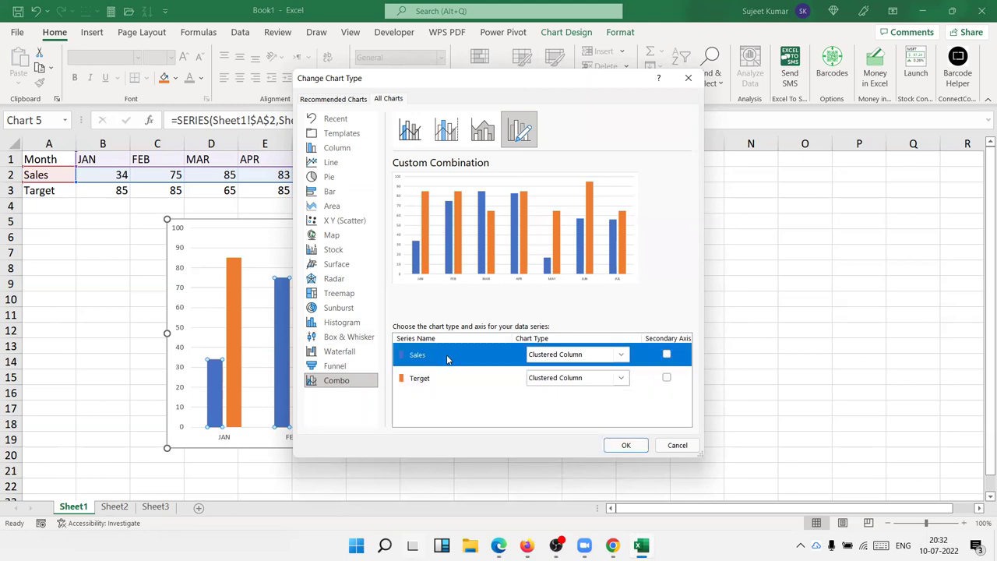
left_click(534, 356)
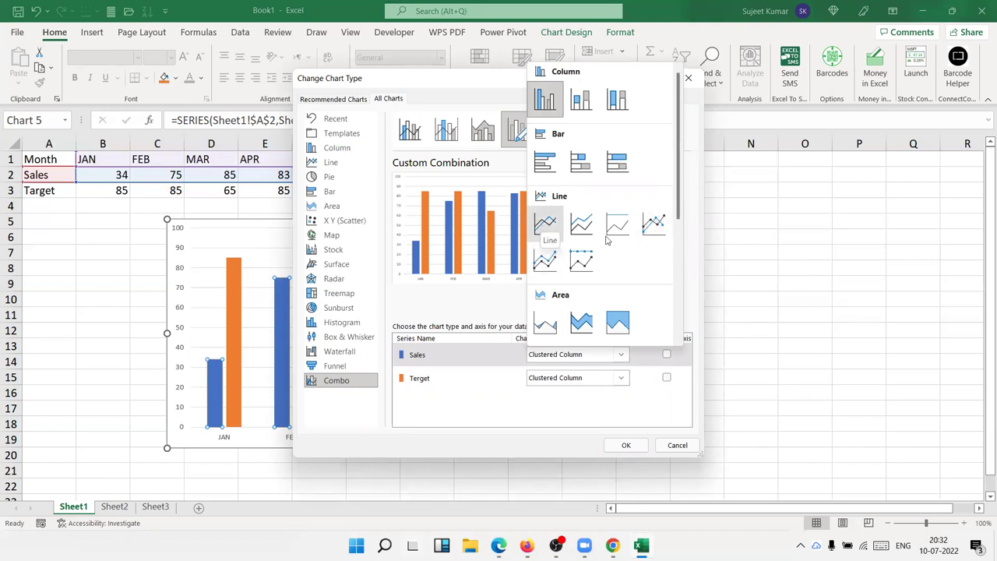
left_click(651, 226)
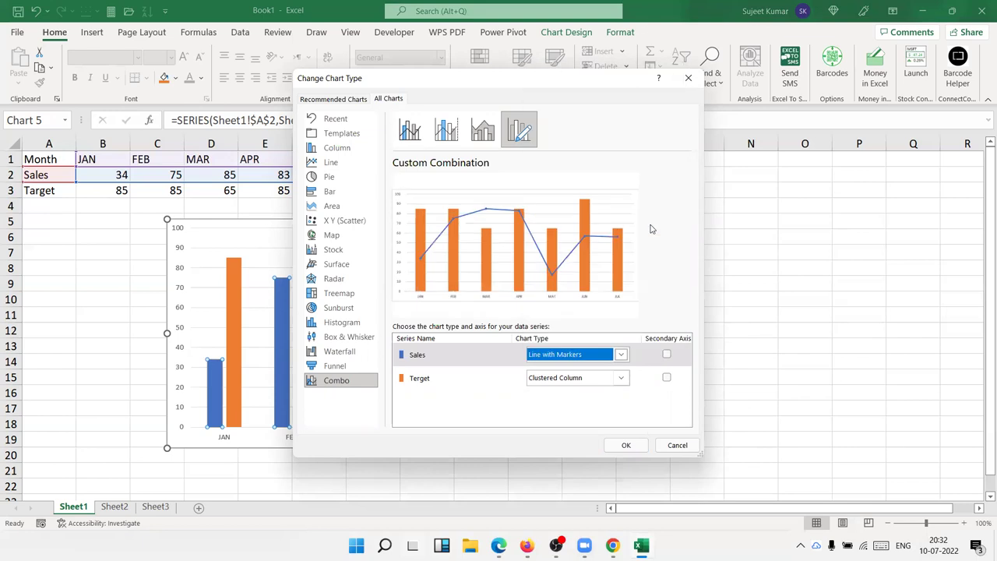
left_click(626, 446)
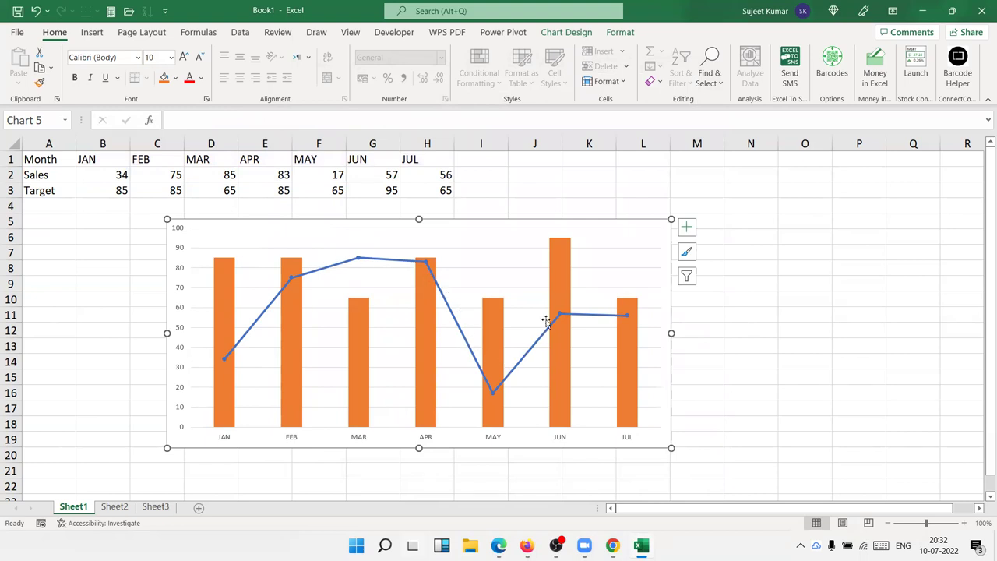
left_click(720, 400)
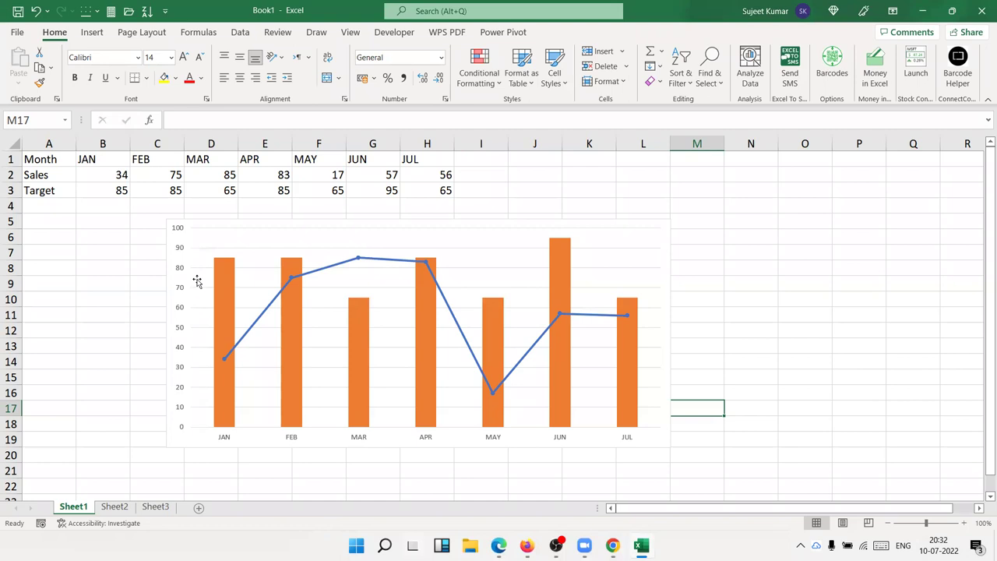
left_click(168, 236)
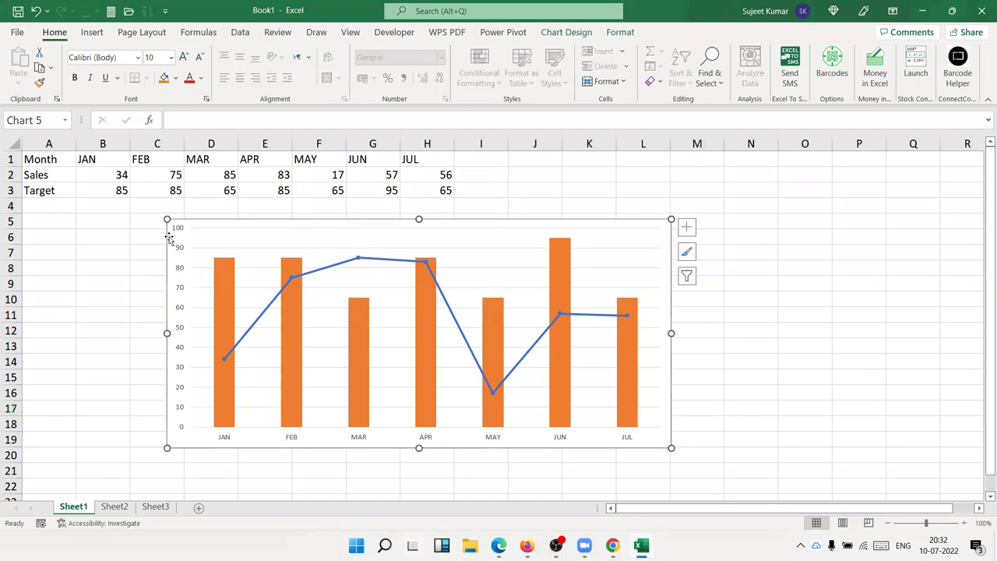
Delete the Sales and Target chart and select the table A1:H3
key("Delete")
left_click_drag(31, 158, 102, 158)
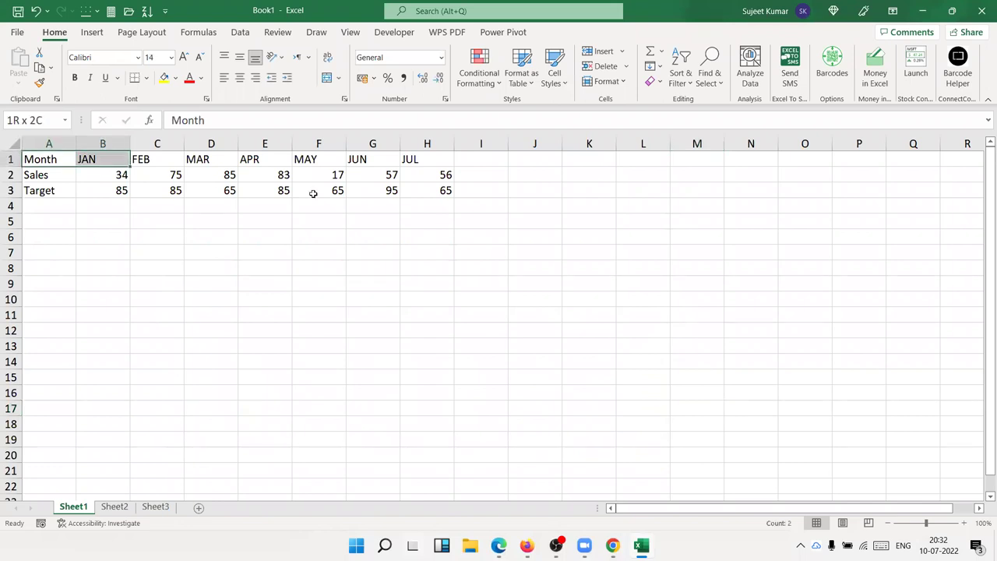
left_click_drag(312, 193, 419, 189)
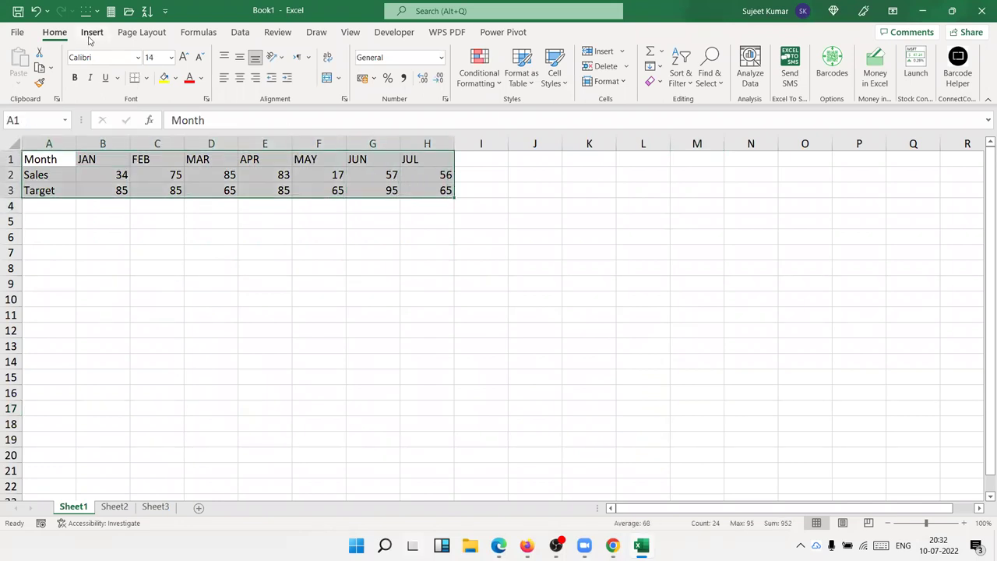
Insert a Clustered Column-Line combo chart, move it under the table, then delete it
left_click(92, 32)
left_click(391, 67)
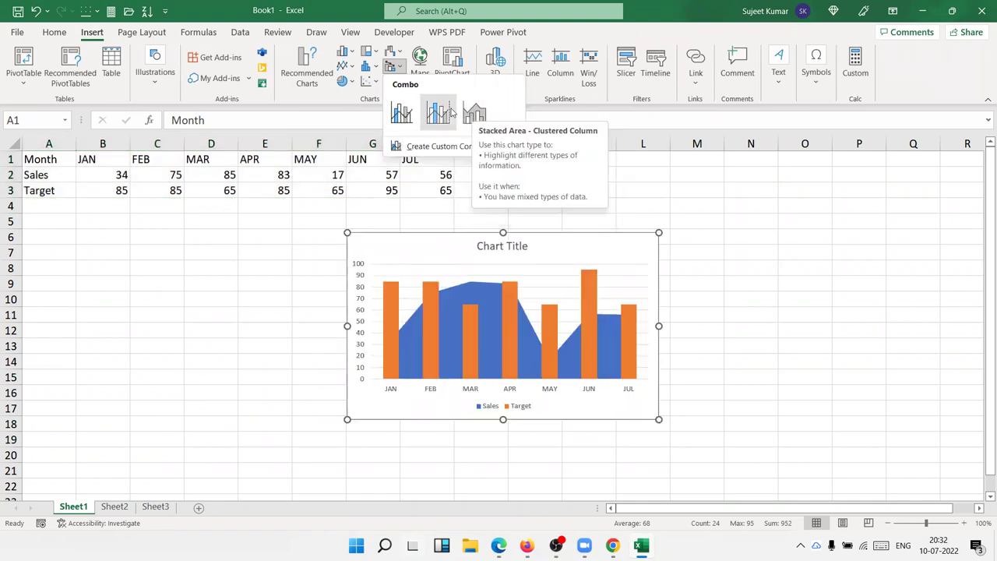
left_click(401, 113)
left_click_drag(379, 253, 282, 253)
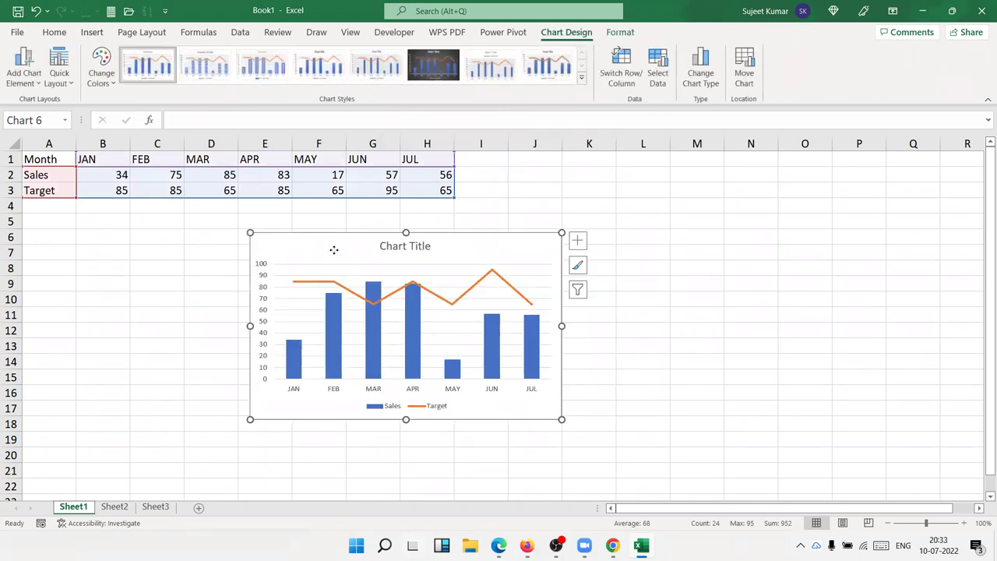
key("Delete")
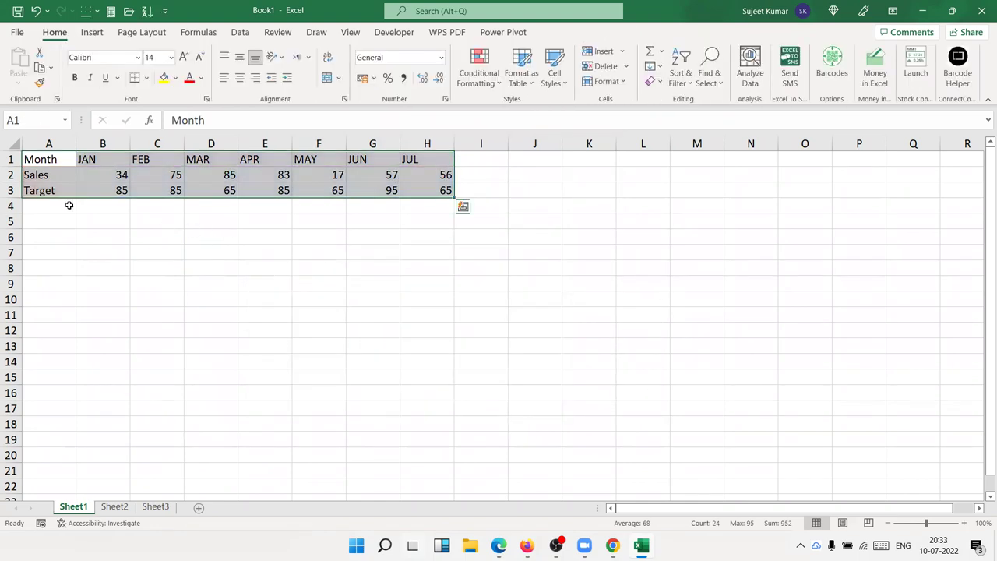
Enter Target percentages 50%, 70%, 65% and 78% in B3:E3
left_click(95, 191)
type("50")
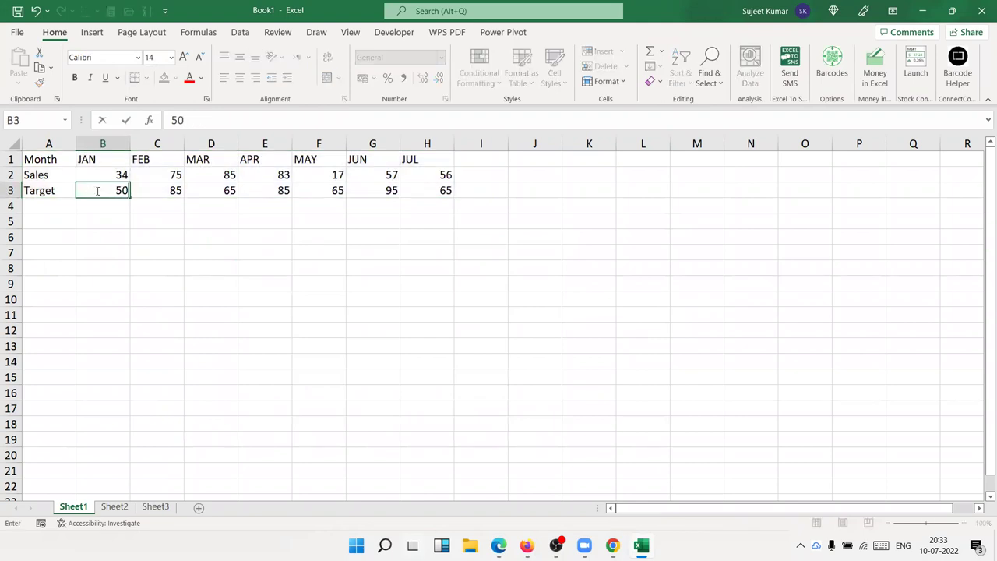
type("%")
key("Tab")
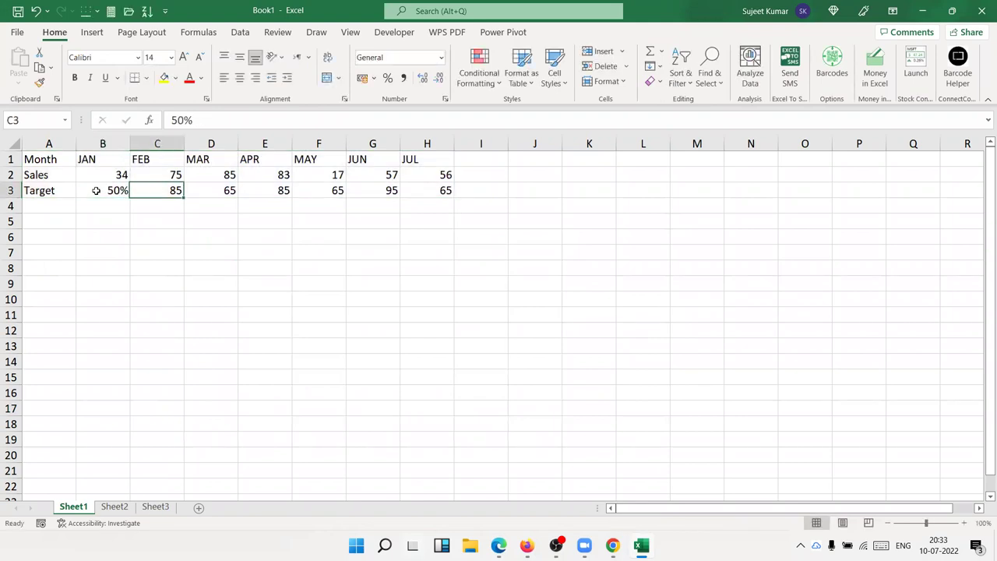
type("70%")
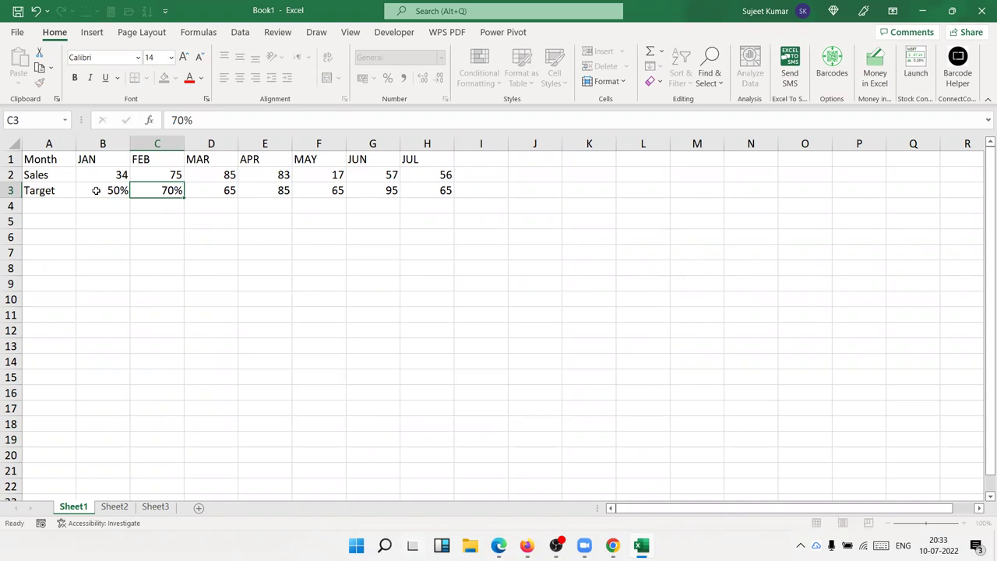
key("Tab")
type("65%")
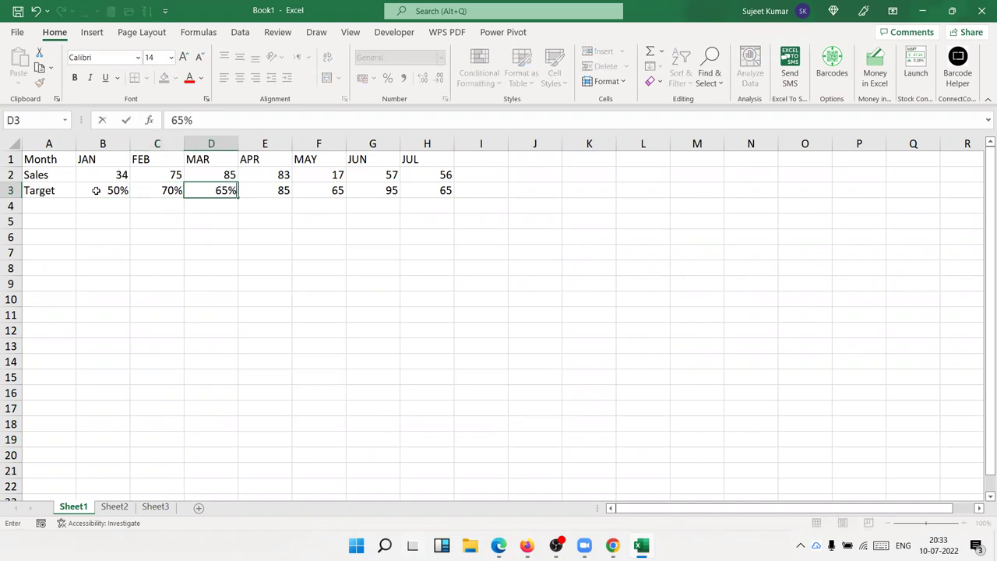
key("Tab")
type("78%")
key("Tab")
Enter 65%, 78% and 78% in F3:H3, then select the table A1:H3
type("65")
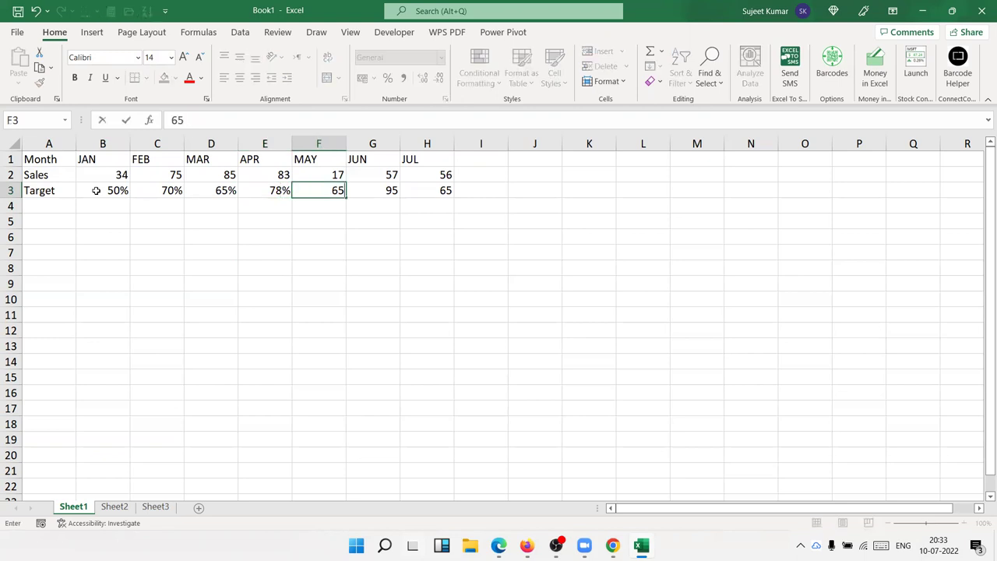
type("%")
key("Tab")
type("78%")
key("Tab")
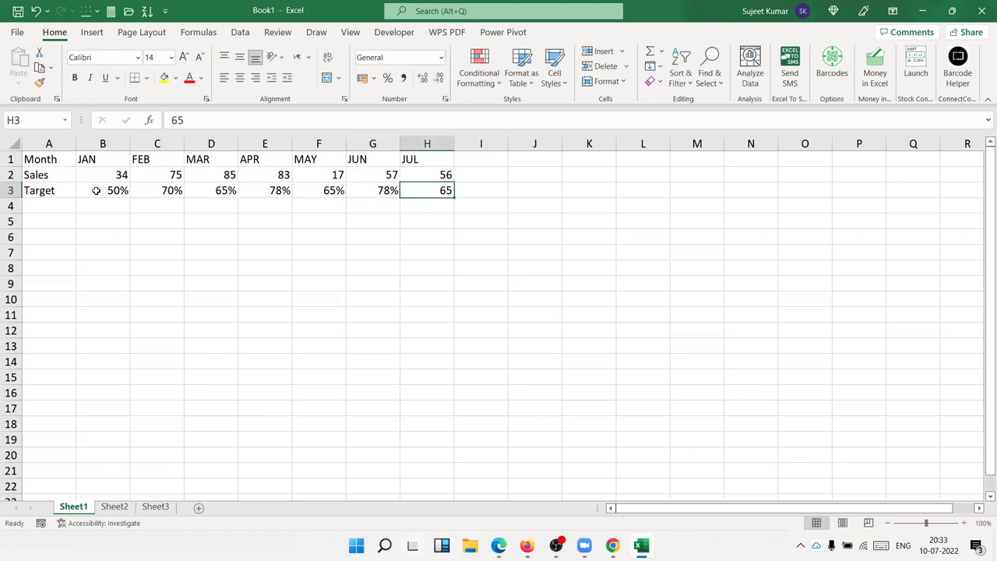
type("78%")
key("Return")
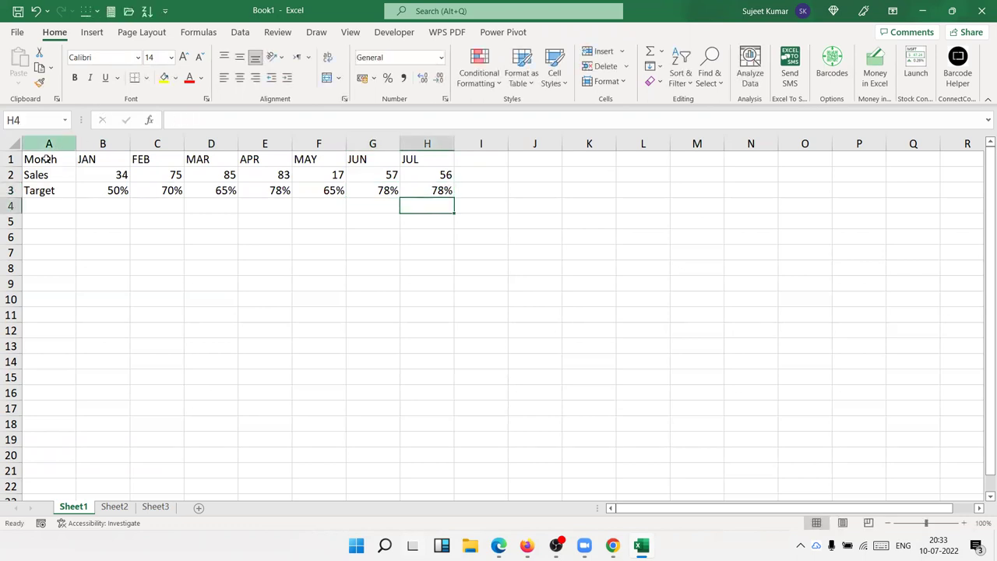
left_click_drag(47, 159, 436, 189)
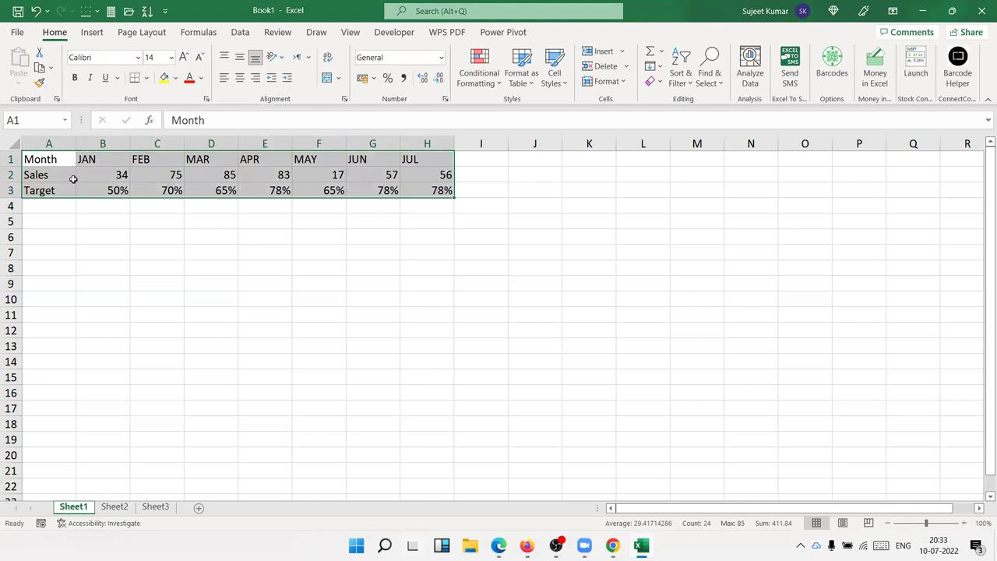
Insert a Clustered Column chart of A1:H3, place it under the table and widen it to column M
left_click(91, 32)
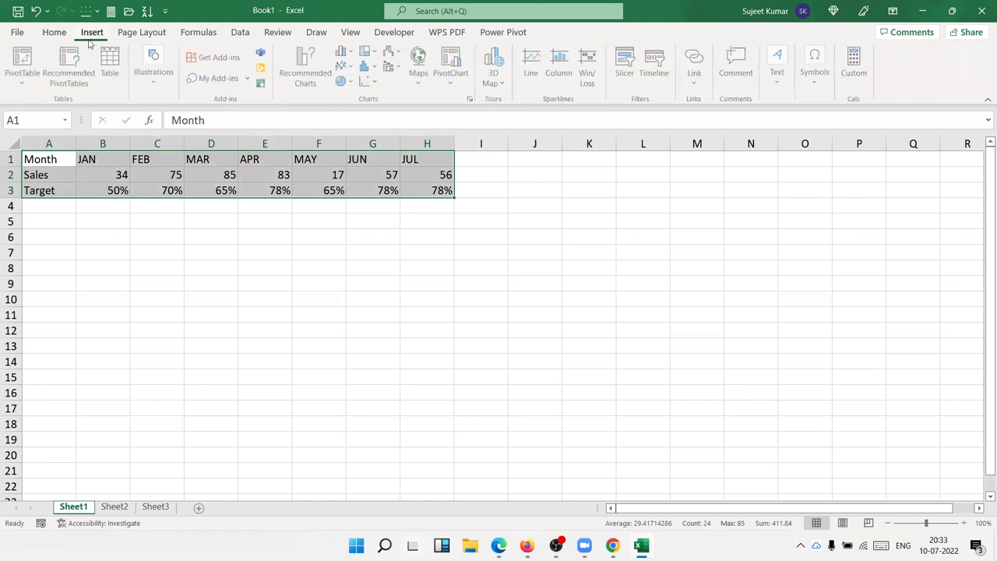
left_click(343, 51)
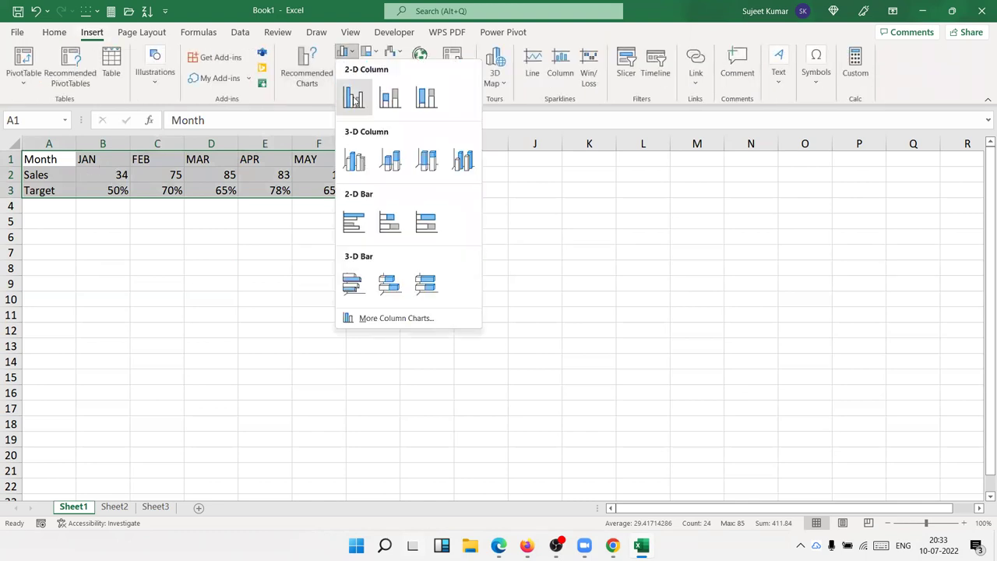
left_click(351, 97)
left_click_drag(365, 240, 154, 247)
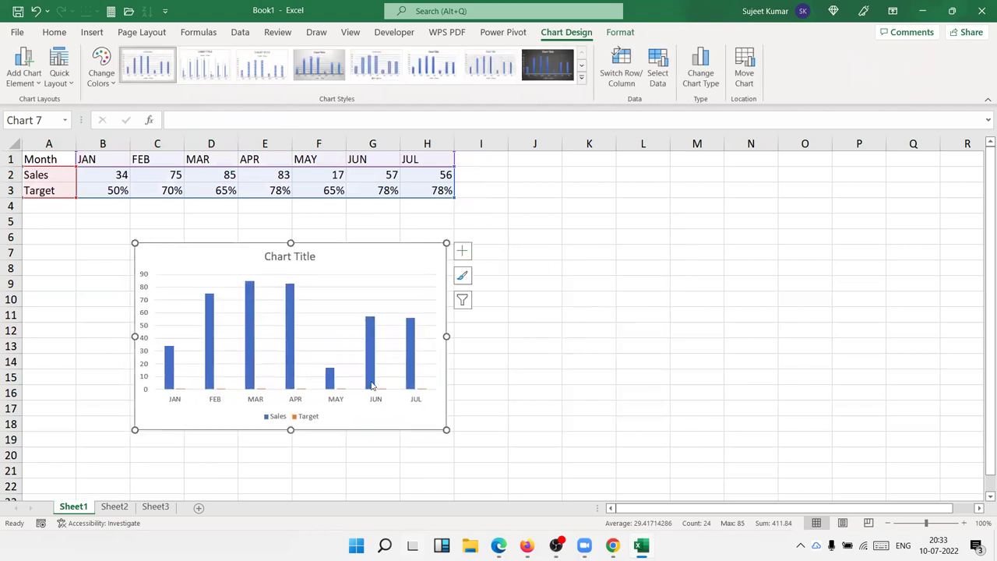
left_click_drag(446, 429, 686, 440)
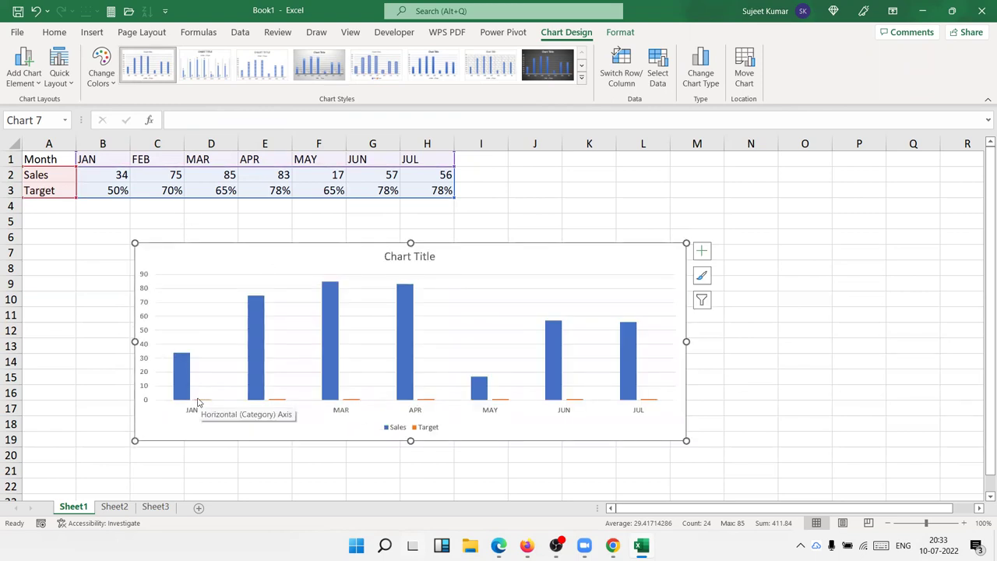
Apply General number format to the January Target in B3, then undo the change
left_click(71, 258)
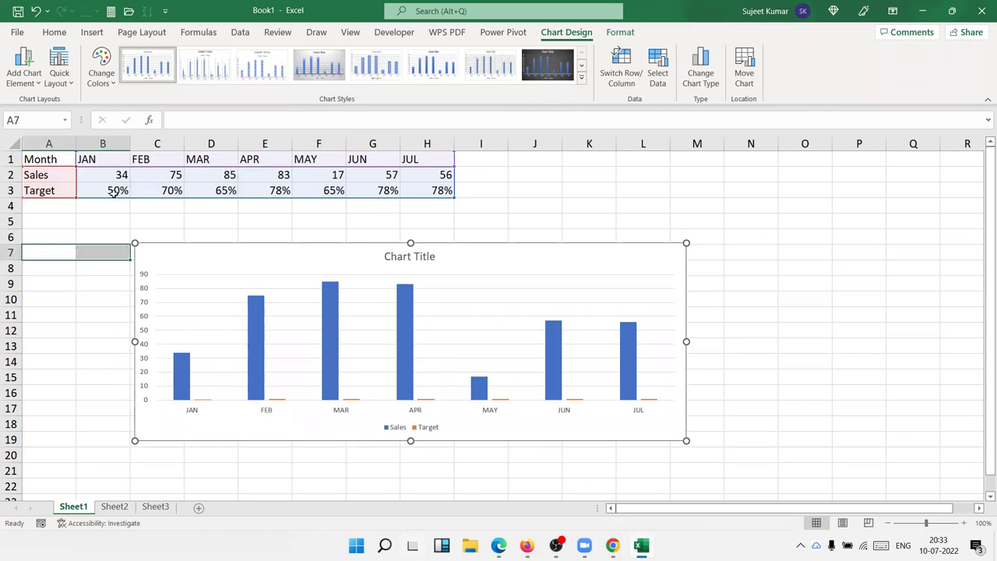
left_click(114, 189)
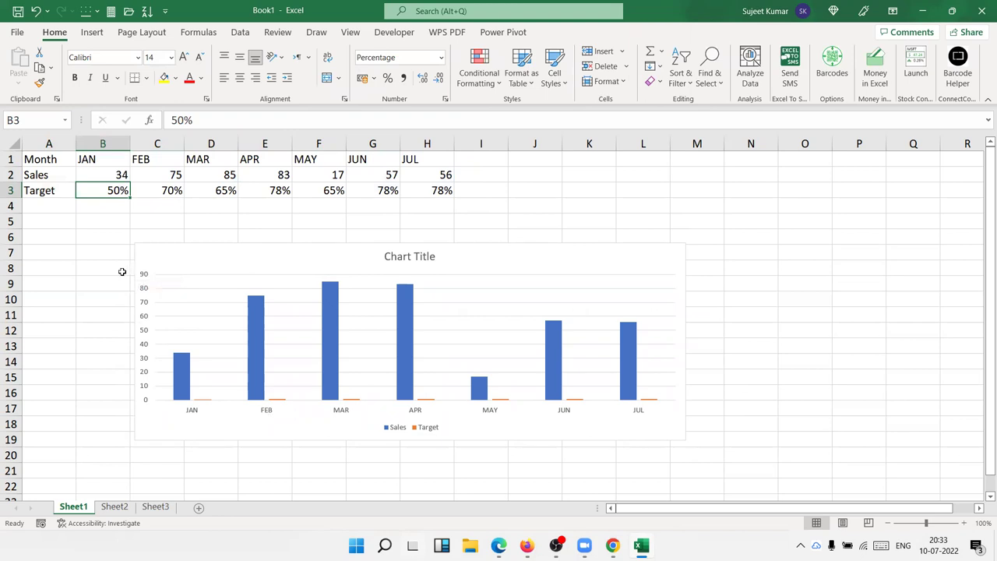
key("ctrl+shift+asciitilde")
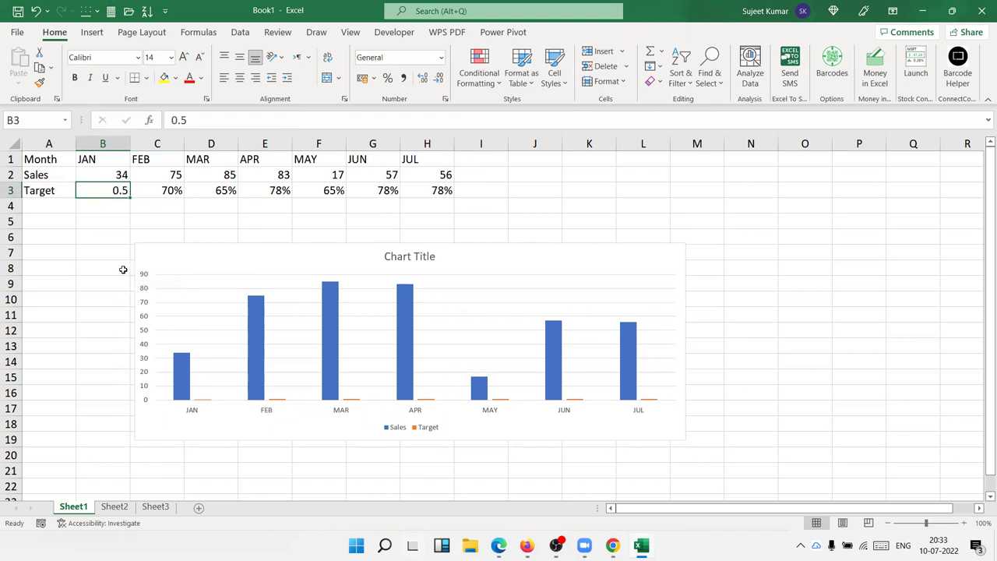
left_click(112, 168)
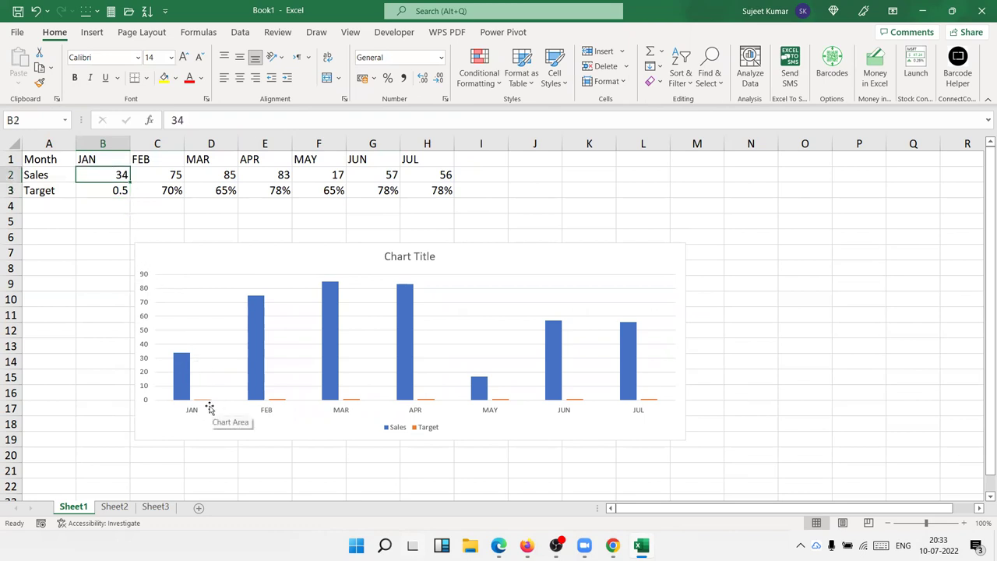
key("ctrl+z")
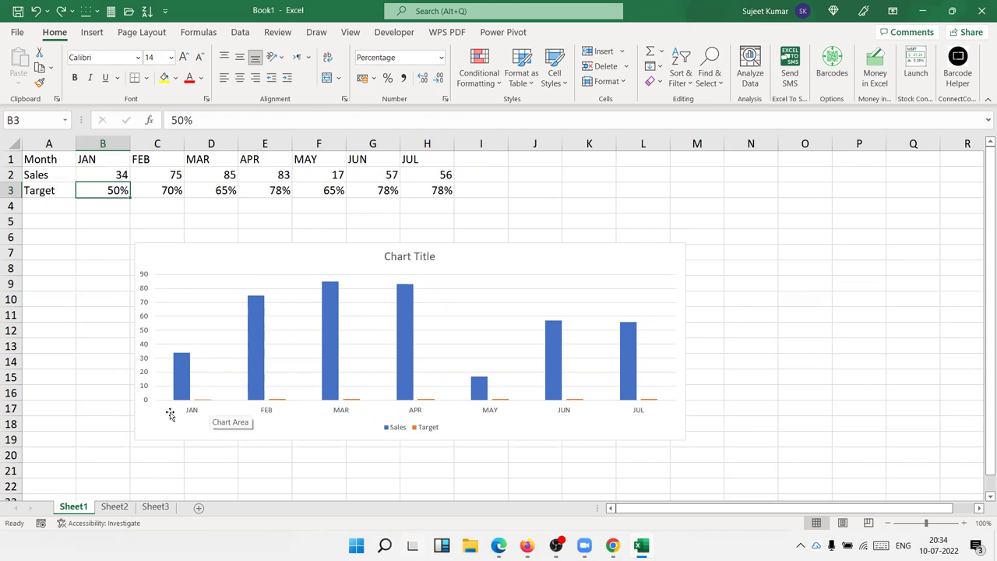
Make the column chart taller by raising its top edge toward row 5
left_click(349, 257)
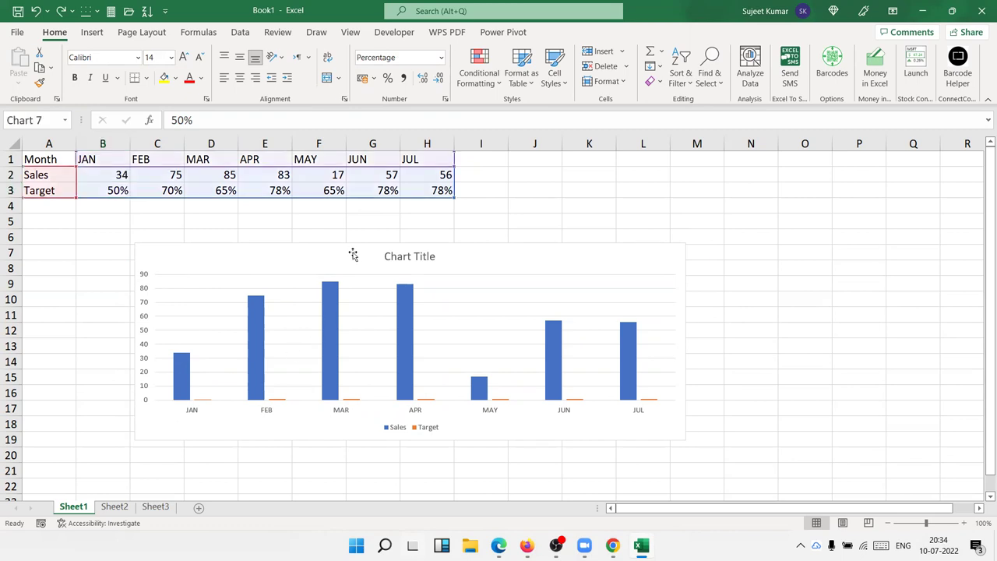
left_click_drag(410, 242, 426, 215)
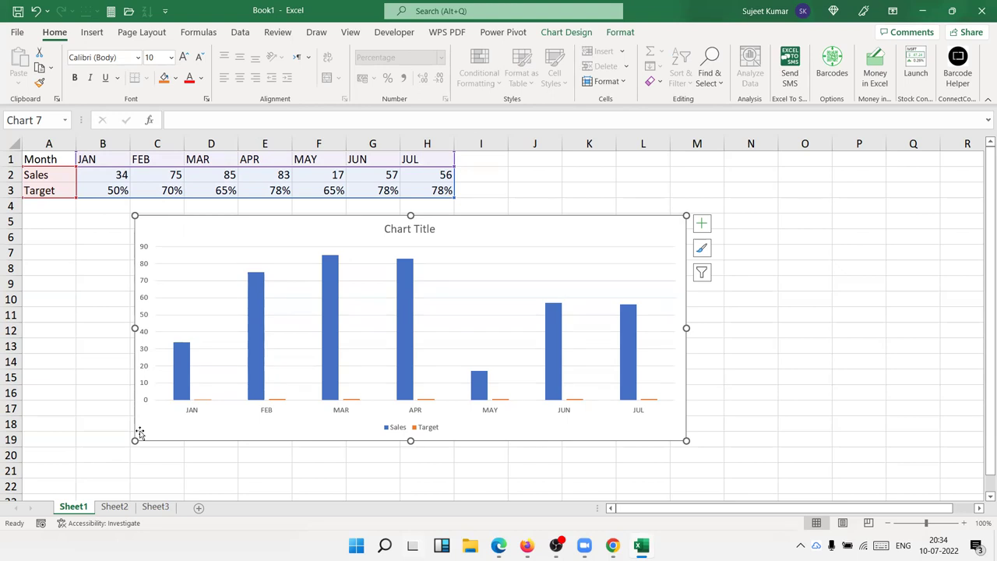
left_click(727, 413)
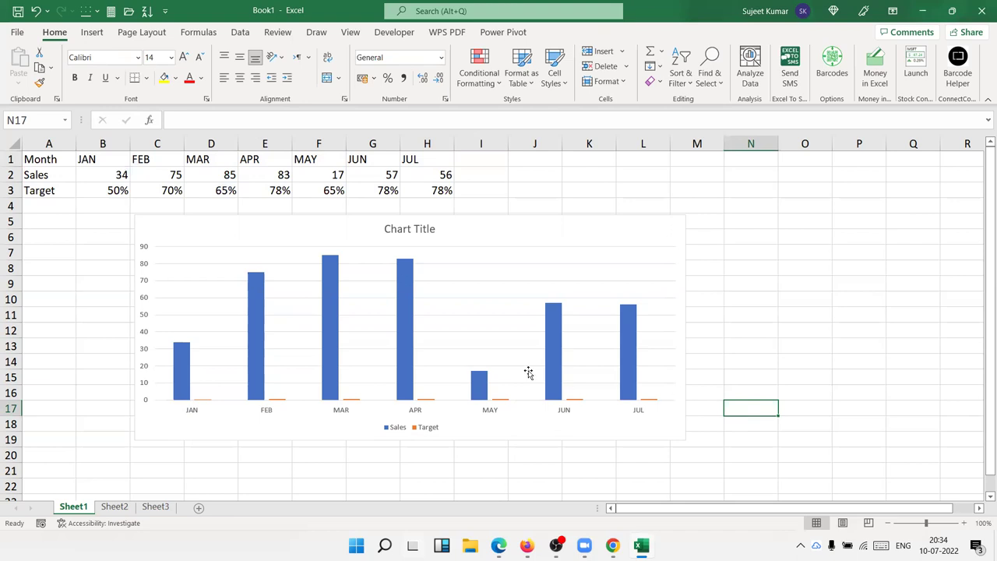
Inspect the chart's Sales bars, month axis, plot area and chart area
left_click(331, 292)
left_click(331, 292)
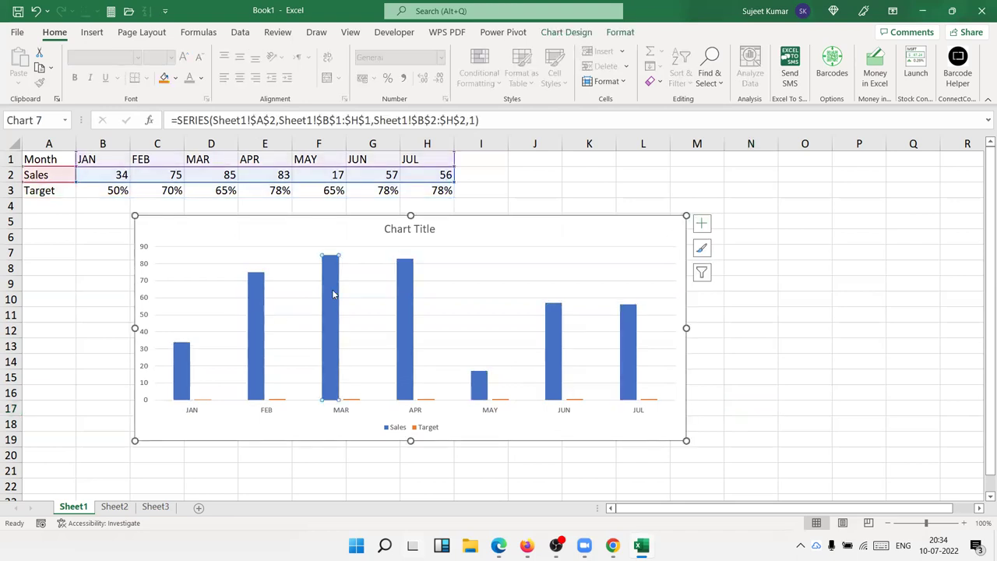
left_click(208, 402)
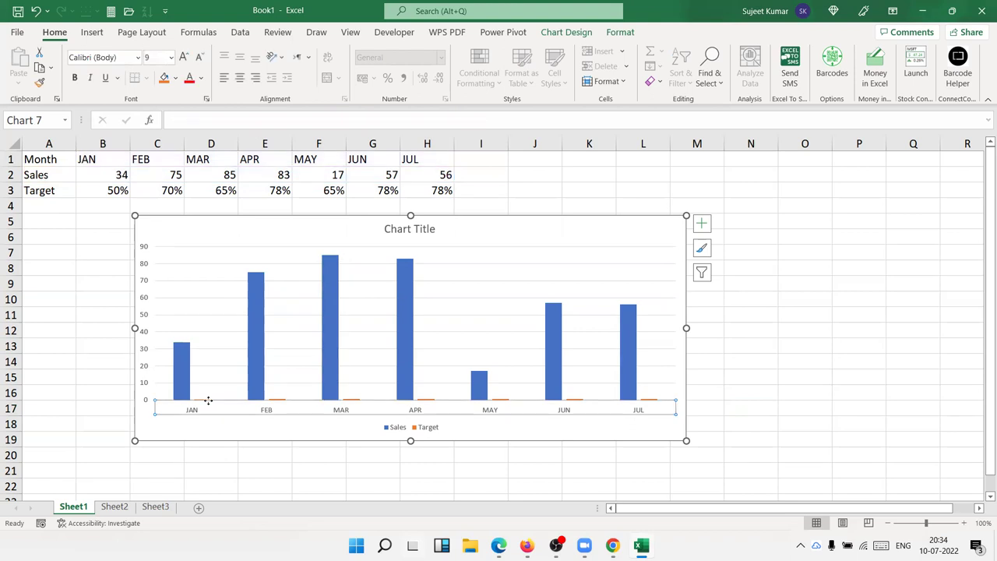
left_click(646, 270)
left_click(625, 238)
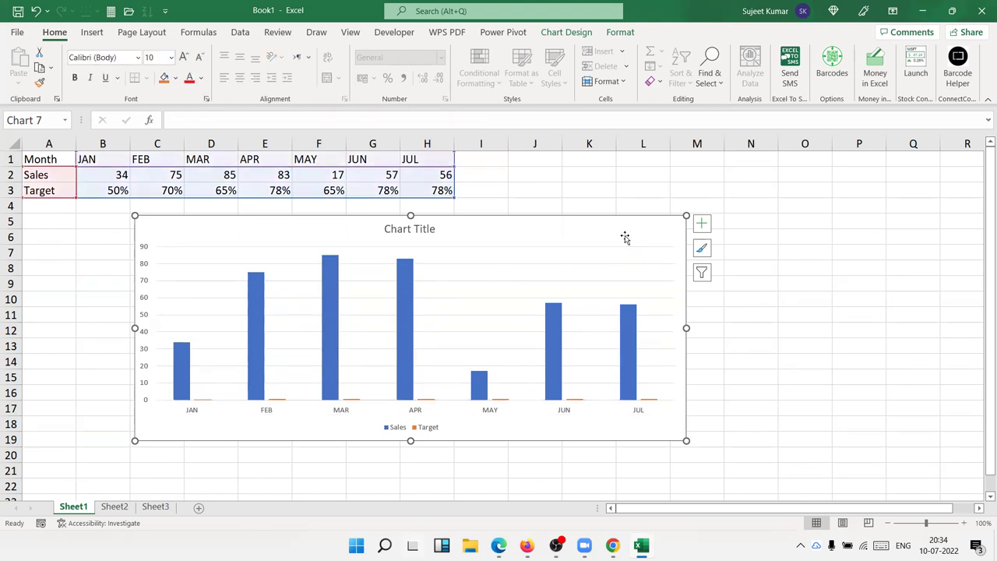
mouse_move(627, 347)
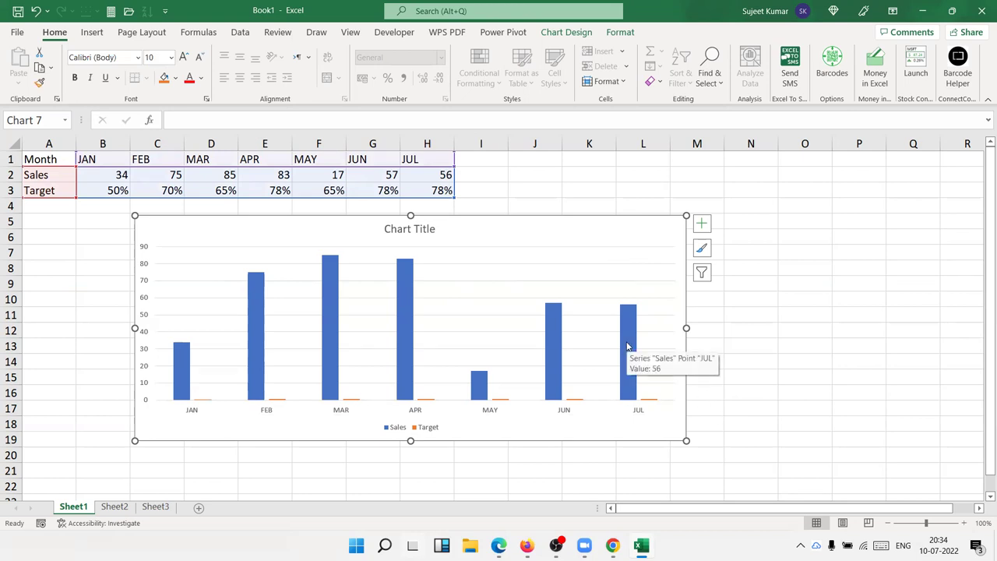
left_click(424, 401)
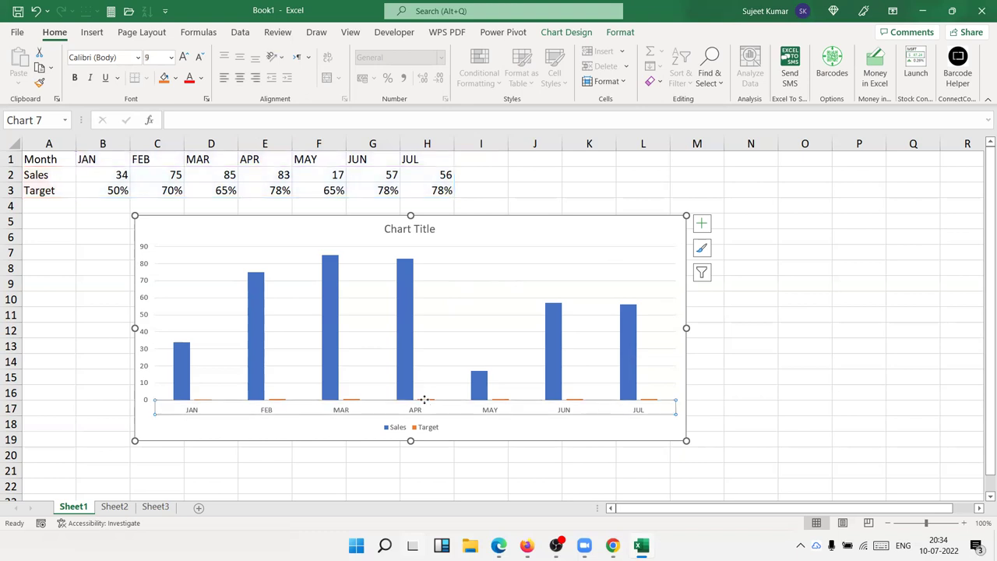
left_click(410, 386)
Set the Target series to a Line on the Secondary Axis in the Combo chart settings
right_click(408, 384)
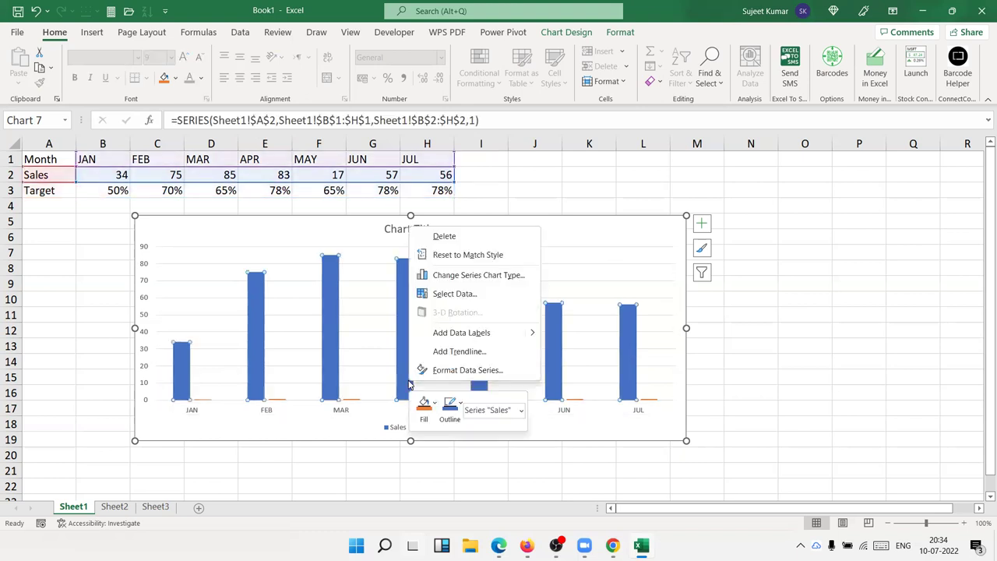
left_click(459, 300)
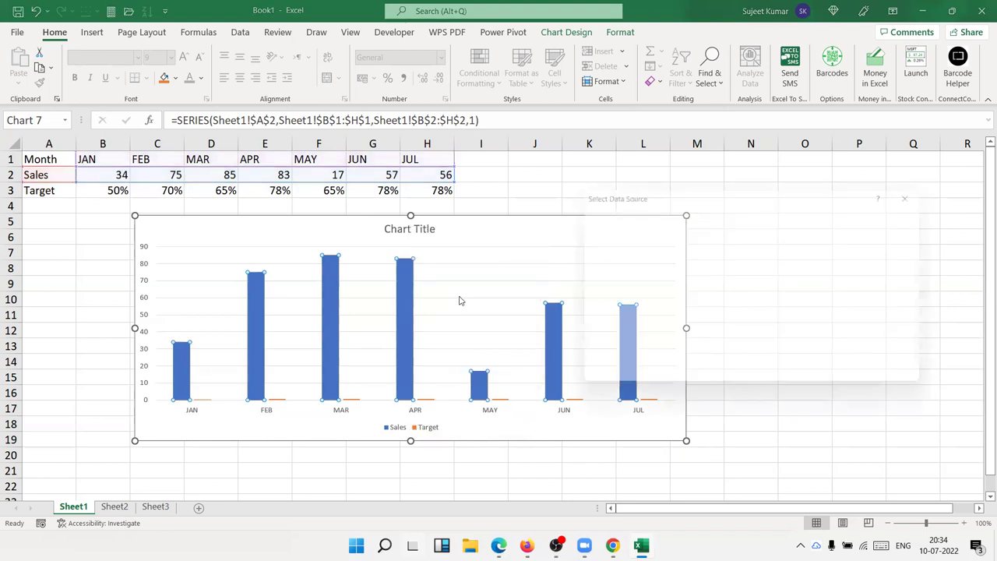
left_click(925, 385)
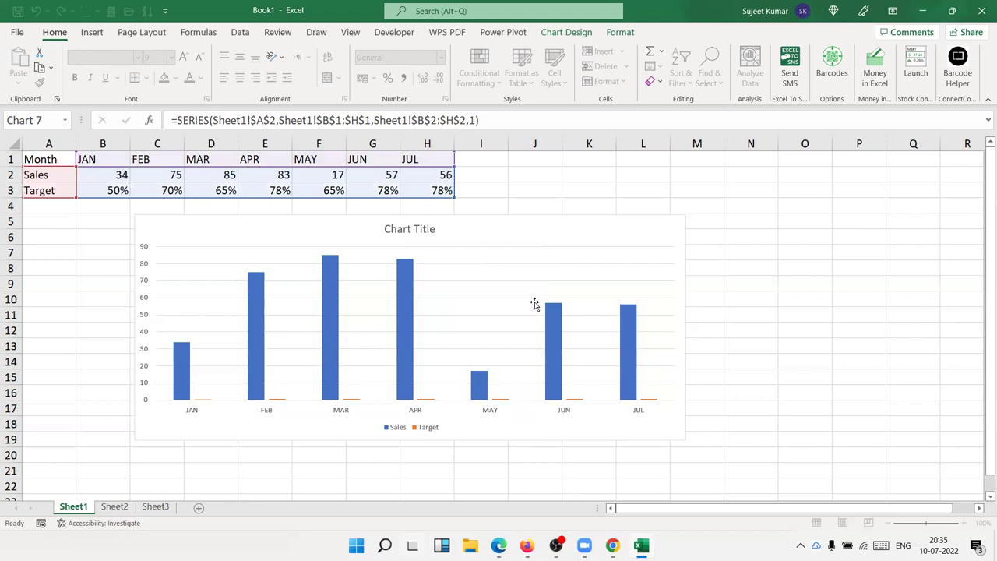
right_click(407, 280)
left_click(456, 327)
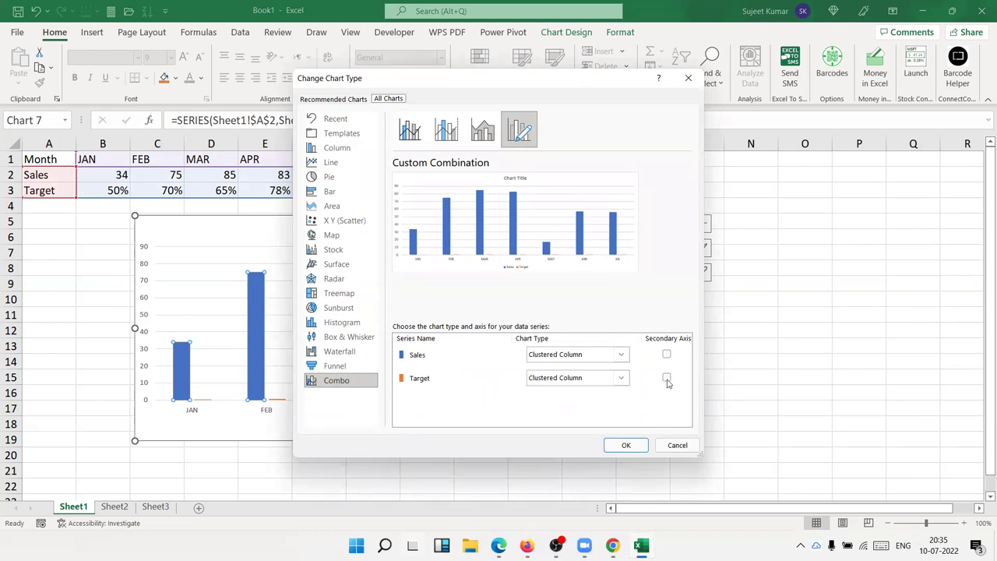
left_click(666, 379)
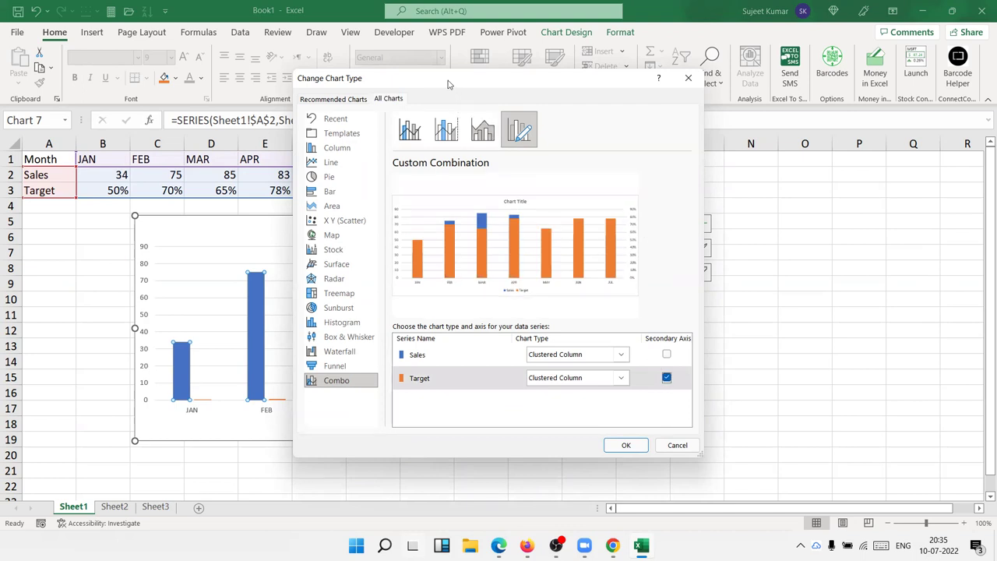
left_click_drag(448, 84, 653, 84)
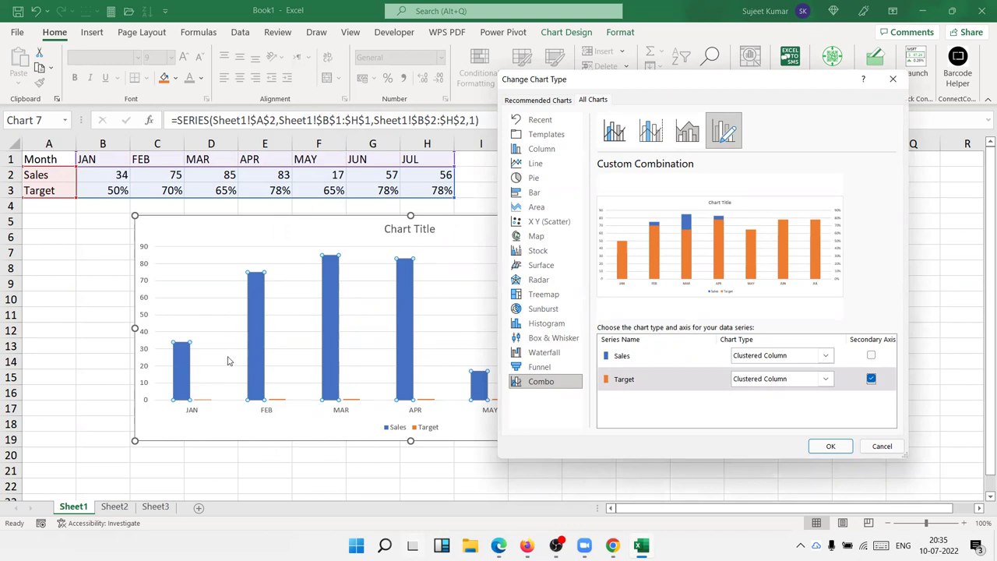
left_click(755, 379)
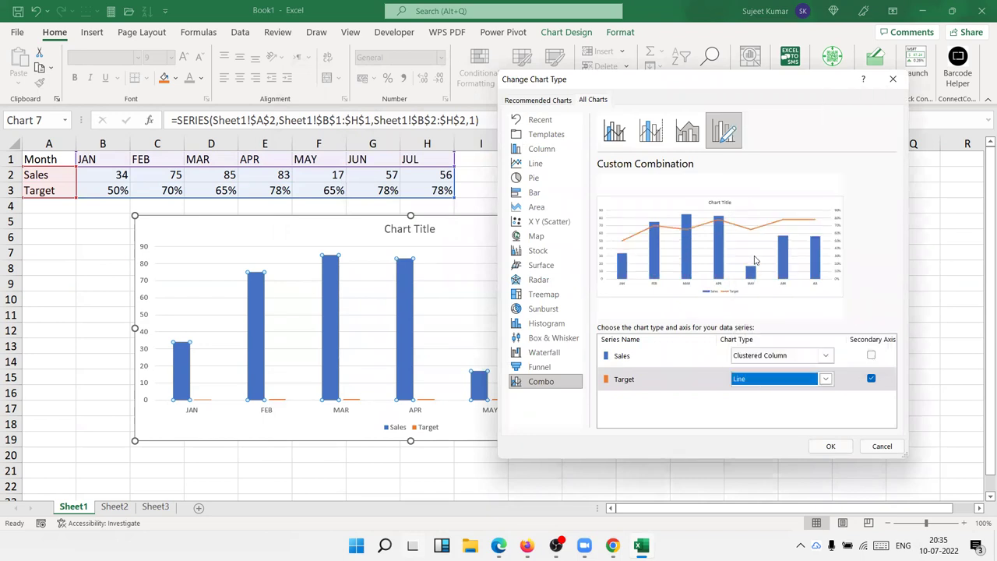
left_click(830, 446)
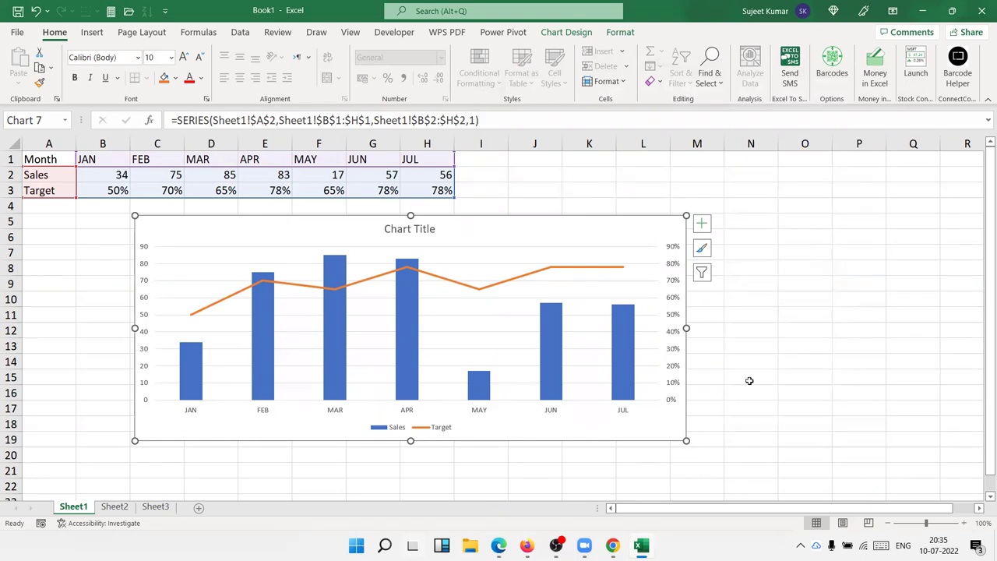
Dismiss the Go To prompt opened accidentally with F5
mouse_move(556, 546)
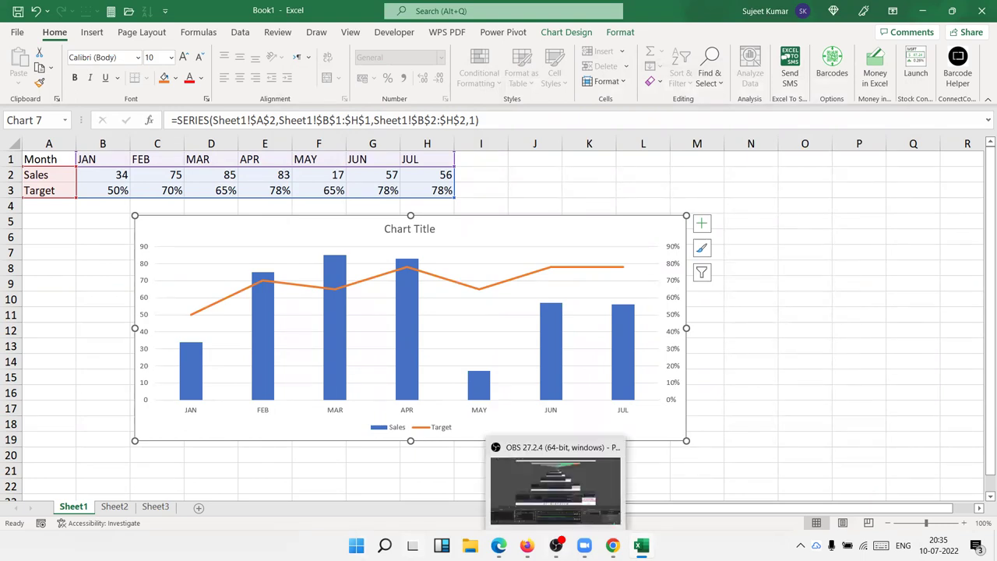
key("F5")
key("Escape")
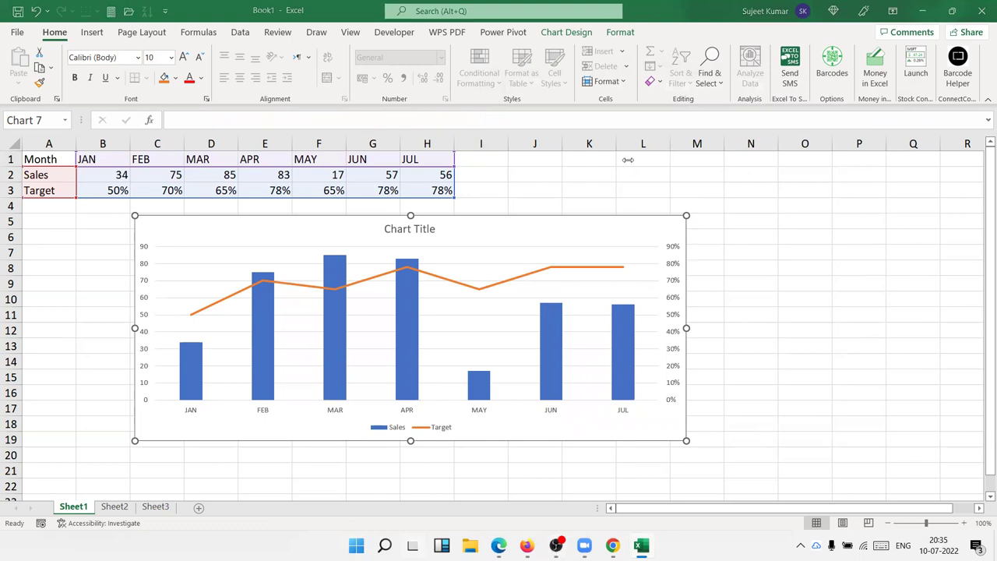
On Sheet2, enter stages Lead 100 and Call 60 in rows 1–2
left_click(114, 507)
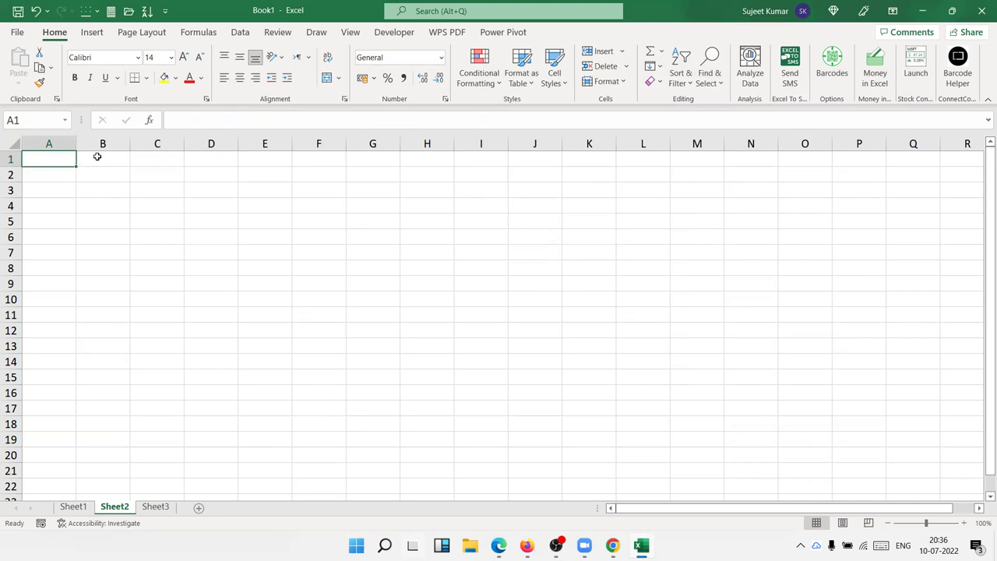
type("Lead")
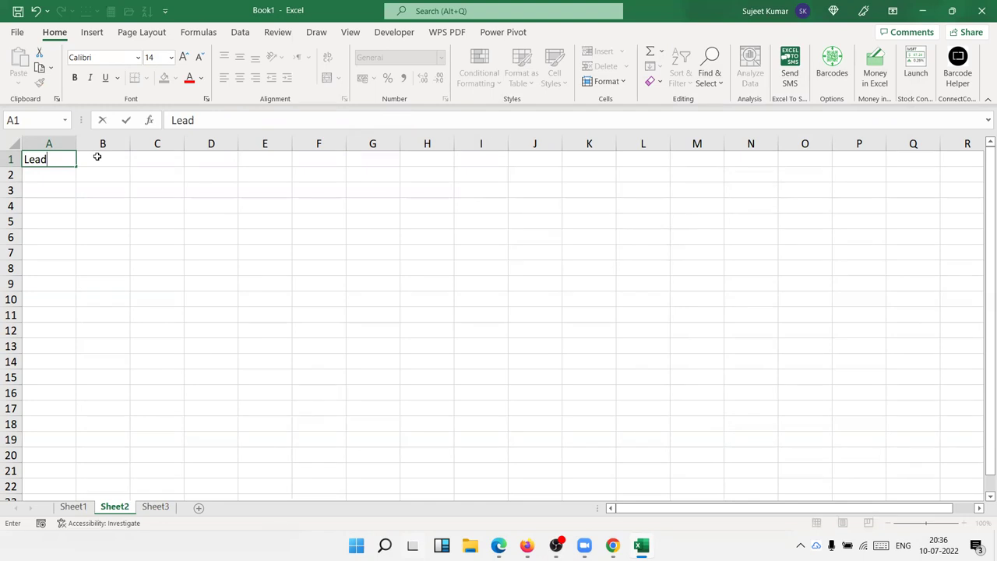
left_click(98, 157)
type("100")
key("Return")
key("Left")
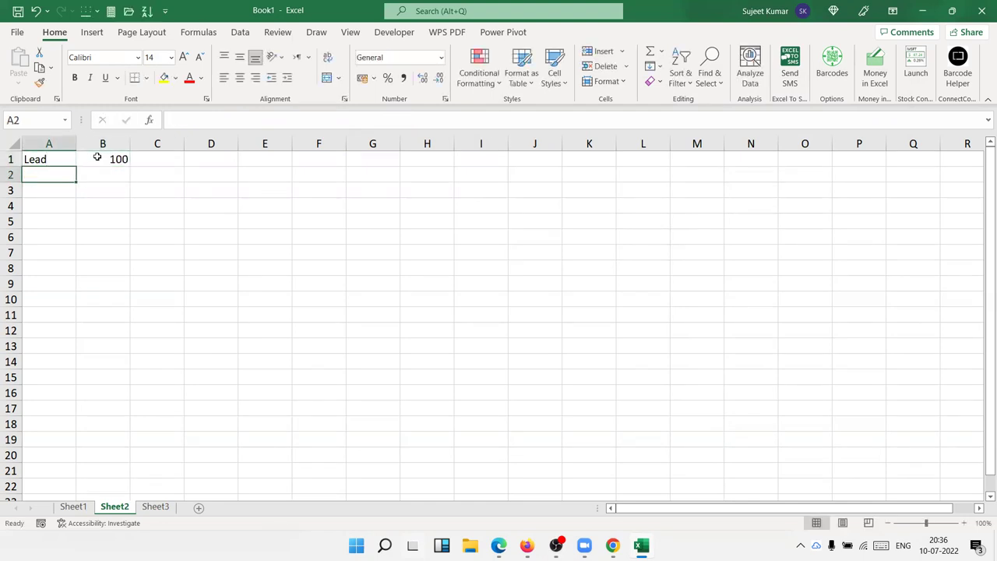
type("Call")
key("Tab")
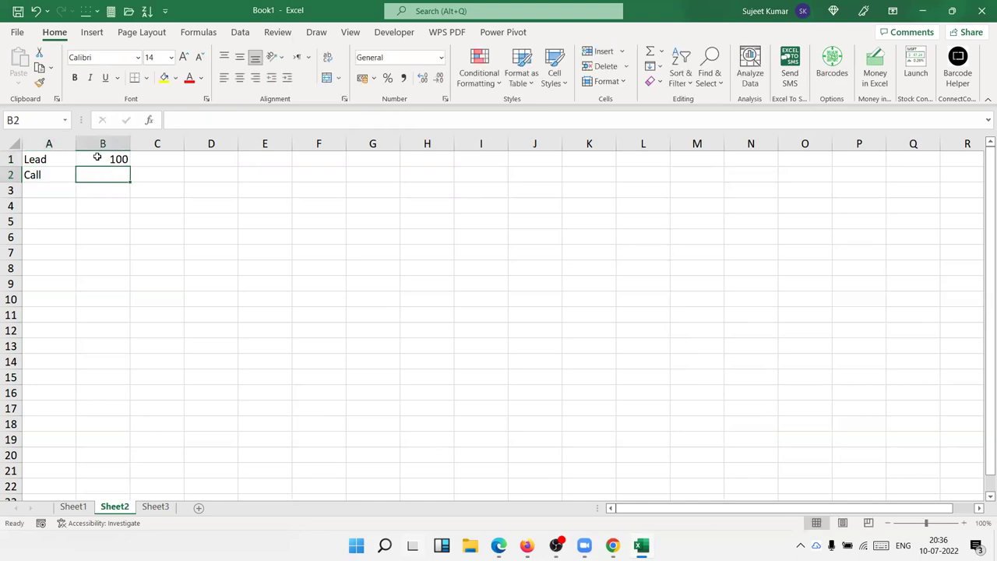
type("60")
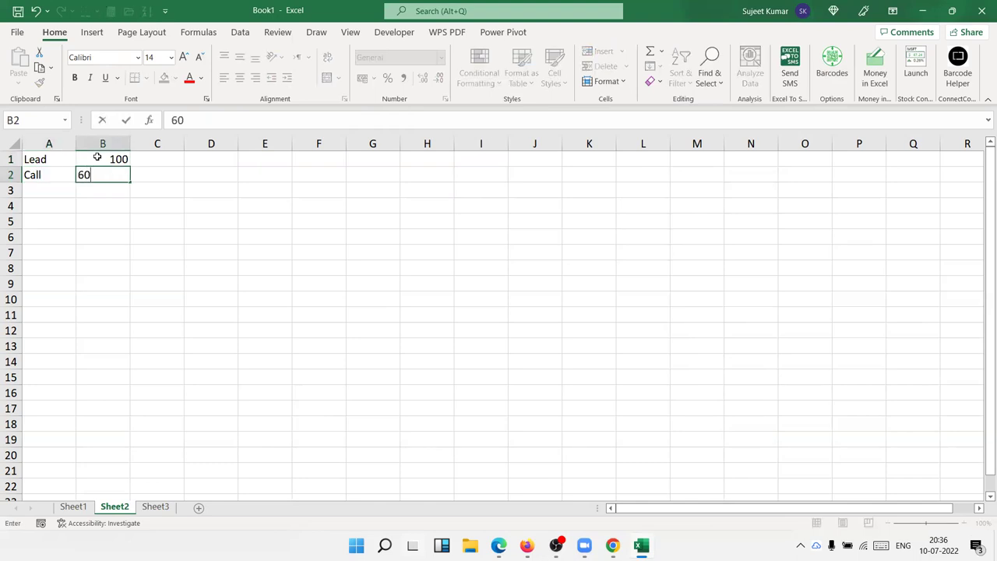
key("Return")
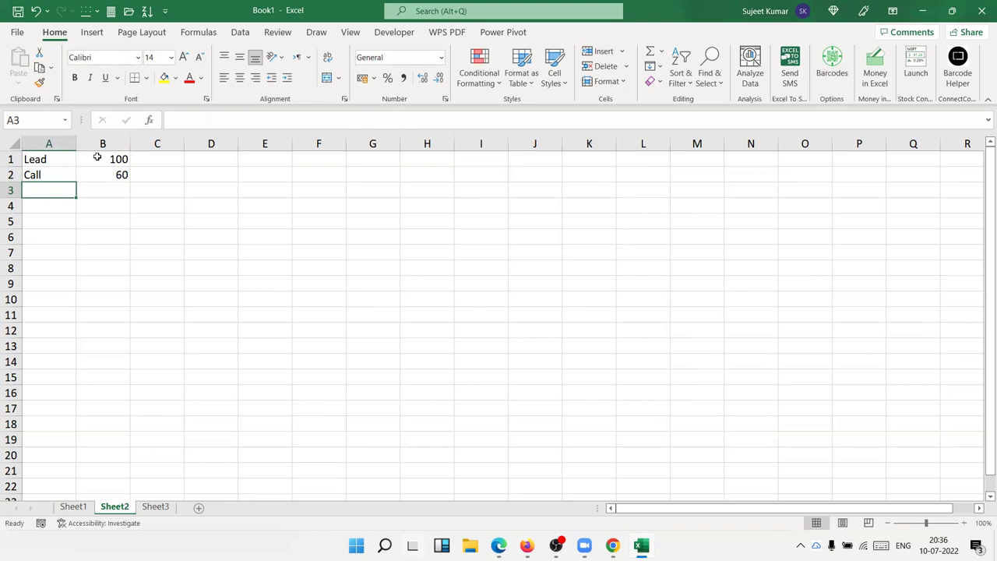
Add stages Demo 25 and 3Demo 10 in rows 3–4, correcting the mistyped 3Demo label
type("Demo")
key("Tab")
type("25")
key("Return")
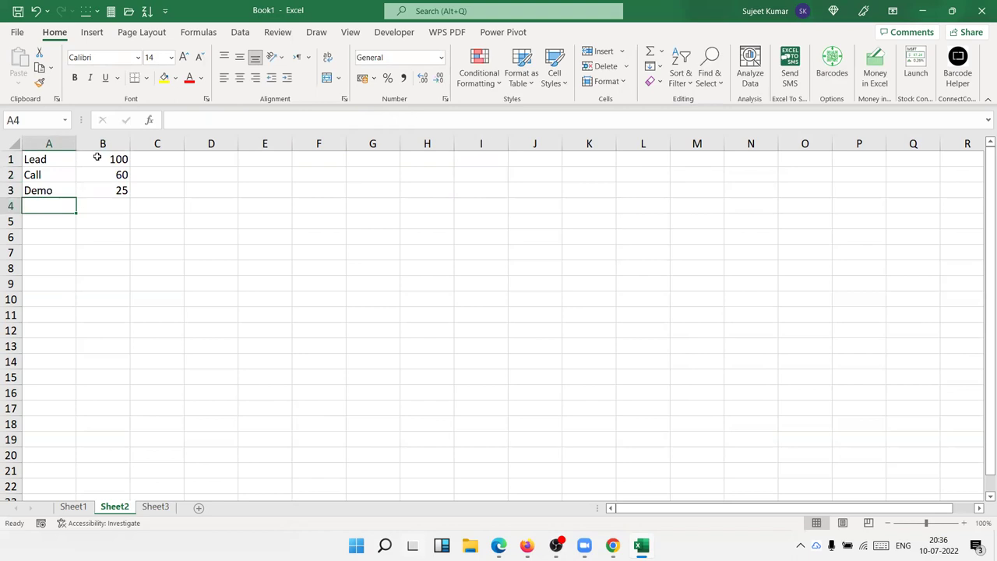
type("3DEmo")
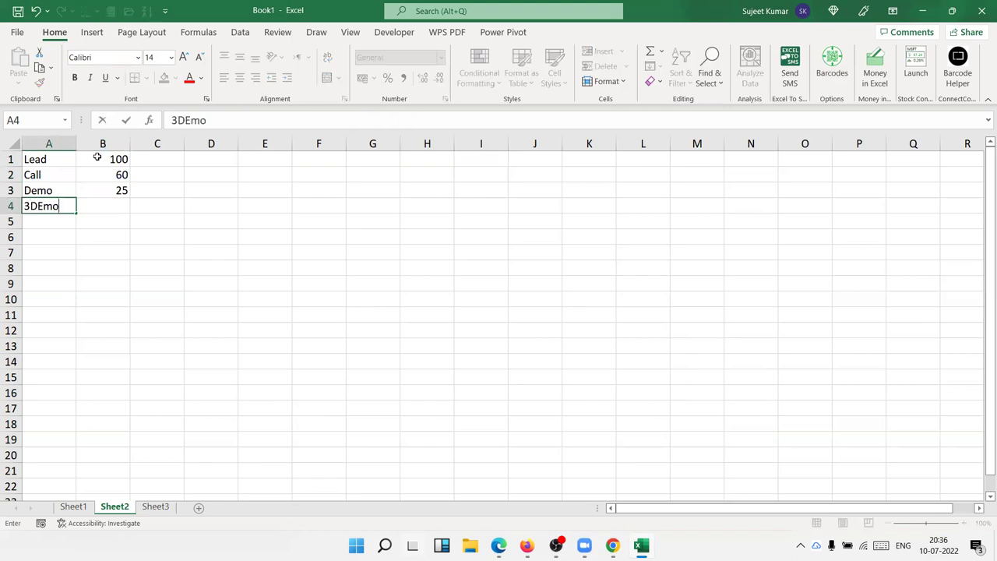
key("Return")
key("Up")
type("3Demo")
key("Tab")
type("10")
key("Return")
Add stage Join with value 60 and select the table A1:B5
type("Join")
key("Tab")
type("60")
key("Return")
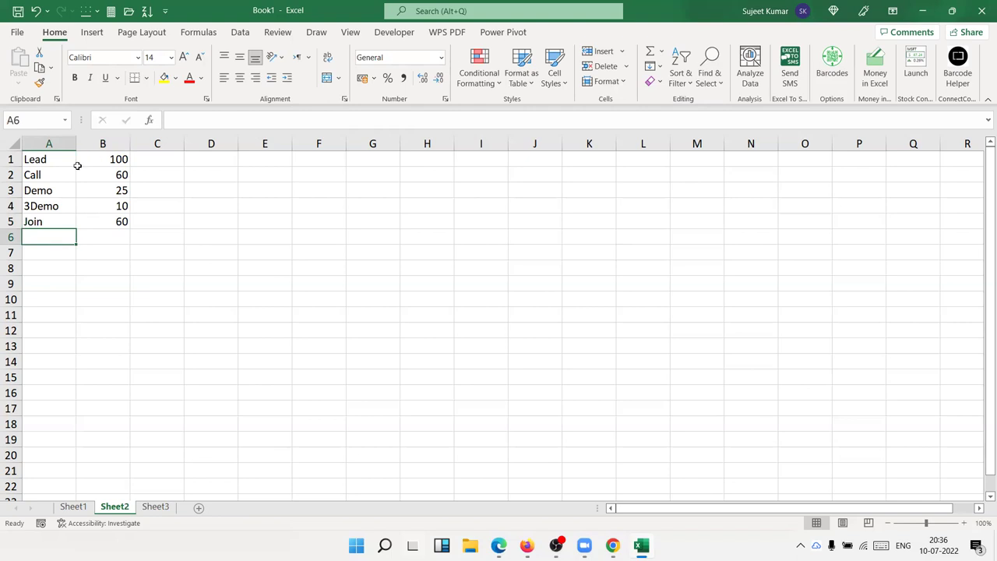
left_click_drag(55, 145, 102, 190)
left_click(110, 205)
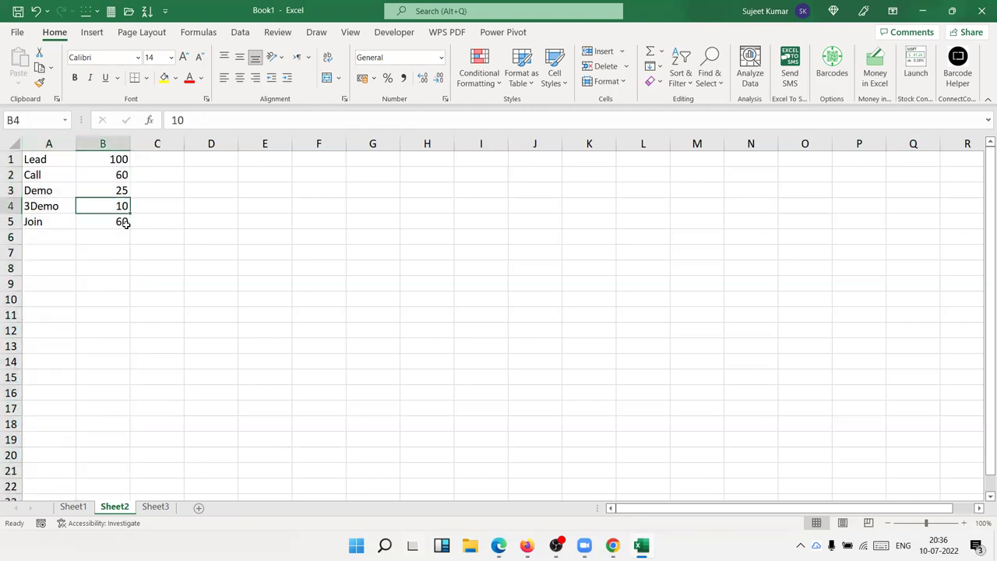
left_click_drag(122, 222, 39, 159)
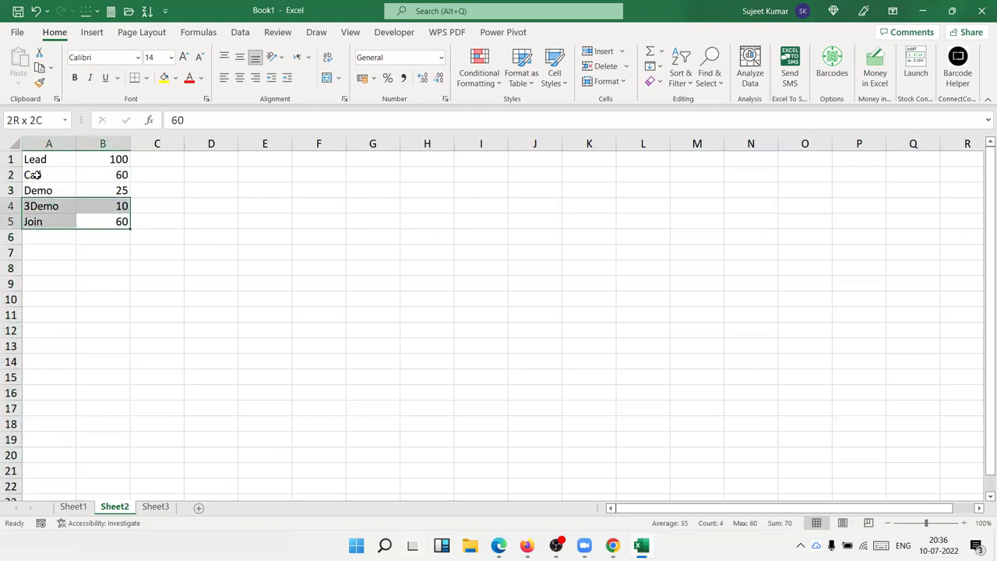
Browse the 3-D Column and Funnel types in More Column Charts, then insert a Clustered Column chart
left_click(91, 32)
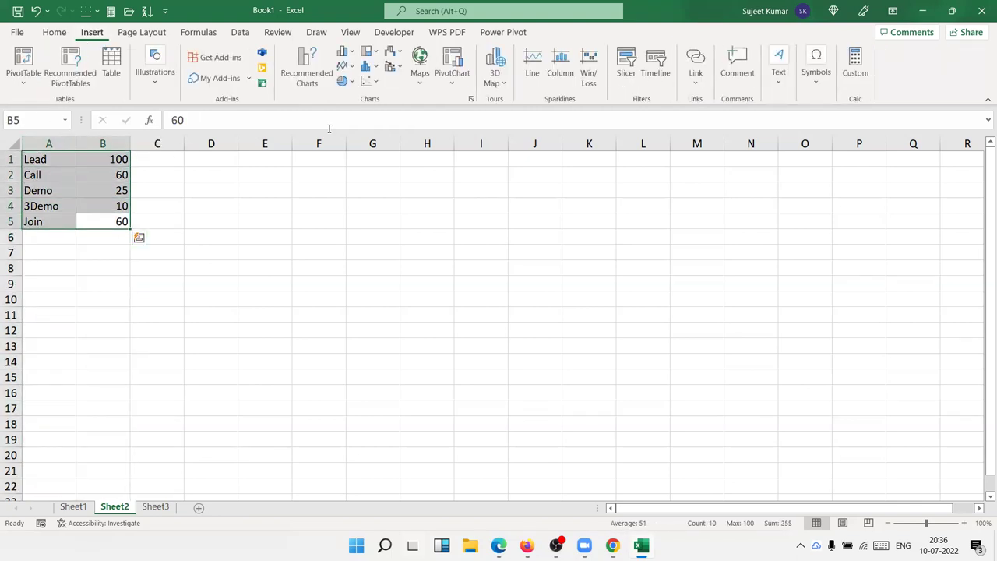
left_click(340, 51)
left_click(375, 326)
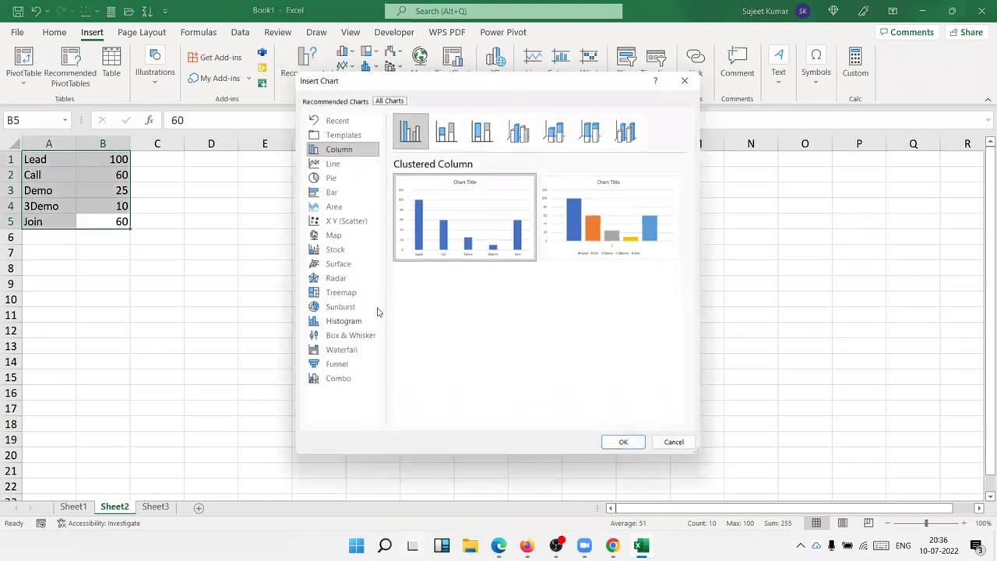
left_click(633, 137)
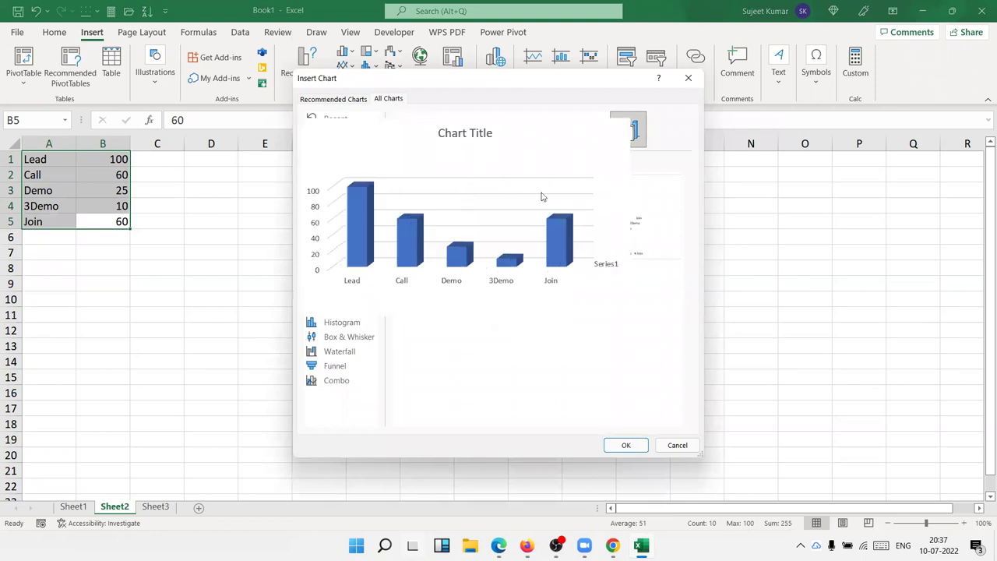
mouse_move(436, 253)
mouse_move(584, 546)
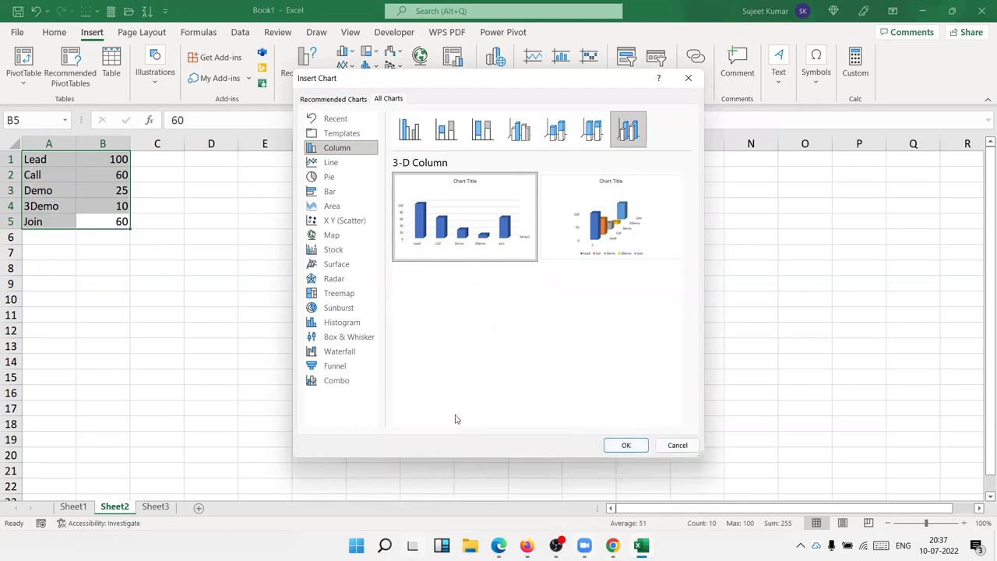
left_click(341, 366)
mouse_move(471, 195)
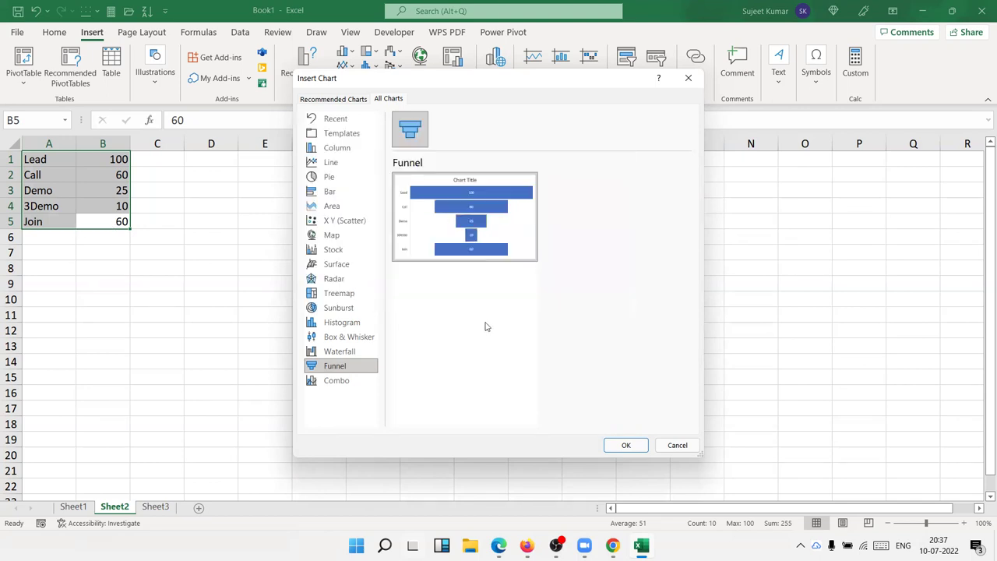
left_click(336, 148)
mouse_move(606, 208)
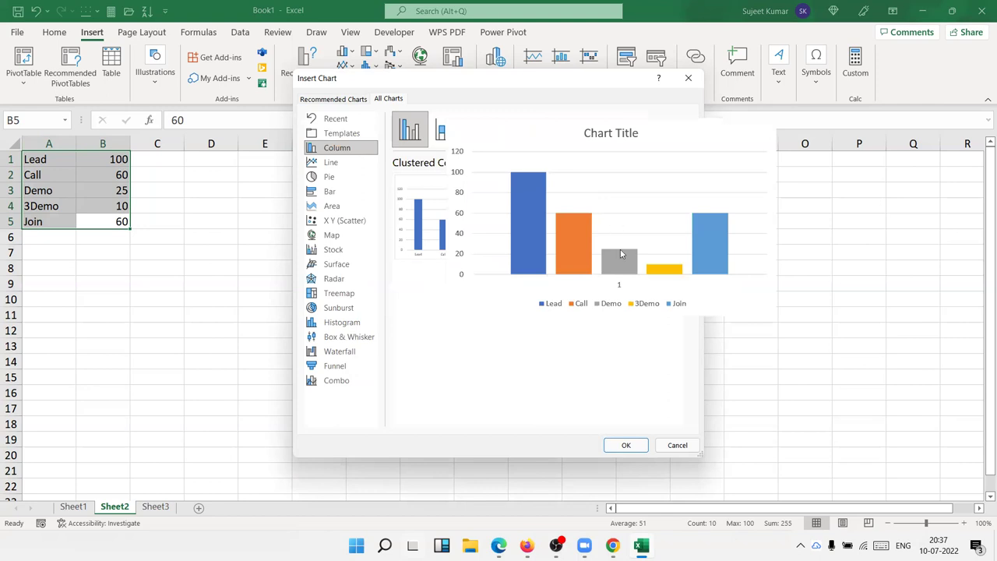
left_click(627, 445)
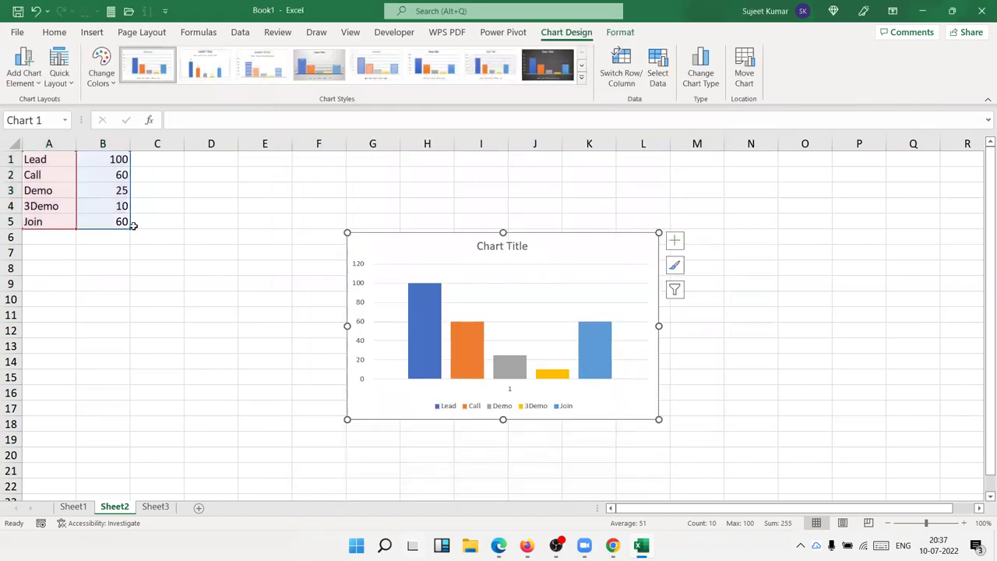
Change the Join value in cell B5 to 6
left_click(117, 222)
type("6")
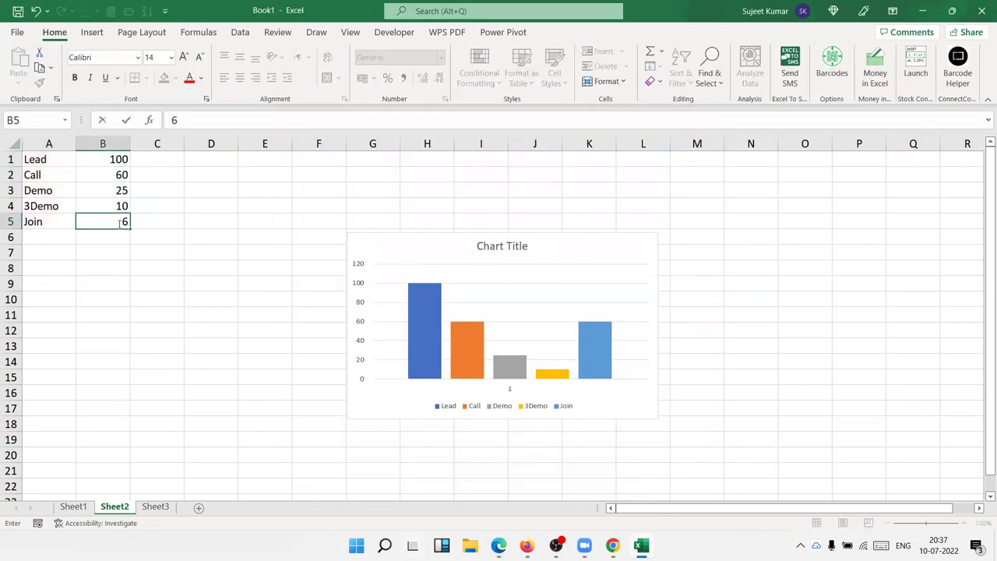
key("Return")
Move and enlarge the column chart, then bring up Format Data Series for the Lead bars
left_click_drag(395, 243, 295, 200)
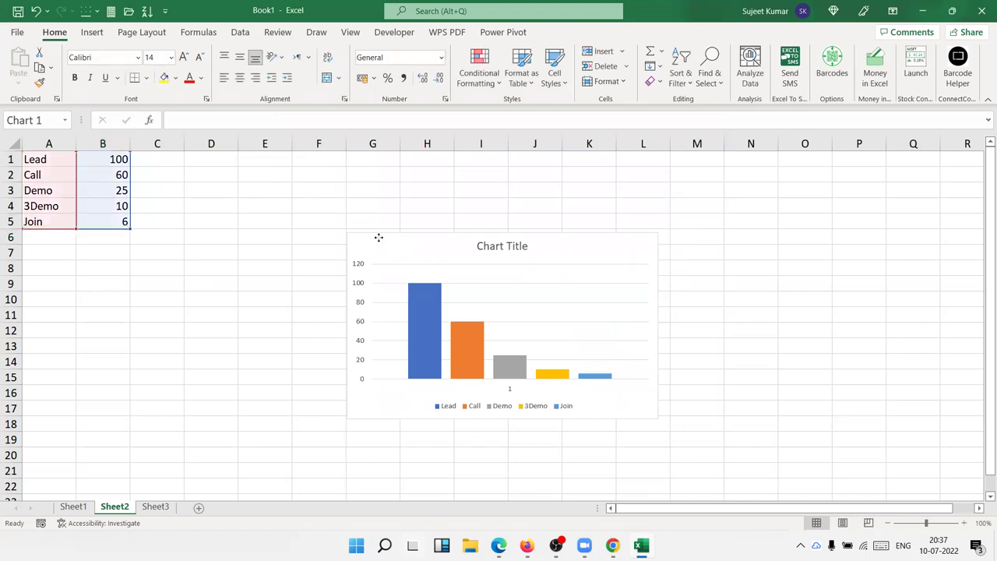
left_click_drag(555, 374, 607, 400)
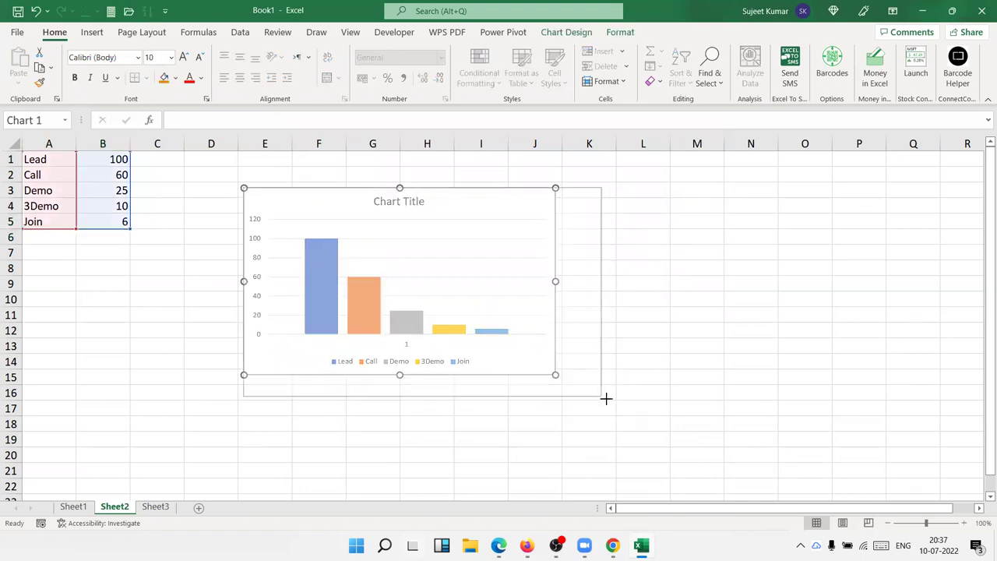
left_click(388, 327)
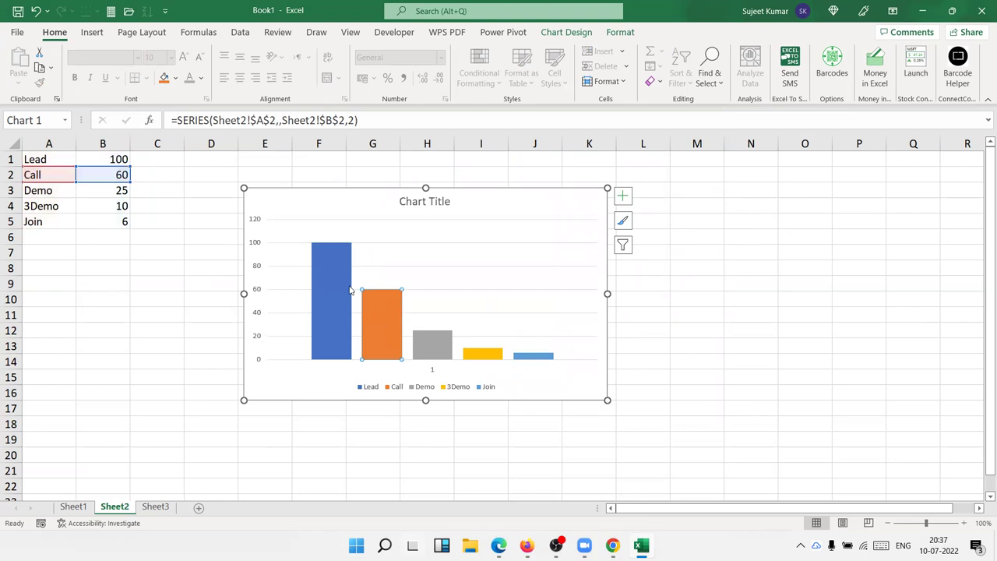
left_click(314, 300)
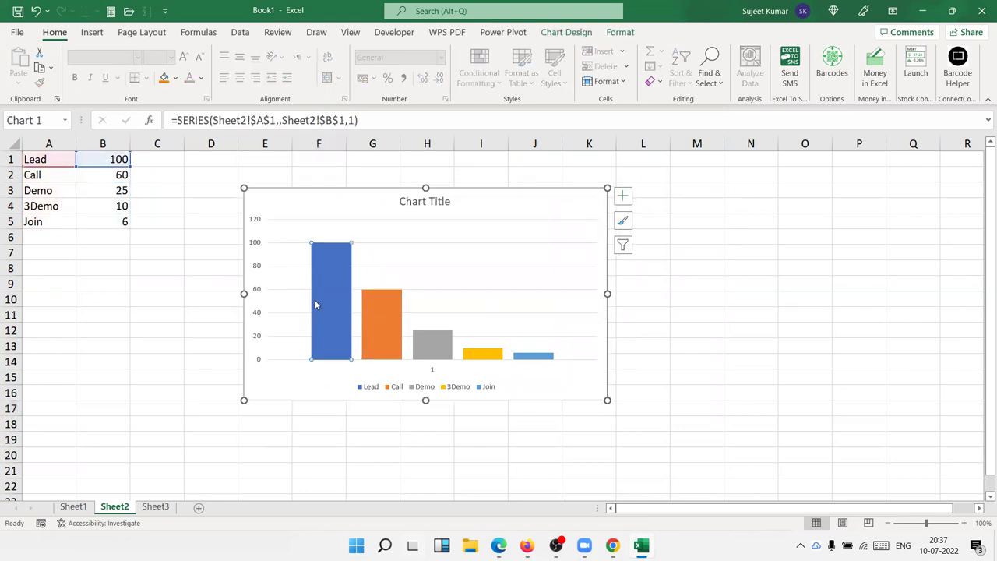
right_click(336, 330)
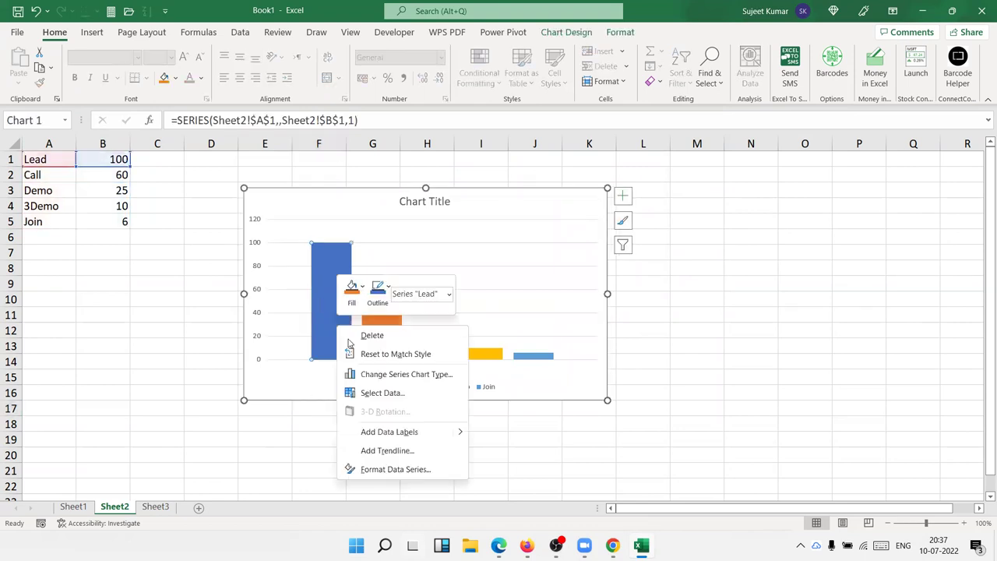
left_click(407, 479)
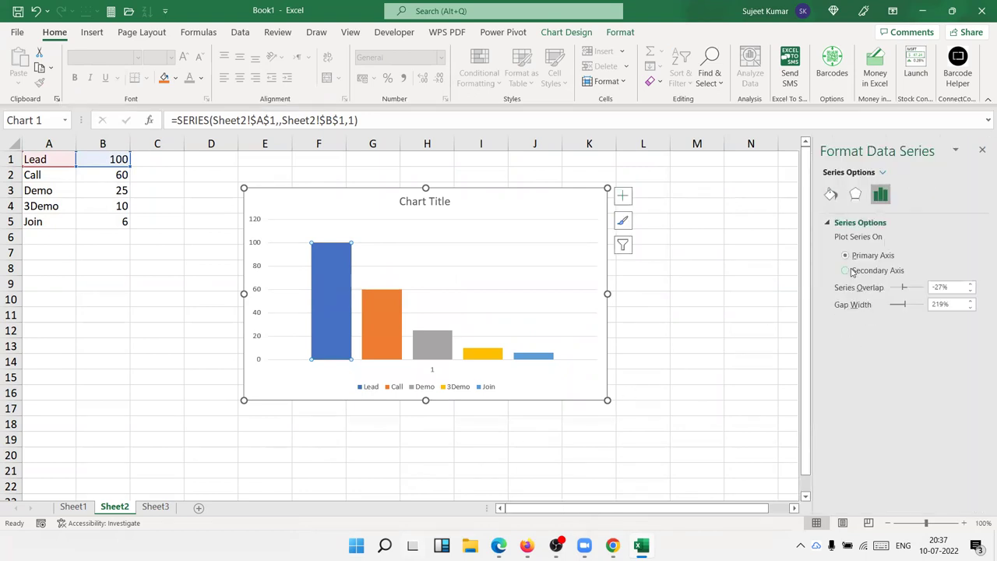
Select the whole chart area and delete the column chart from Sheet2
left_click(402, 316)
left_click(441, 345)
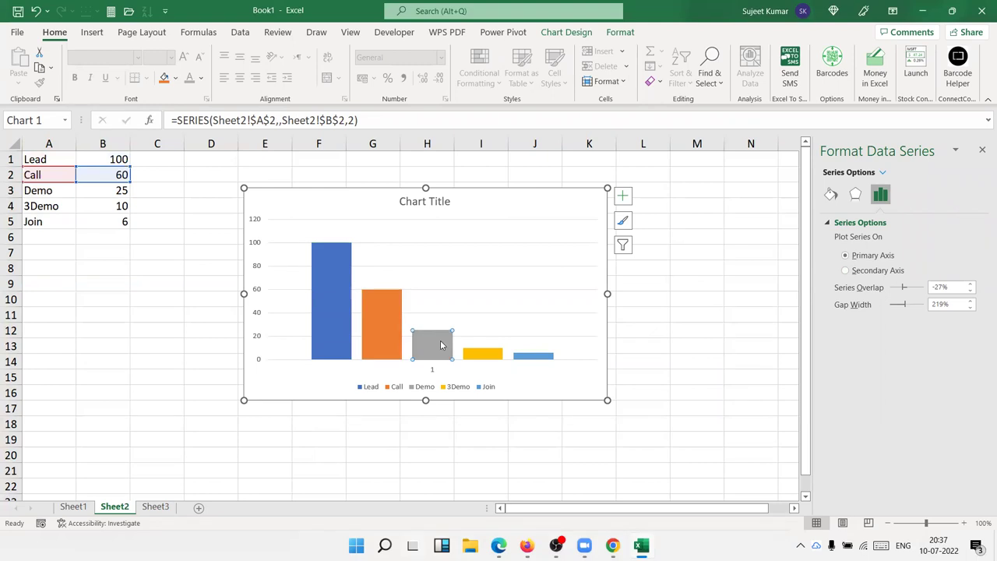
left_click(522, 356)
left_click(535, 377)
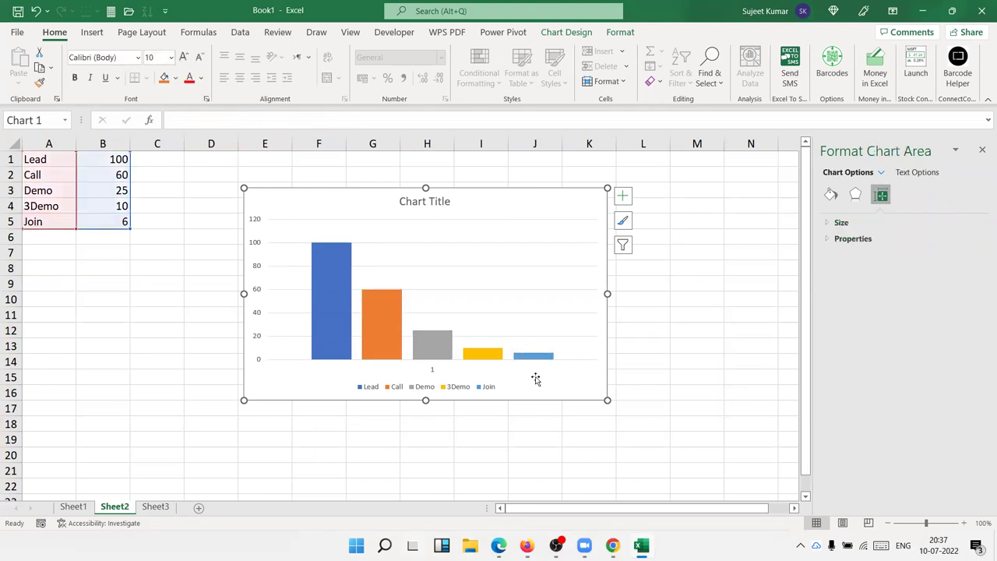
key("Delete")
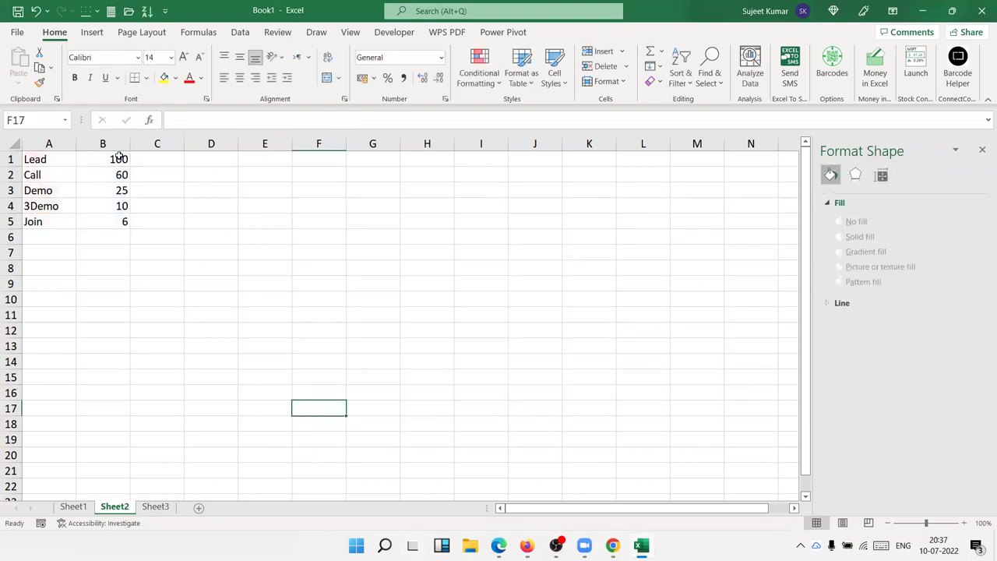
With B1:B5 selected, preview the 3-D 100% Stacked Column types, then close without inserting
left_click_drag(118, 156, 122, 221)
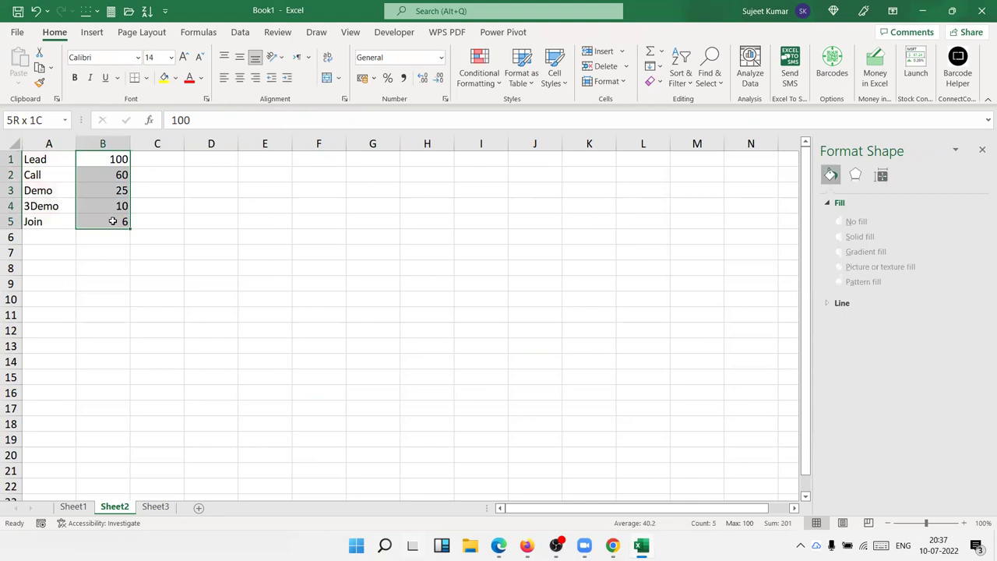
left_click(92, 32)
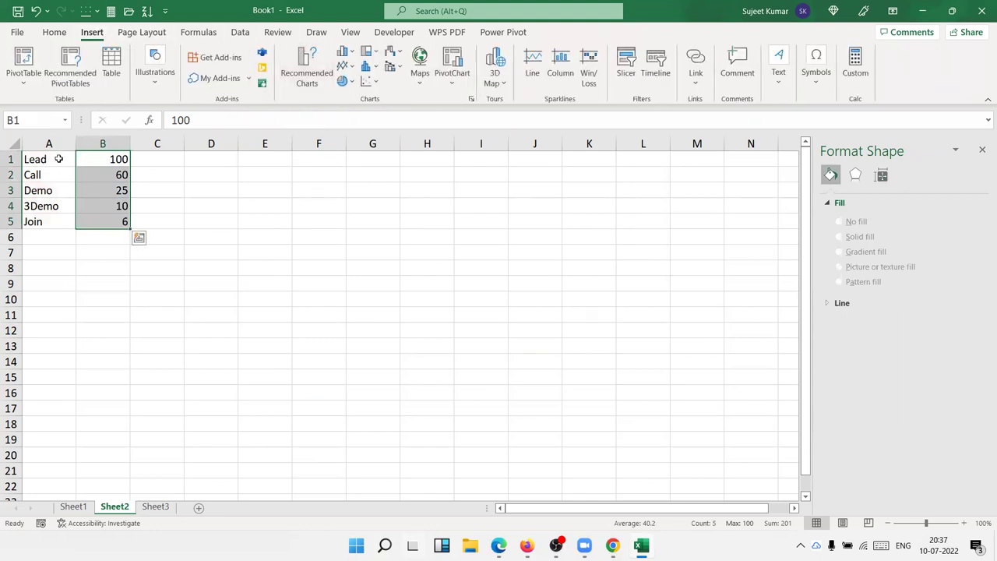
left_click(344, 51)
left_click(427, 321)
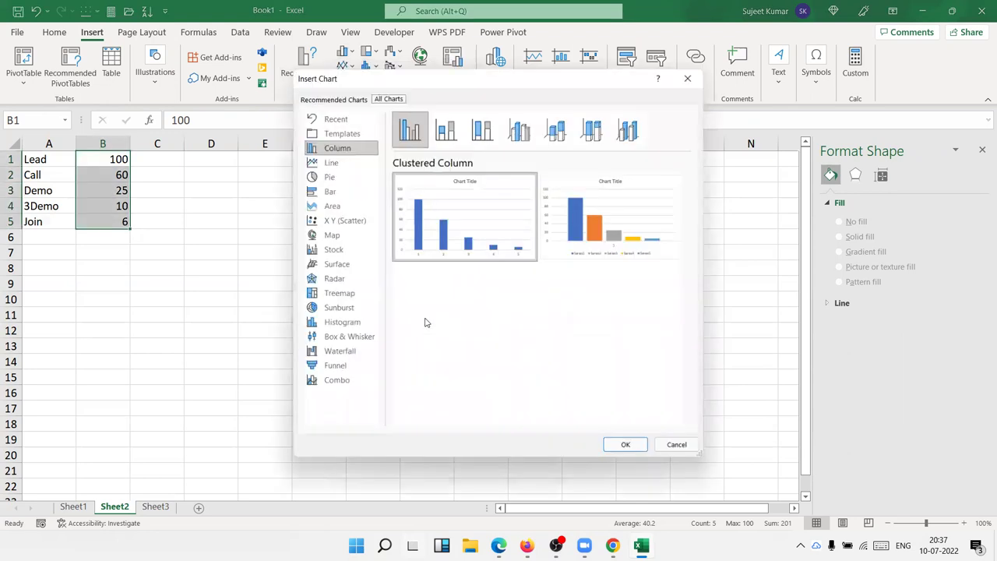
left_click(630, 131)
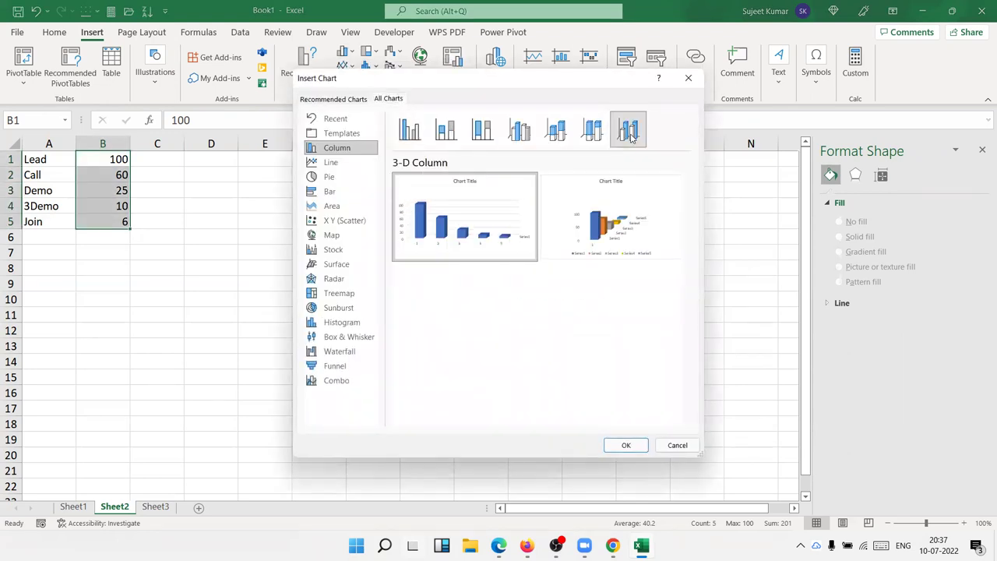
left_click(592, 130)
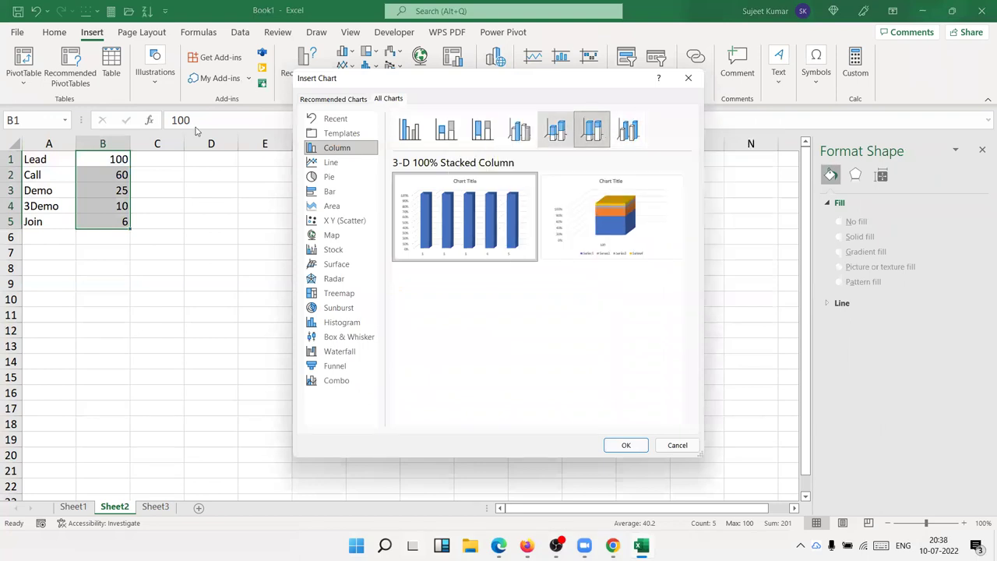
left_click(677, 445)
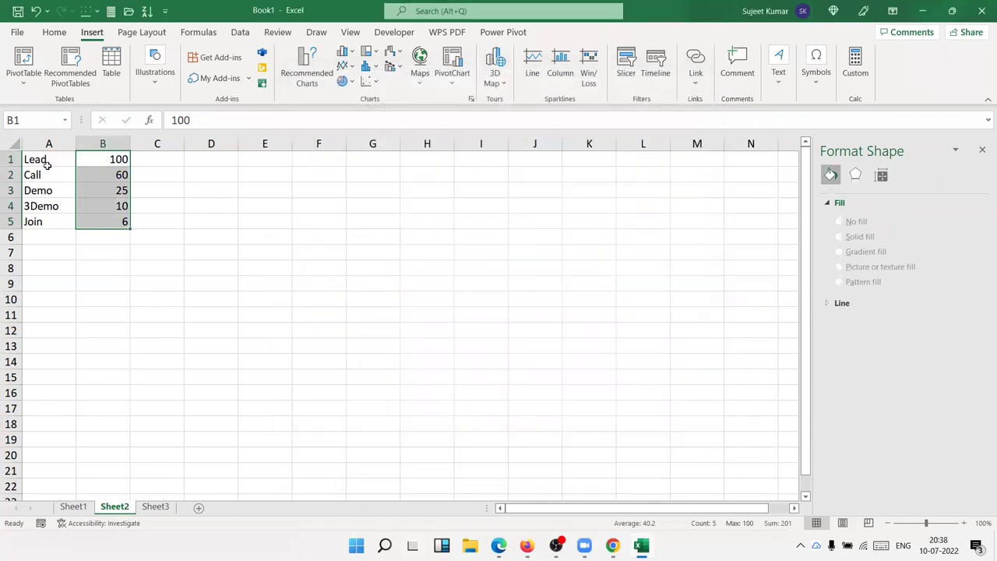
Select A1:B5 and choose the 3-D 100% Stacked Column type in Insert Chart
left_click_drag(47, 164, 113, 221)
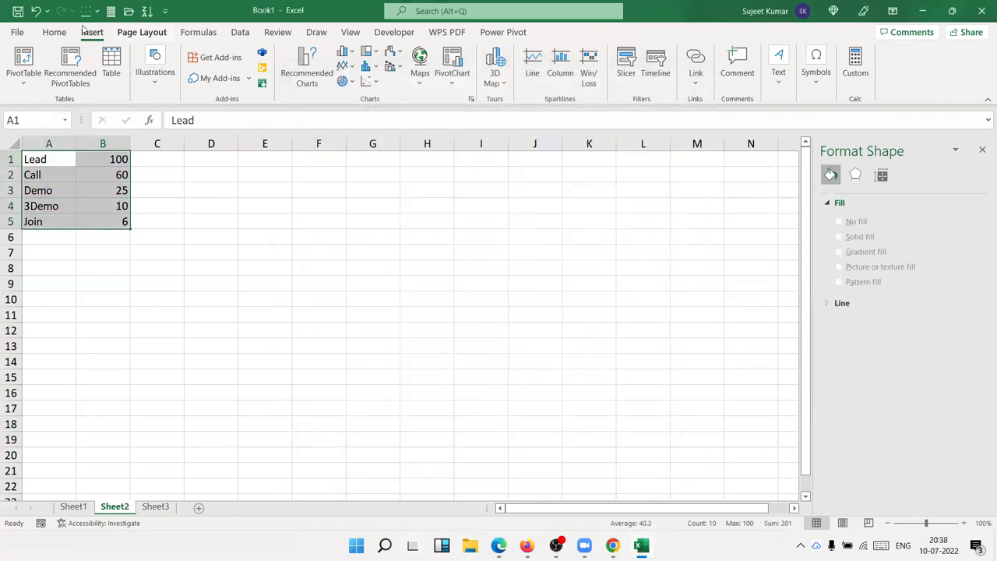
left_click(342, 51)
left_click(434, 327)
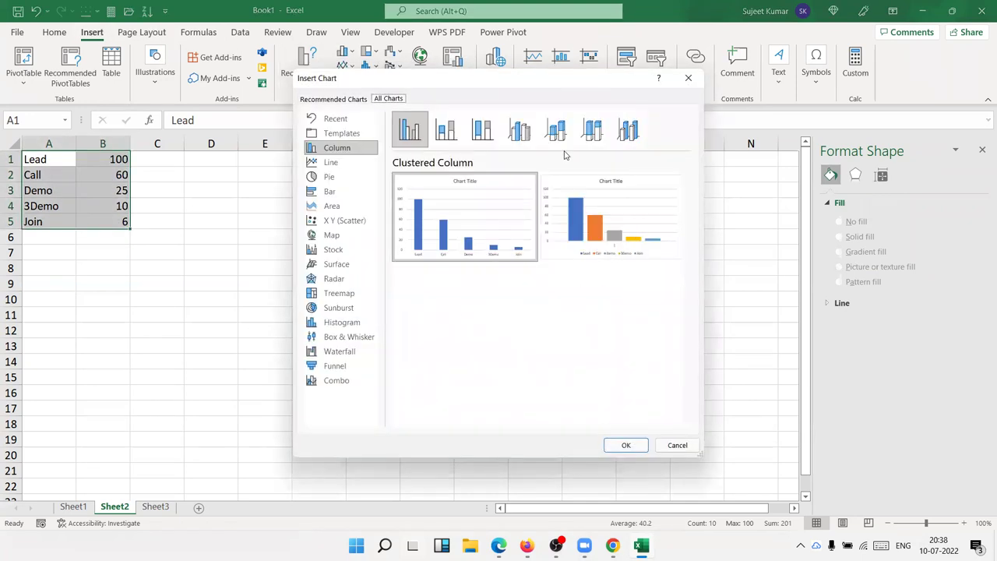
left_click(593, 133)
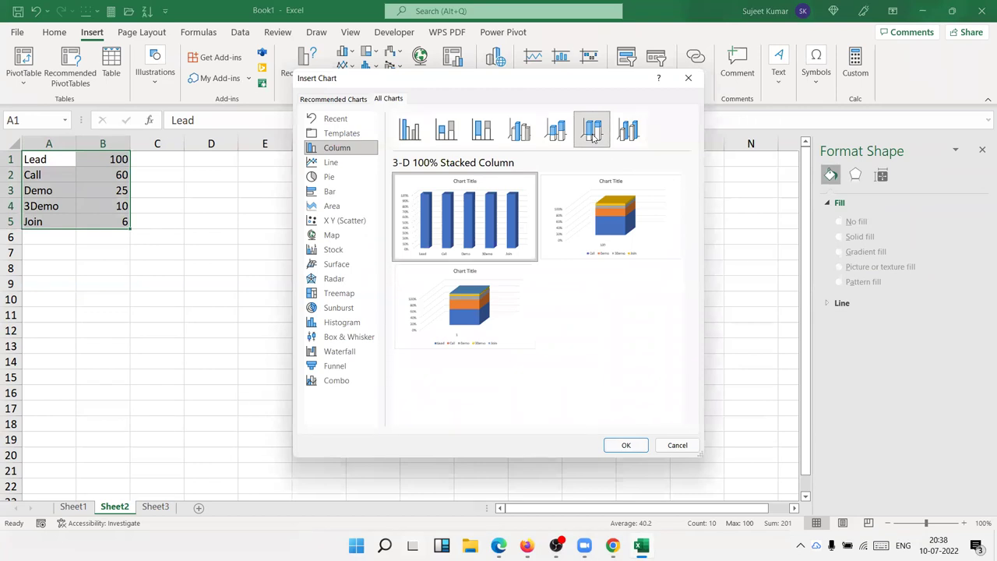
mouse_move(478, 314)
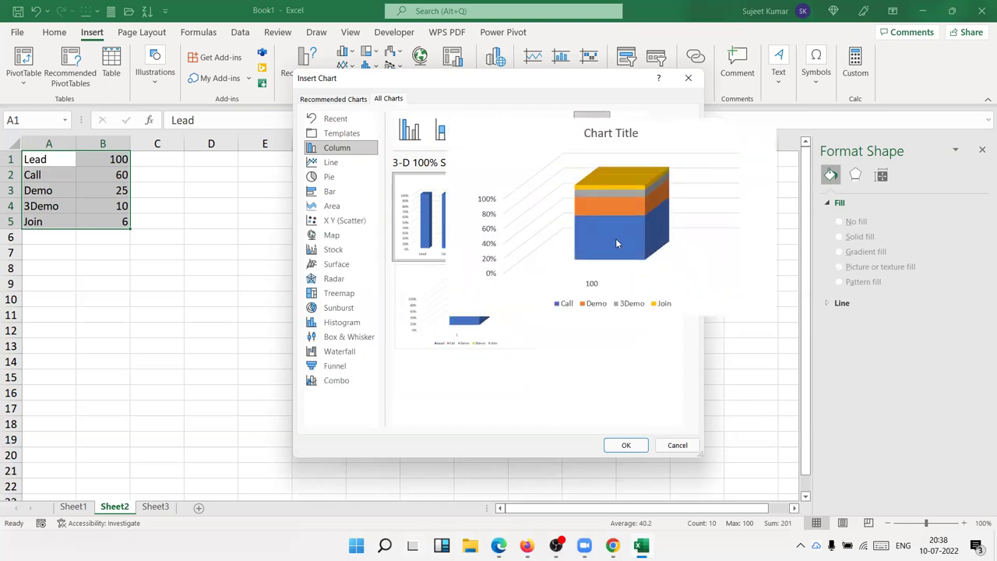
Insert the single-stack 3-D 100% stacked chart, enlarge it to about row 21, and select the Demo series
left_click(625, 445)
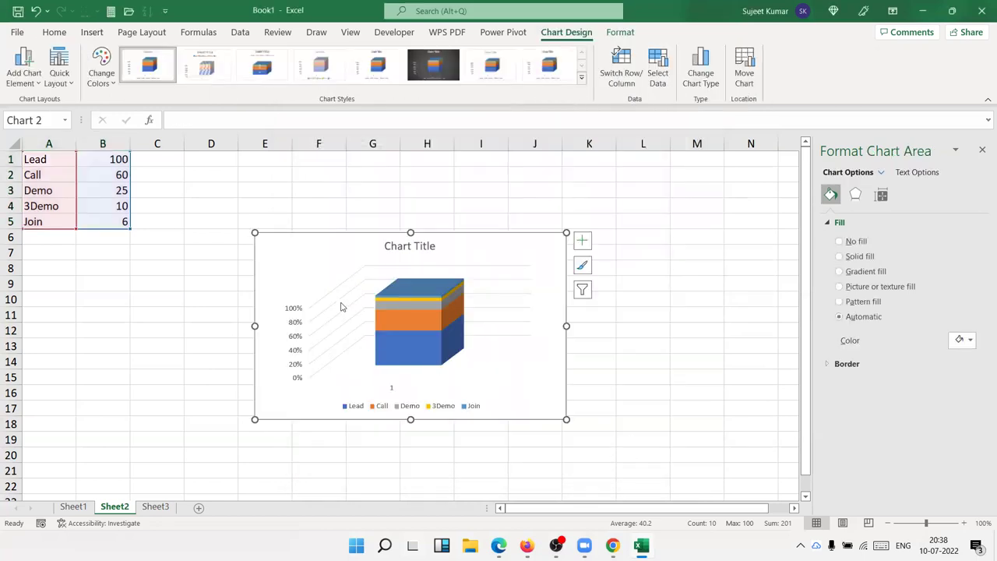
left_click_drag(279, 227, 241, 184)
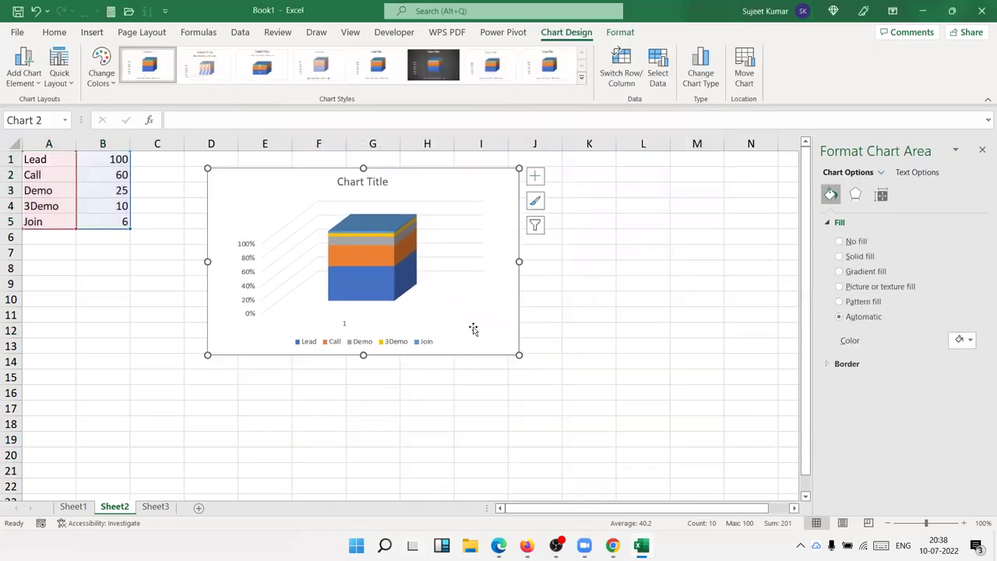
left_click_drag(519, 355, 632, 470)
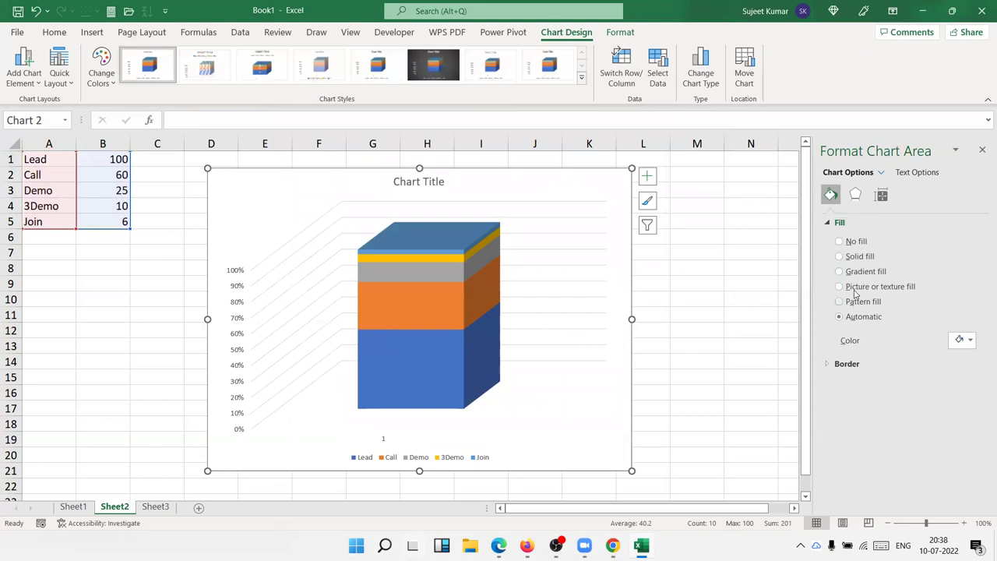
left_click(884, 194)
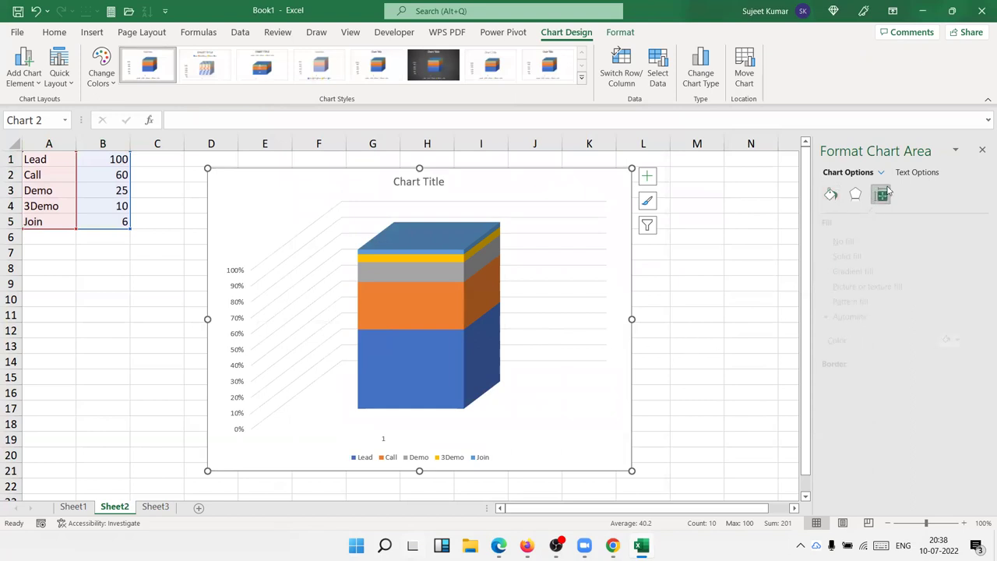
left_click(421, 270)
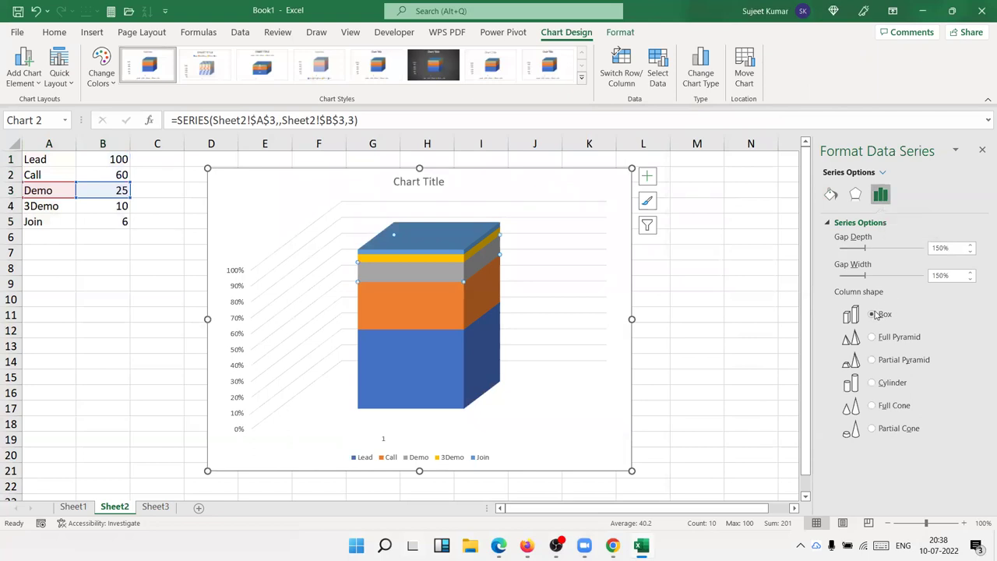
Compare pyramid, cylinder and cone column shapes, settling on Full Pyramid for the series
left_click(889, 340)
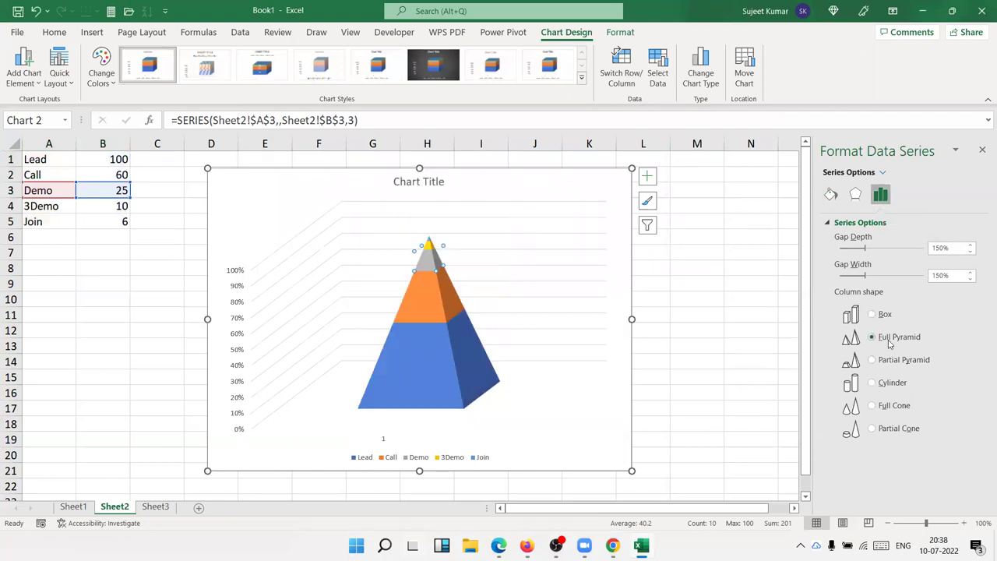
left_click(897, 382)
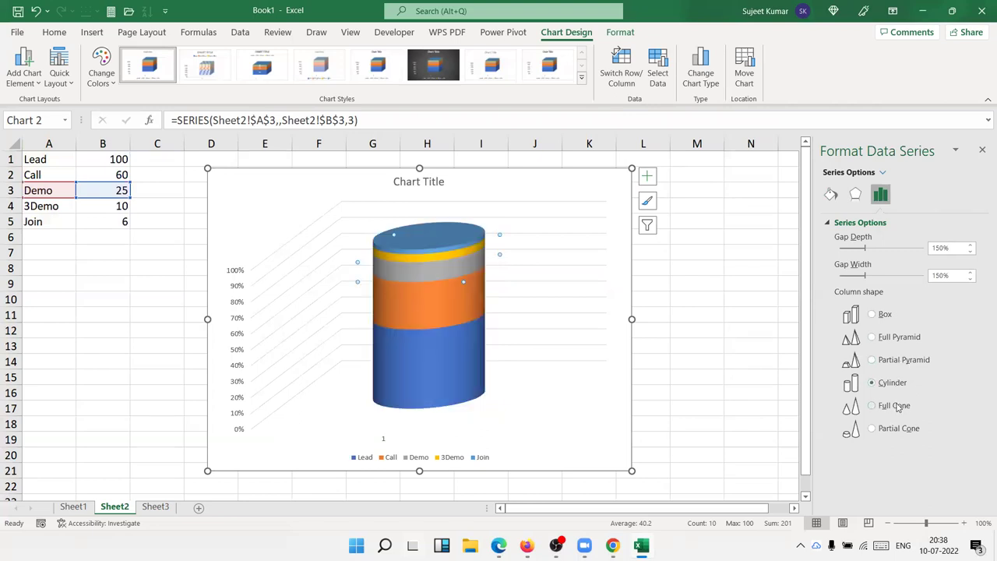
left_click(896, 407)
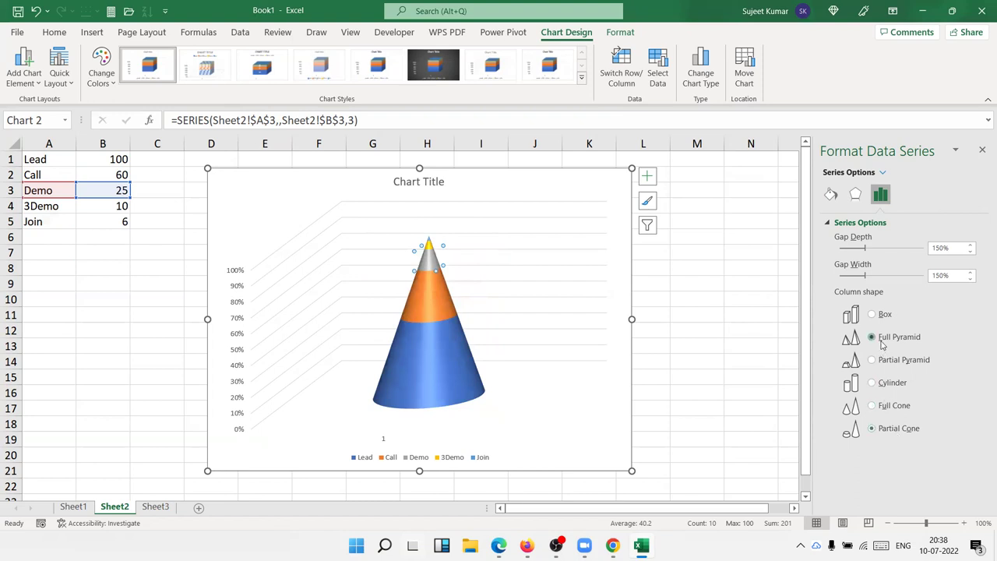
left_click(882, 345)
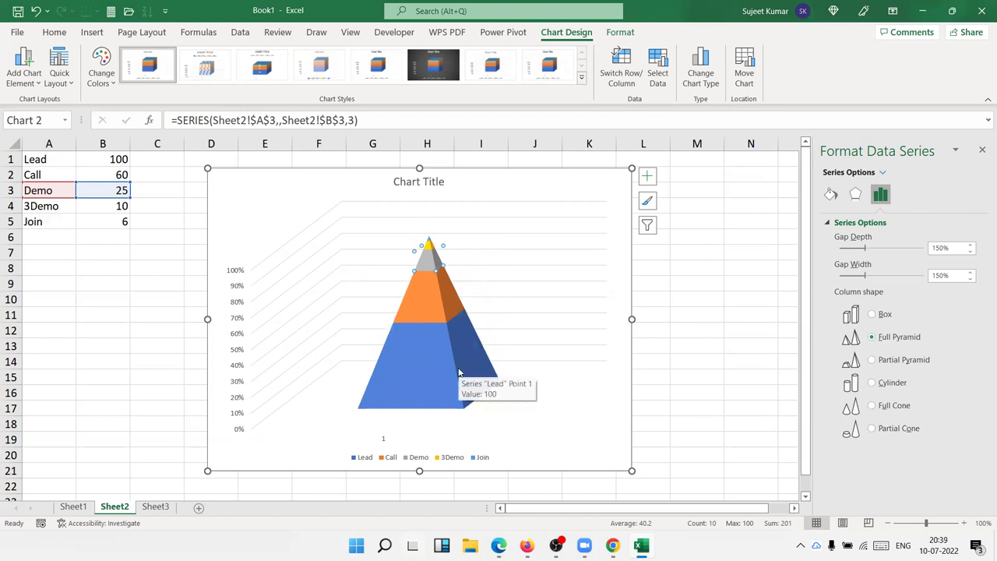
Tick Values in reverse order on the vertical axis so the pyramid flips into a funnel
left_click(238, 272)
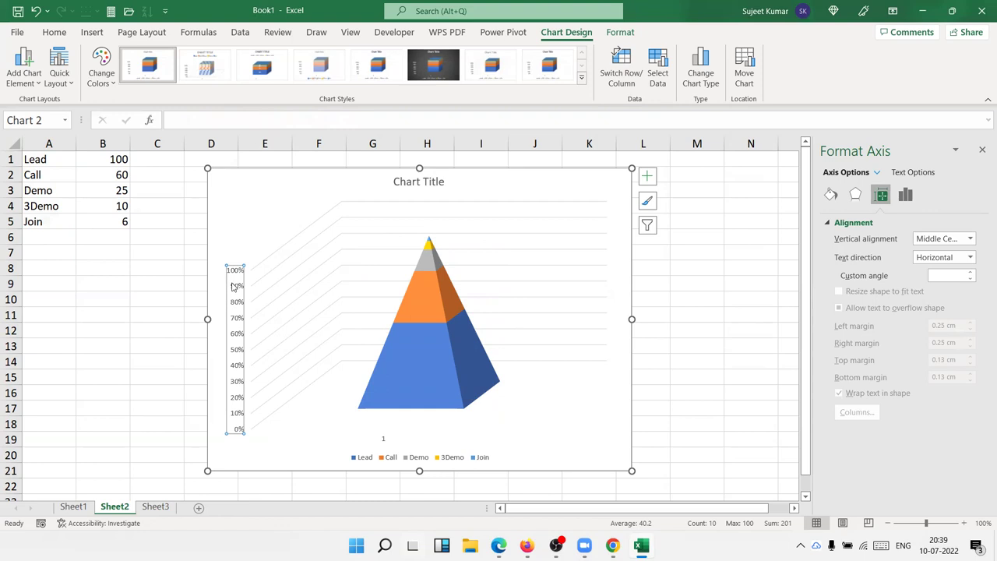
left_click(905, 195)
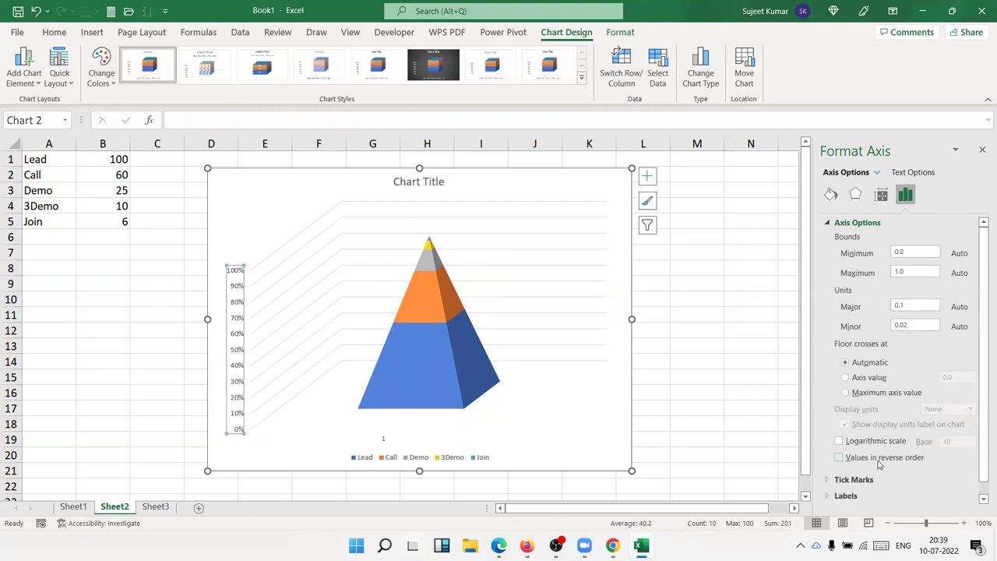
left_click(879, 464)
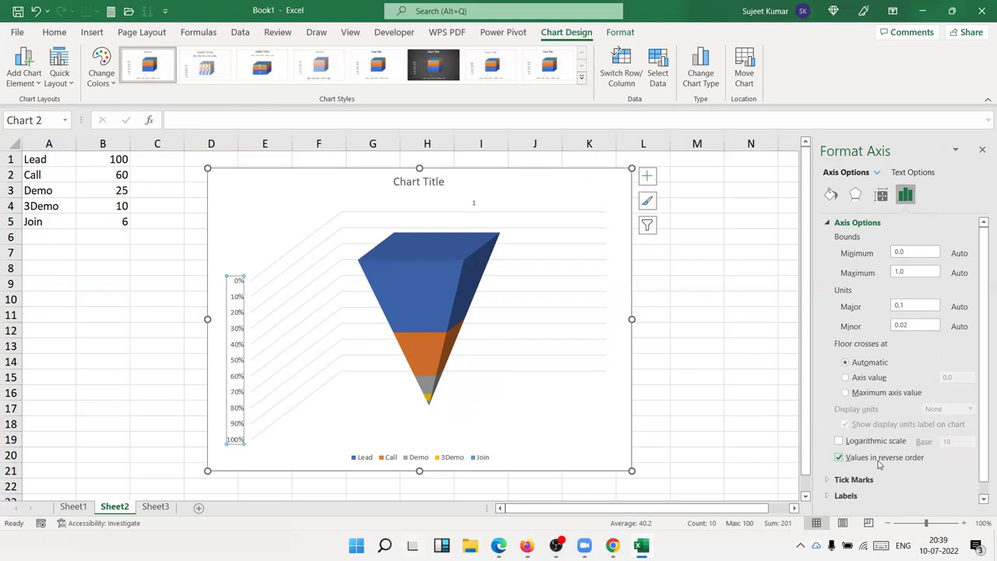
left_click(557, 328)
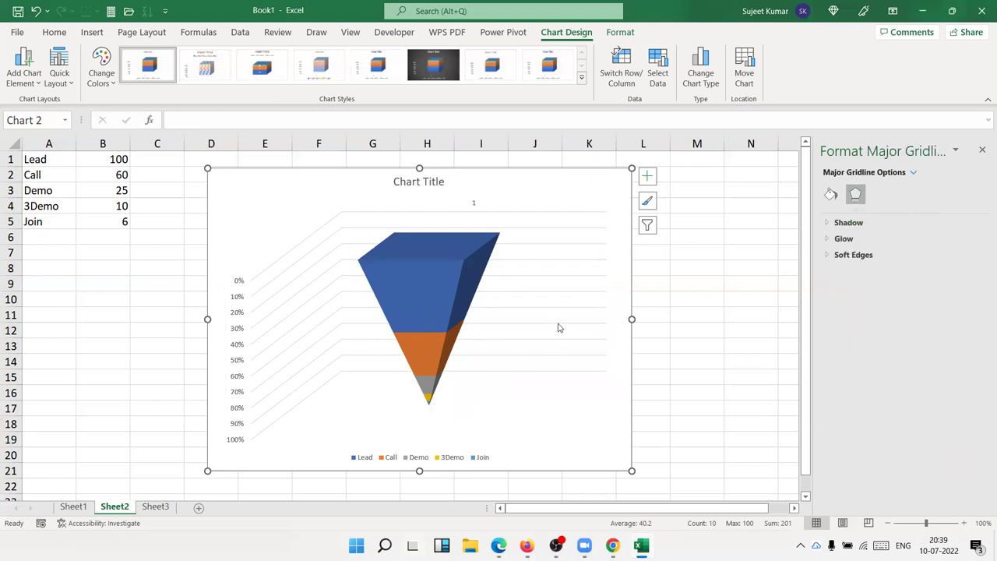
Add a data label to the Lead section of the funnel and select it
left_click(446, 278)
left_click(446, 278)
right_click(447, 278)
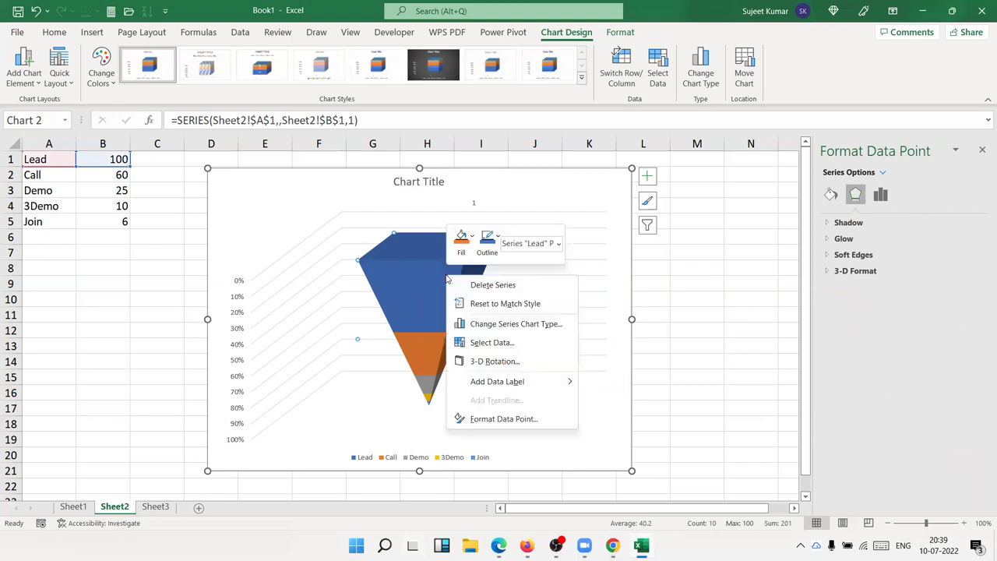
left_click(504, 382)
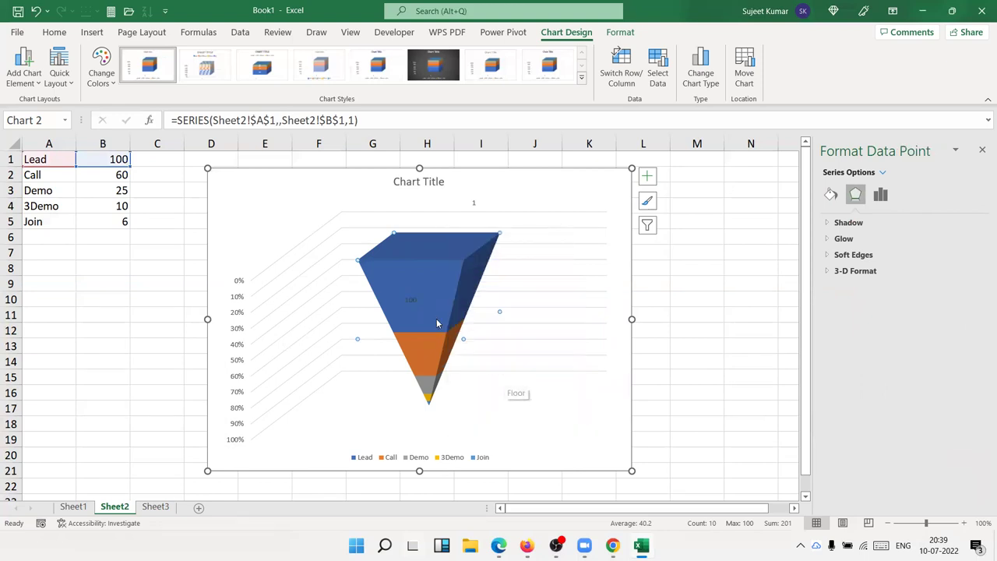
right_click(428, 291)
left_click(410, 299)
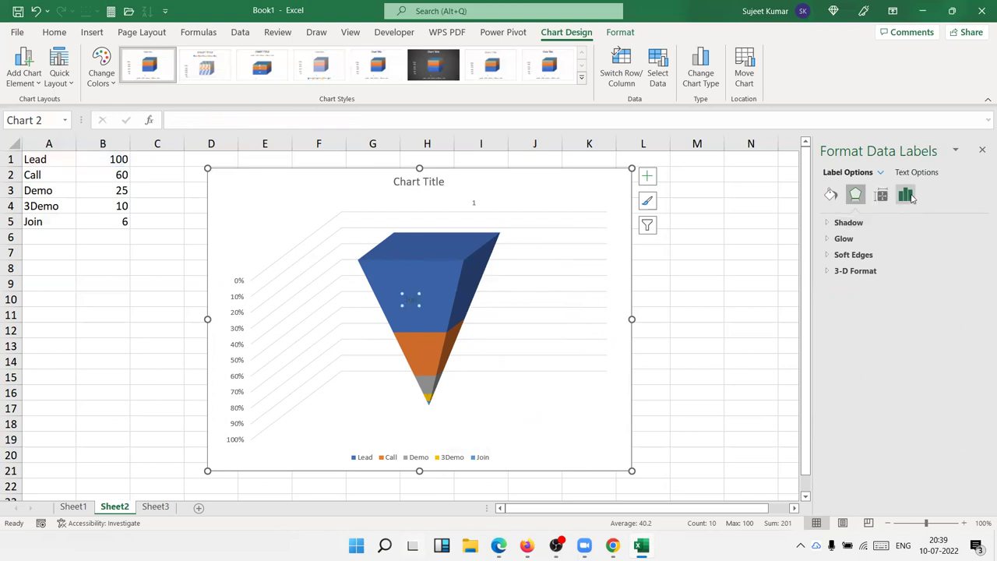
Make the Lead label show Series Name and Value, without leader lines
left_click(908, 195)
left_click(859, 223)
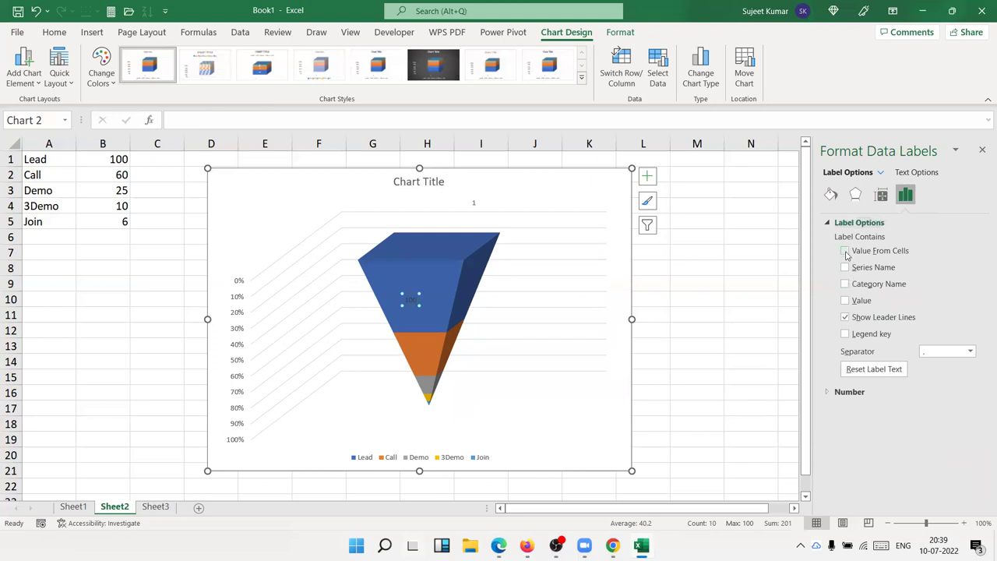
left_click(845, 250)
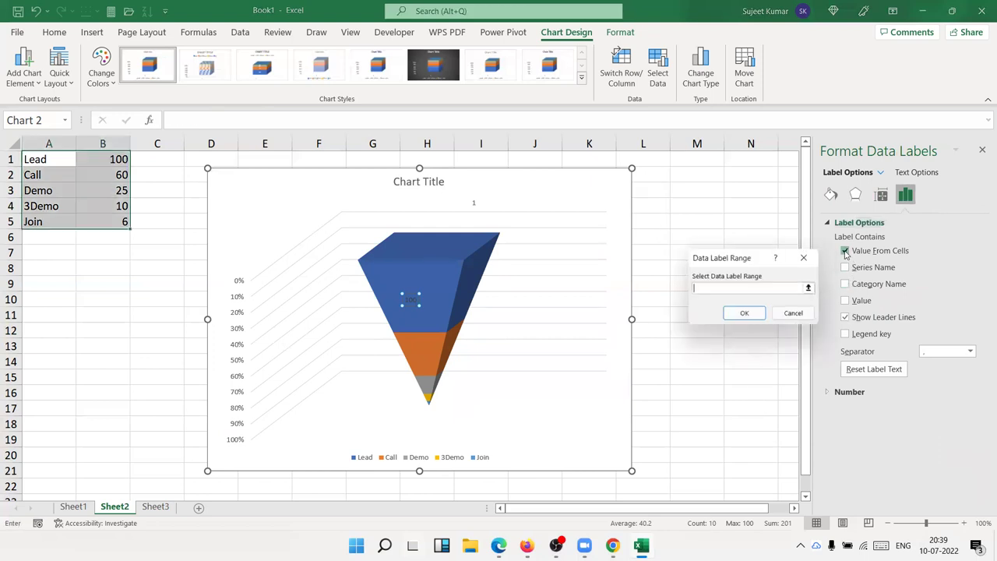
left_click(797, 315)
left_click(845, 267)
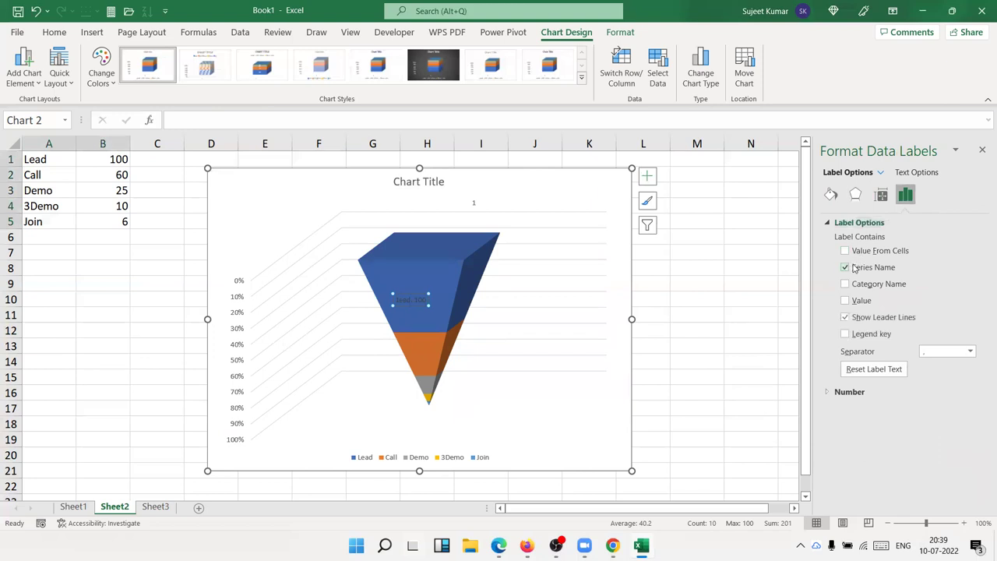
left_click(857, 285)
left_click(853, 284)
left_click(893, 316)
left_click(857, 392)
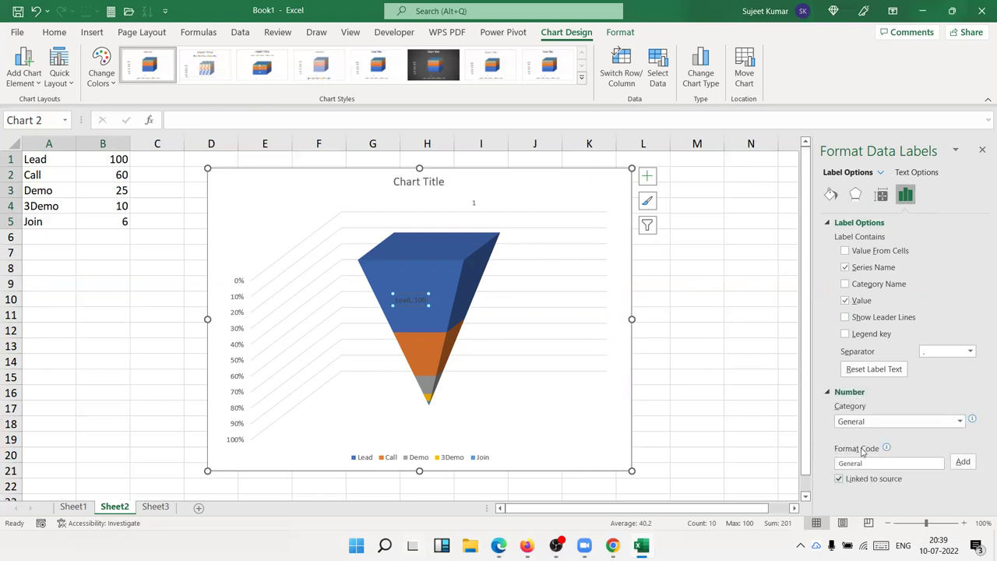
Rotate the Lead label to a custom 50° angle
left_click(880, 196)
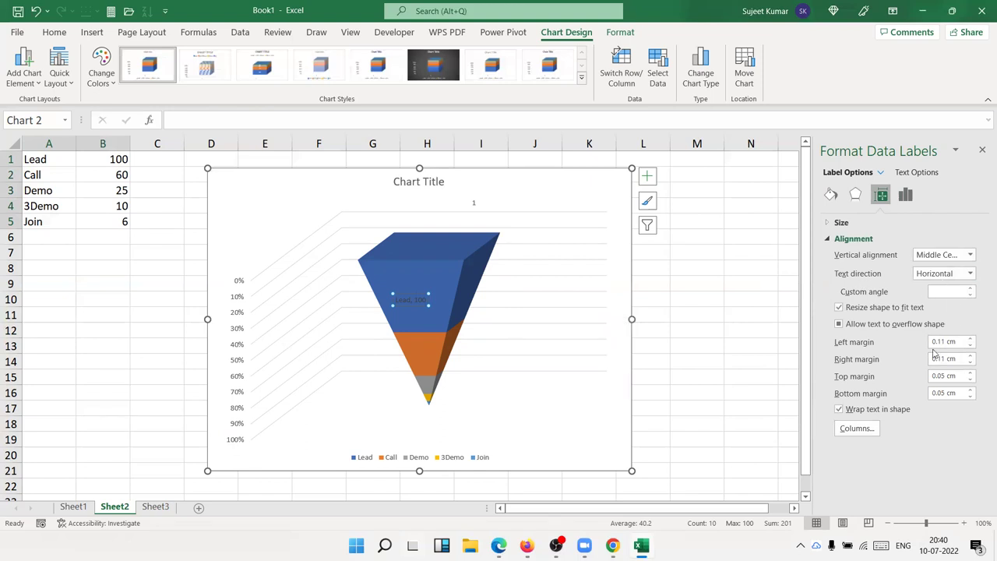
left_click(905, 195)
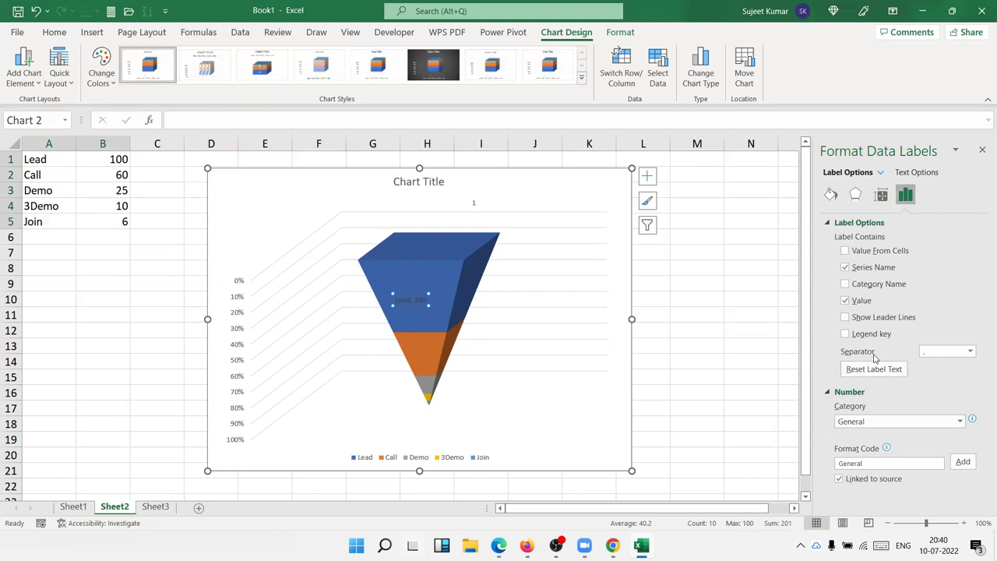
left_click(882, 197)
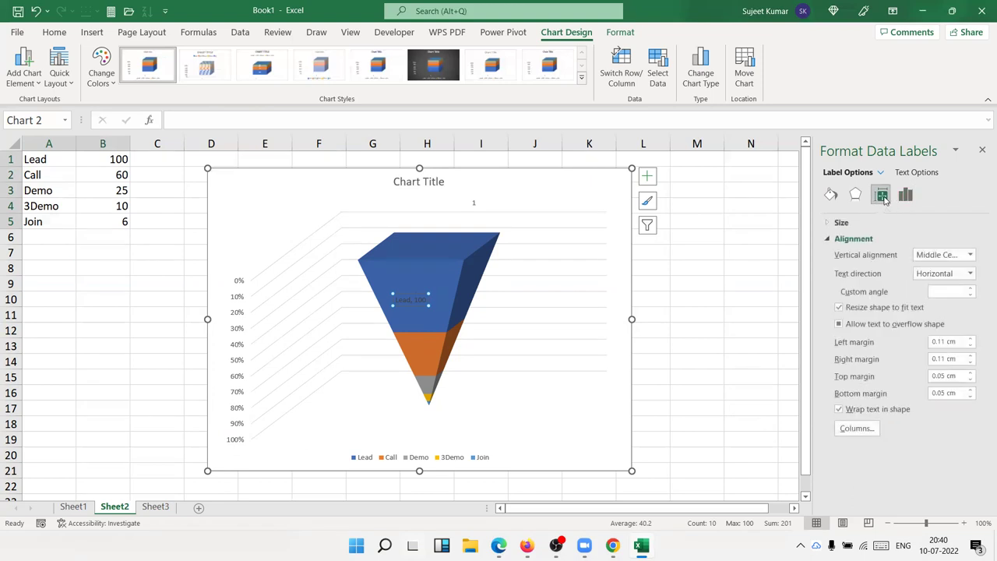
left_click(841, 222)
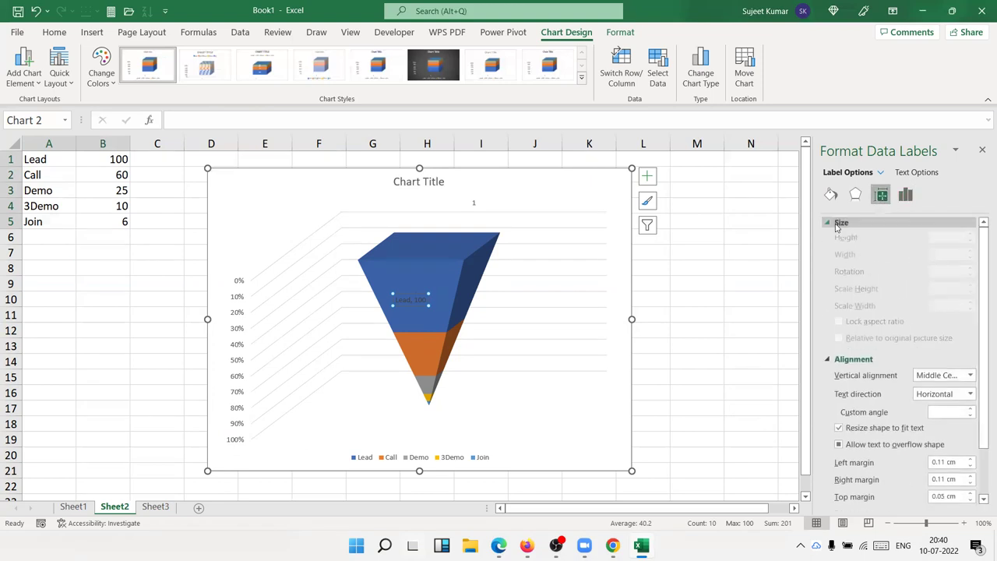
left_click(841, 224)
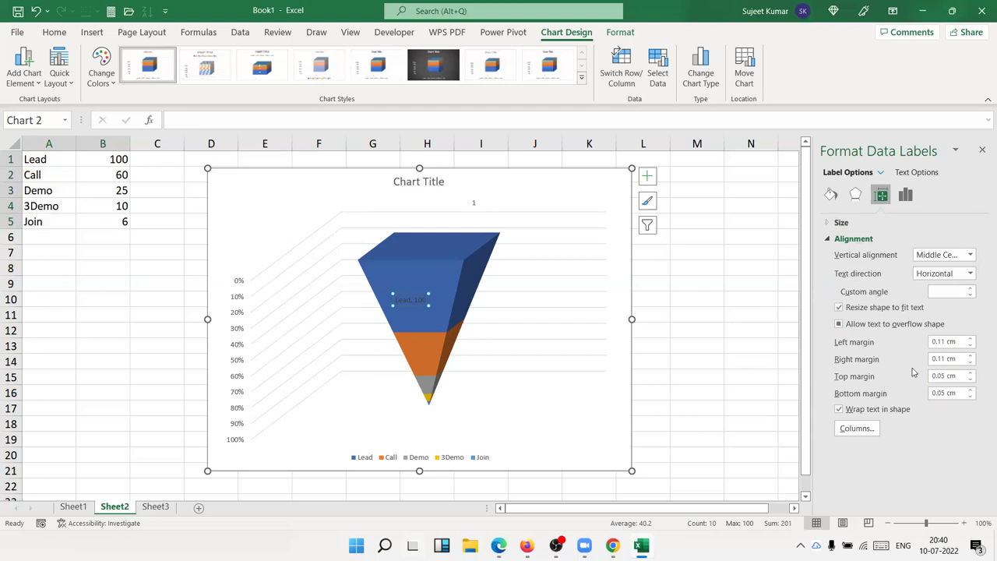
left_click(970, 294)
left_click(959, 292)
left_click(837, 199)
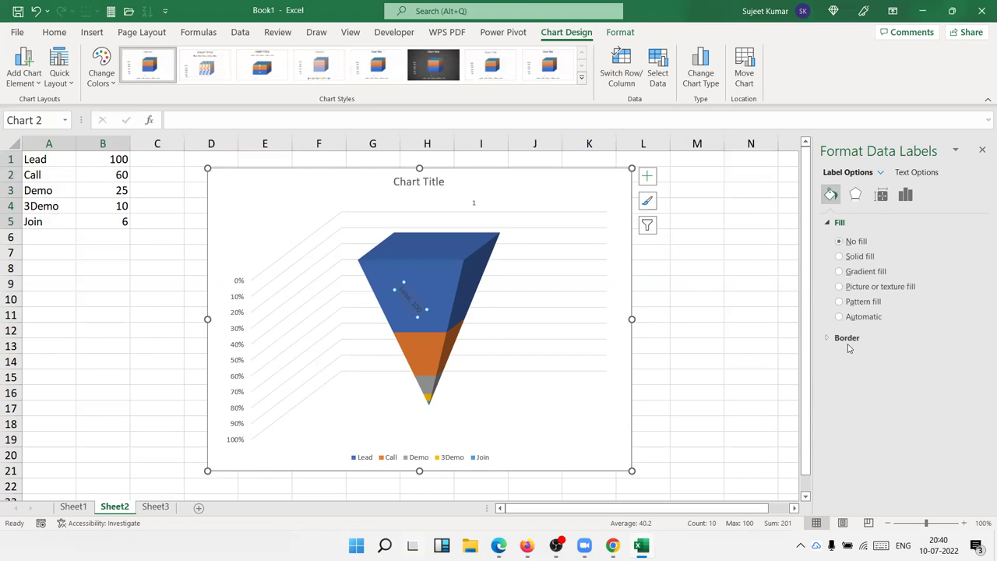
Set the Lead label's font colour to white
left_click(55, 32)
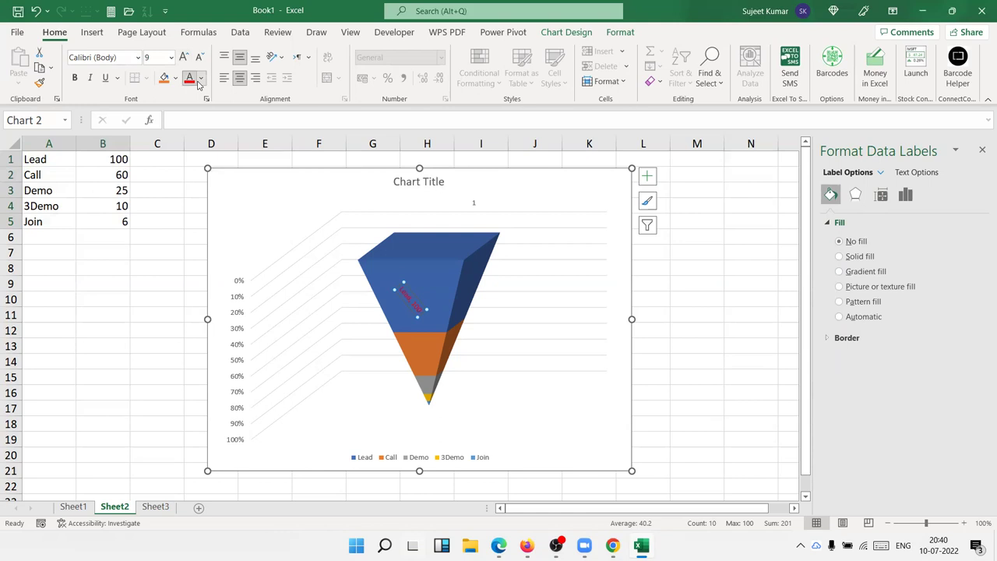
left_click(200, 79)
left_click(191, 133)
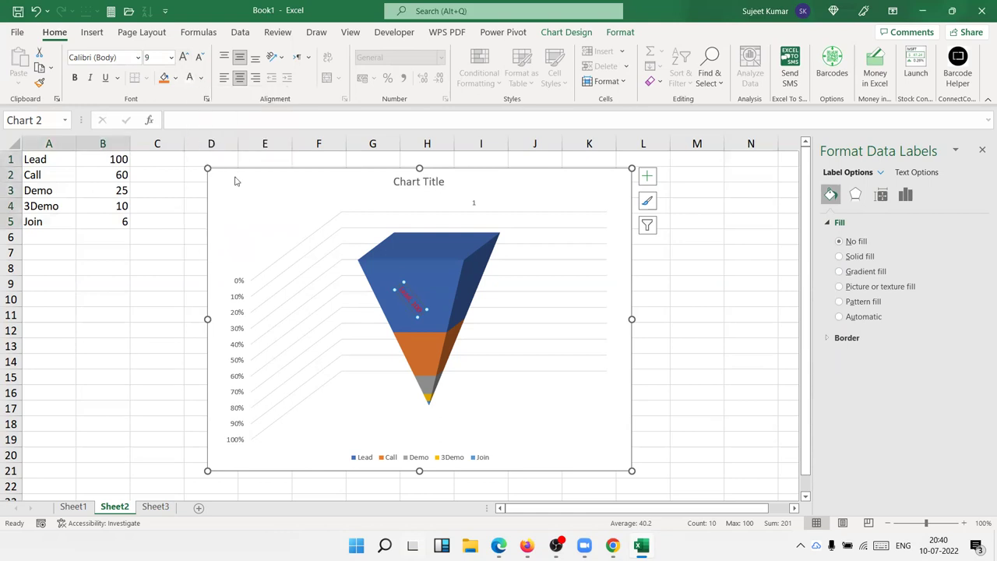
Add a 'Call, 60' data label to the orange Call section
left_click(409, 343)
right_click(409, 343)
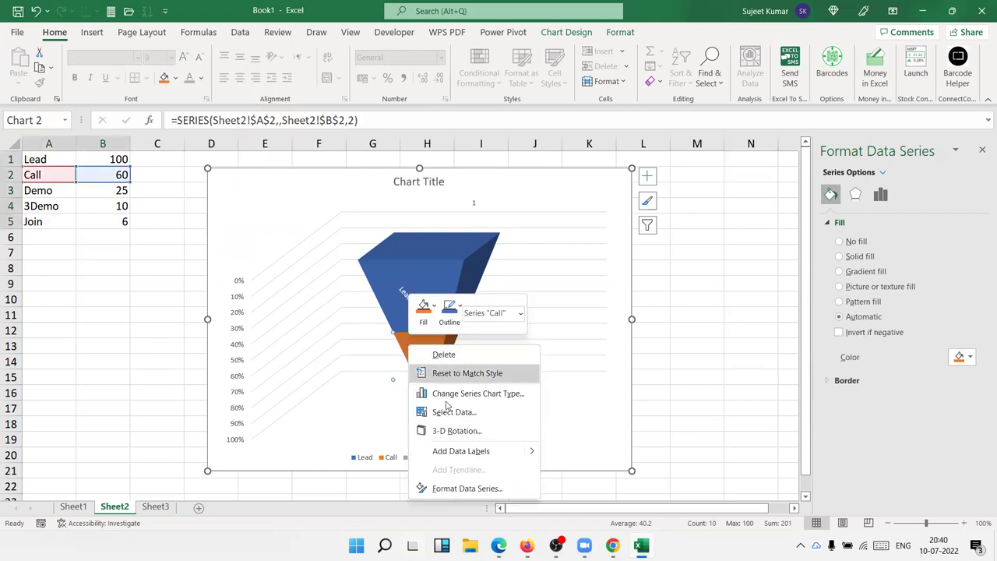
left_click(461, 451)
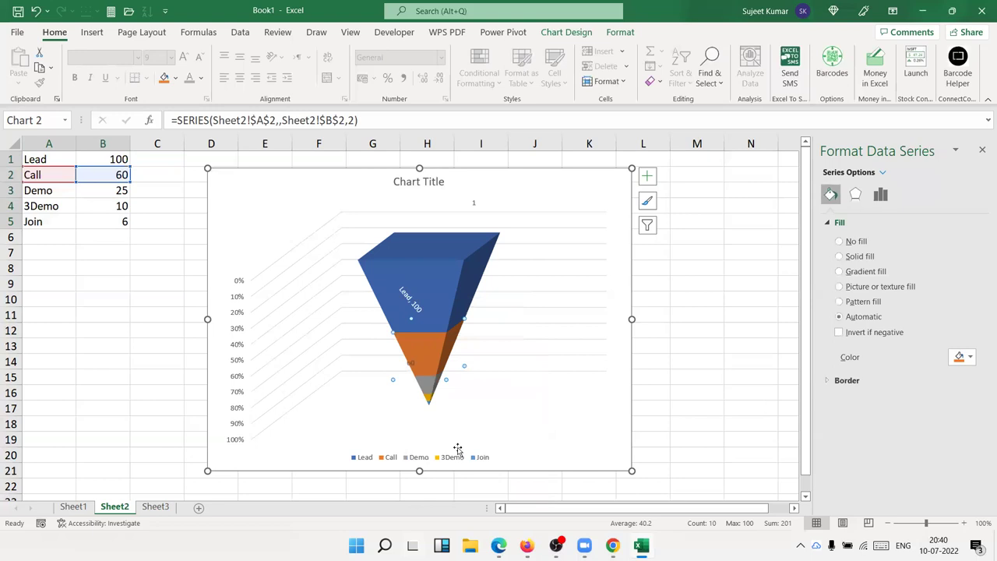
left_click(410, 362)
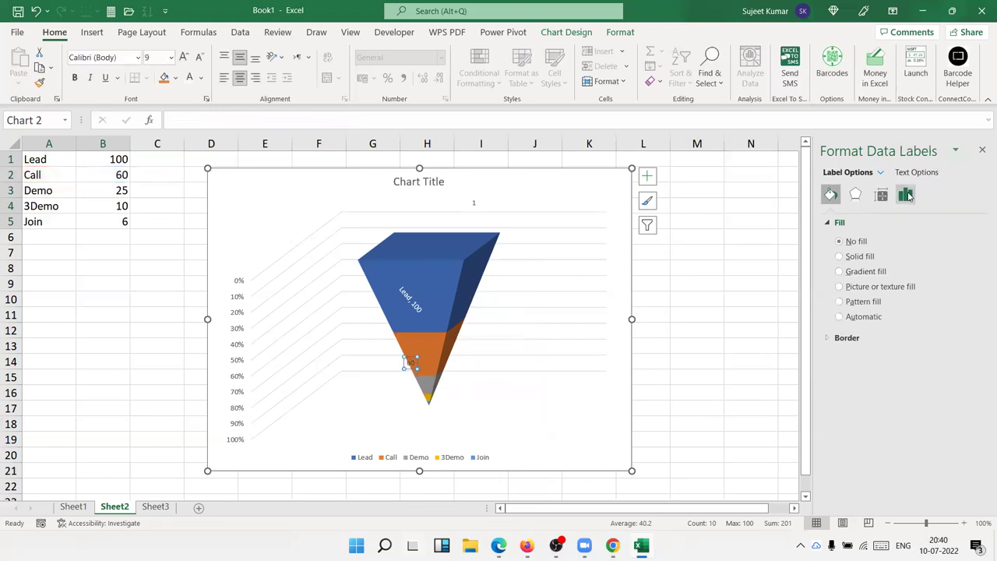
left_click(905, 195)
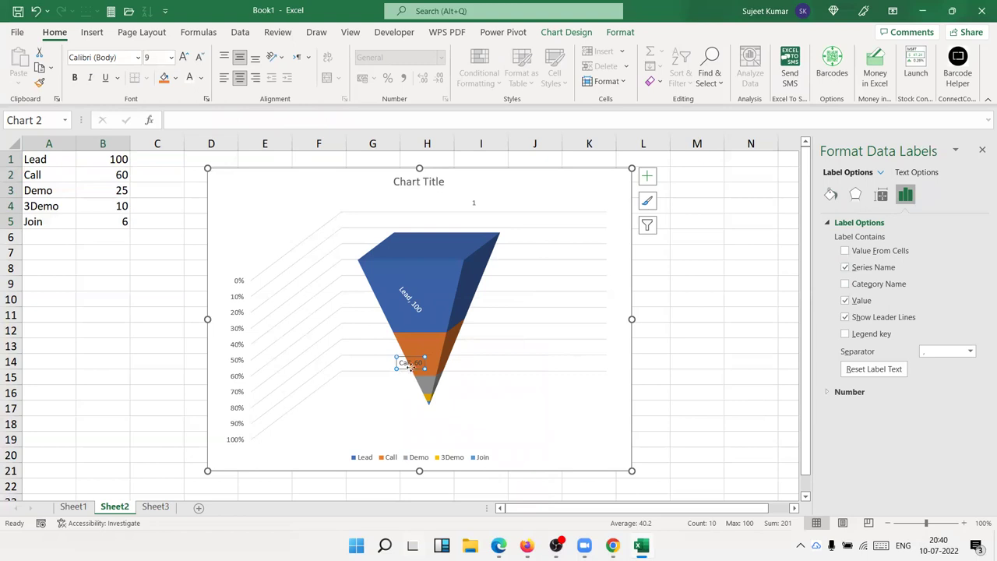
Add a data label to the grey Demo section and include Series Name, giving 'Demo, 25'
left_click(427, 395)
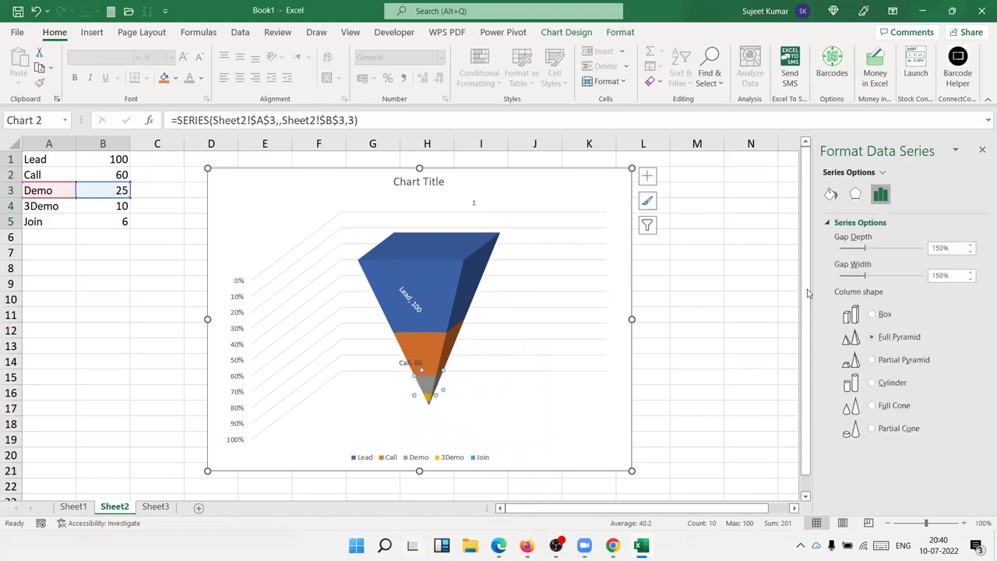
left_click(830, 194)
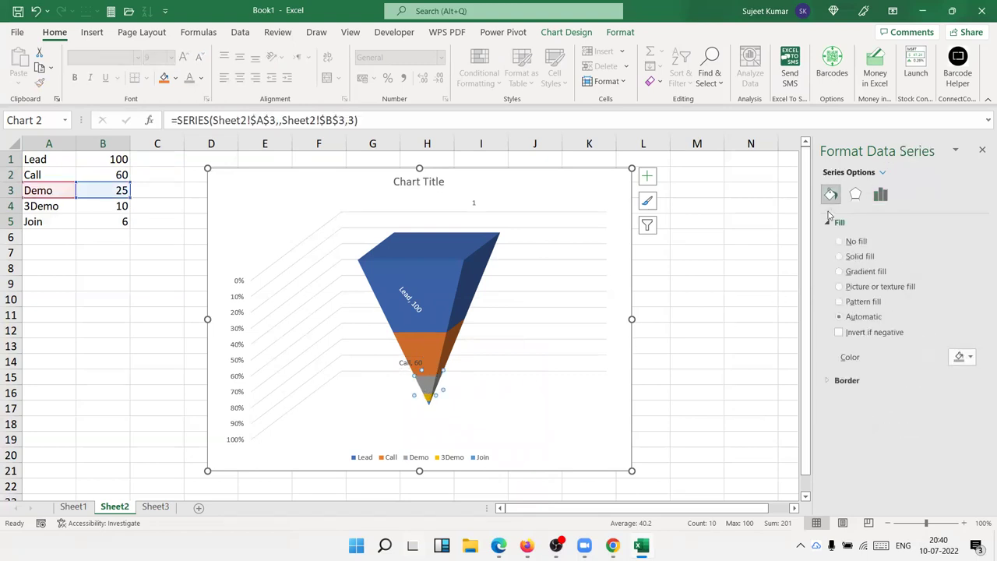
right_click(423, 387)
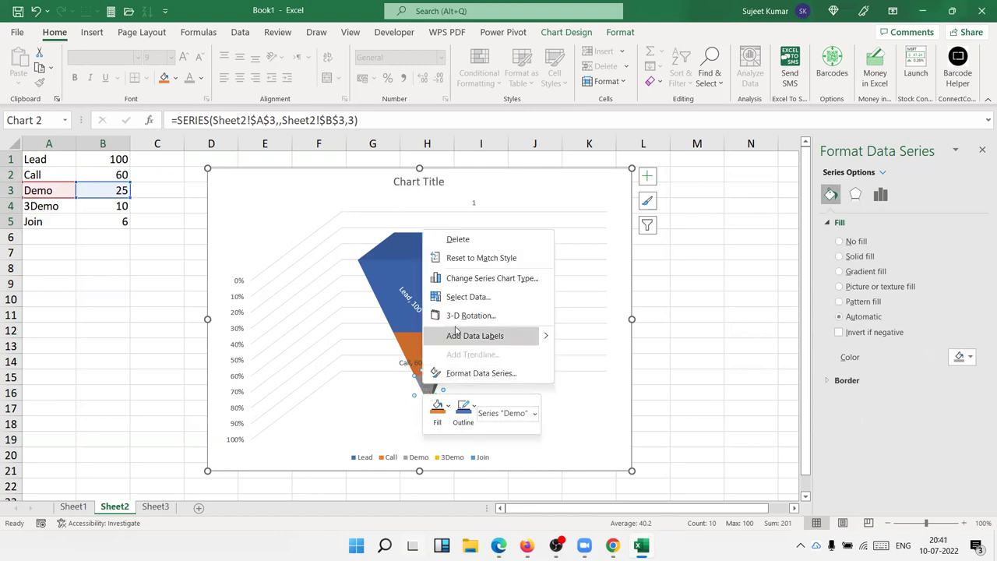
left_click(523, 344)
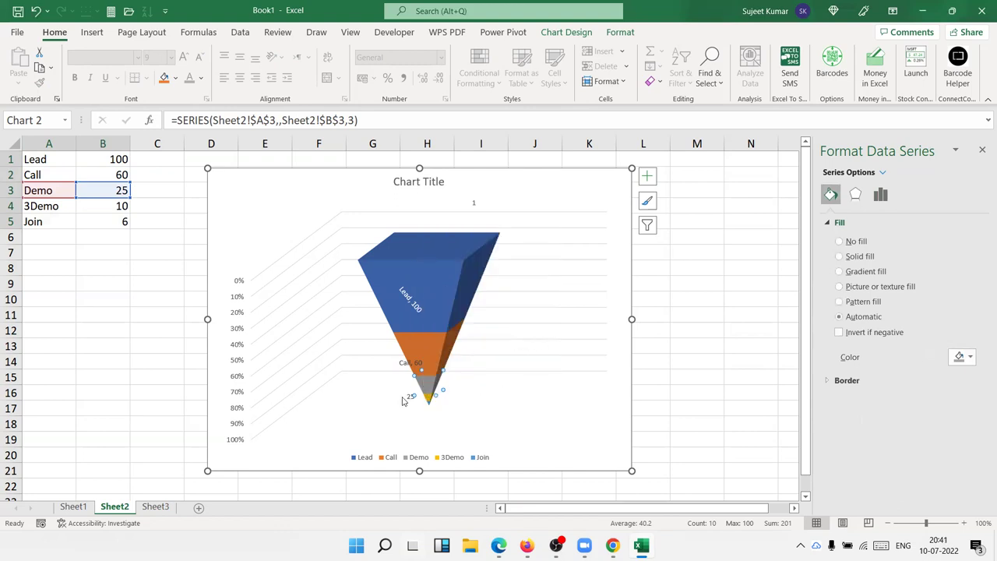
left_click(410, 396)
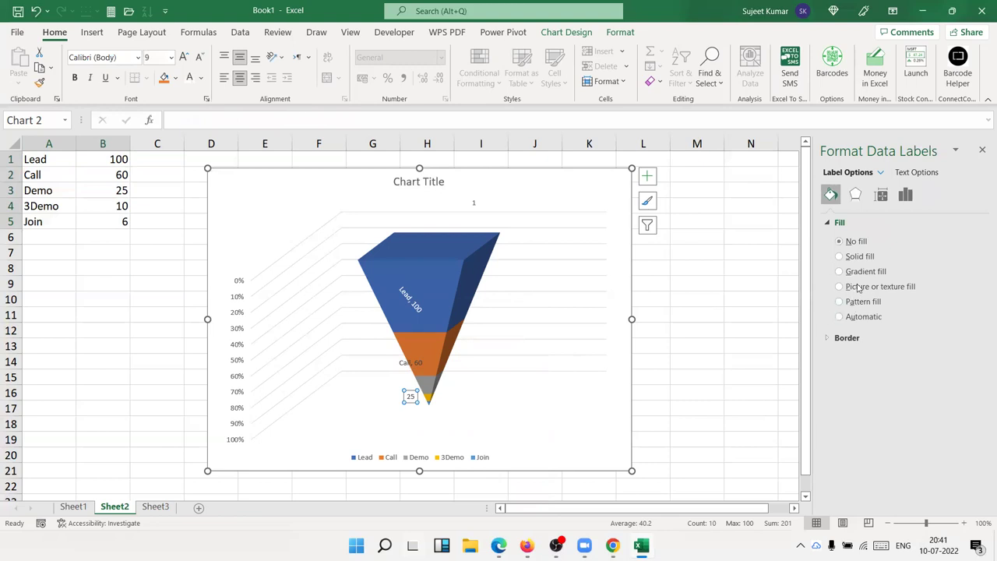
left_click(905, 196)
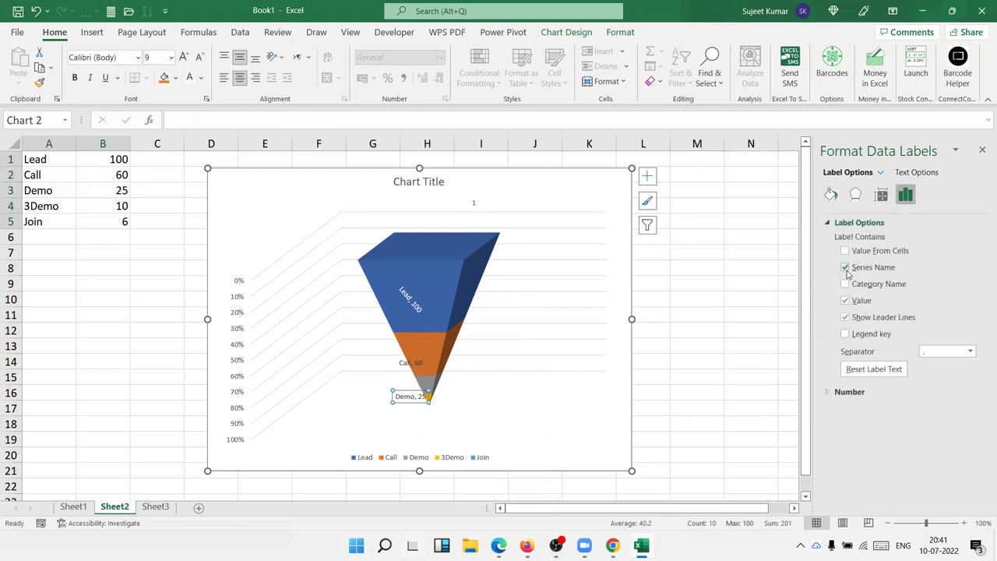
left_click(428, 407)
left_click(420, 396)
left_click(478, 378)
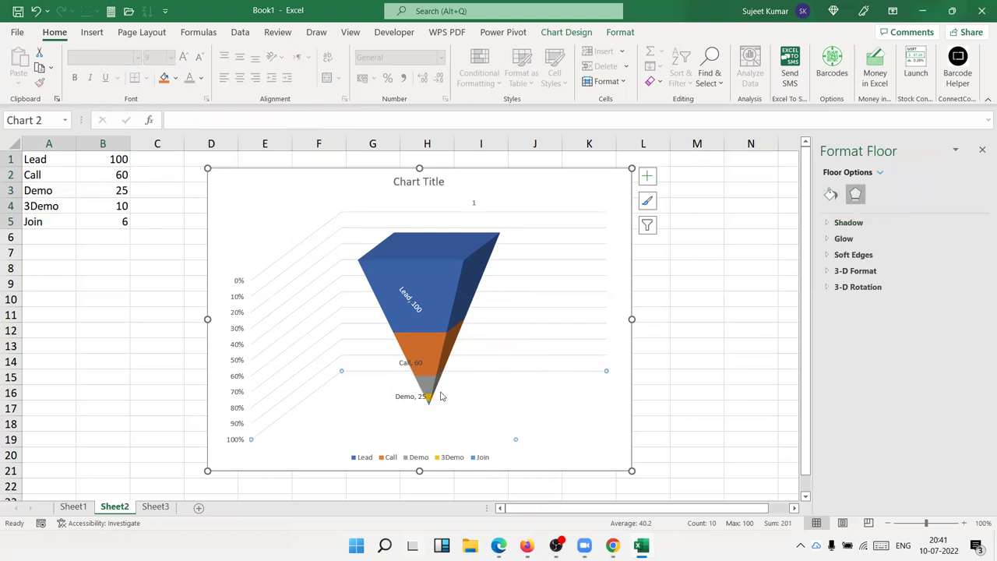
Delete the chart legend and the vertical 0–100% percentage axis
left_click(440, 344)
left_click(587, 451)
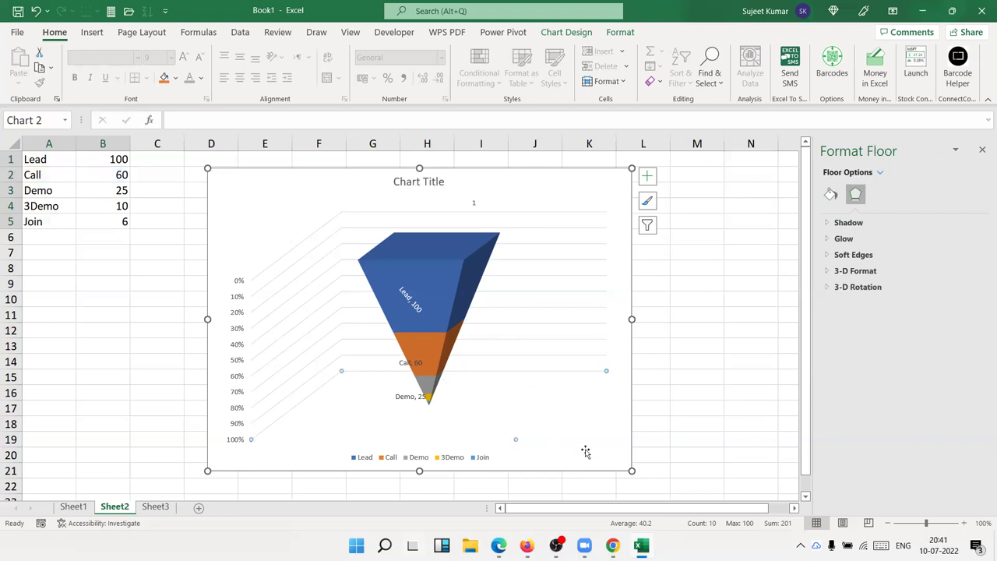
left_click(474, 459)
key("Delete")
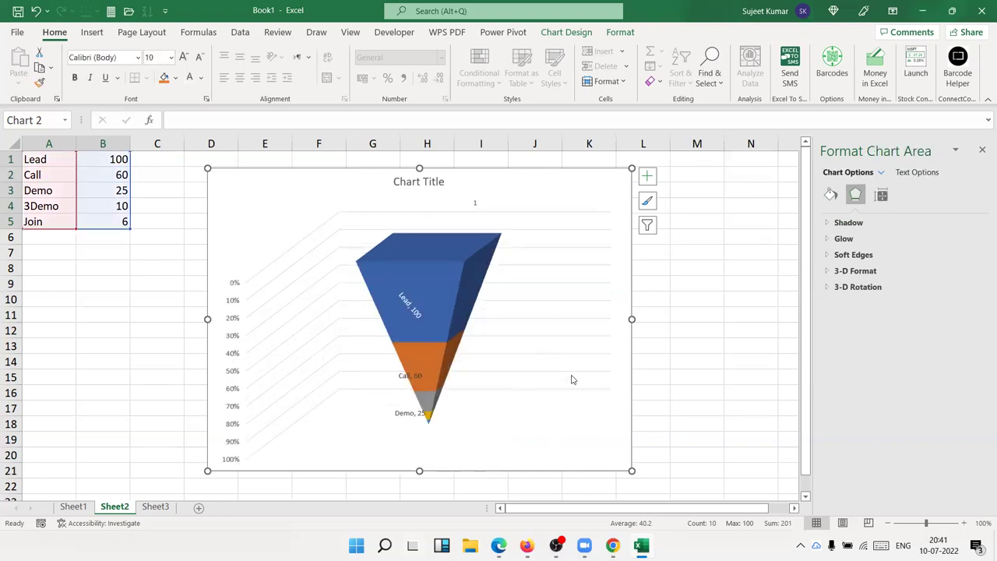
left_click(570, 378)
left_click(232, 305)
key("Delete")
Delete the Chart Title, undoing an accidental deletion of the whole chart
left_click(398, 187)
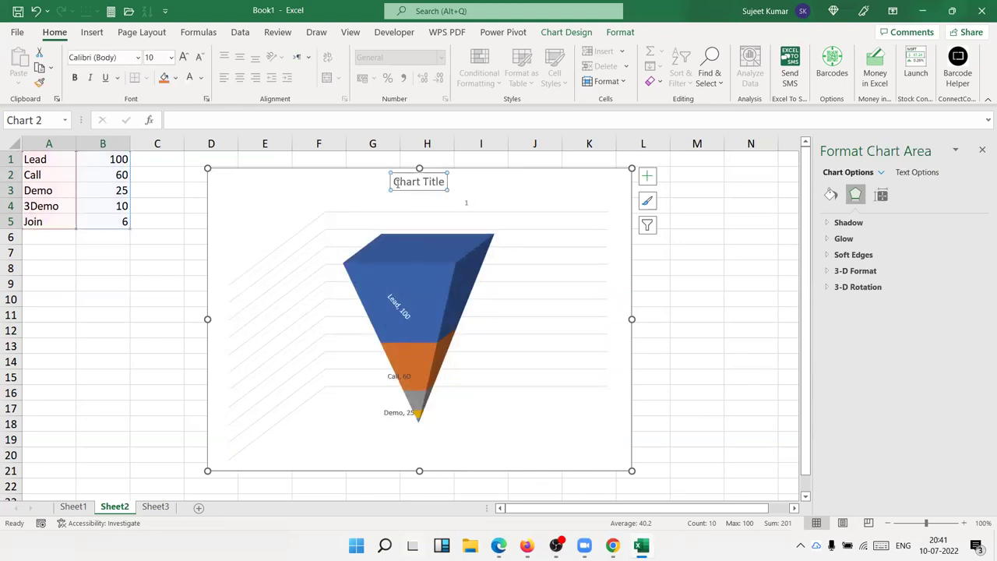
key("Escape")
key("Delete")
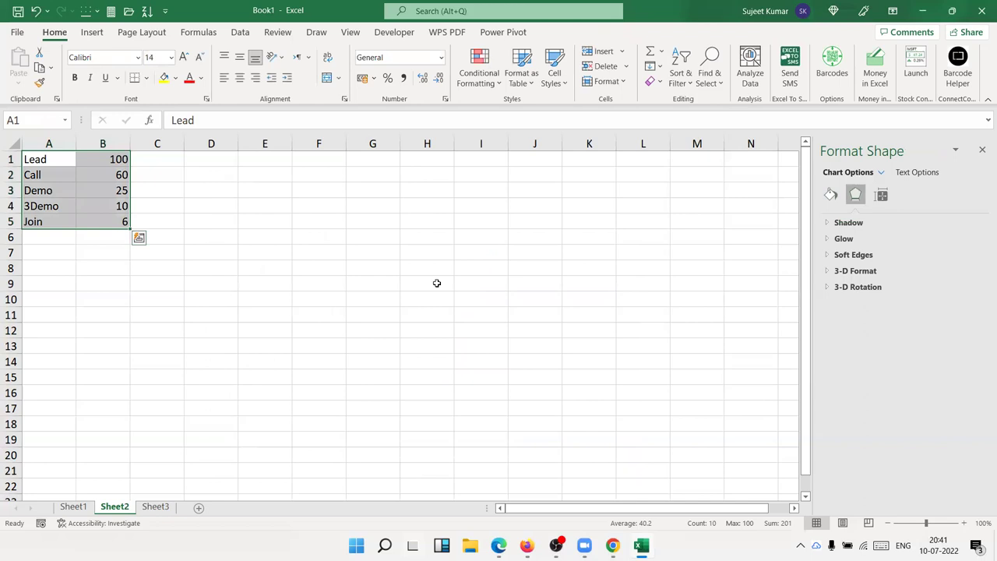
key("ctrl+z")
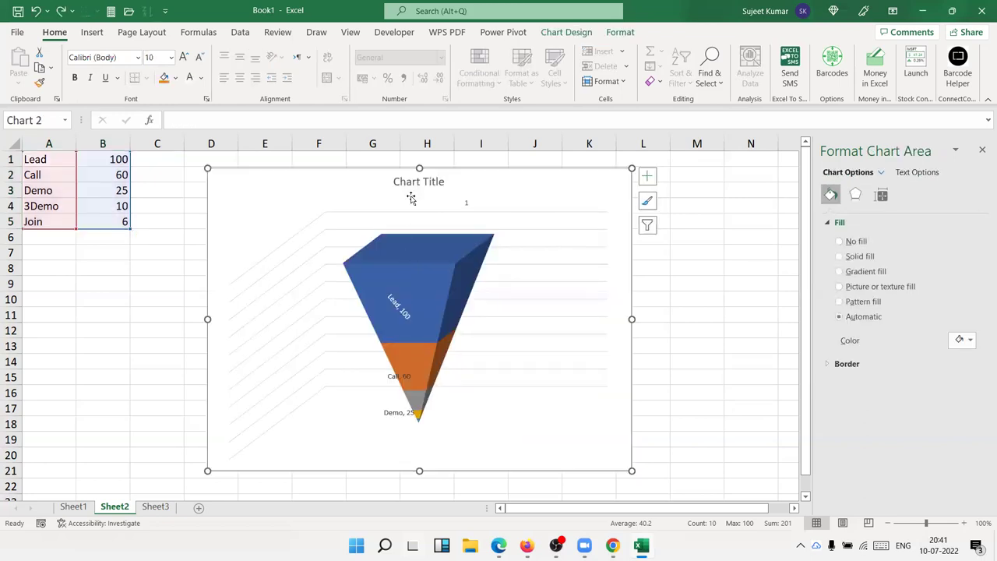
left_click(411, 182)
key("Delete")
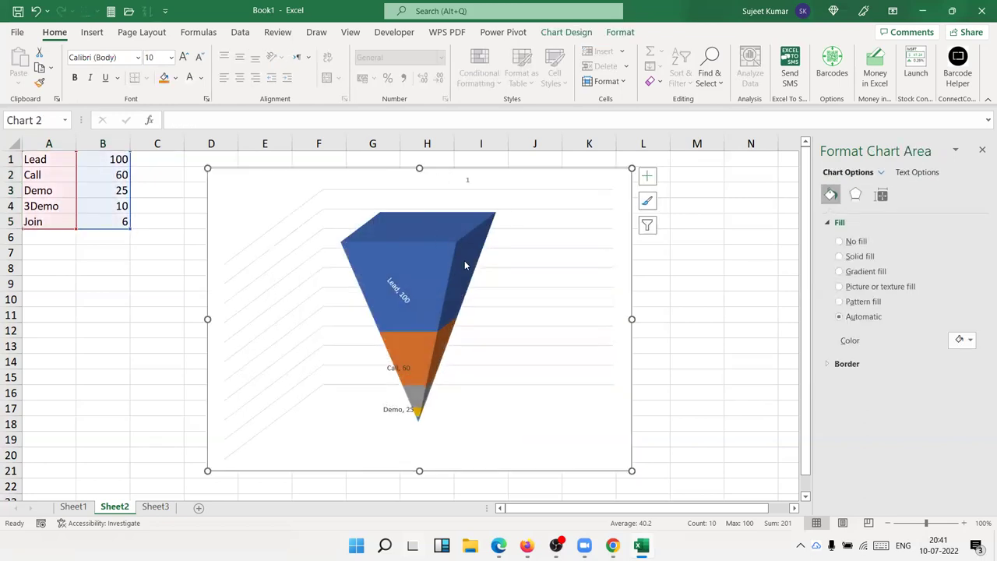
left_click(548, 230)
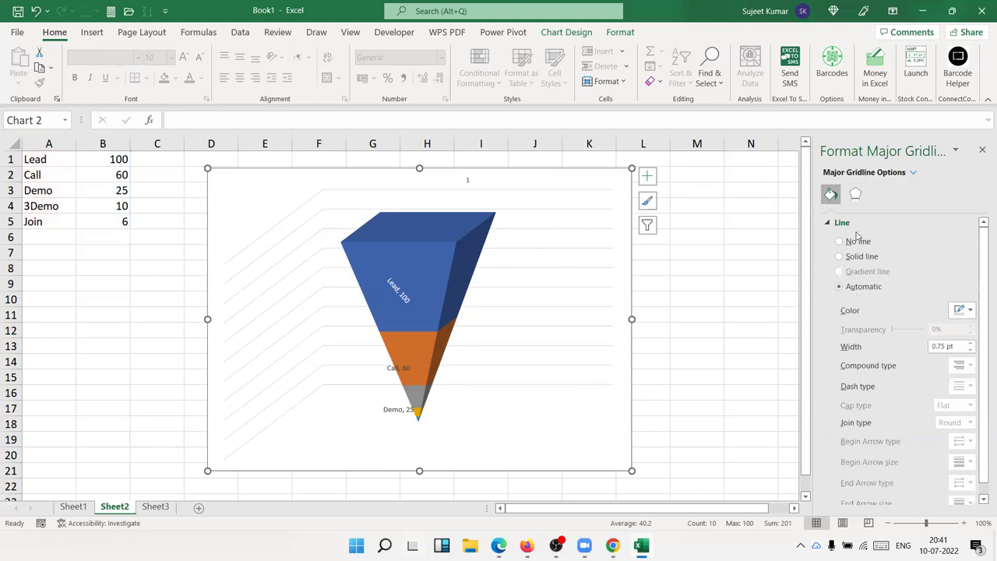
Set the funnel series' Gap Depth to 10%
left_click(856, 199)
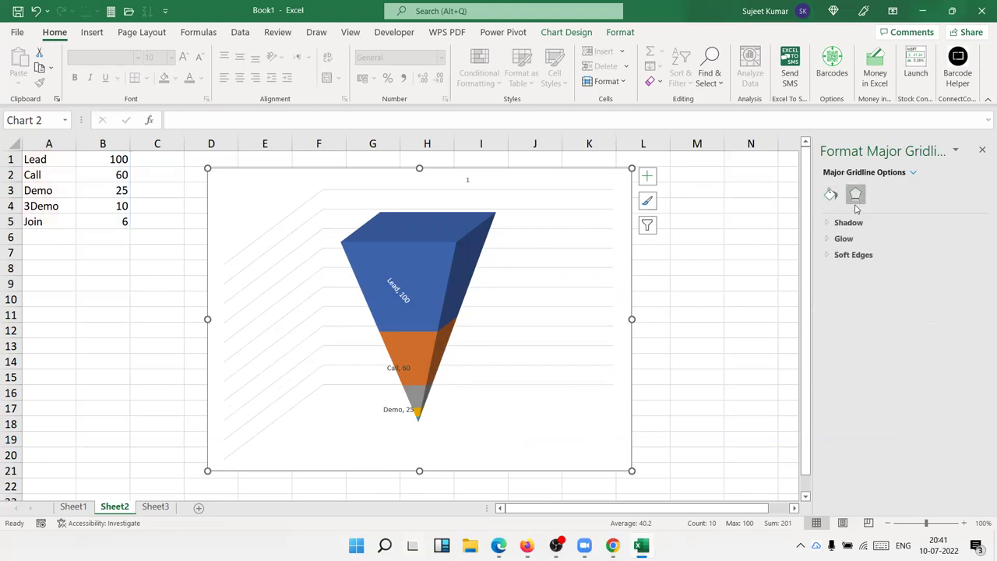
left_click(452, 248)
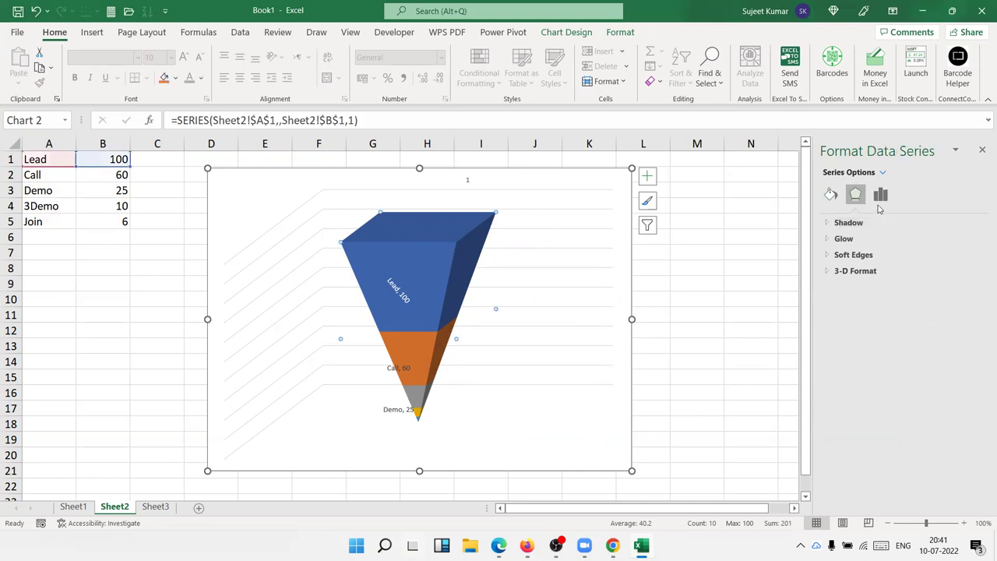
left_click(881, 197)
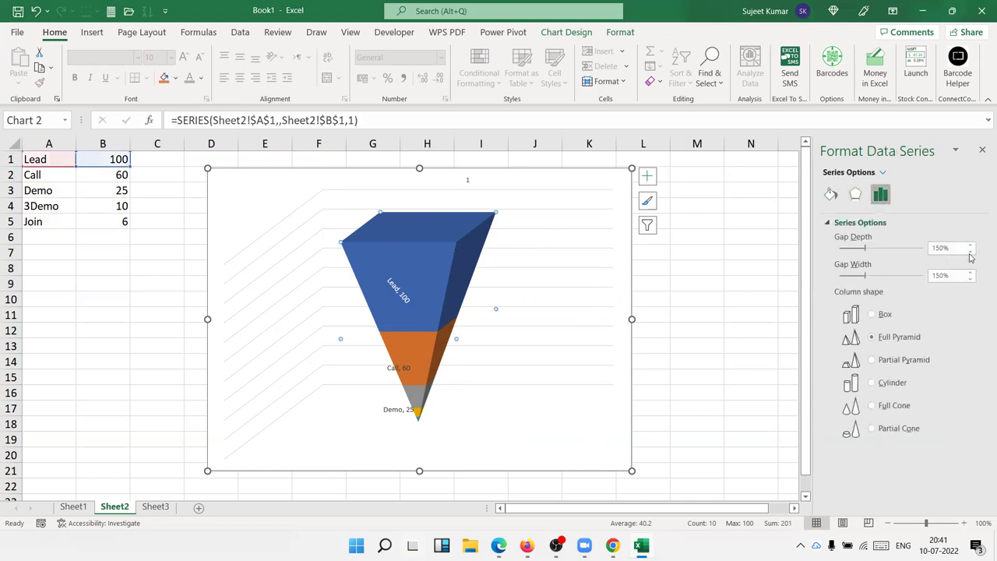
left_click(970, 245)
left_click(970, 244)
left_click(969, 245)
left_click(970, 245)
left_click(970, 251)
left_click(969, 252)
left_click(970, 252)
left_click(970, 252)
left_click(953, 245)
type("10")
key("Tab")
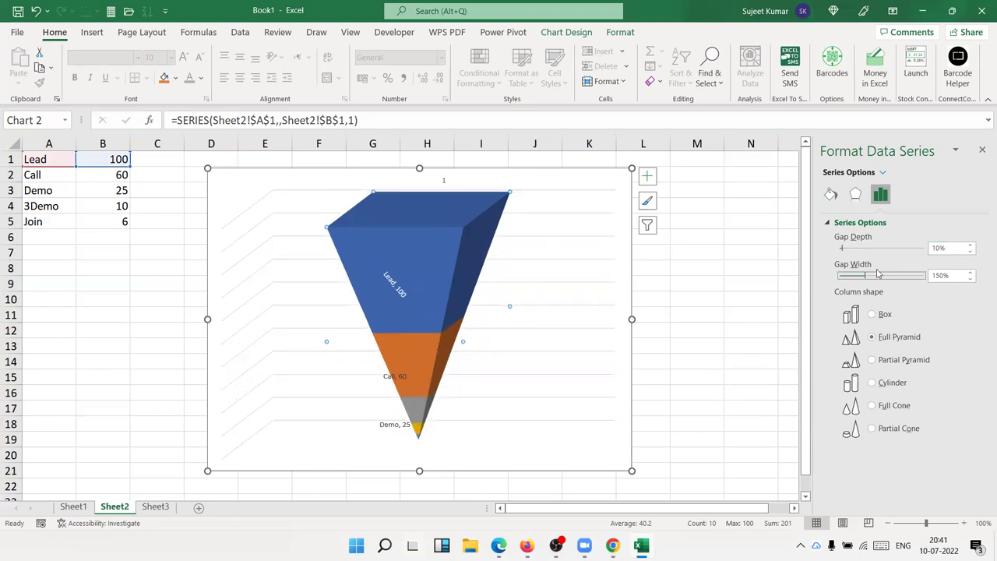
Set the series' Gap Width to 100%
double_click(951, 277)
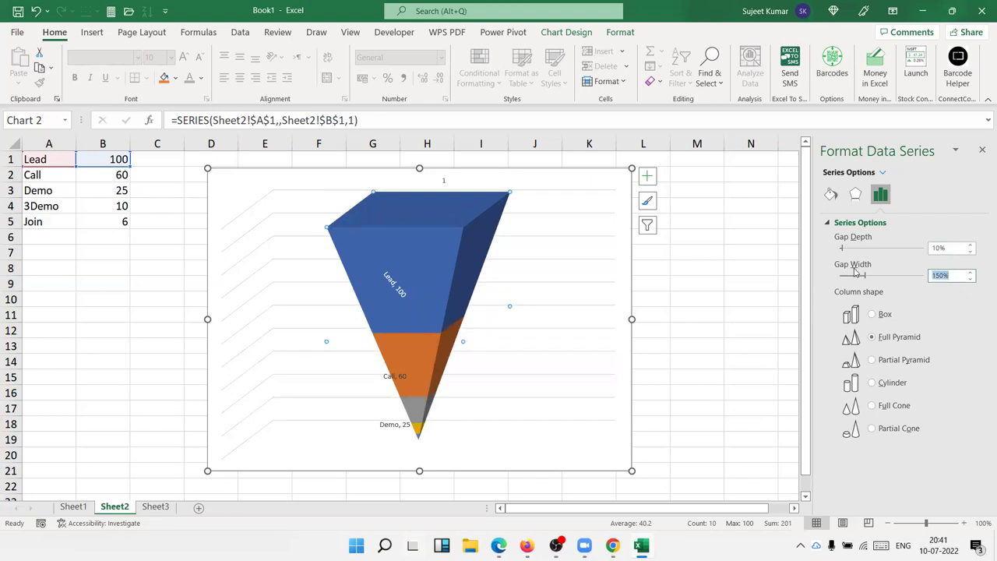
type("0")
key("Tab")
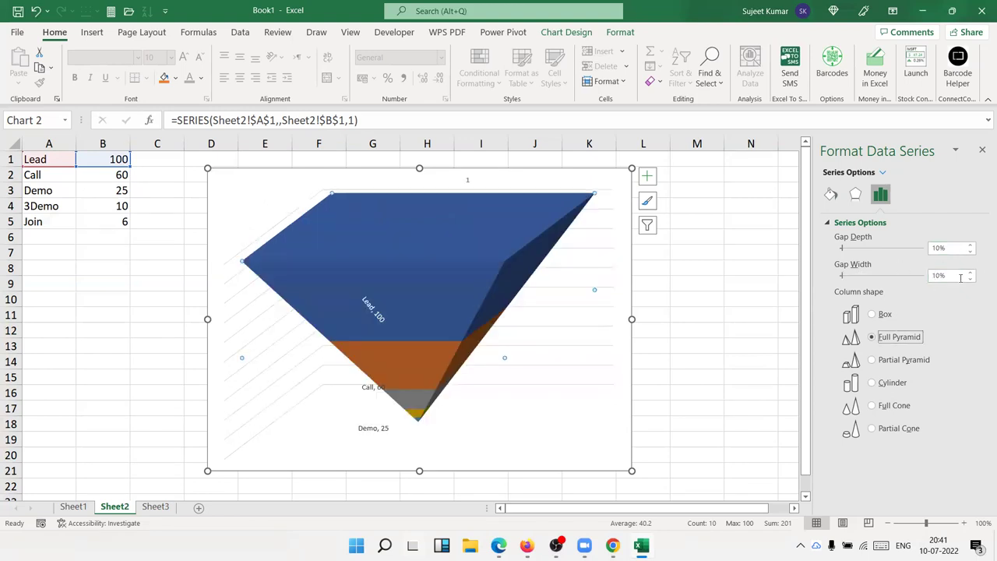
left_click_drag(945, 278, 917, 274)
type("10")
key("Tab")
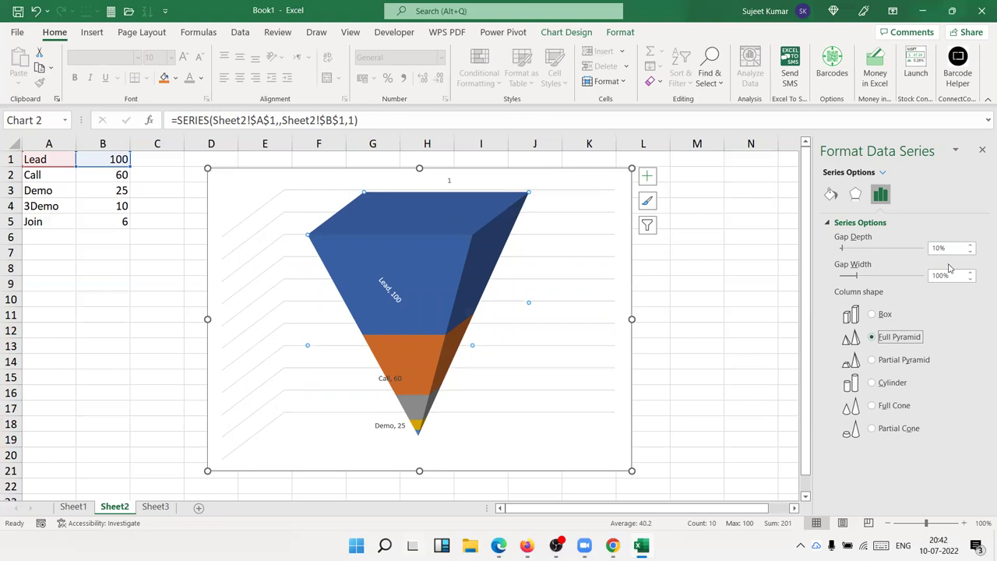
Adjust the funnel series to a 130% gap width and 50% gap depth
left_click(597, 356)
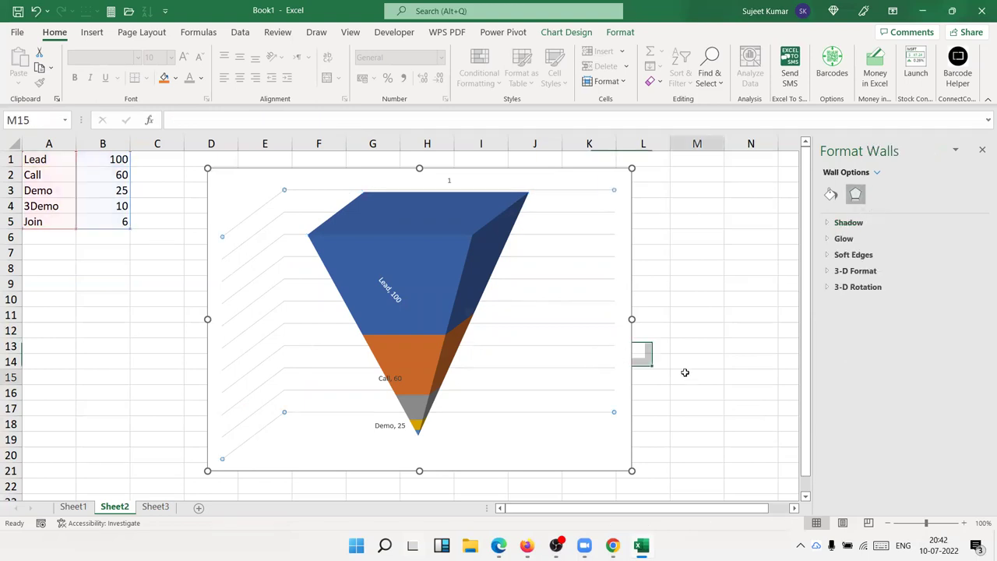
key("Escape")
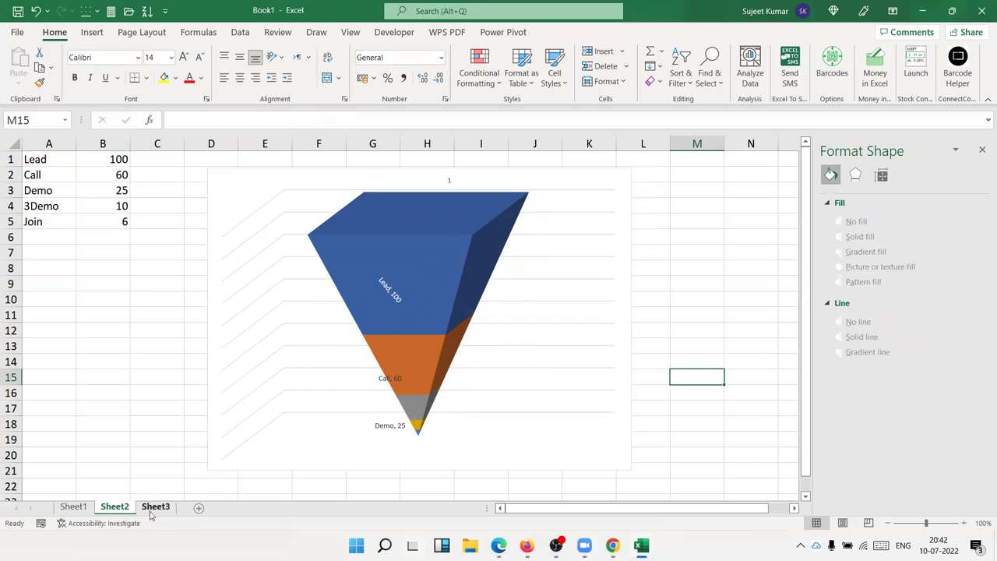
left_click(456, 249)
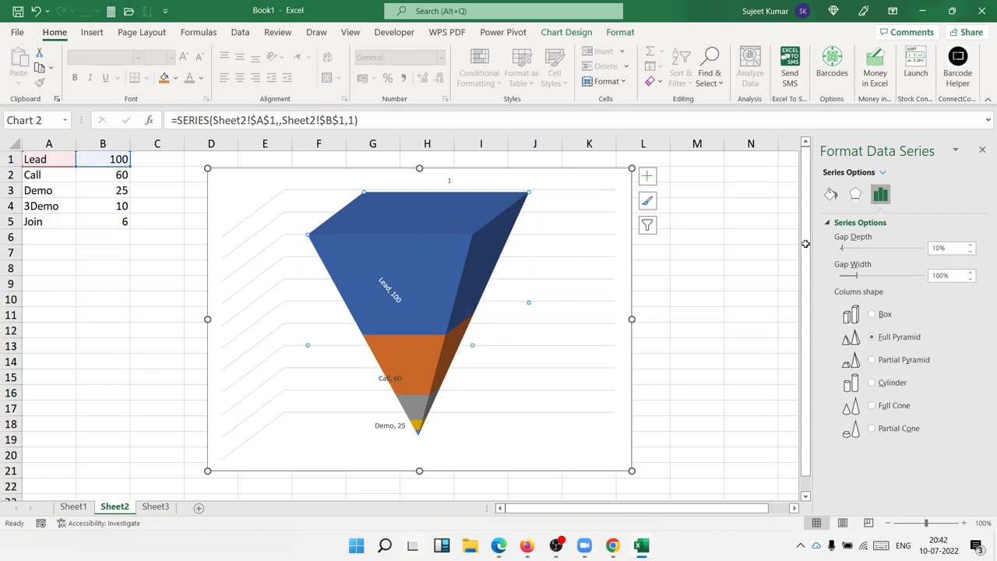
left_click(846, 281)
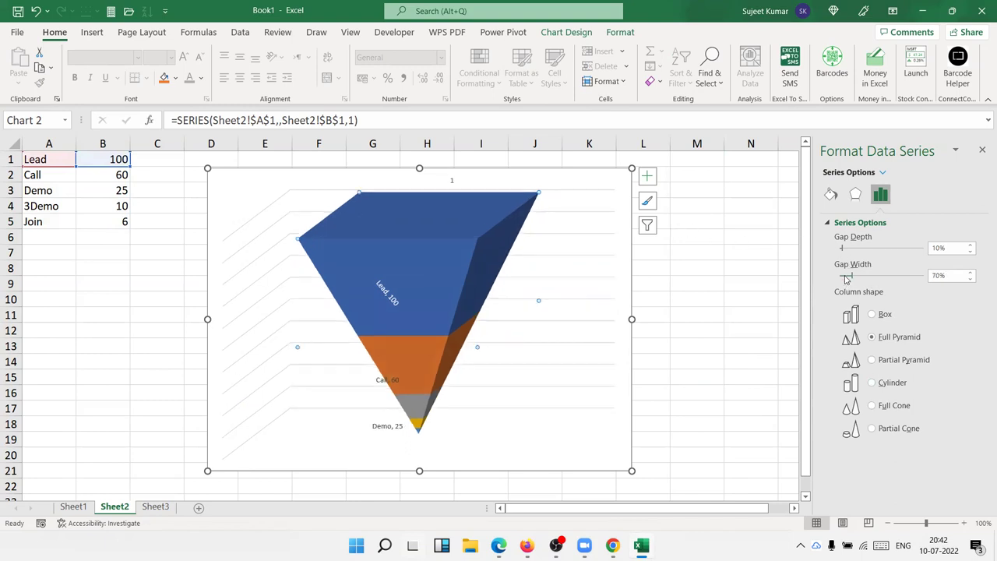
left_click(877, 278)
left_click(874, 278)
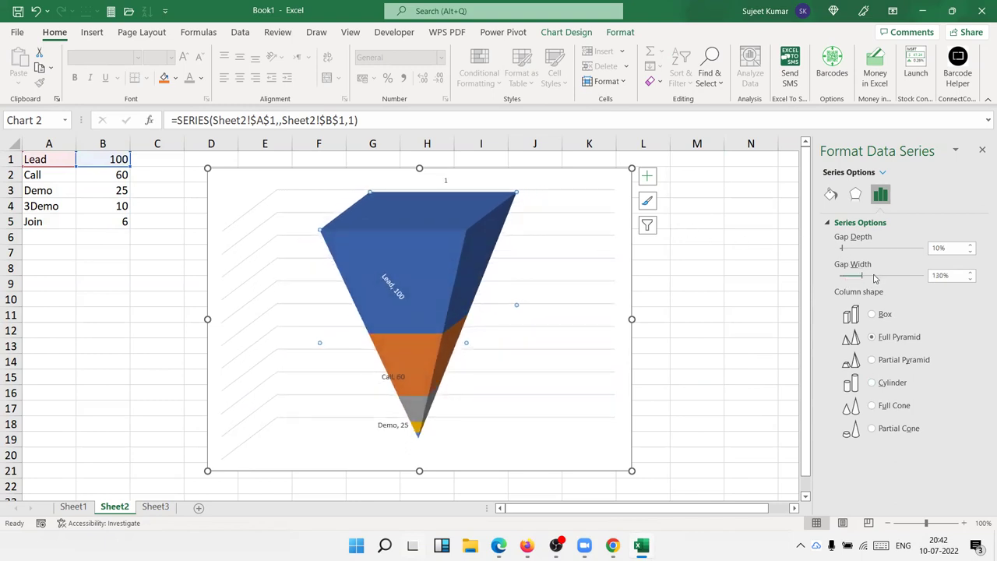
left_click(856, 249)
left_click(861, 251)
left_click(865, 251)
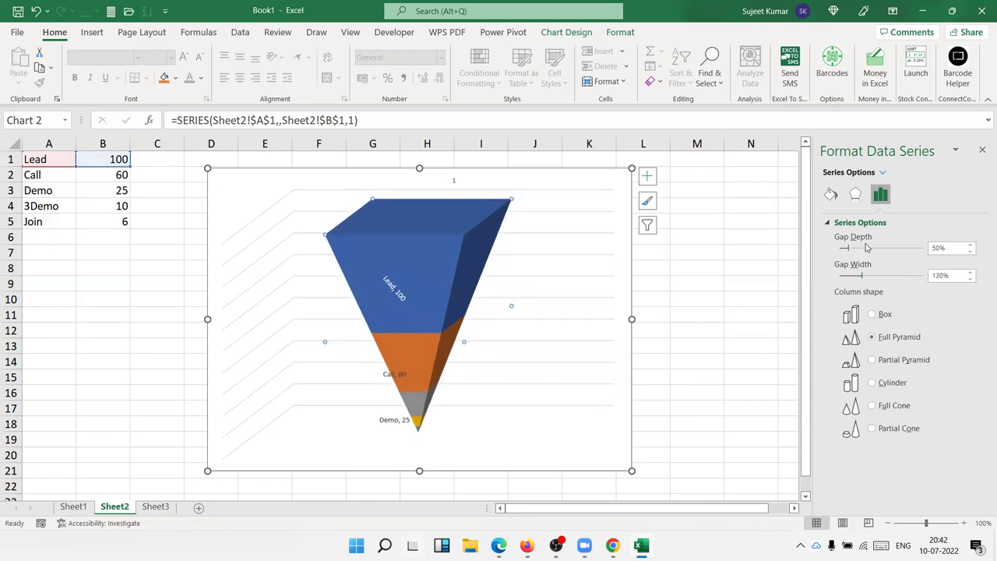
Deselect the chart and switch to the empty Sheet3
left_click(483, 457)
left_click(674, 374)
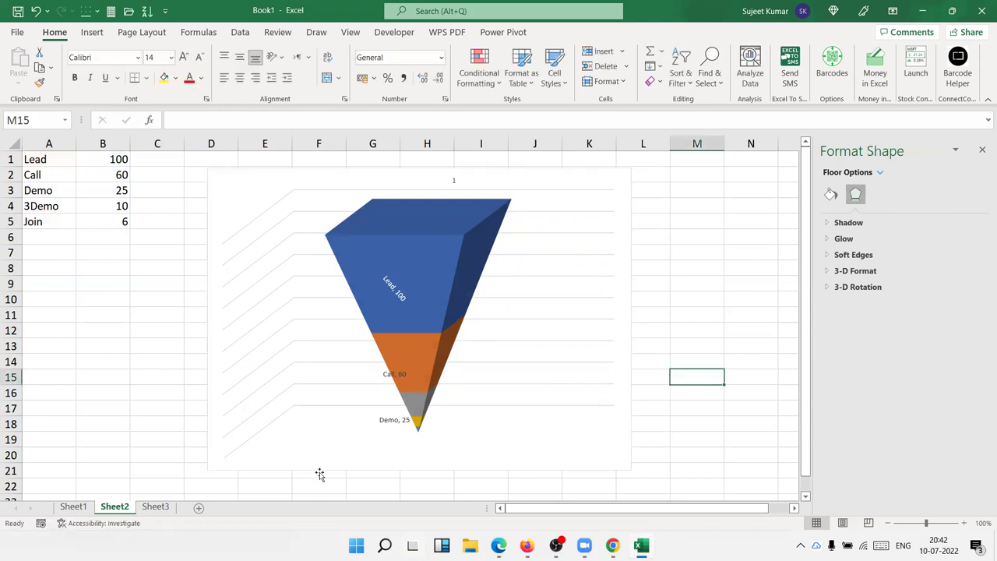
left_click(158, 507)
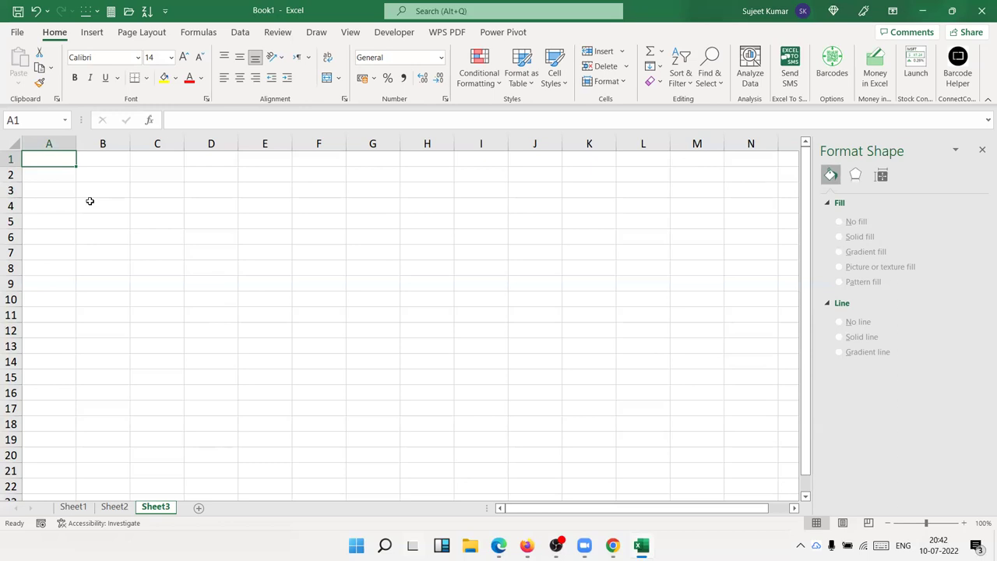
Enter 25% in cell B2 of Sheet3
left_click(105, 201)
left_click(88, 187)
left_click(124, 172)
type("25")
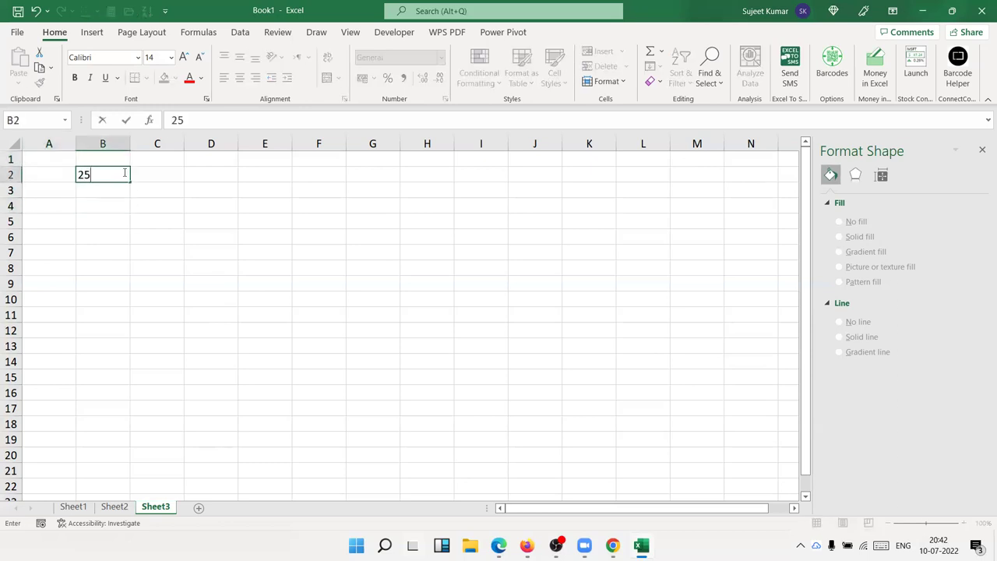
type("%")
key("Return")
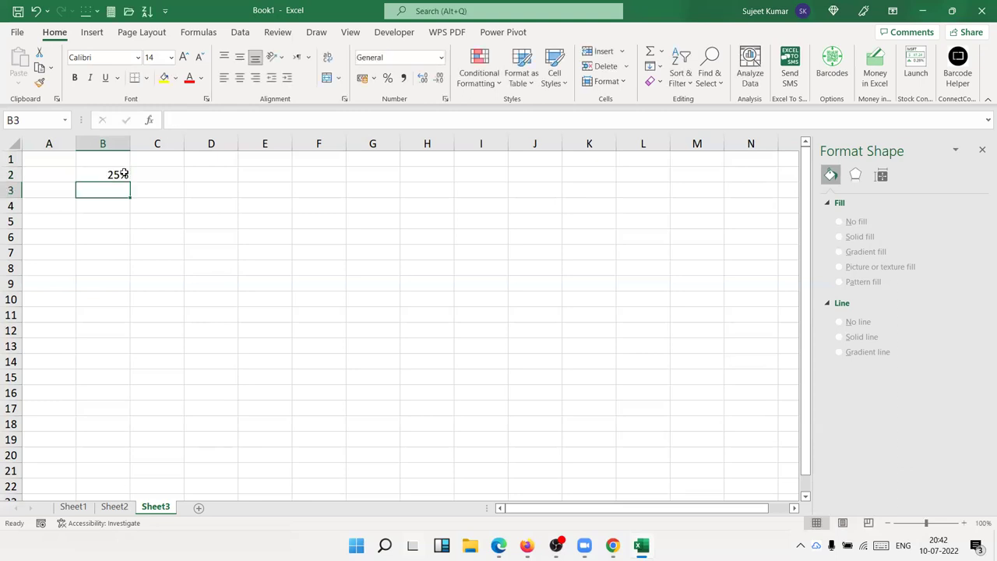
Close the Format Shape pane and select cell B3
left_click(981, 148)
left_click(244, 248)
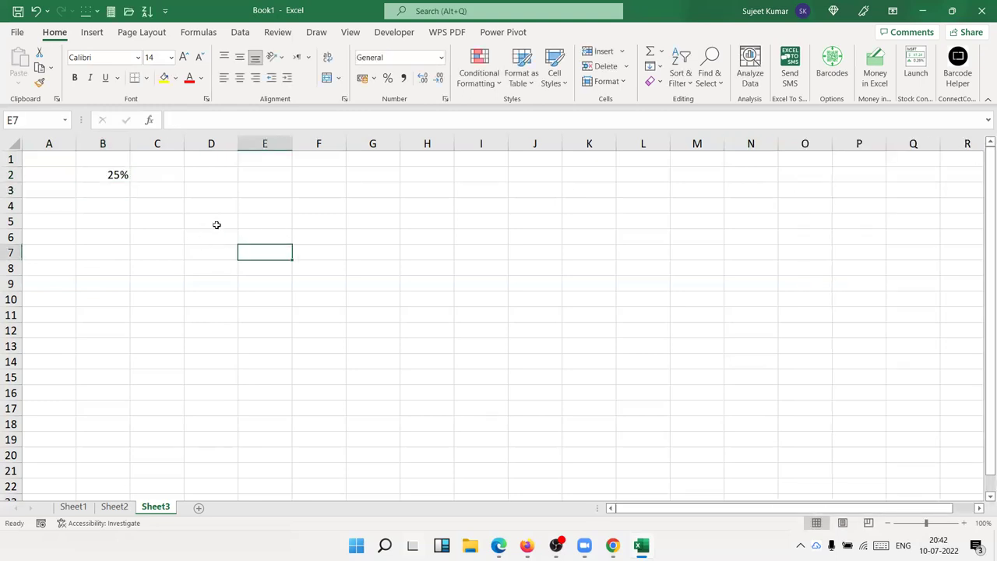
left_click_drag(301, 191, 612, 366)
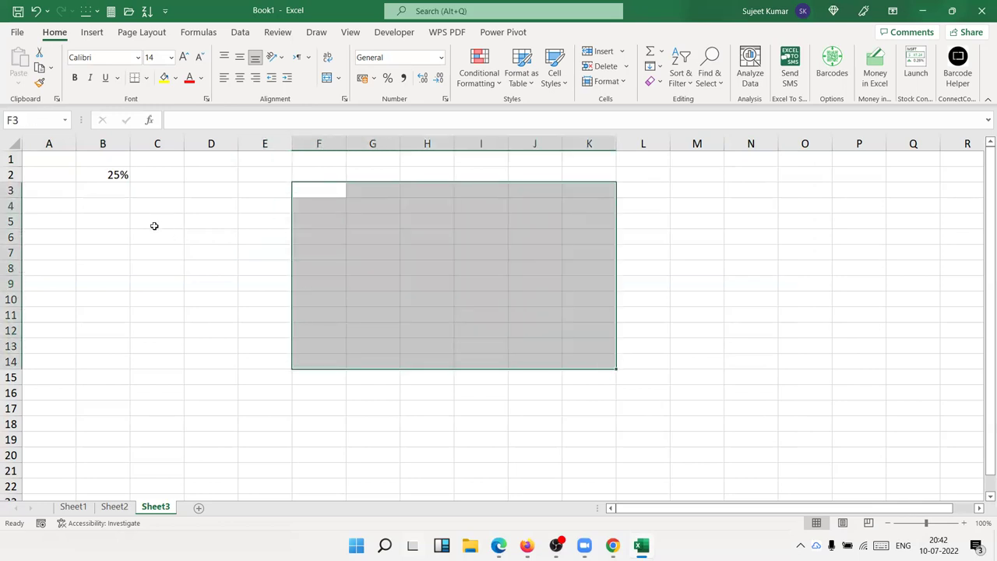
left_click(124, 191)
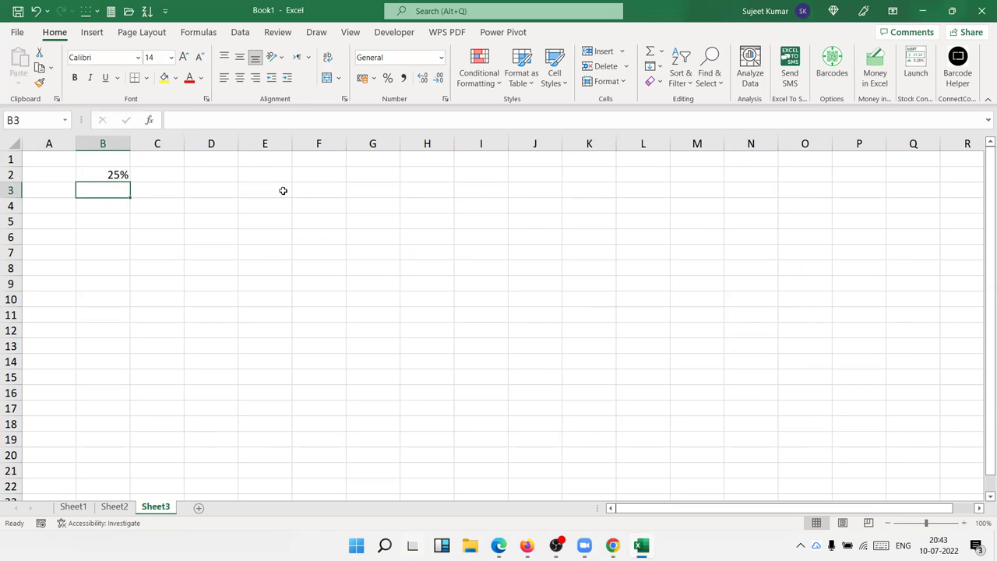
type("1")
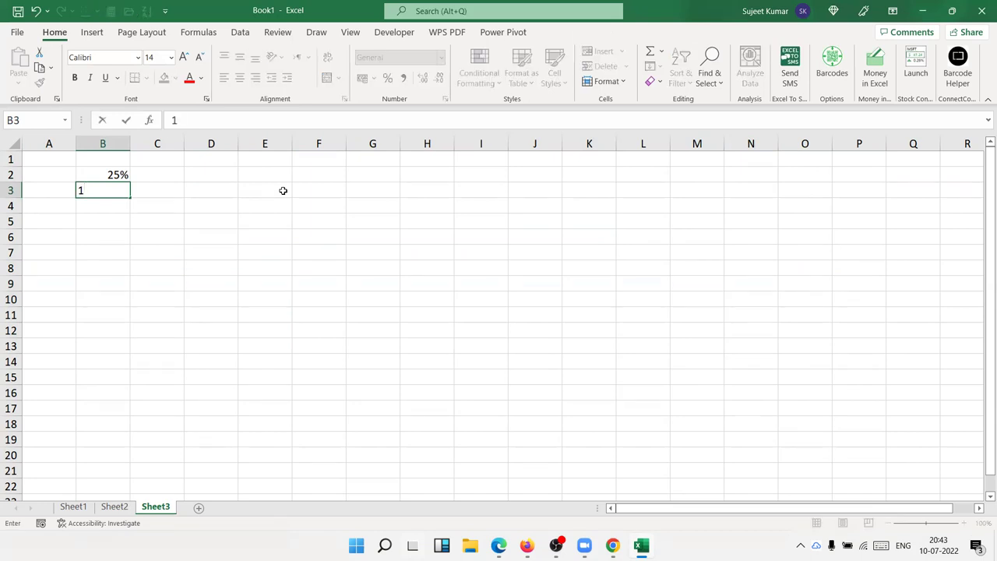
key("Escape")
type("=")
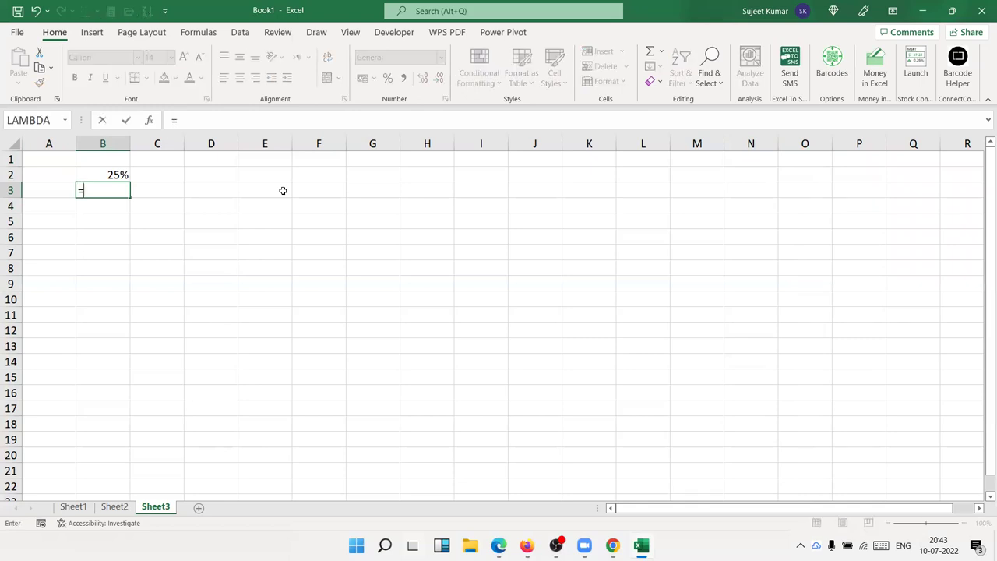
type("50")
type("%-")
key("Up")
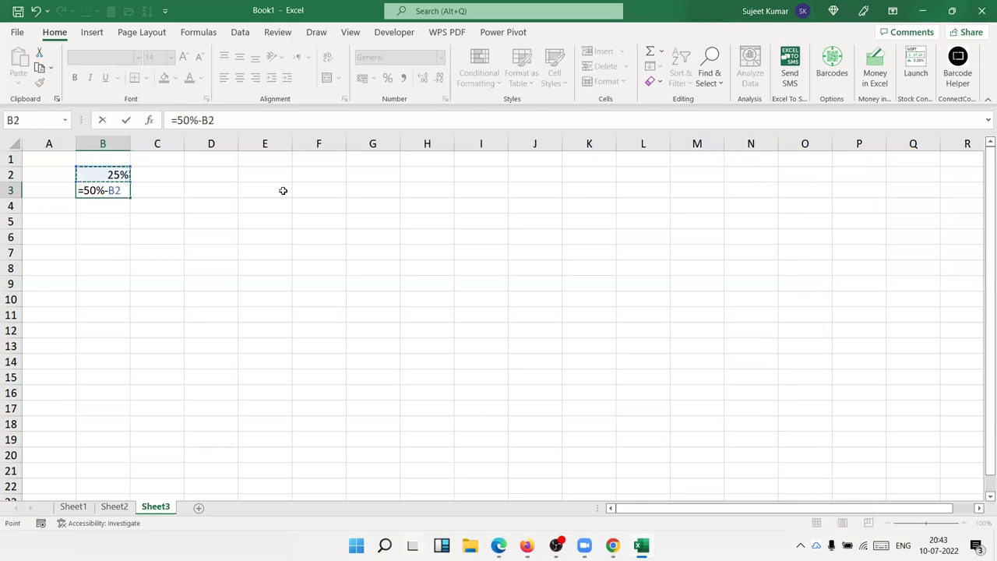
key("Return")
type("100")
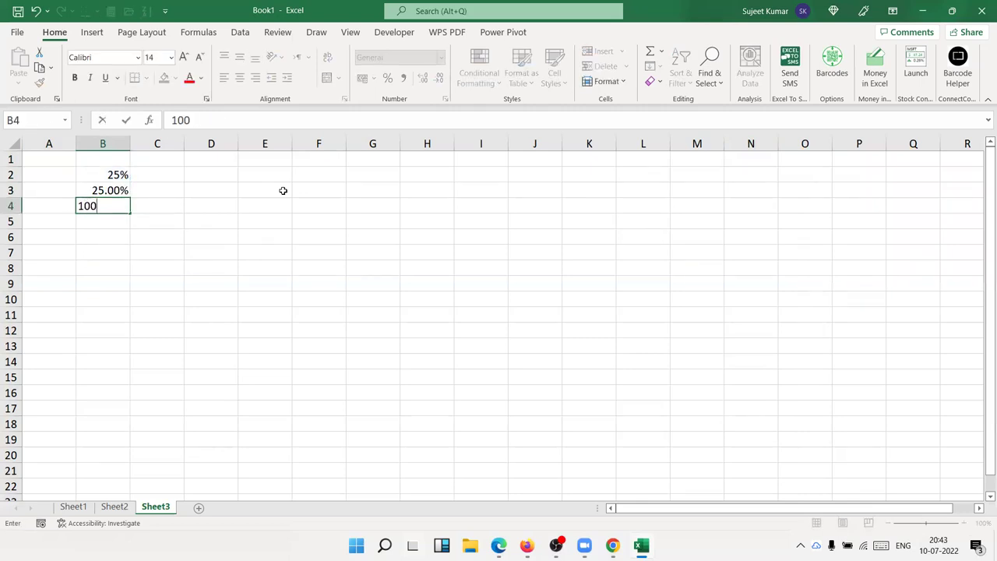
type("%")
key("Return")
key("Up")
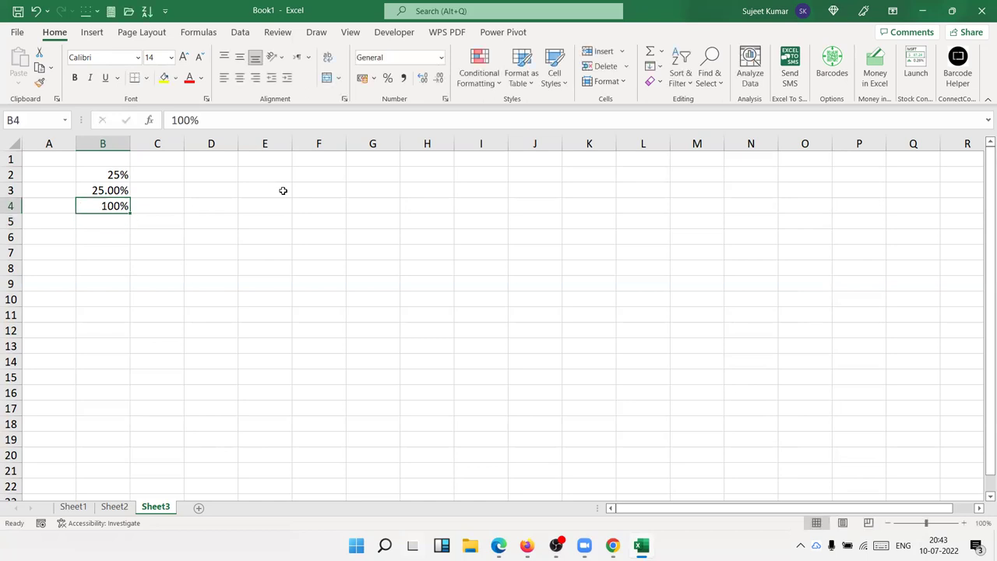
key("Up")
key("Up")
key("Down")
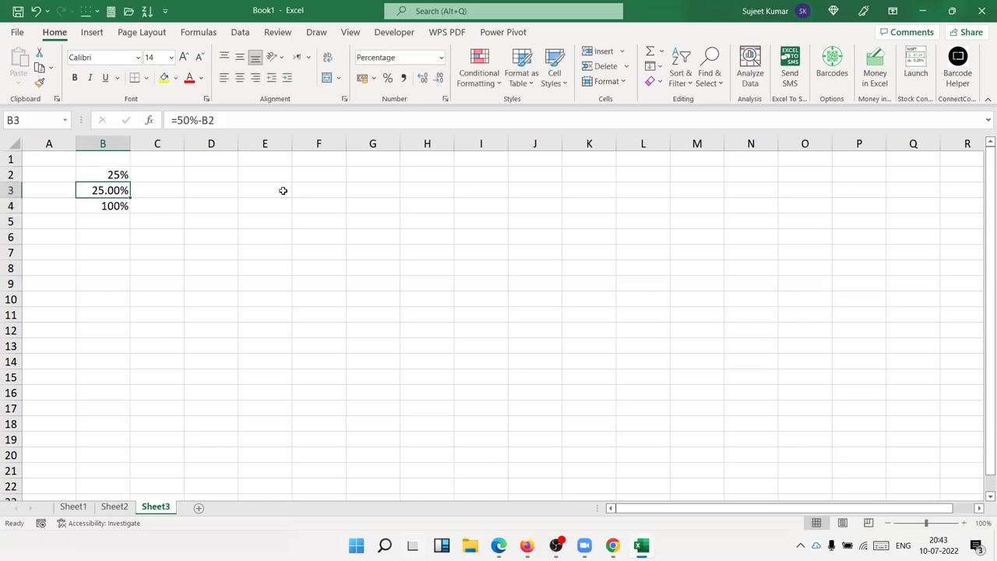
key("Up")
key("Down")
key("shift+Down")
key("Delete")
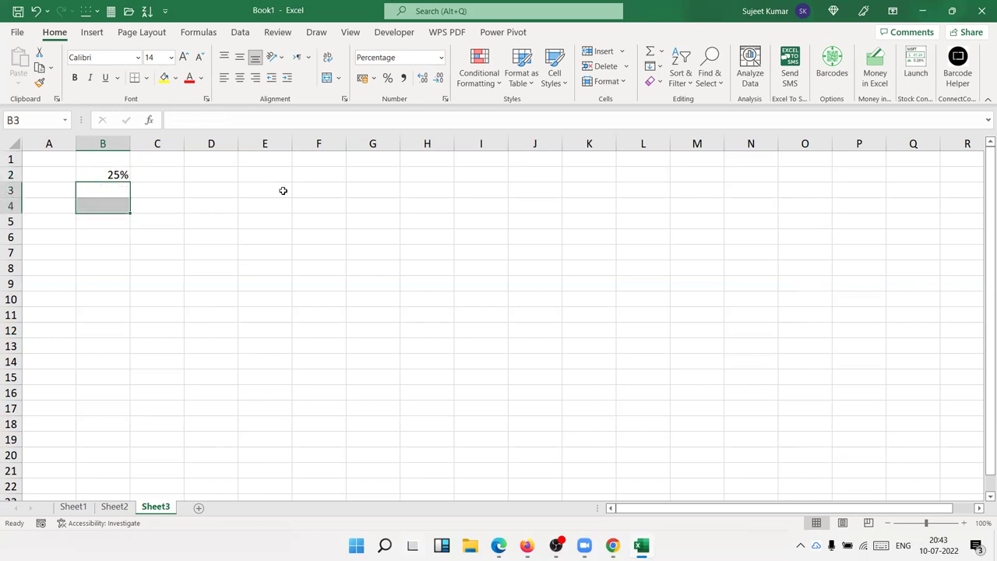
key("Down")
key("Down")
key("Down")
key("Down")
type("=")
Enter =B2/2 in B7, =50%-B7 in B8 and 50% in B9
key("Up")
key("Up")
key("Up")
key("Up")
key("Up")
type("/2")
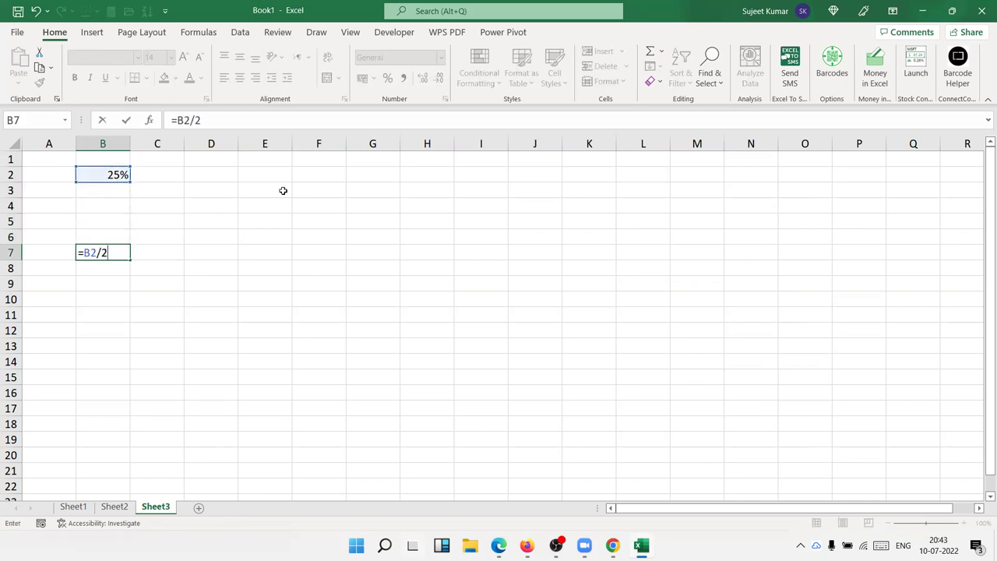
key("Return")
type("=50%")
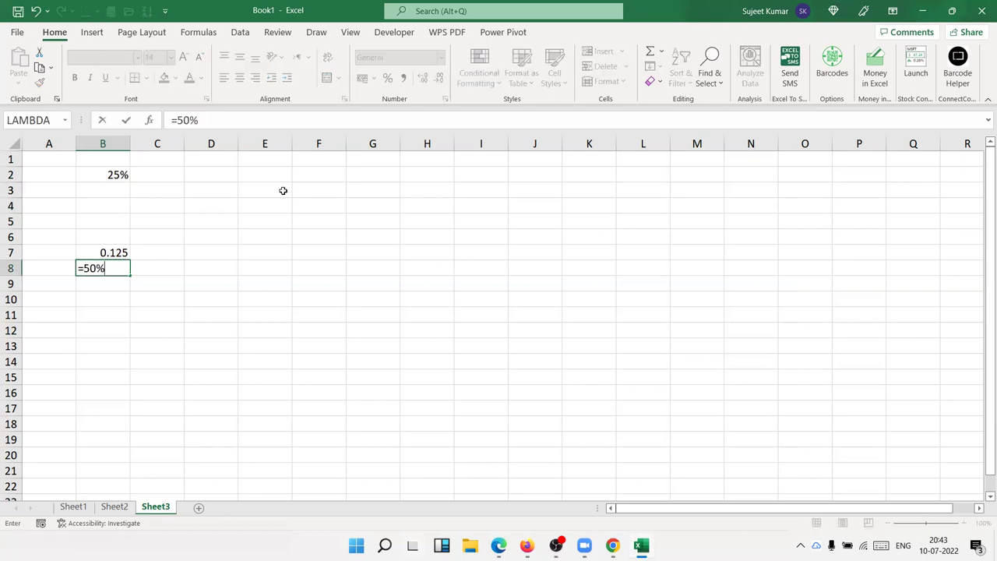
key("Up")
key("Return")
type("50%")
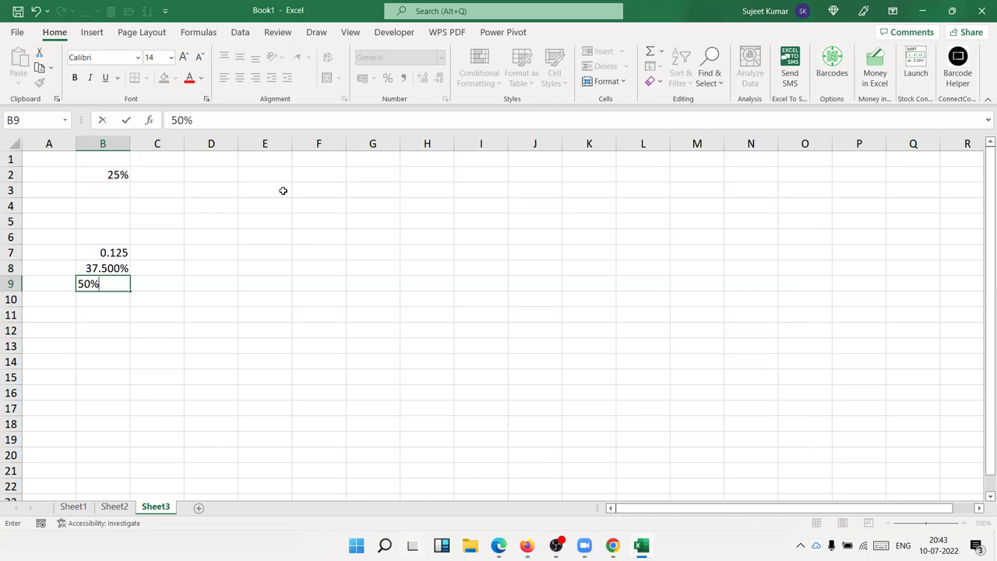
key("Return")
Format B7:B9 as percentages (13%, 38%, 50%) and select the range
key("Up")
key("shift+Up")
key("shift+Up")
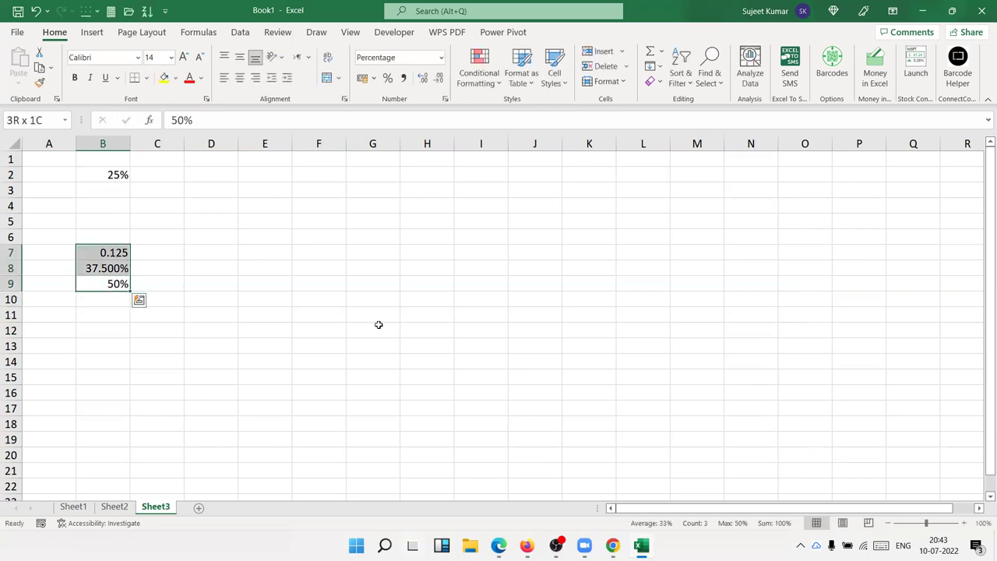
key("ctrl+q")
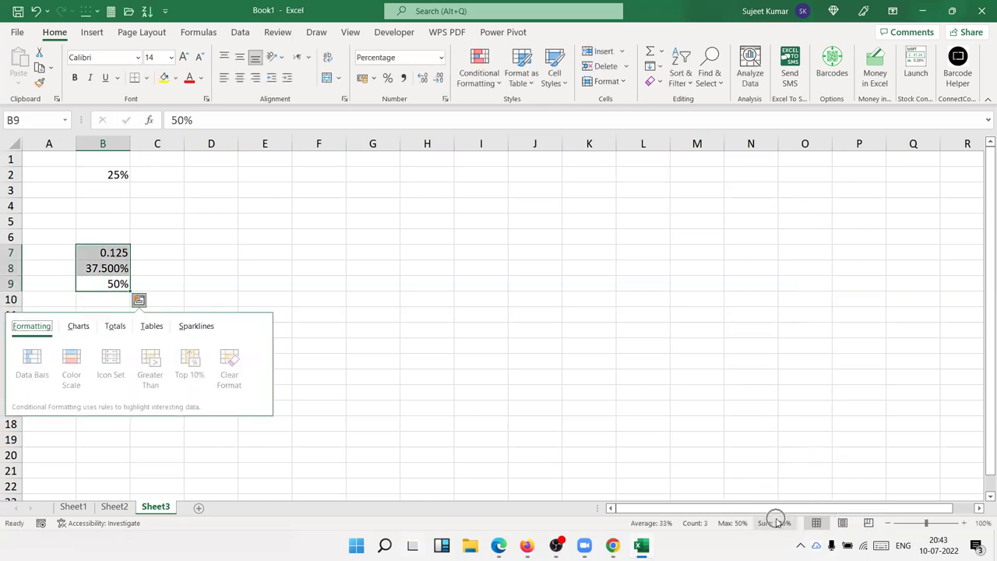
left_click(126, 252)
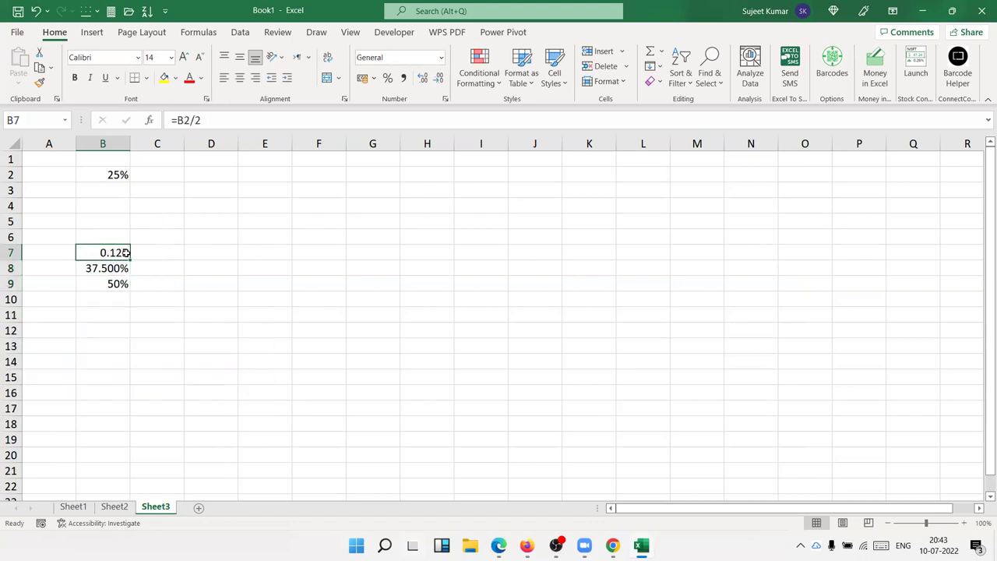
key("ctrl+shift+5")
key("Down")
key("ctrl+shift+5")
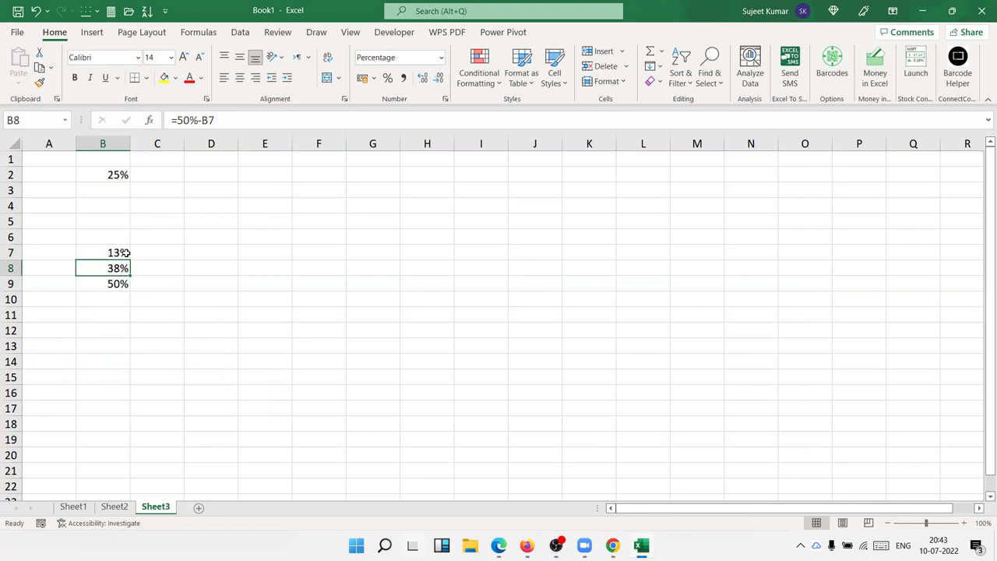
key("Up")
key("shift+Down")
key("shift+Down")
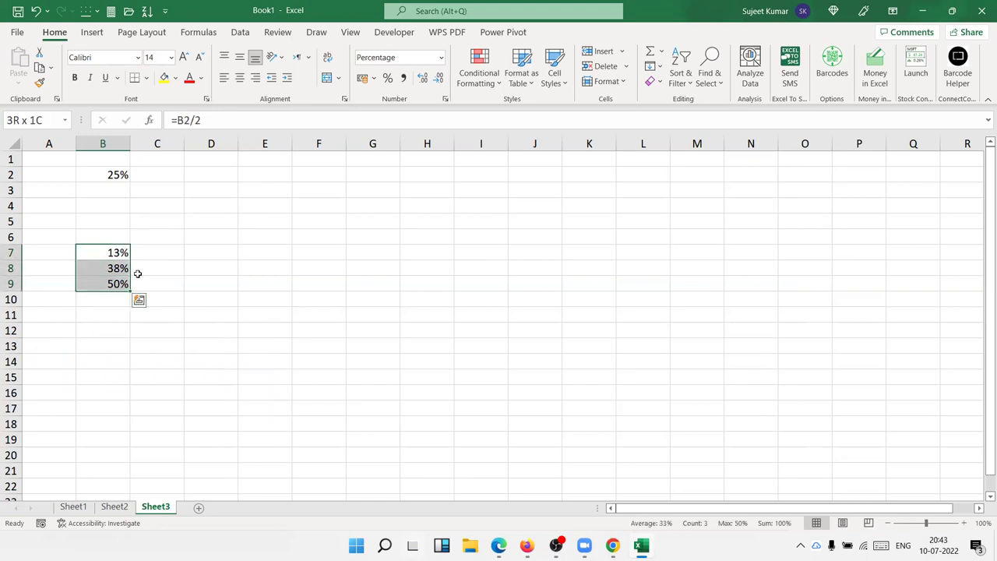
Insert a 2-D pie chart from B7:B9
left_click(92, 32)
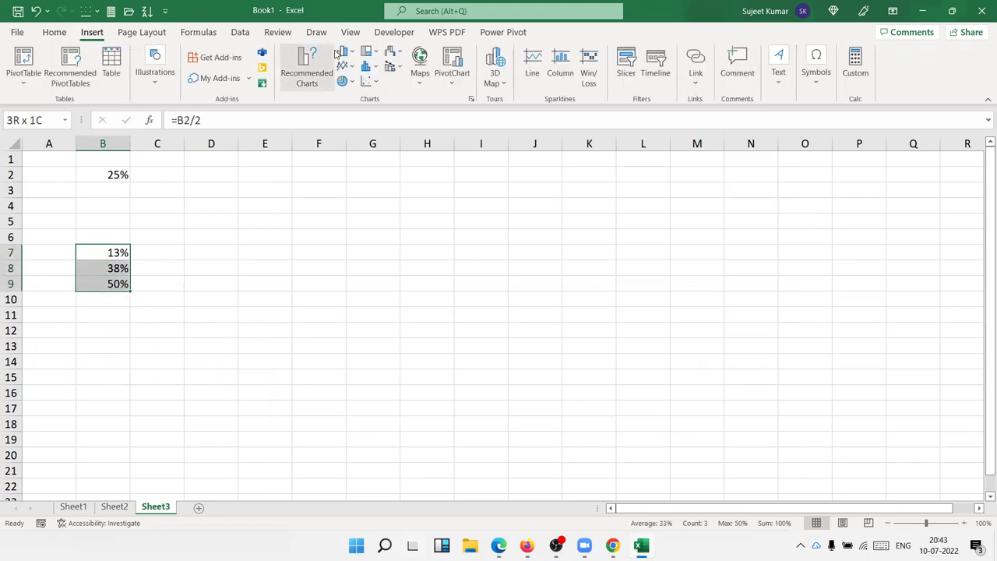
left_click(350, 83)
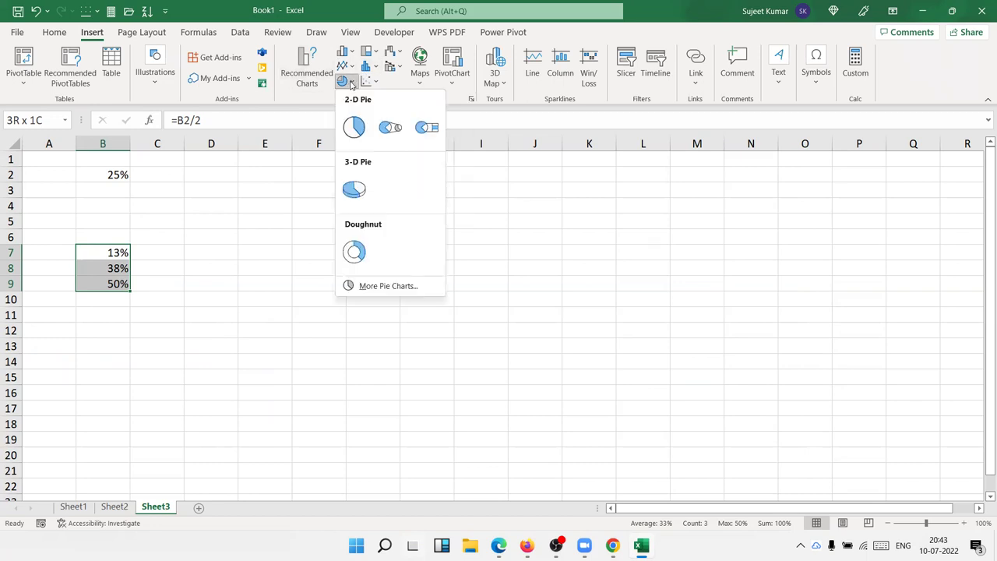
left_click(354, 127)
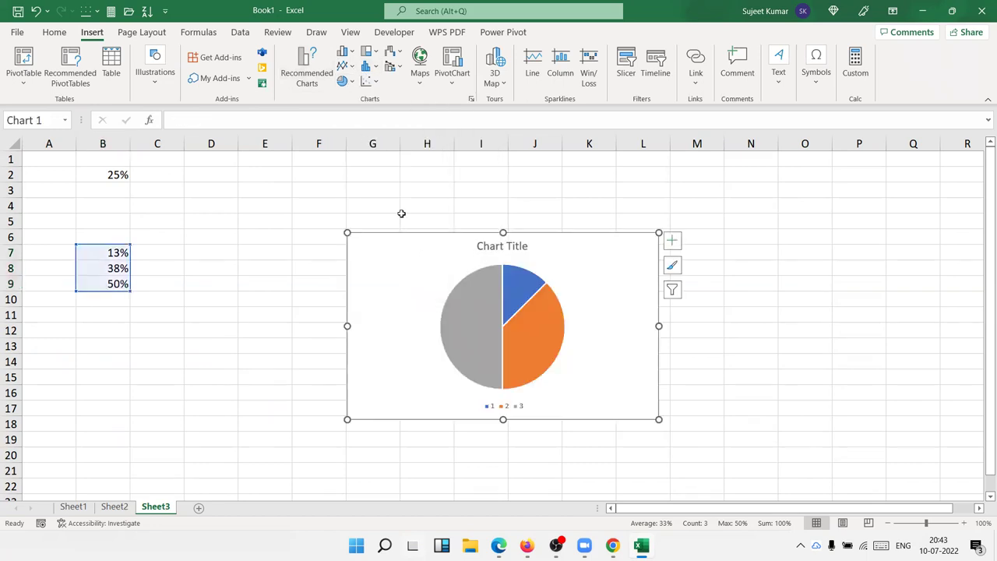
double_click(408, 241)
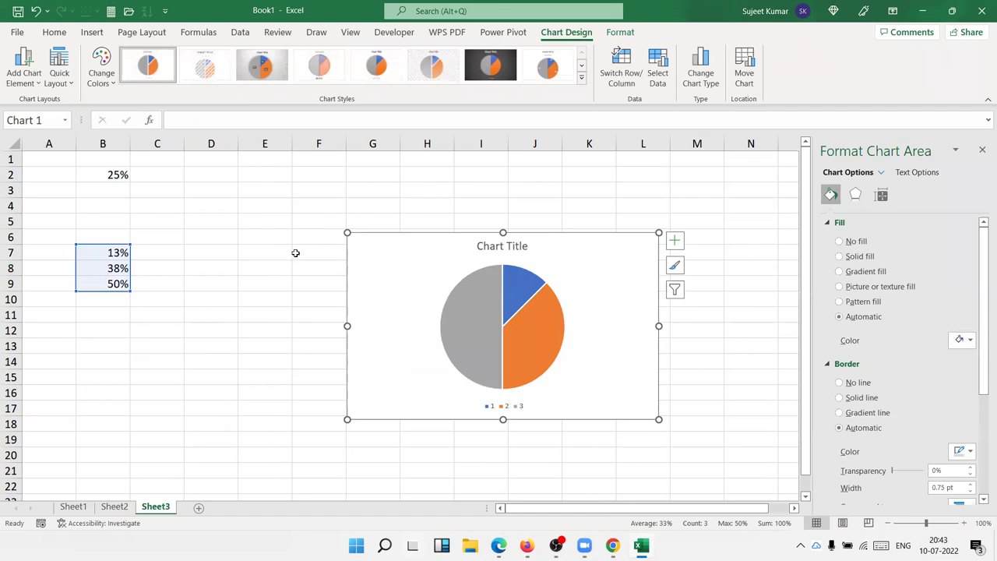
Move the pie chart up beside the data and enlarge it from its corner
left_click(224, 252)
left_click(464, 274)
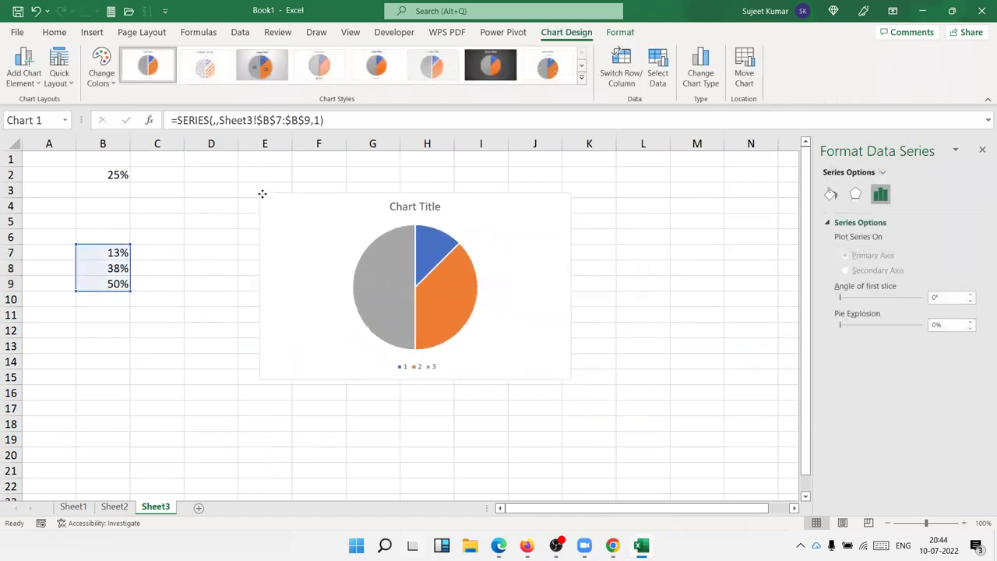
left_click_drag(347, 232, 233, 181)
left_click_drag(543, 371, 618, 429)
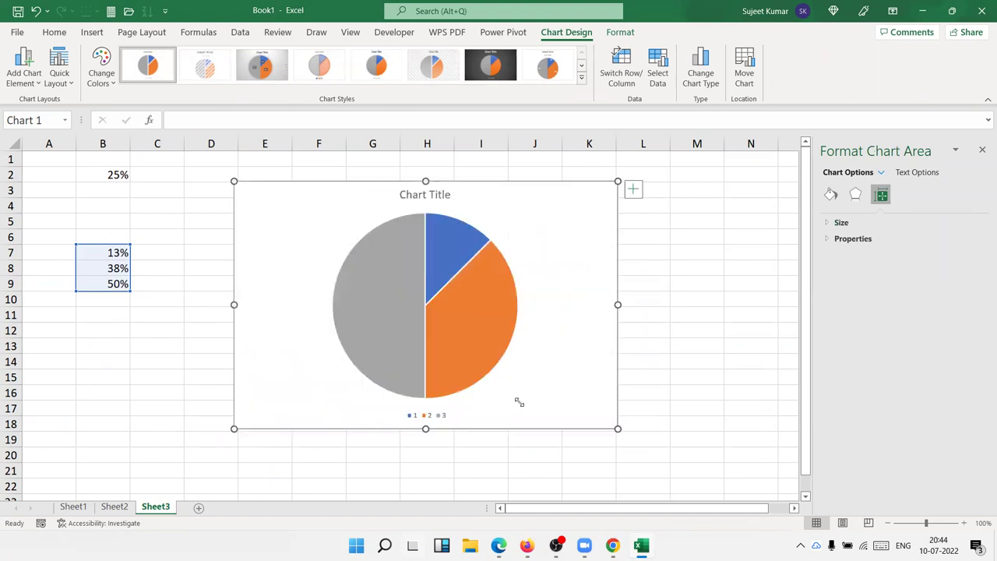
Delete the chart legend and set the pie's first-slice angle to 270°
left_click(430, 418)
key("Delete")
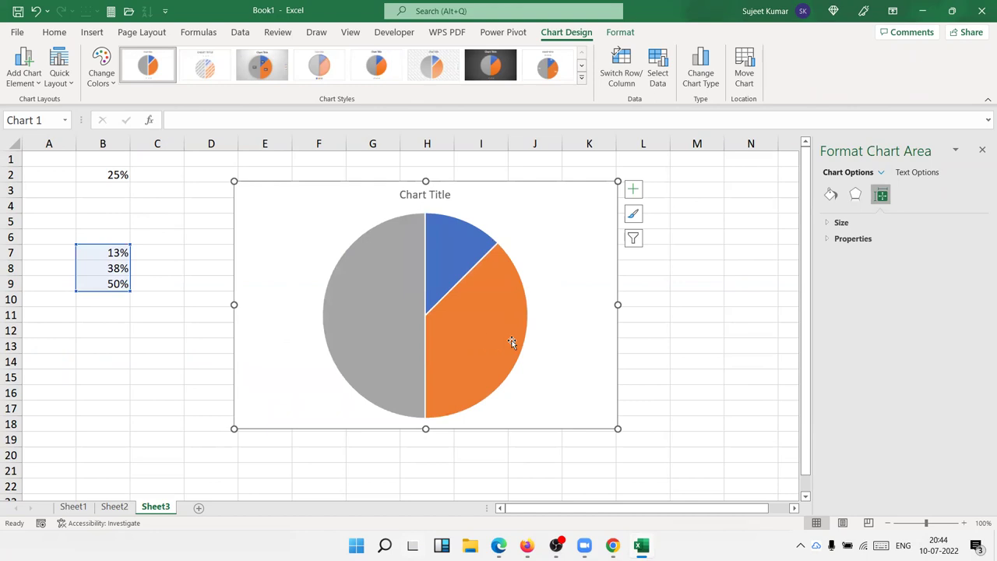
left_click(499, 348)
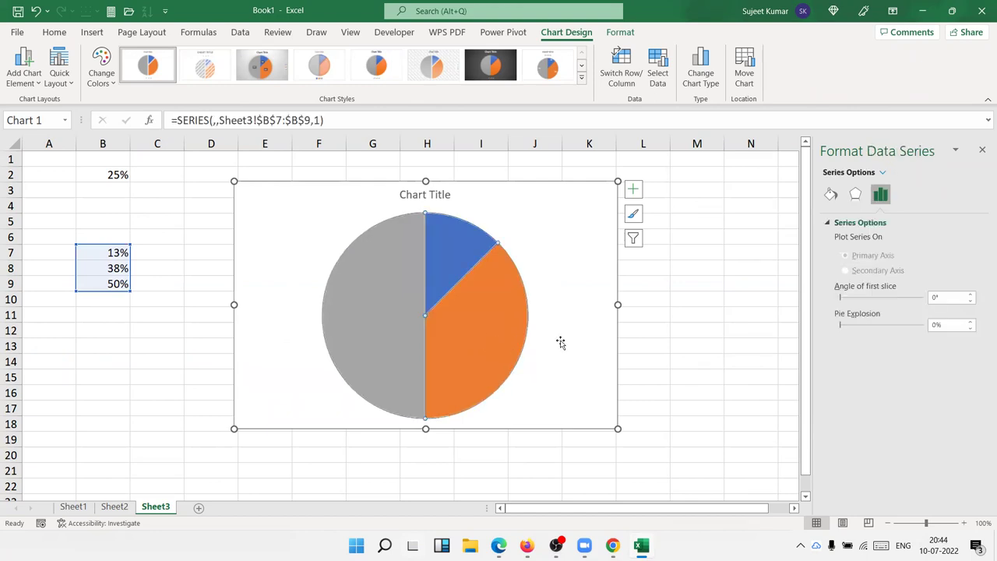
left_click_drag(944, 295, 910, 299)
type("27")
key("Return")
Select only the grey 50% slice at the bottom
left_click(549, 366)
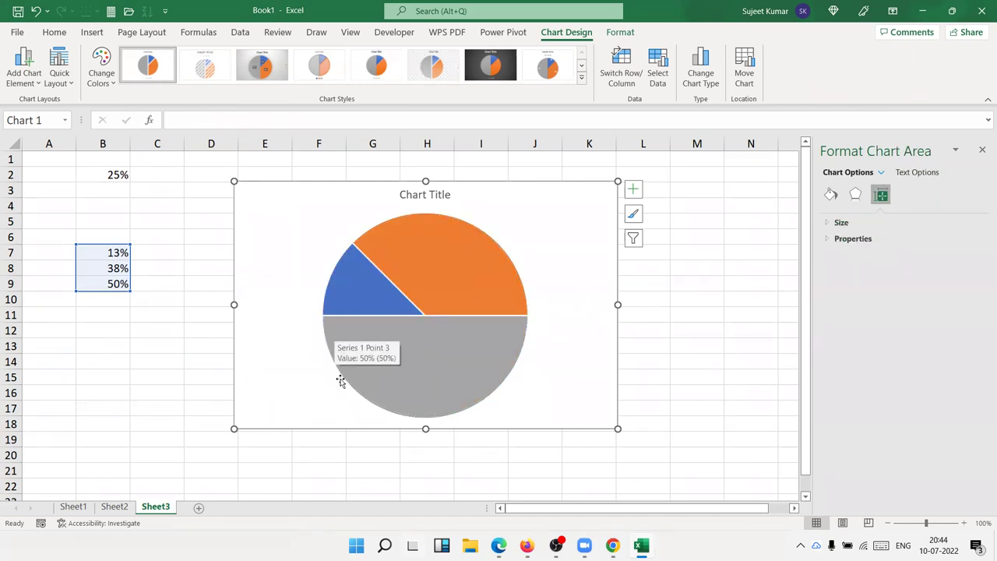
left_click(488, 345)
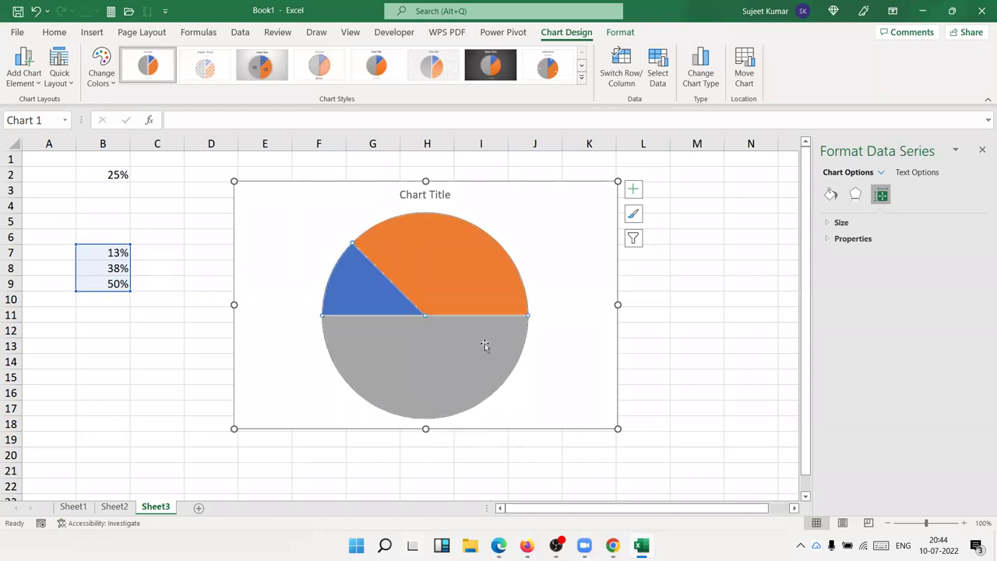
left_click(484, 343)
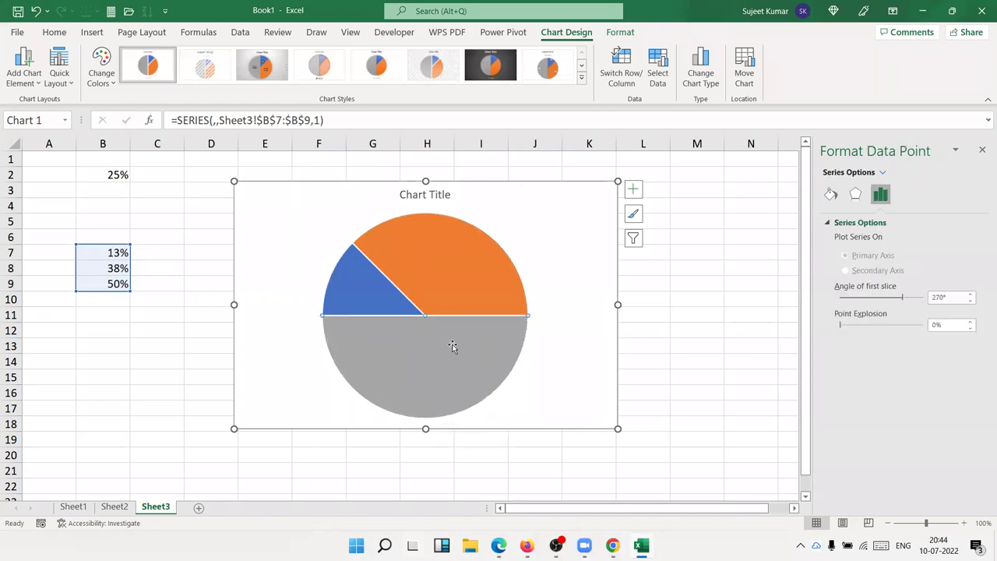
Give the bottom 50% slice No fill and a solid light grey fill to the orange slice
left_click(831, 195)
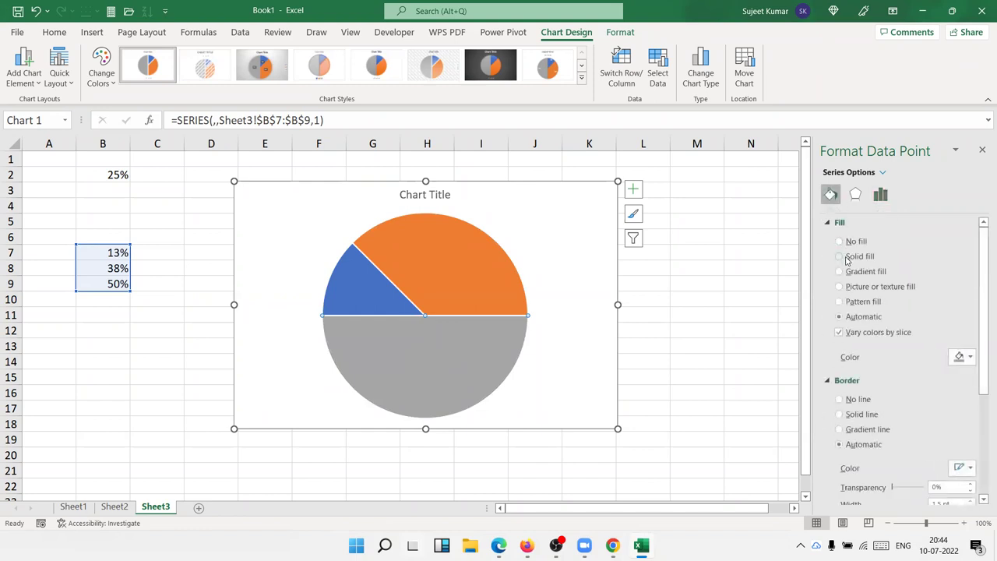
left_click(840, 242)
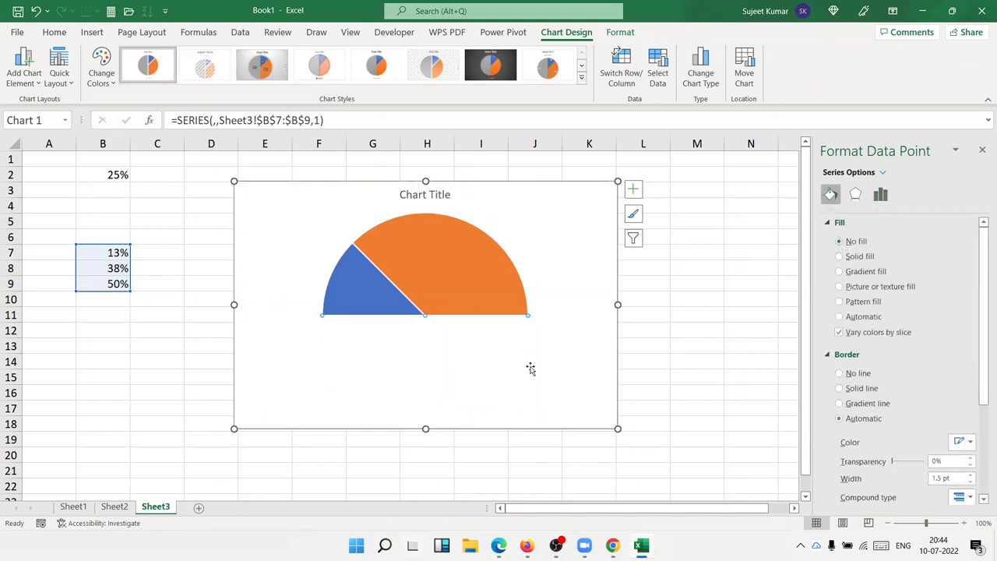
left_click(269, 356)
left_click(432, 266)
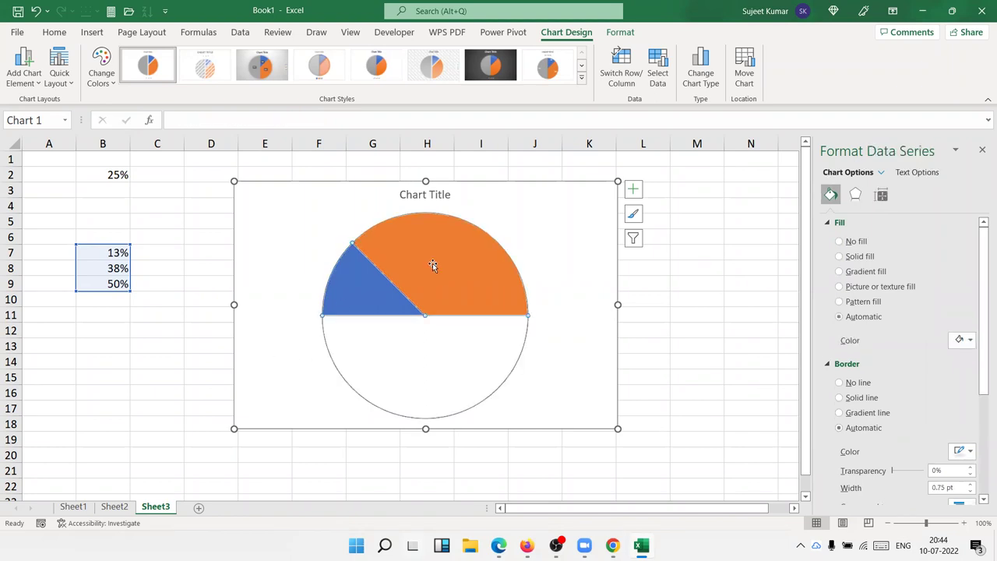
left_click(432, 265)
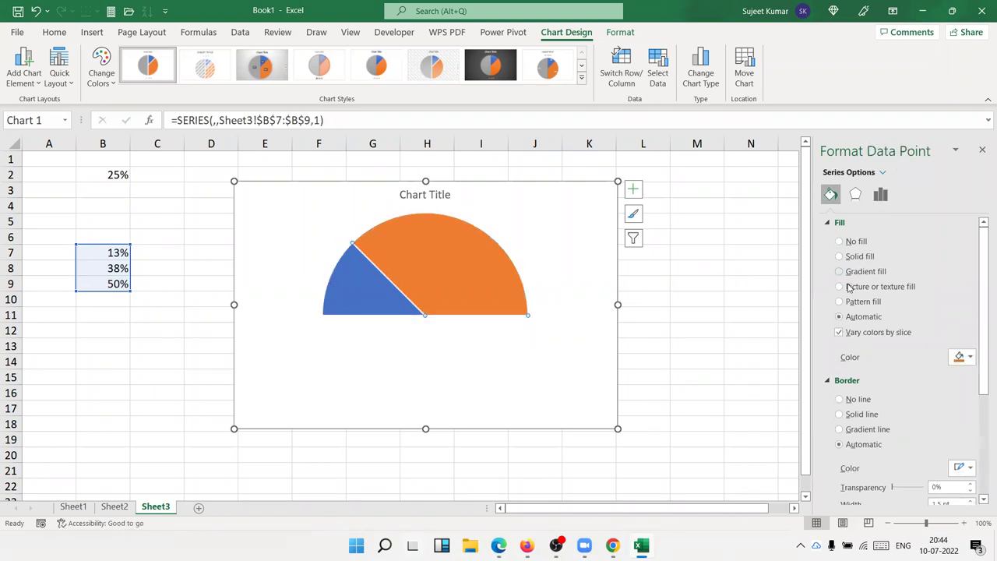
left_click(857, 256)
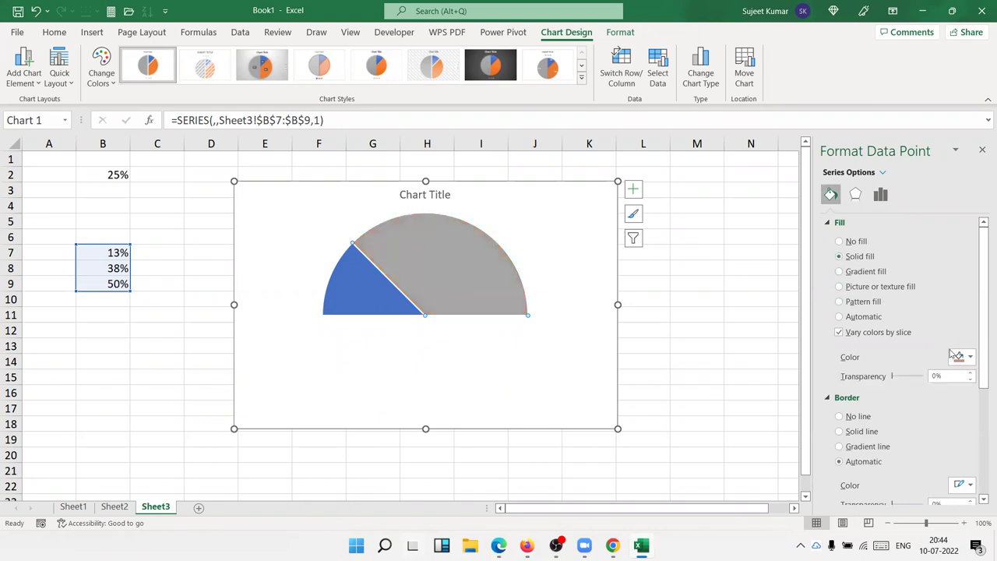
left_click(970, 357)
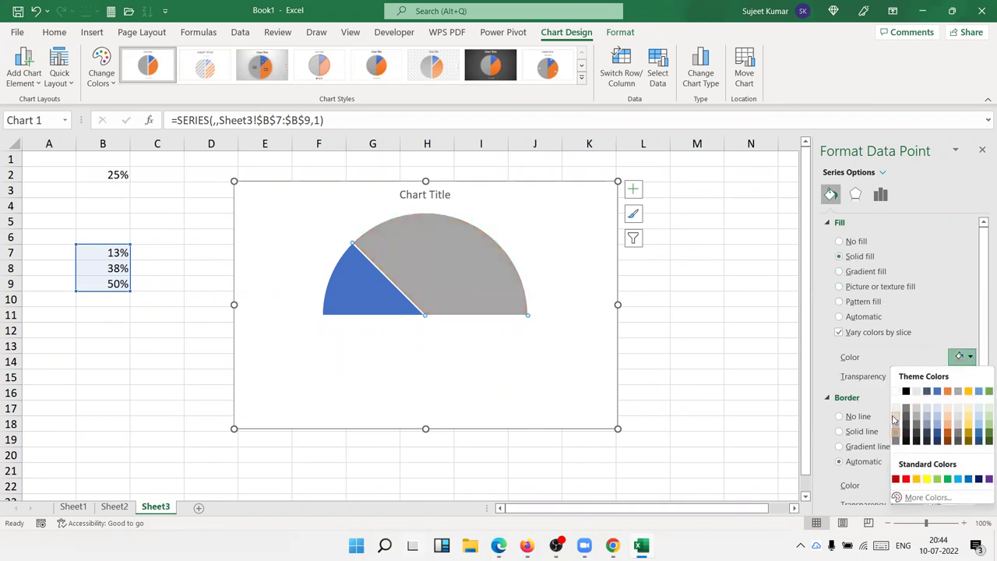
left_click(895, 419)
left_click(965, 356)
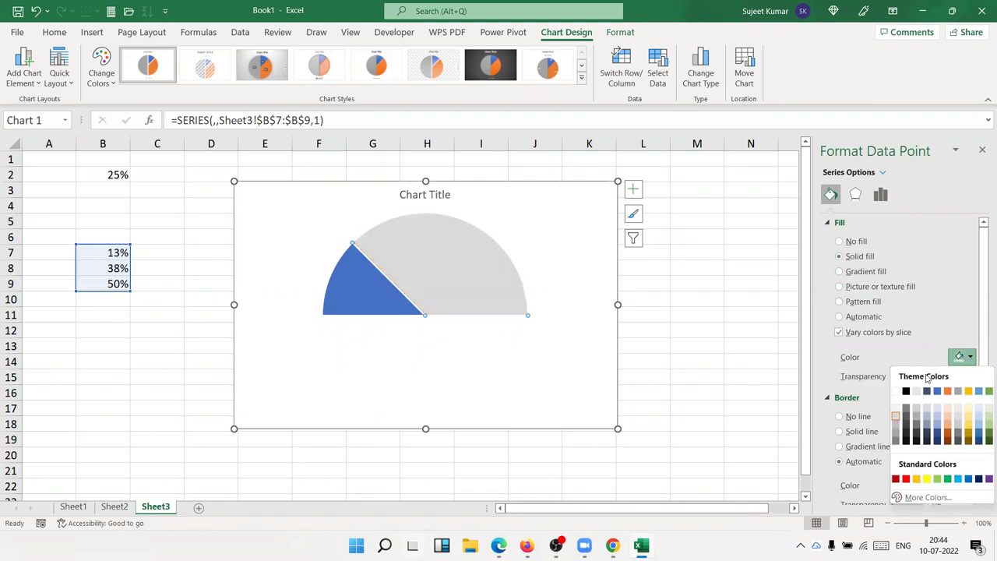
left_click(899, 413)
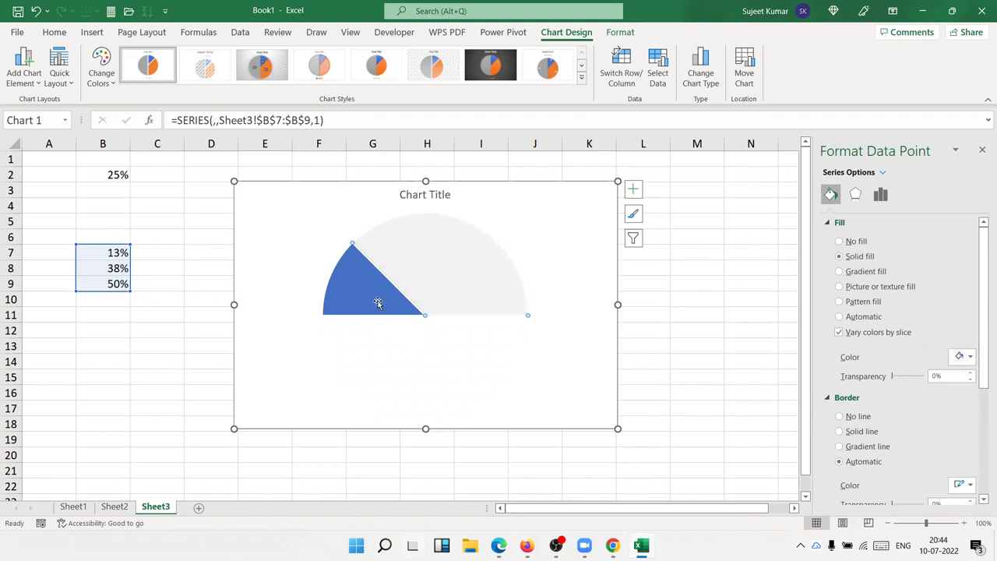
Fill the blue 13% slice black with no border line
left_click(379, 302)
left_click(966, 357)
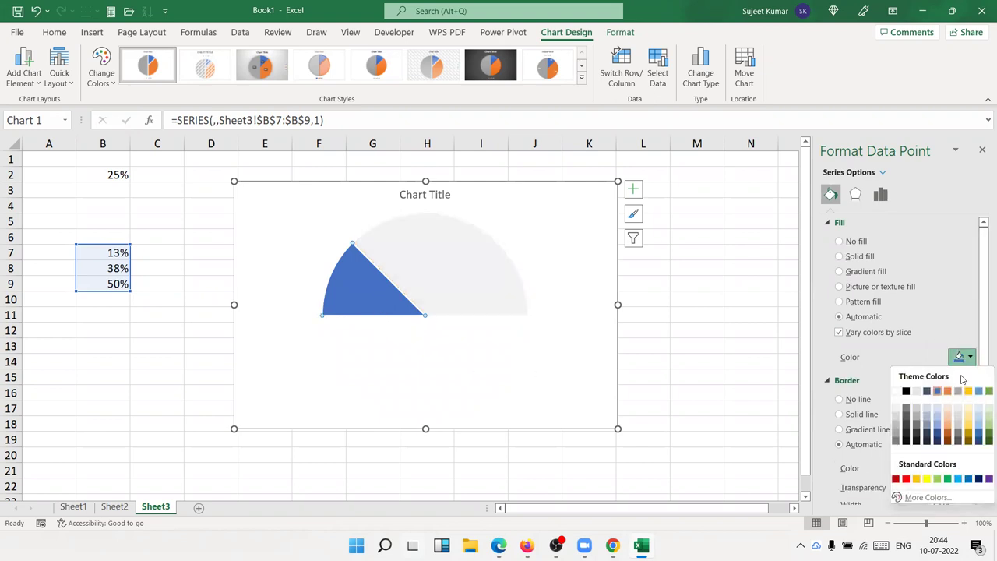
left_click(906, 391)
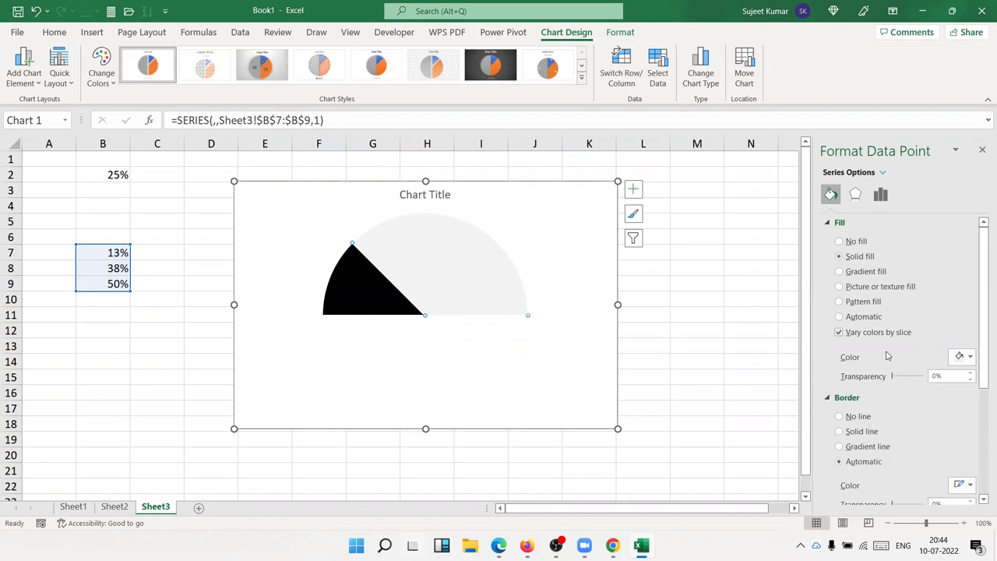
left_click(840, 416)
left_click(389, 290)
left_click(431, 228)
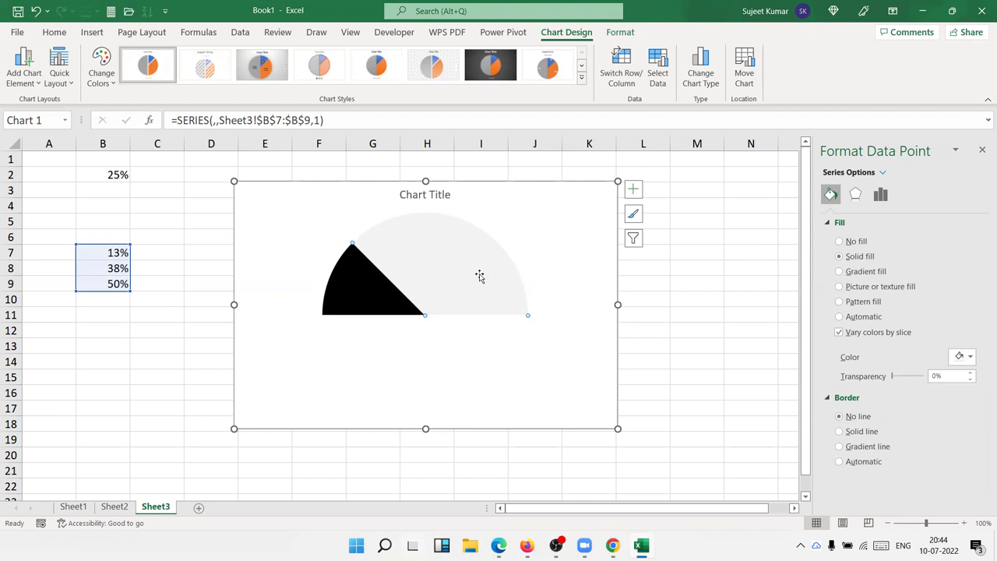
Add Sheet3!$B$2 as the name in the SERIES formula so the title shows 25%
left_click(214, 120)
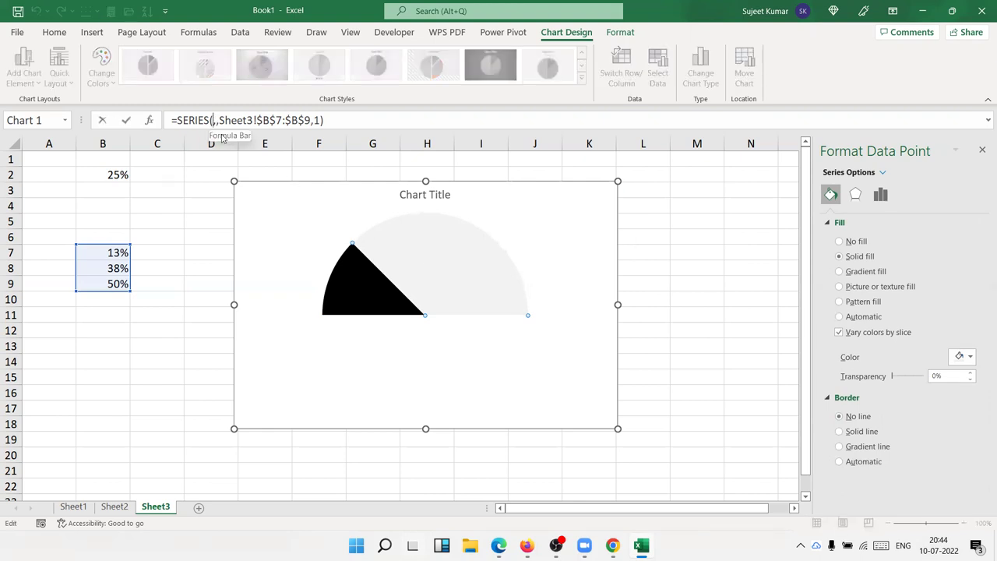
type(",")
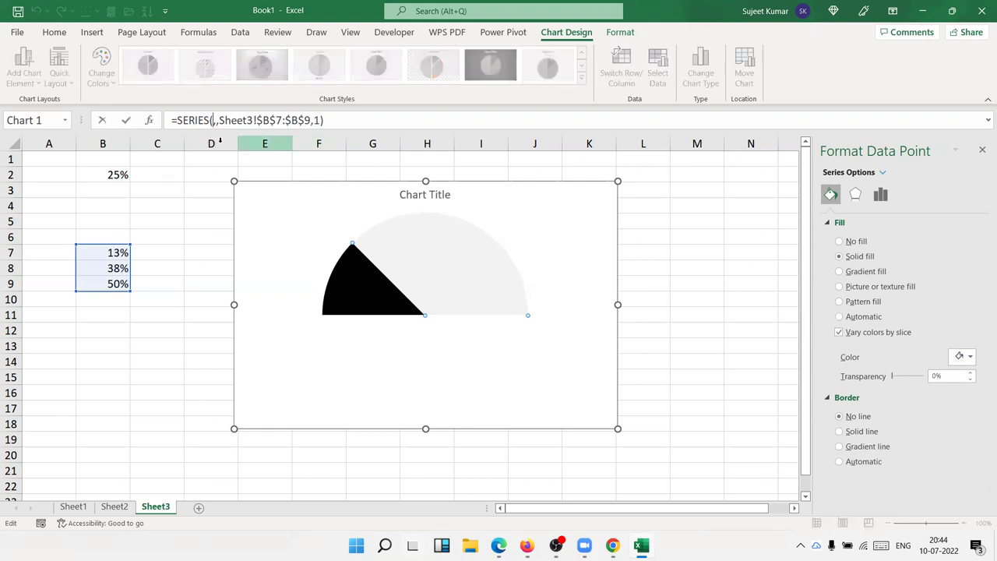
left_click(117, 174)
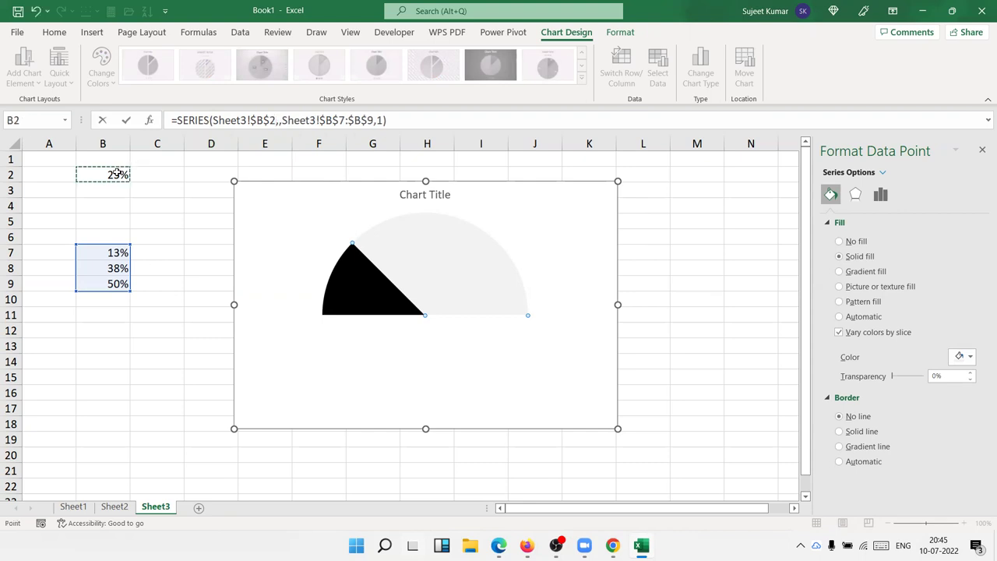
key("Return")
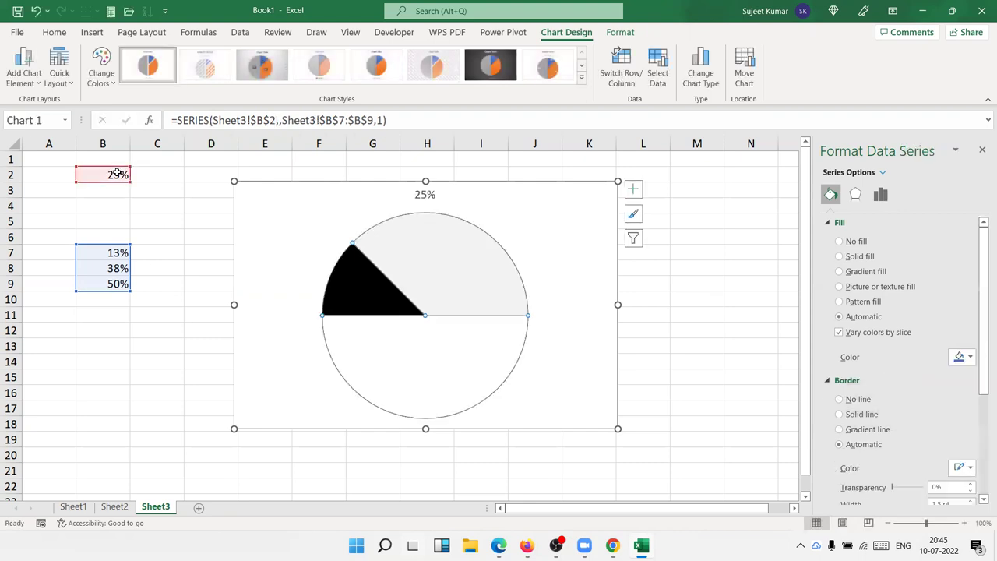
Change B2 to 30%, then 40%, then 80% to test the gauge
left_click(179, 346)
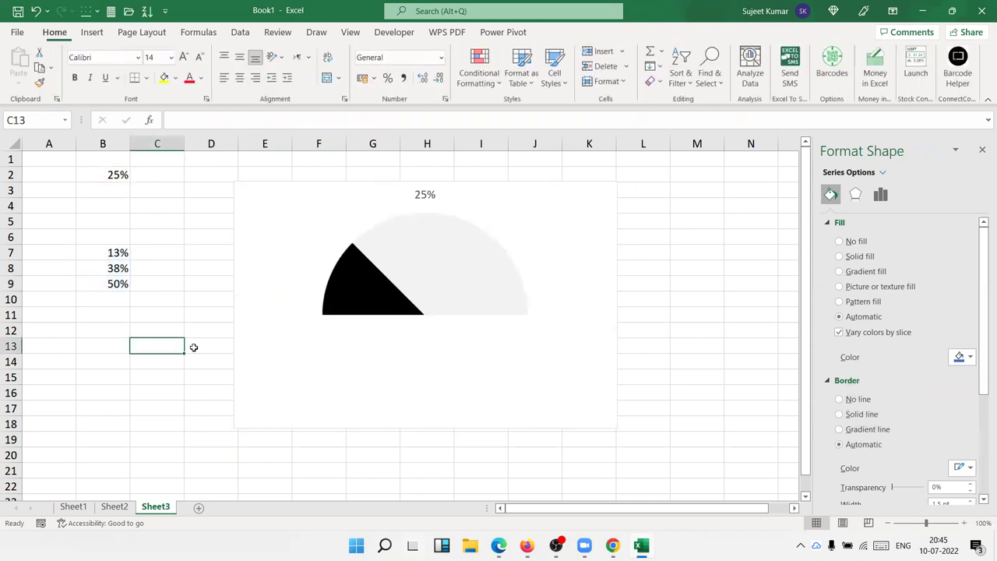
left_click(116, 174)
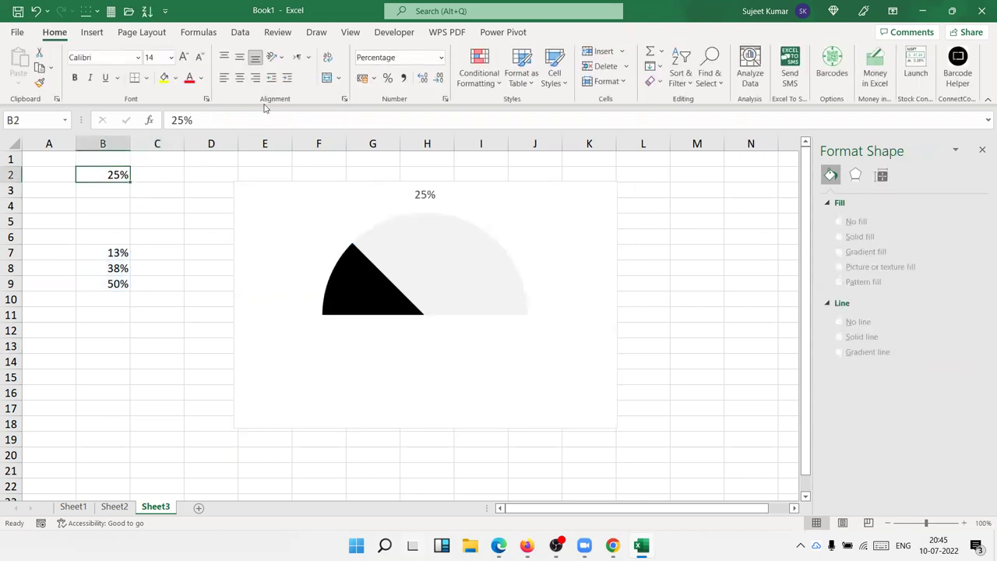
type("3")
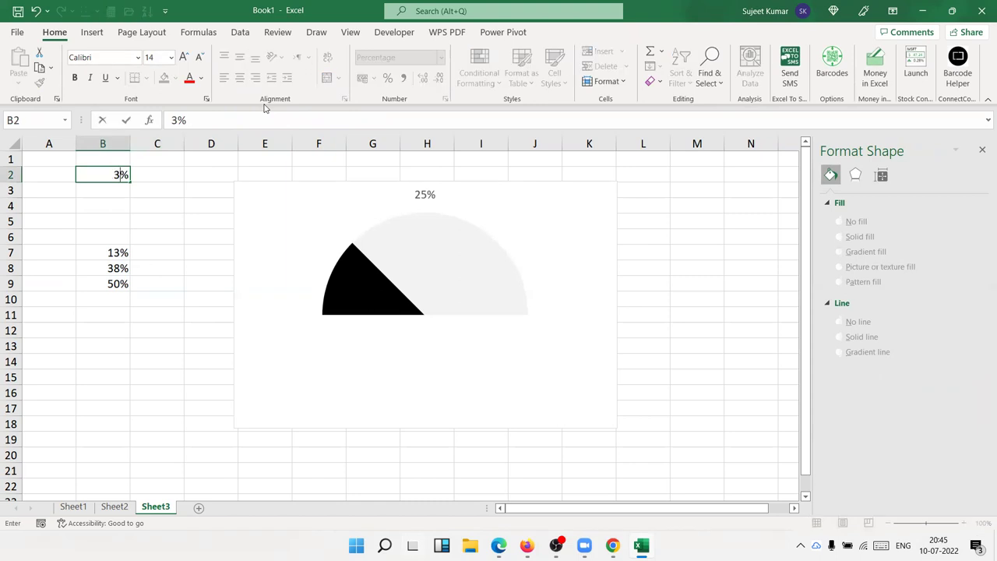
type("0")
key("Return")
key("Up")
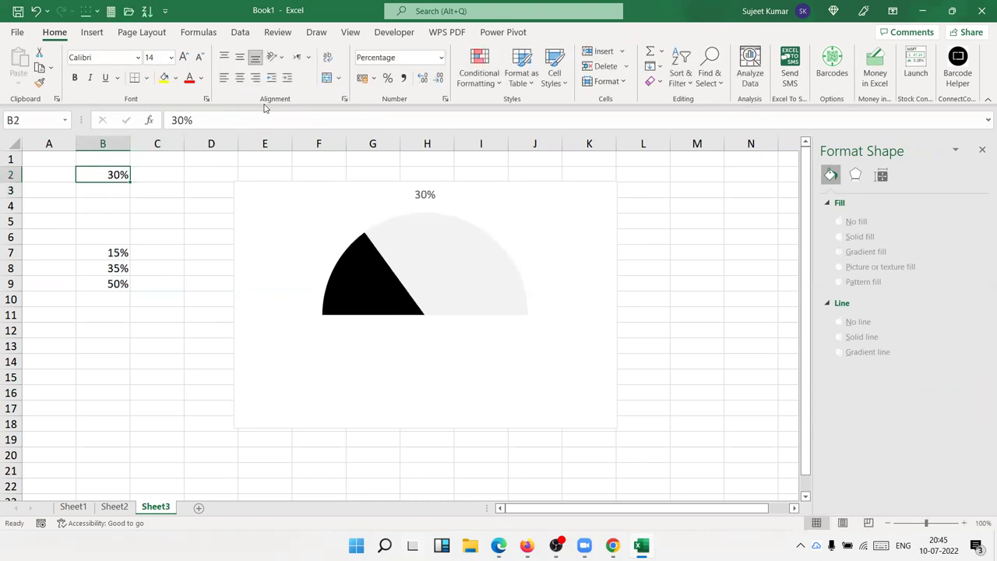
type("40")
key("Return")
key("Up")
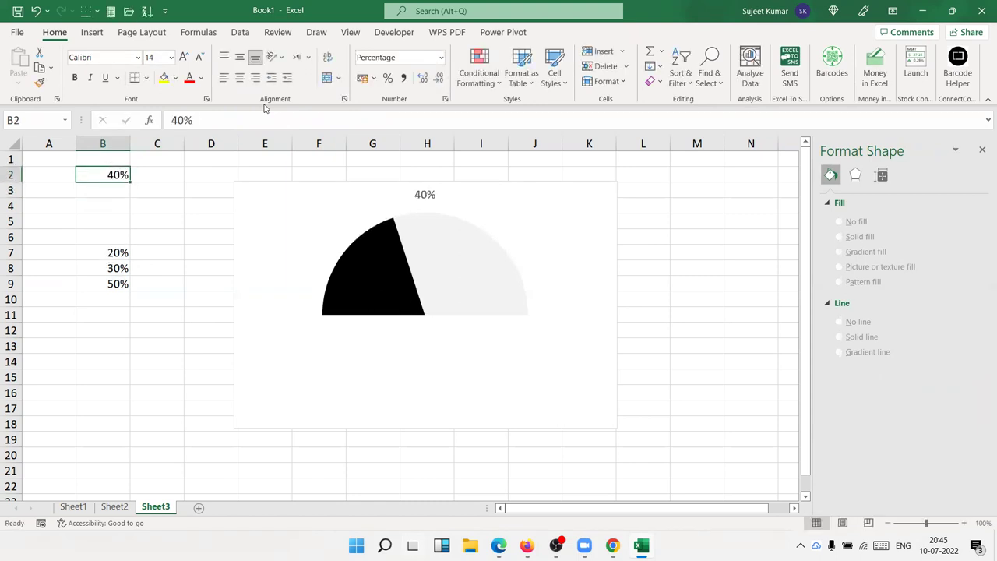
type("80")
key("Return")
Try 100% in B2, set it back to 80%, and add a new worksheet
key("Up")
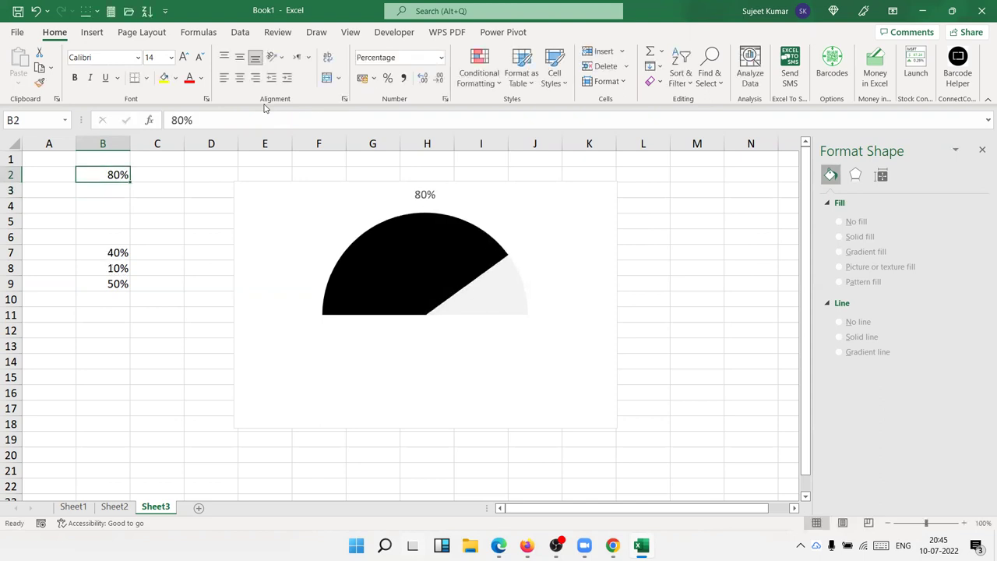
type("1000")
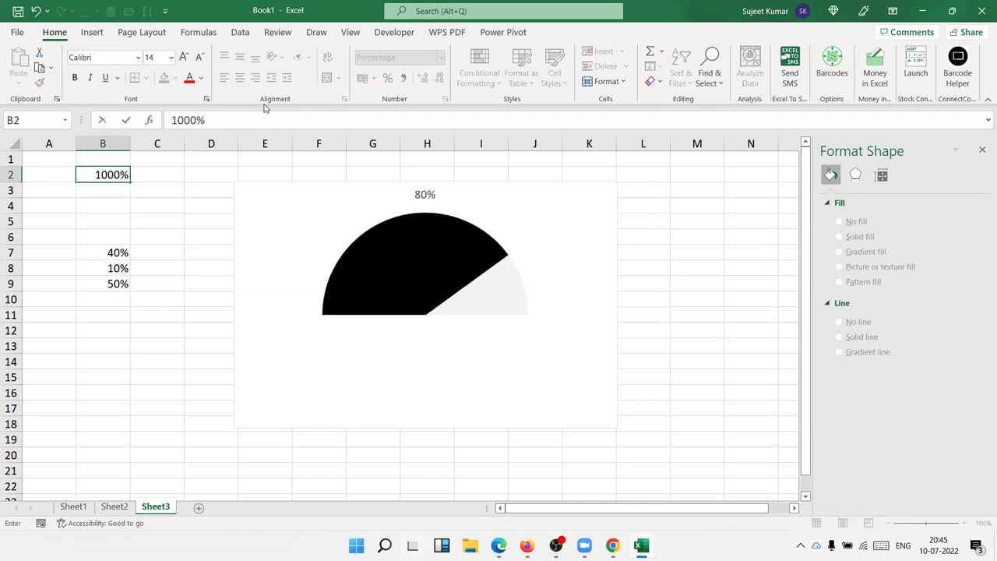
key("BackSpace")
key("Return")
key("Up")
type("80")
key("Return")
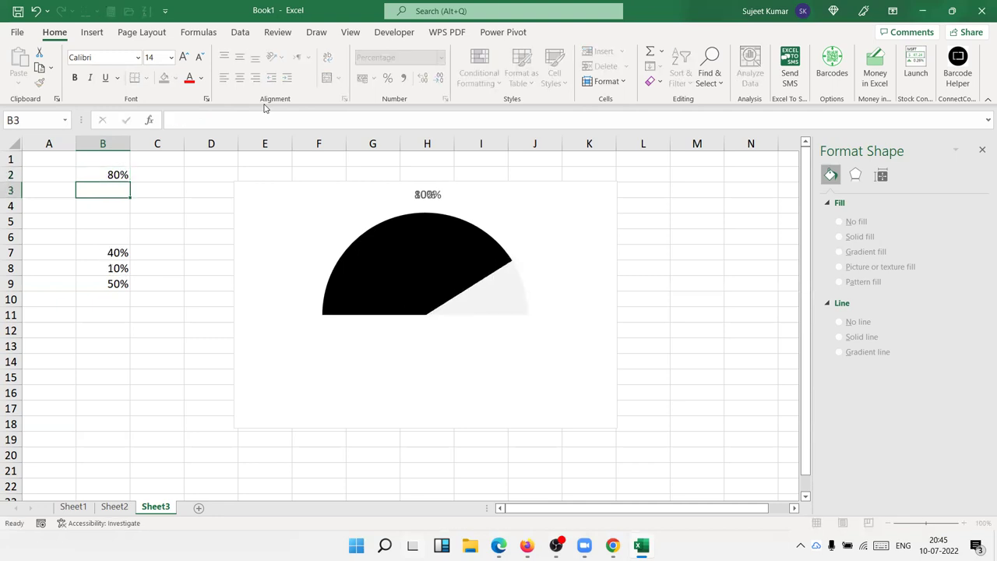
key("Up")
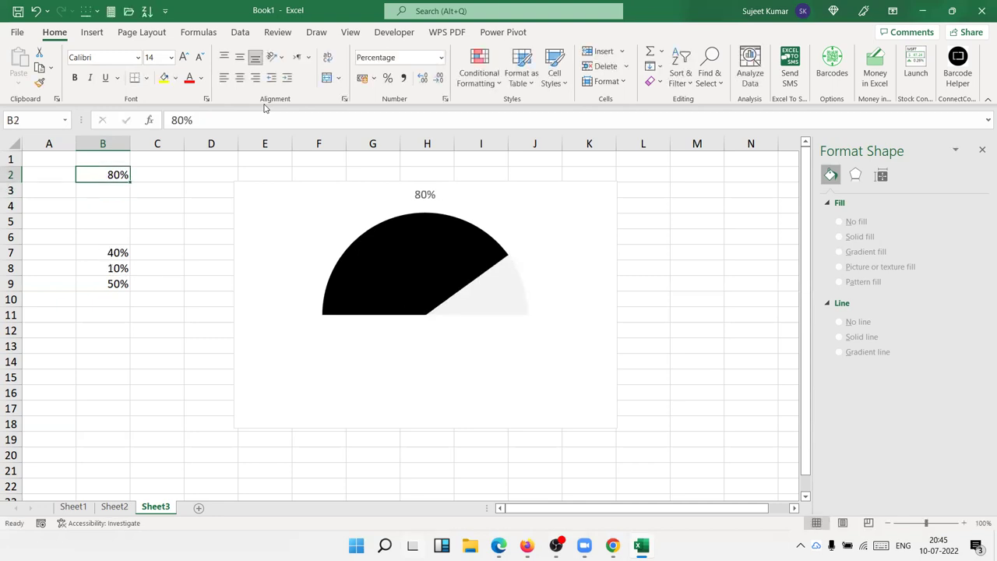
left_click(199, 509)
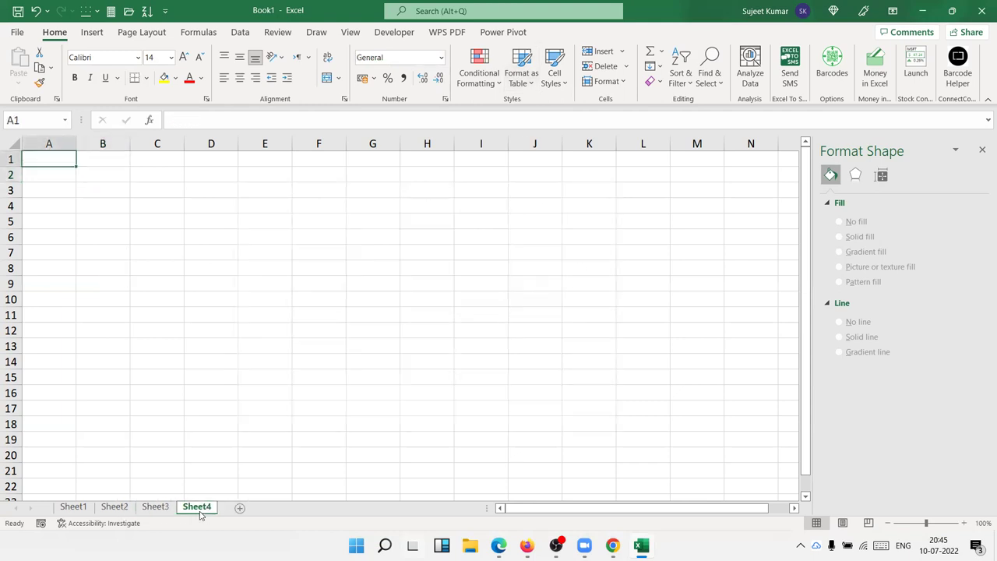
Enter 25% in B2 of the new sheet and check the chart on Sheet3
left_click(93, 176)
type("2")
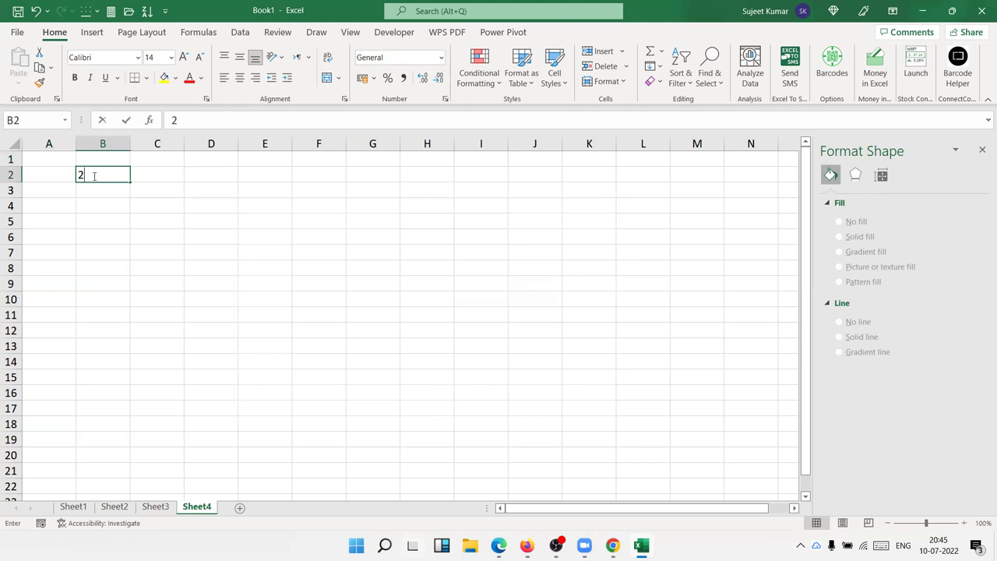
type("5")
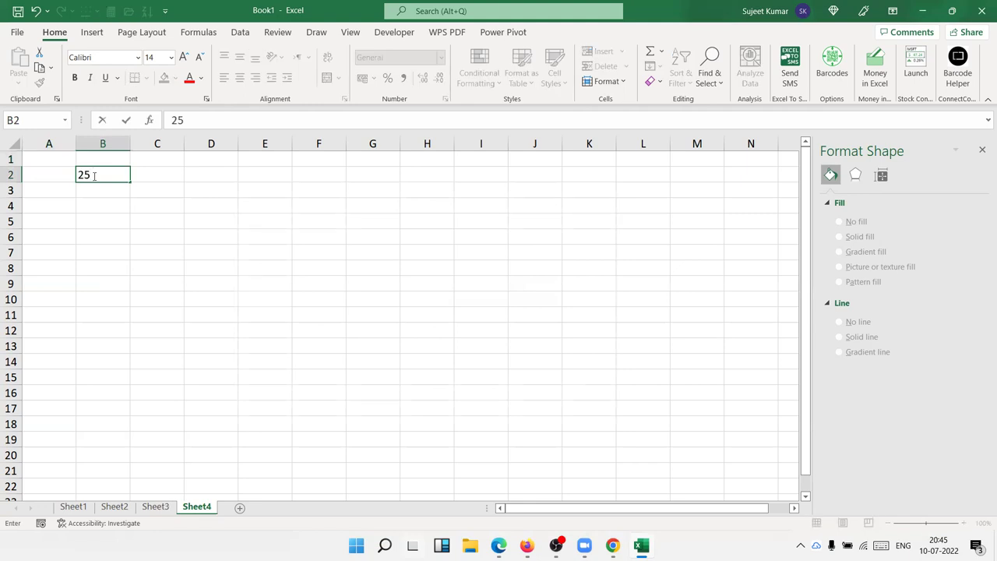
type("%")
key("Return")
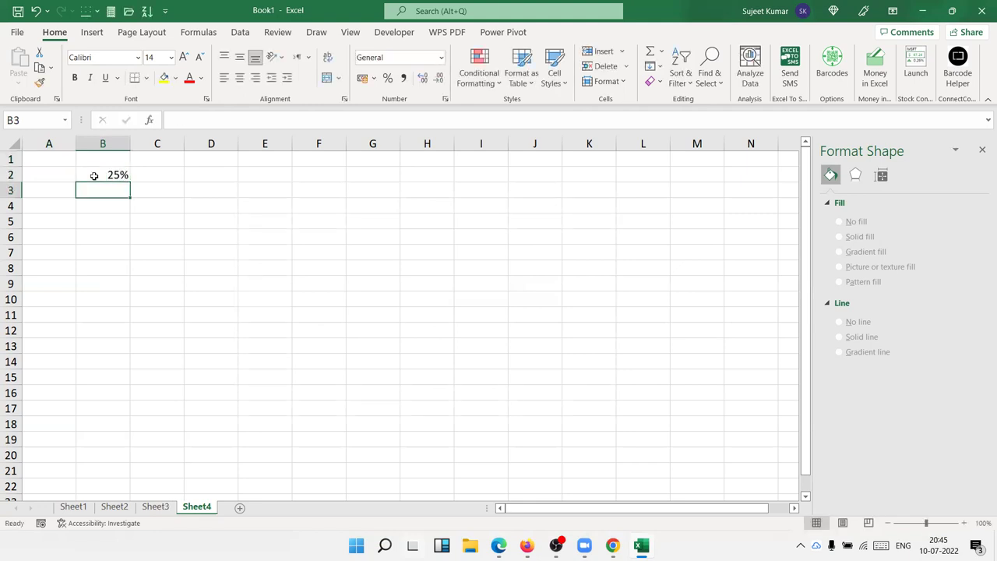
left_click(94, 176)
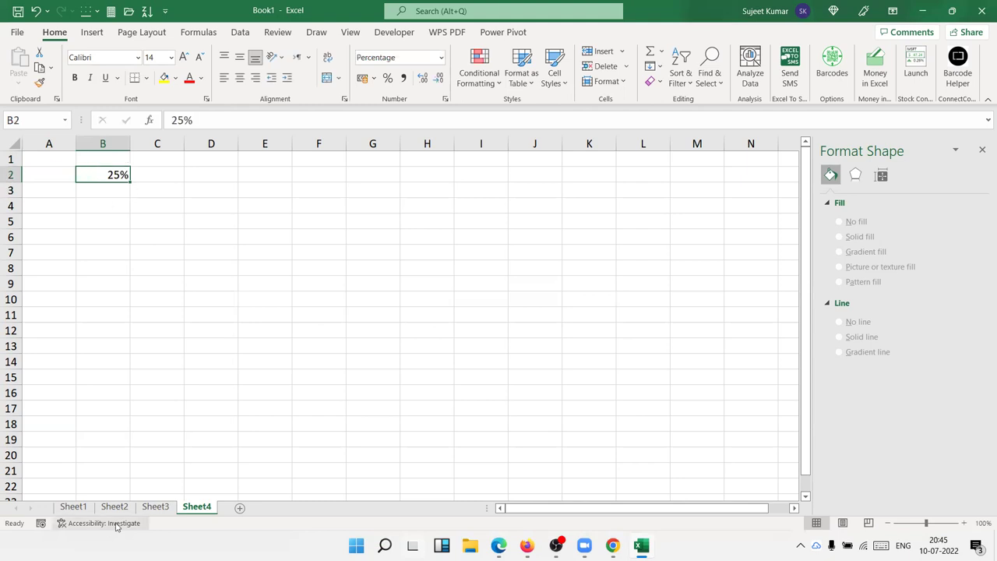
left_click(155, 506)
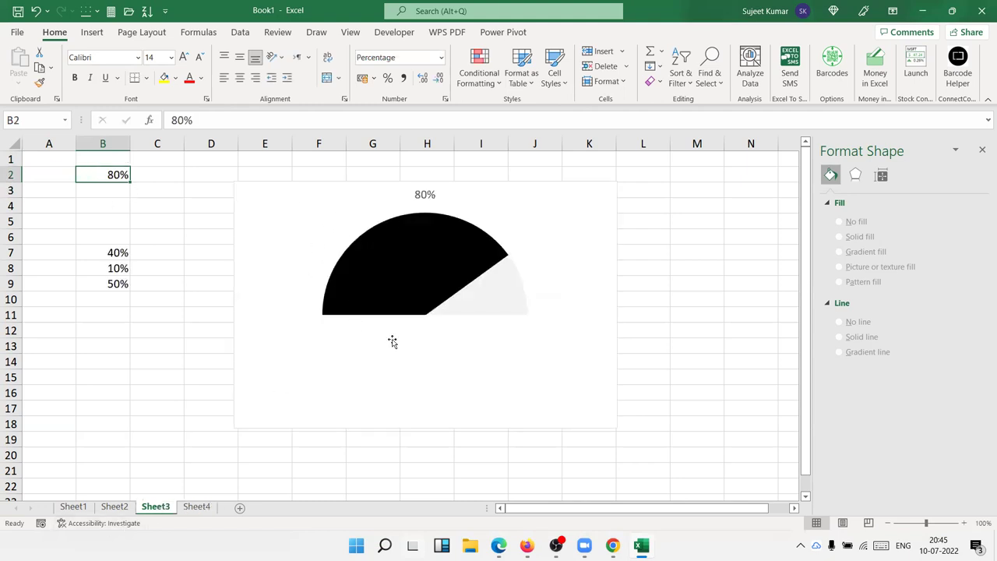
On Sheet4, enter 100% in A2, A3 and B3, then select A2:B3
left_click(209, 507)
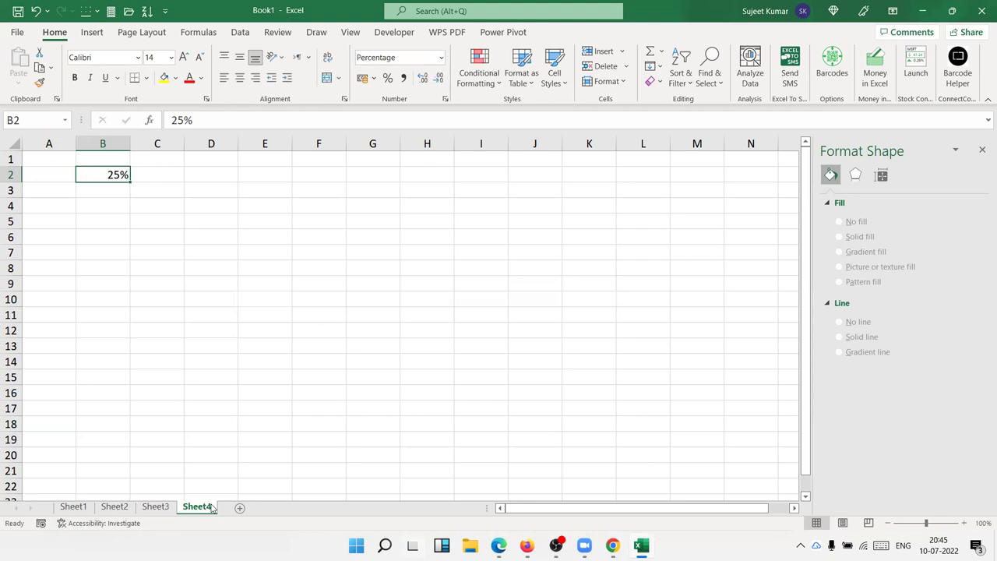
left_click(55, 173)
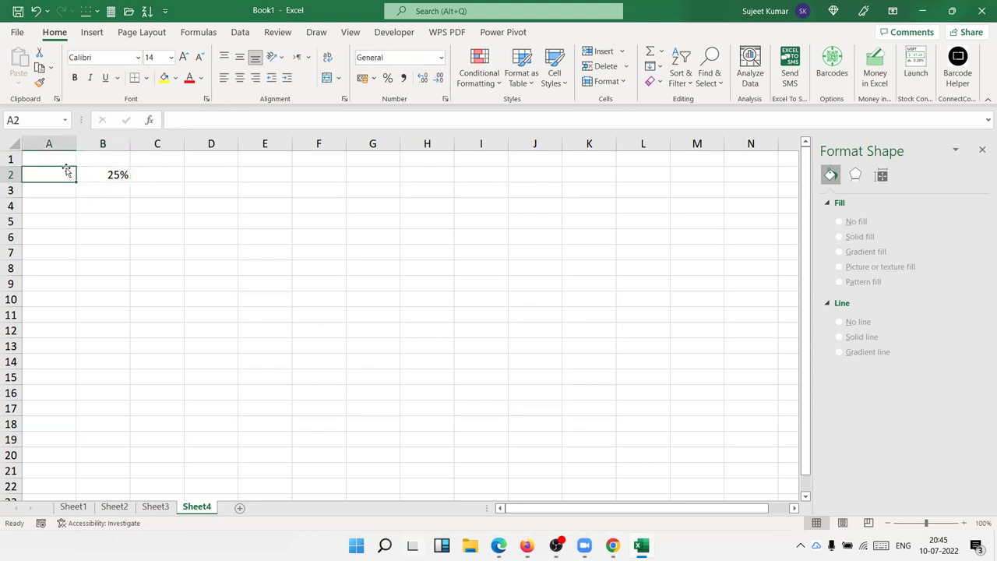
type("100")
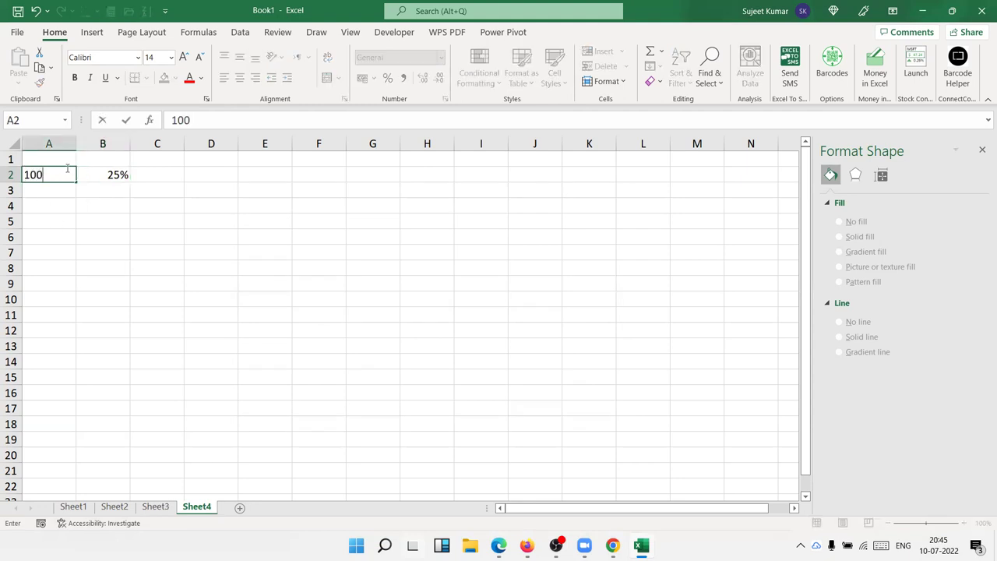
key("Return")
type("100")
type("5")
type("%")
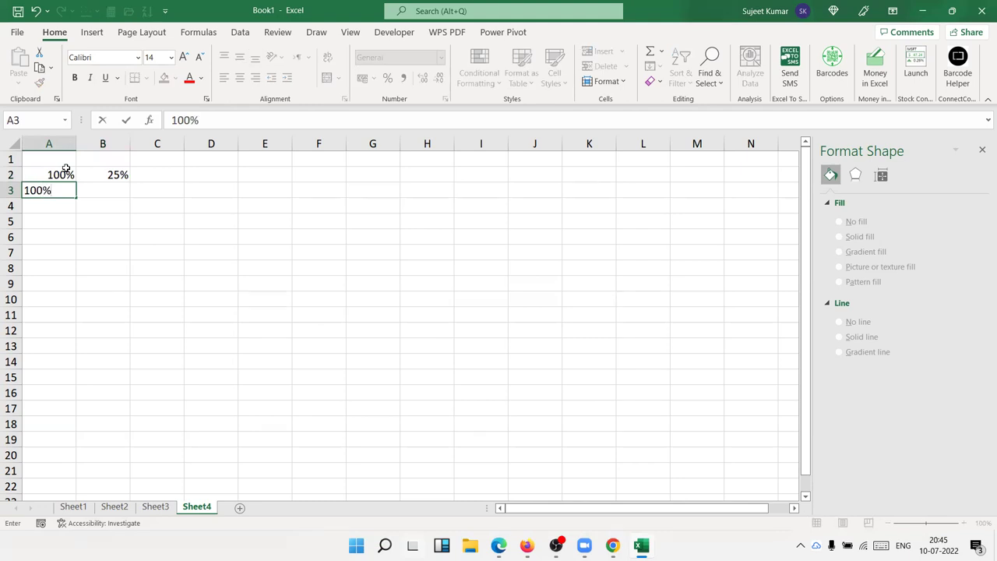
key("Tab")
type("100%")
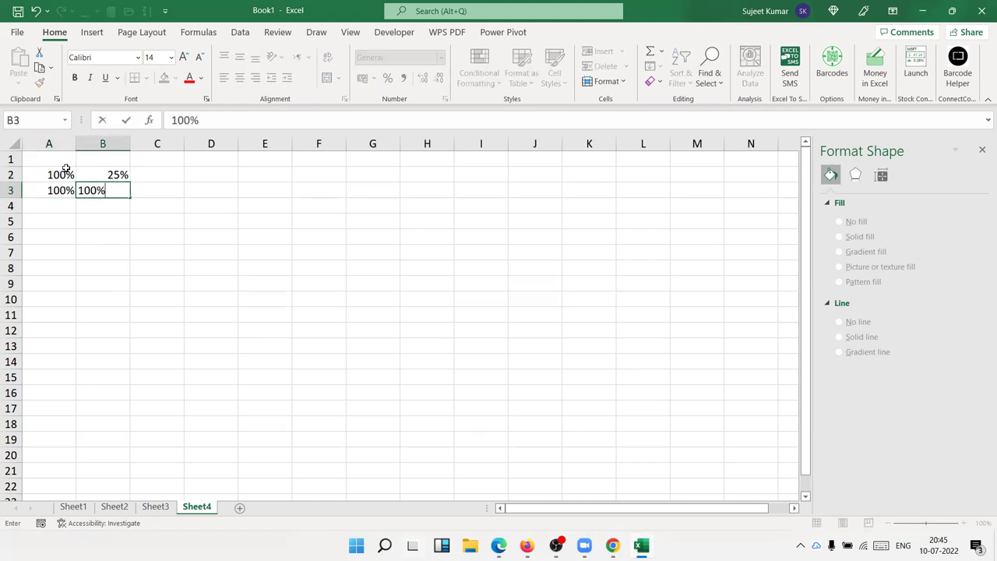
key("Return")
key("Up")
key("Up")
key("Up")
left_click(66, 169)
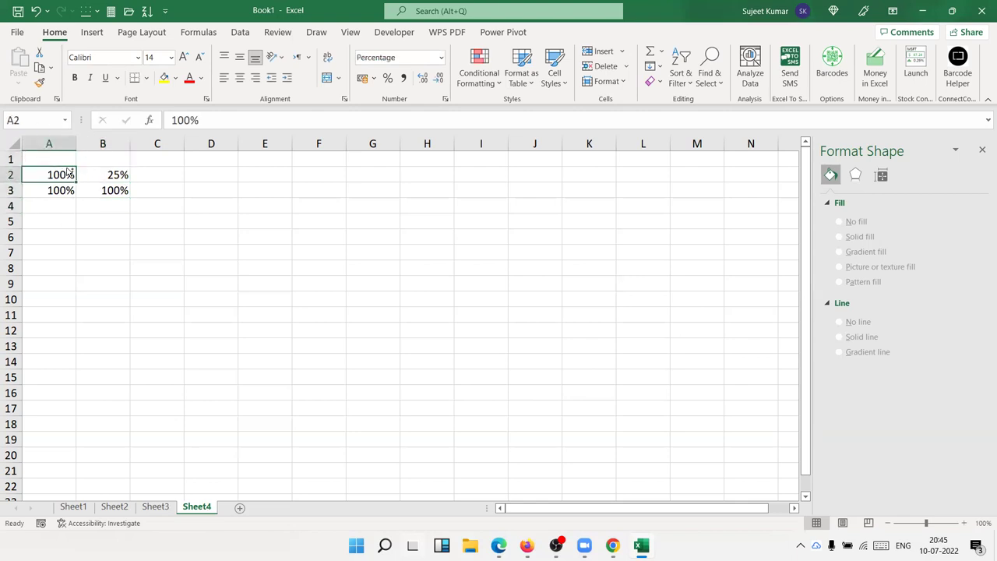
left_click_drag(67, 169, 117, 190)
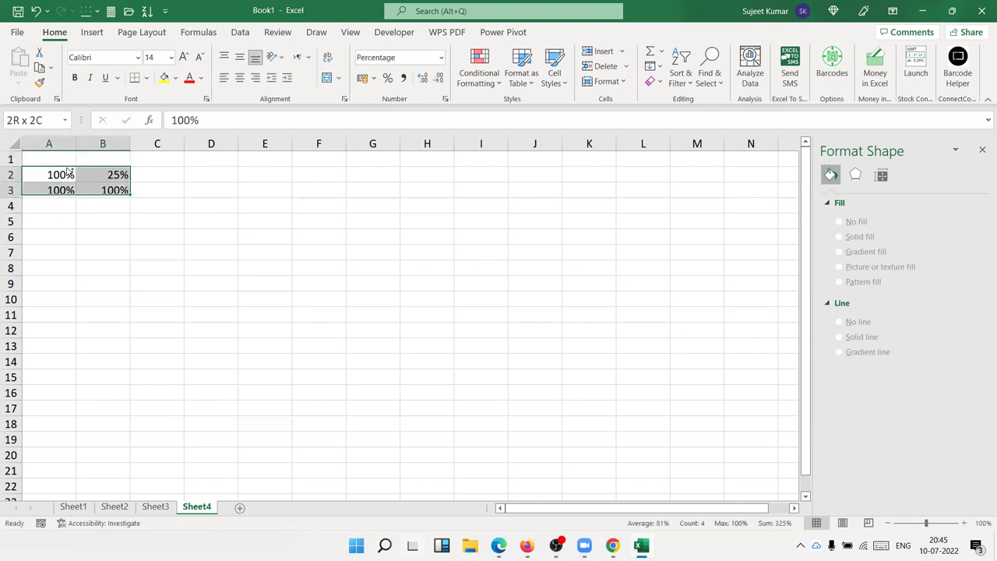
Insert a stacked column chart from A2:B3 and inspect its two series
left_click(92, 32)
left_click(344, 52)
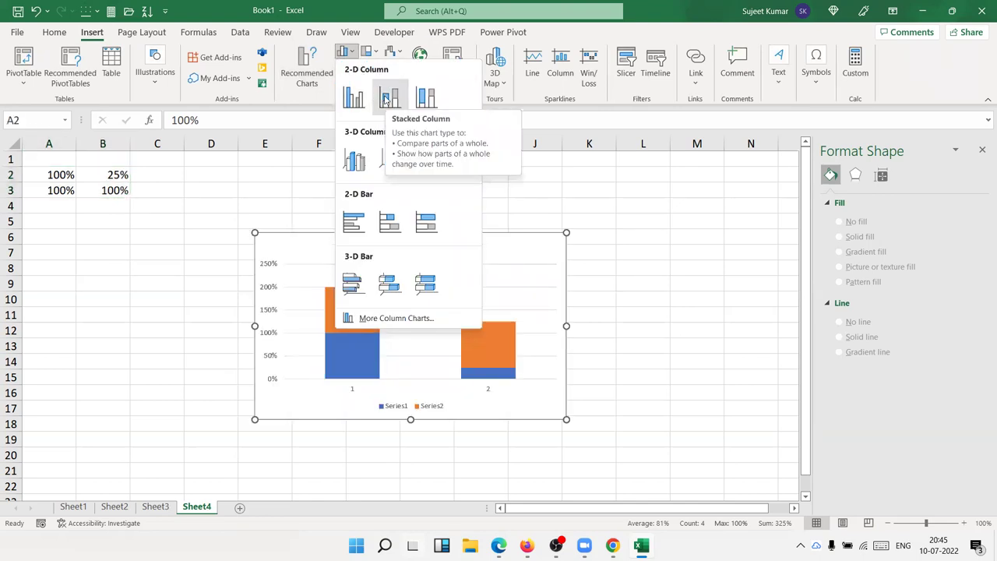
left_click(384, 99)
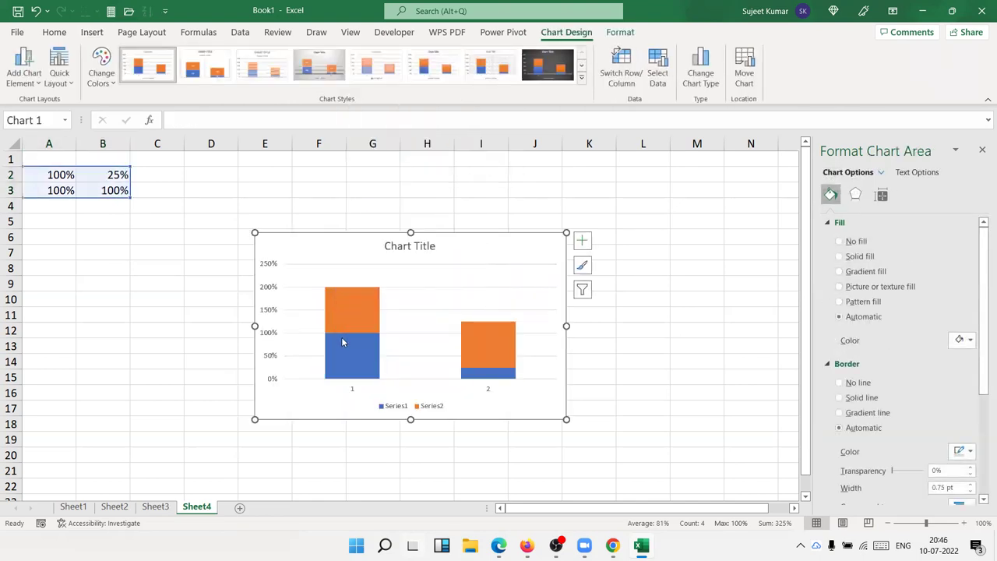
left_click(343, 336)
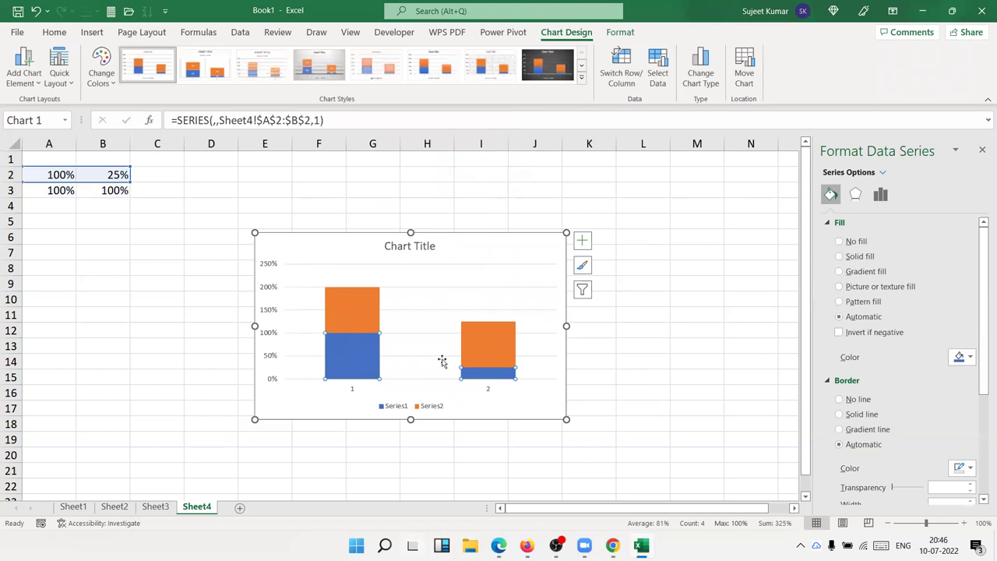
left_click(363, 305)
left_click(361, 330)
left_click(361, 335)
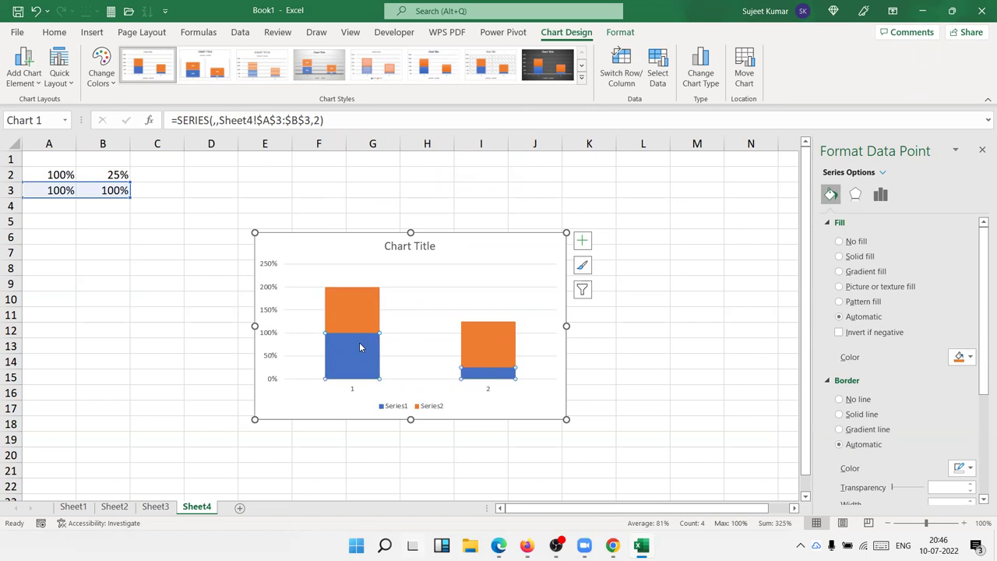
left_click(354, 312)
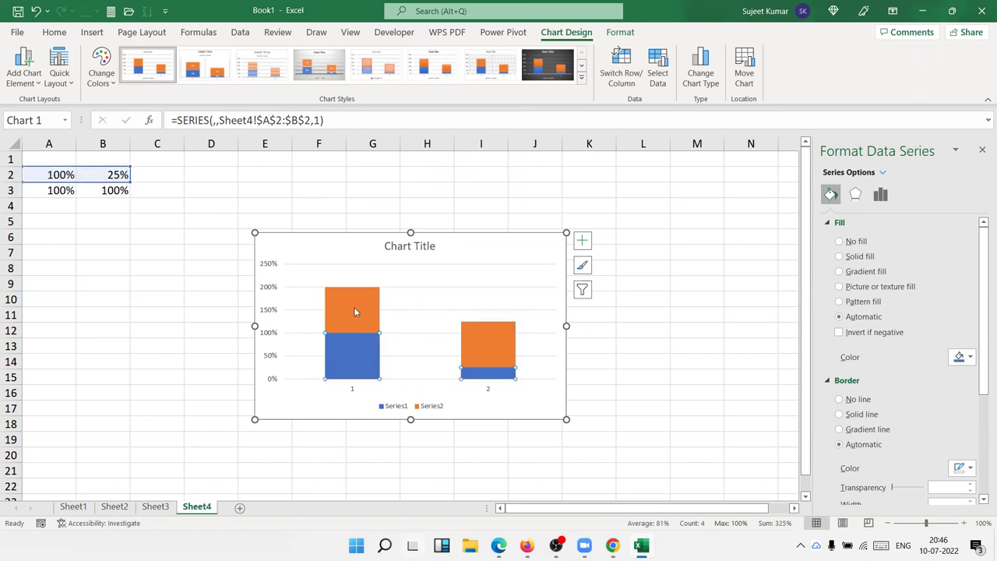
left_click(363, 341)
Restrict Series2's data range to cell B3 only
left_click_drag(21, 180, 68, 180)
left_click(347, 299)
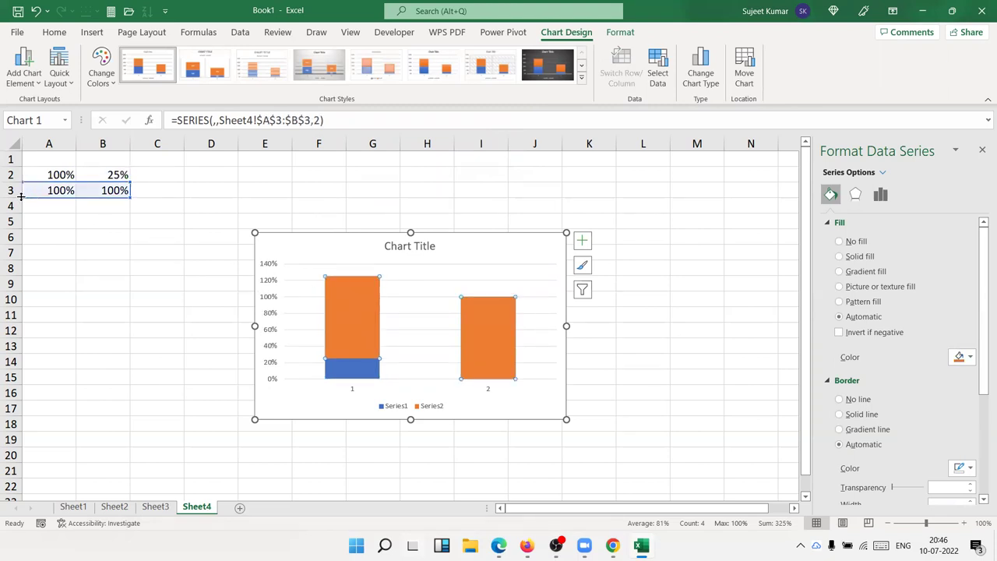
left_click_drag(22, 196, 25, 195)
left_click(58, 190)
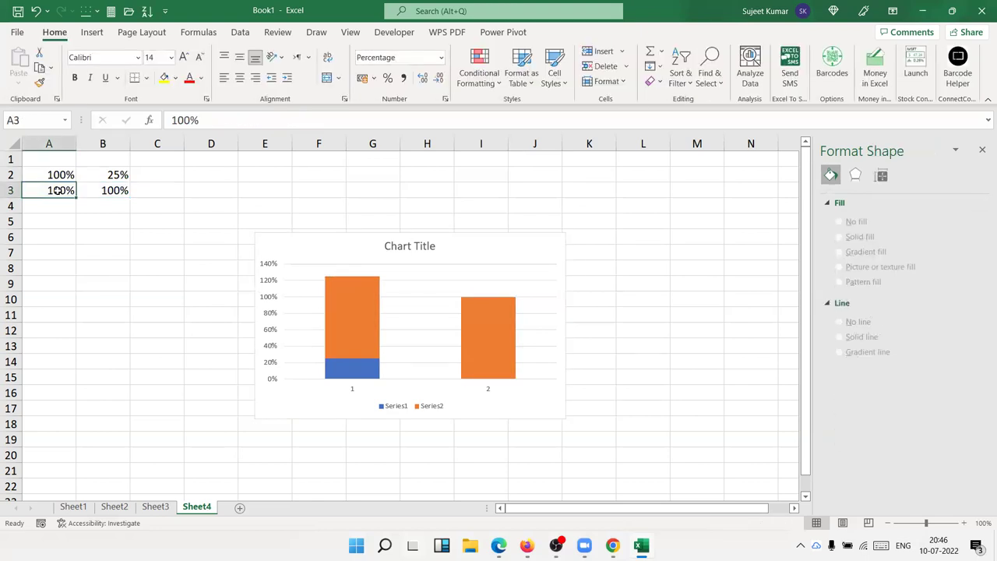
left_click(349, 304)
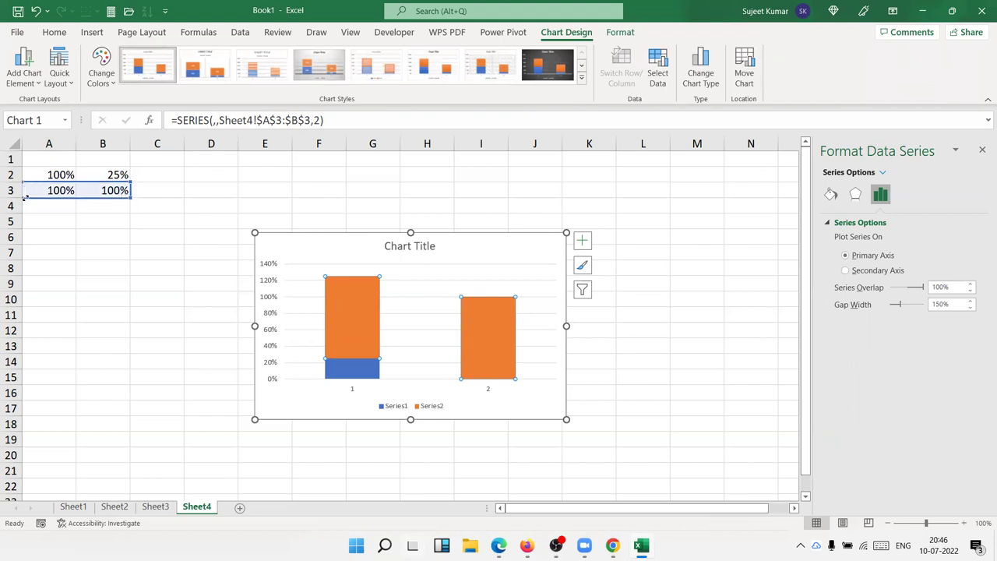
left_click_drag(24, 197, 73, 196)
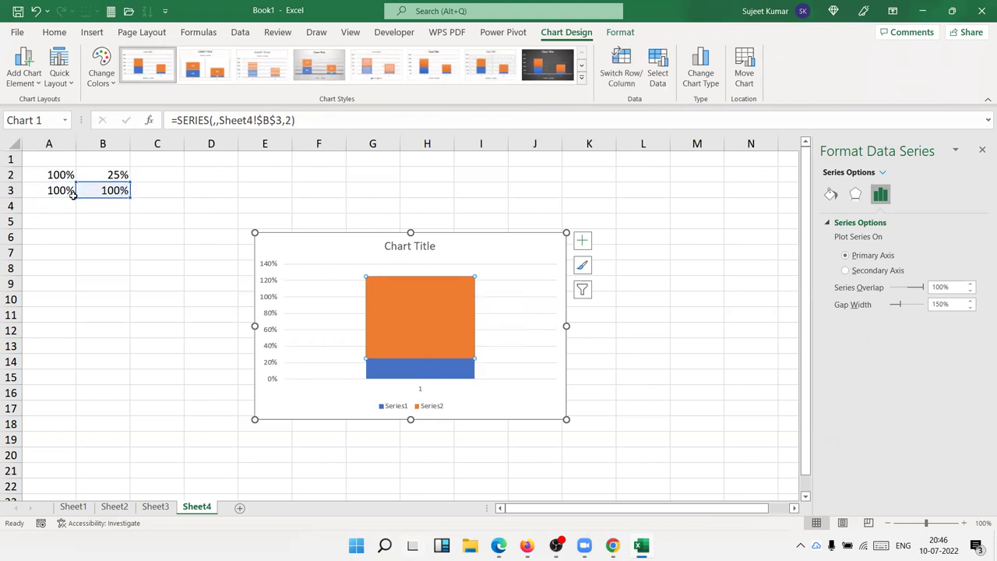
Clear the values from cells A1:A3
left_click(125, 222)
left_click_drag(54, 159, 64, 187)
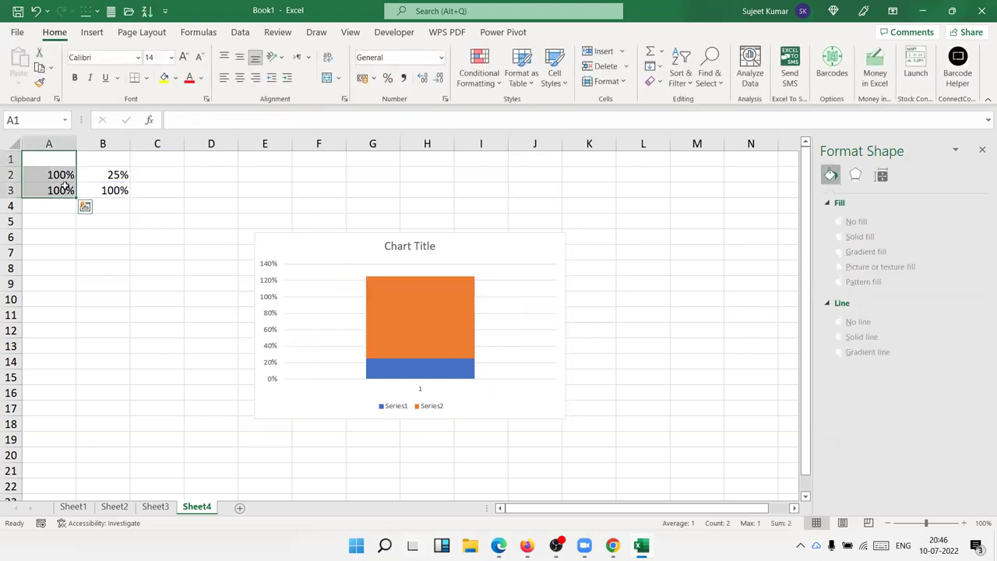
key("Delete")
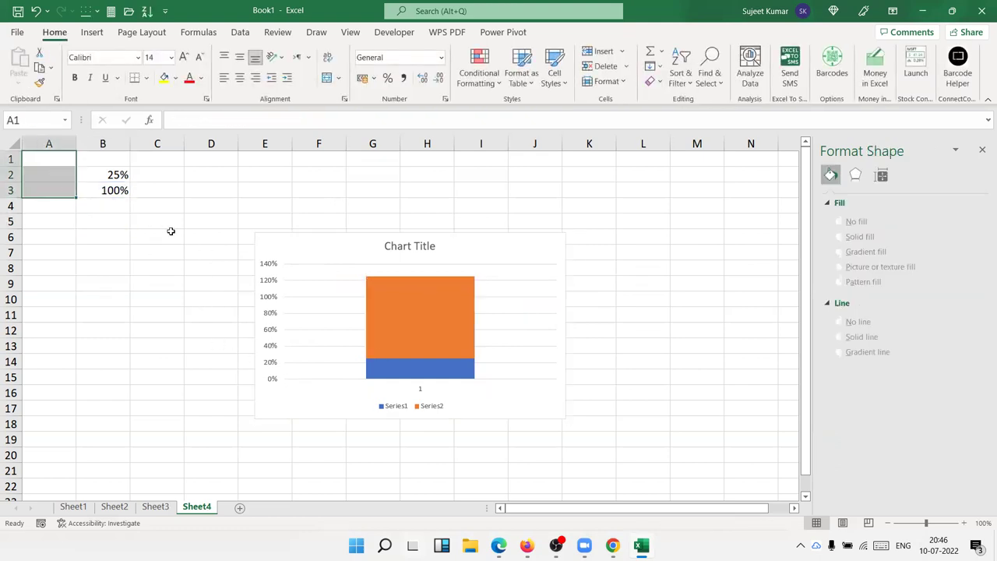
Confirm the blue Series1 comes from B2 and the orange Series2 from B3
left_click(268, 287)
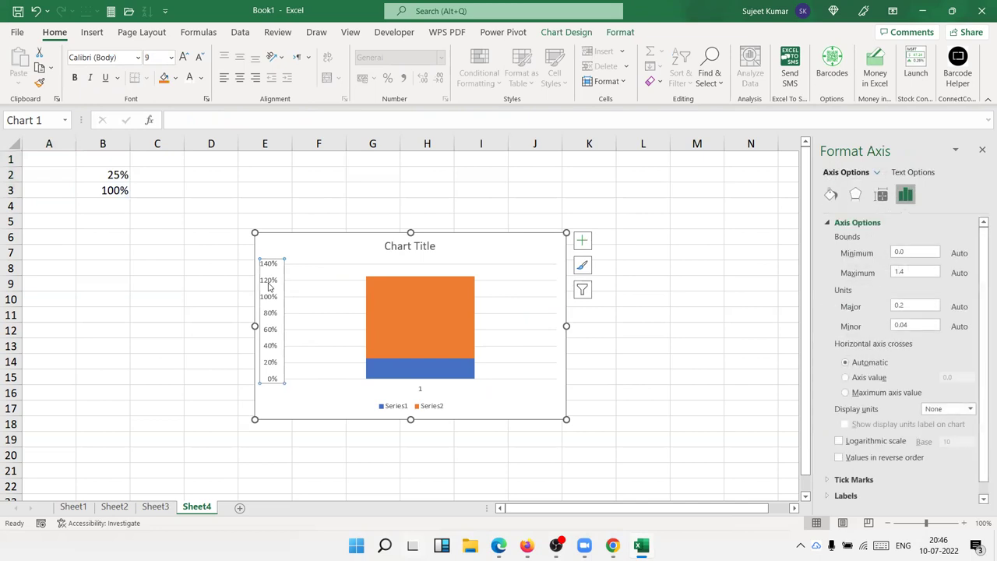
left_click(445, 372)
left_click(433, 327)
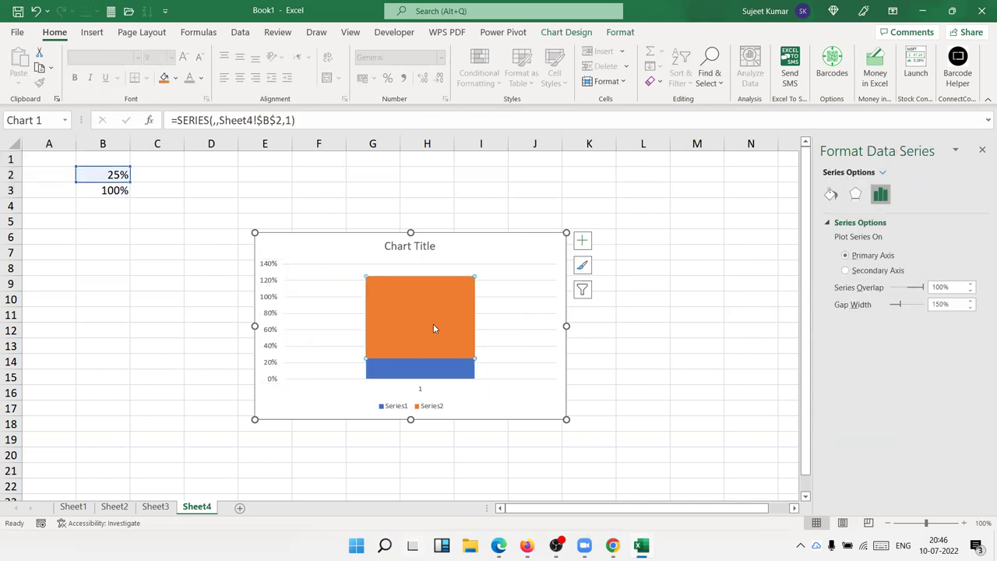
left_click(438, 369)
left_click(428, 327)
left_click(434, 384)
left_click(428, 338)
left_click(422, 369)
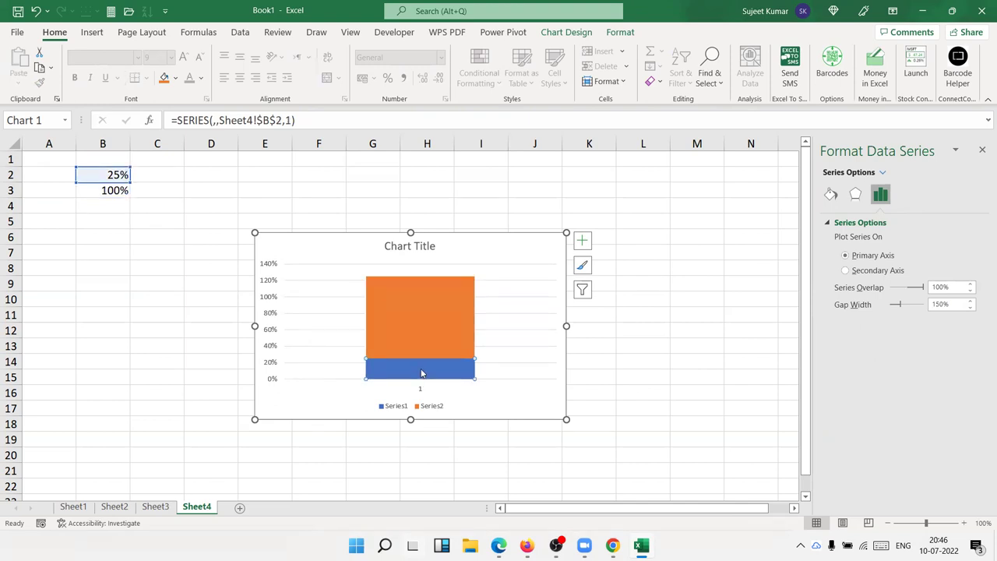
left_click(421, 356)
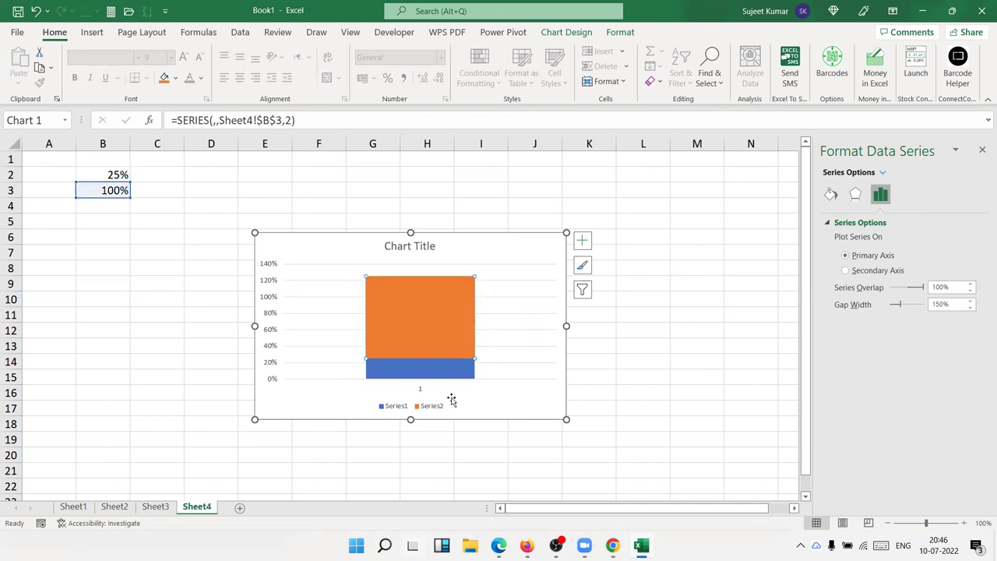
Delete the old chart and enter 100 in A2 and A3 as helper values
left_click(507, 401)
key("Delete")
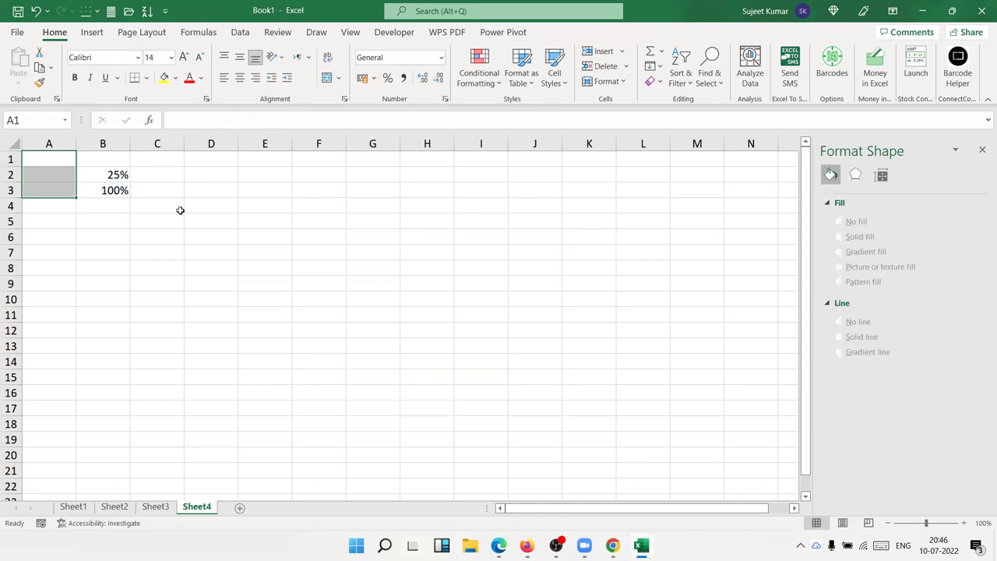
key("Up")
key("Down")
type("100")
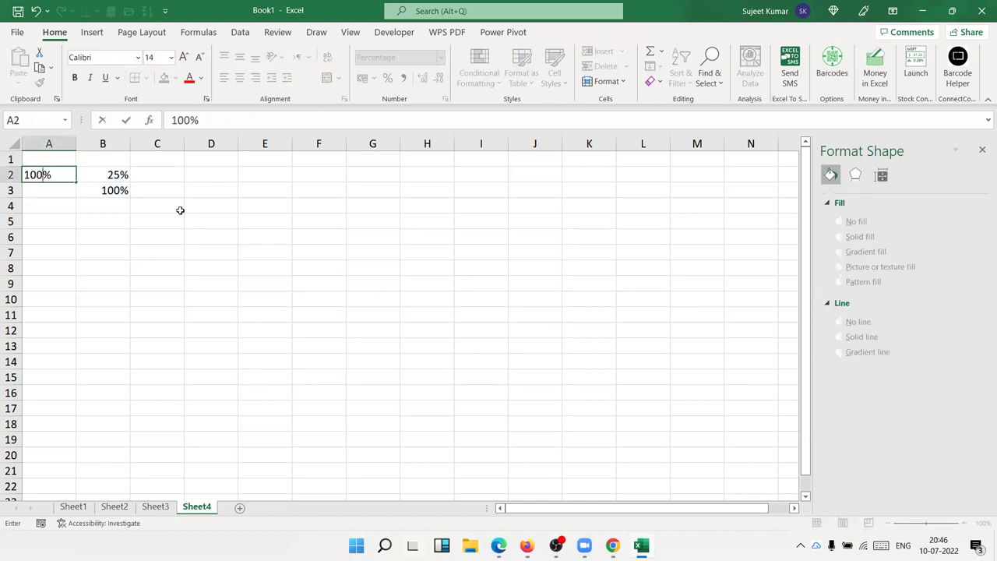
key("Return")
type("100")
key("Return")
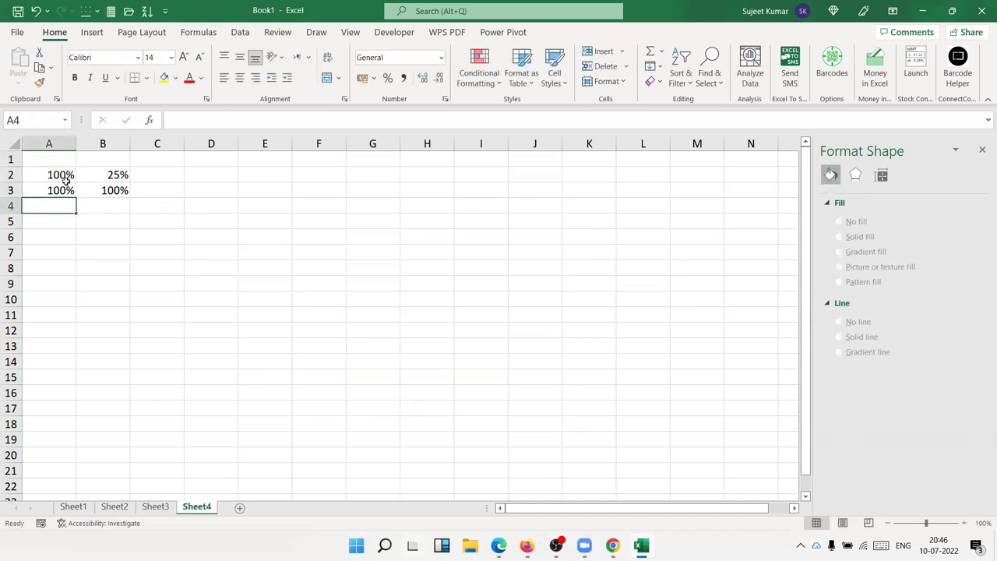
Insert a clustered column chart from A2:B3 and enlarge it up and to the left
left_click_drag(66, 176, 113, 190)
left_click(92, 32)
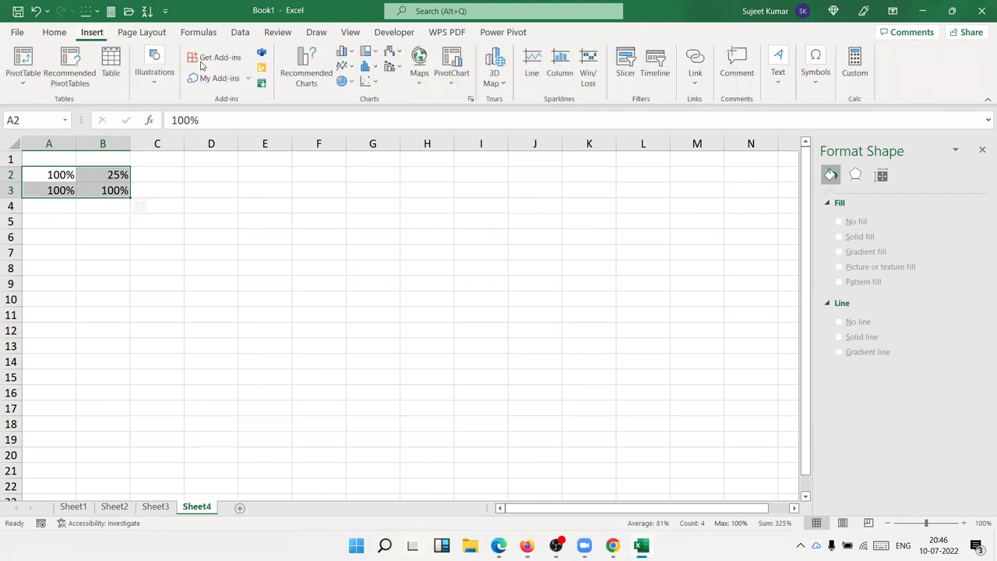
left_click(345, 51)
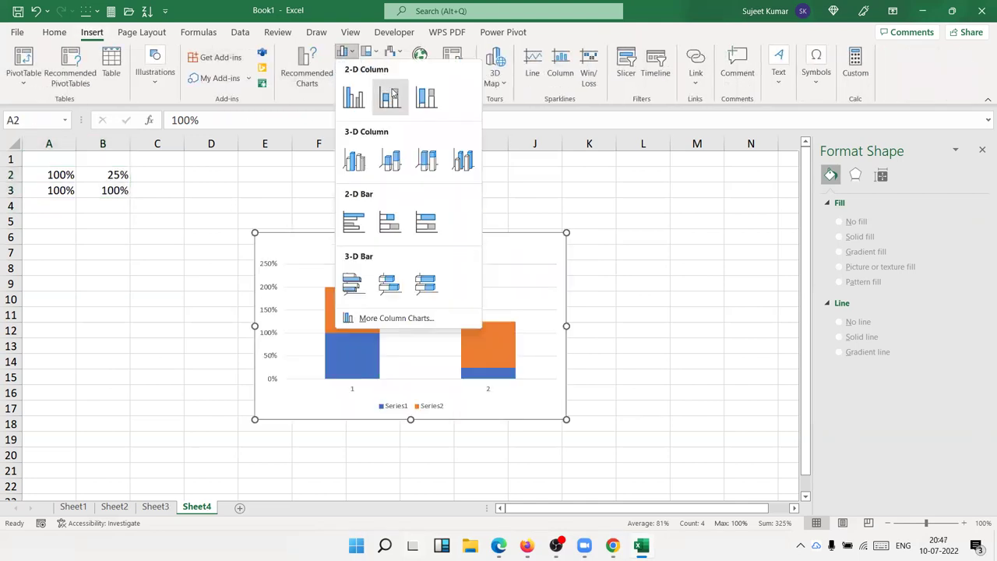
left_click(348, 96)
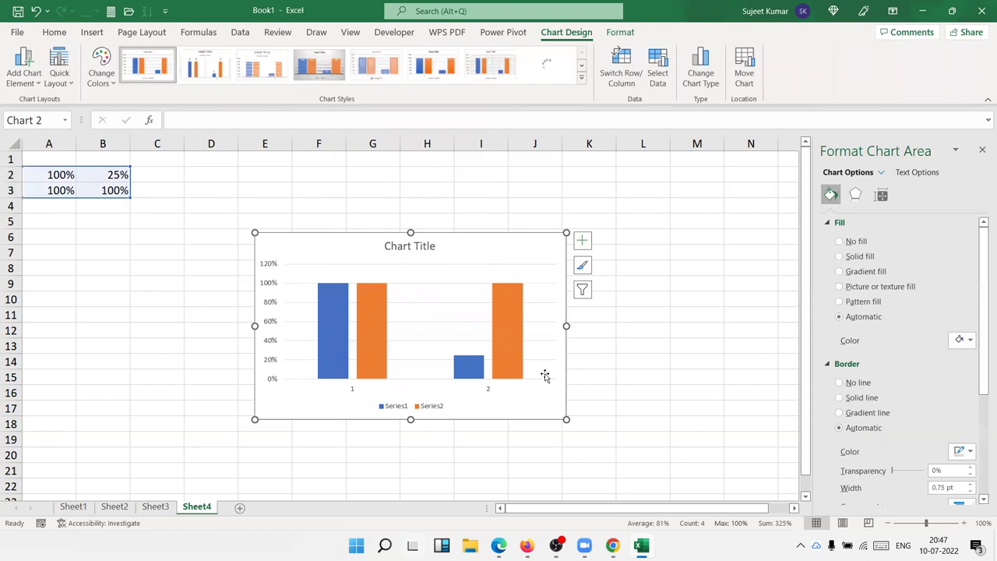
left_click_drag(567, 419, 618, 469)
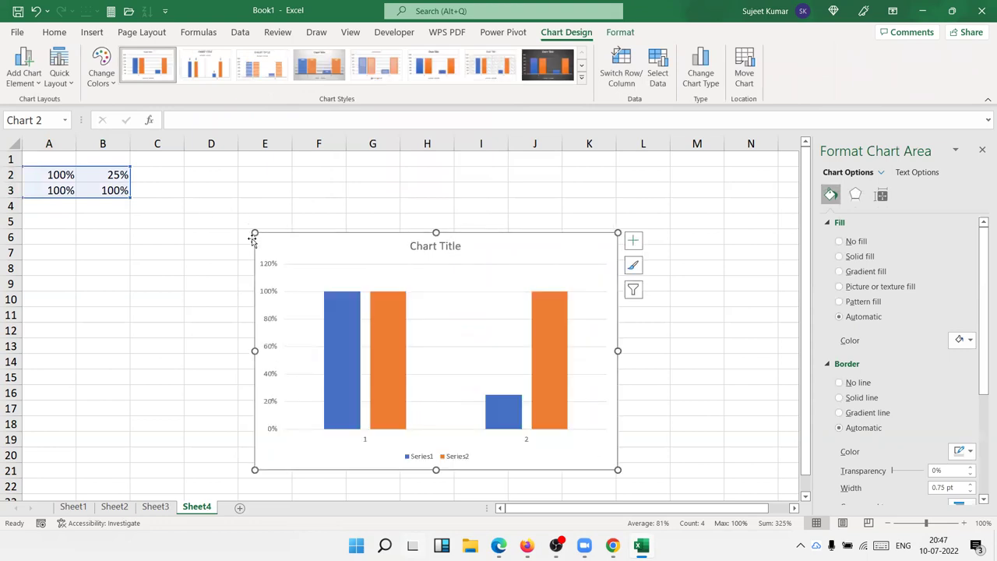
left_click_drag(216, 214, 190, 203)
Limit the orange Series2 to cell B3 and the blue series to cell A2
left_click(343, 303)
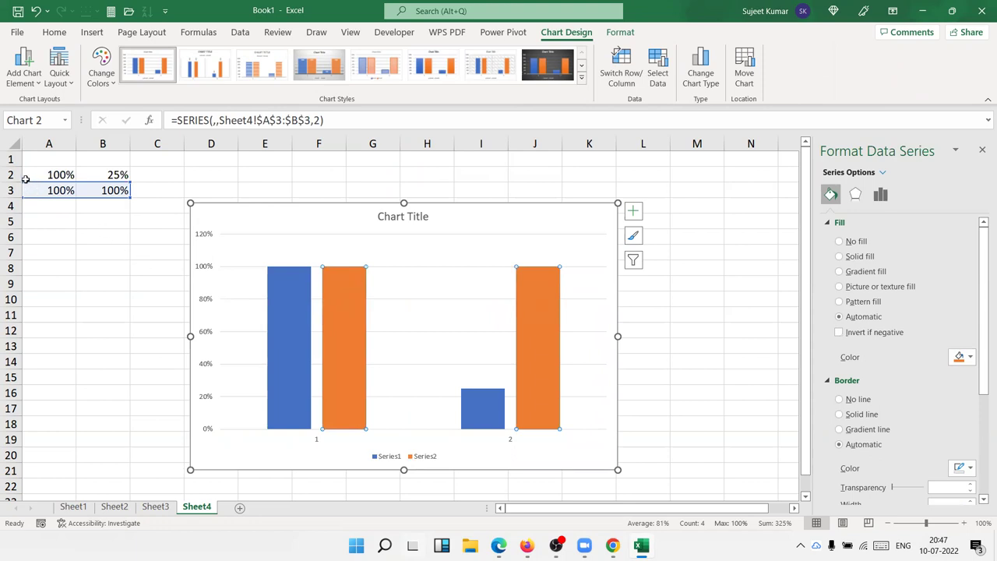
left_click_drag(37, 183, 97, 190)
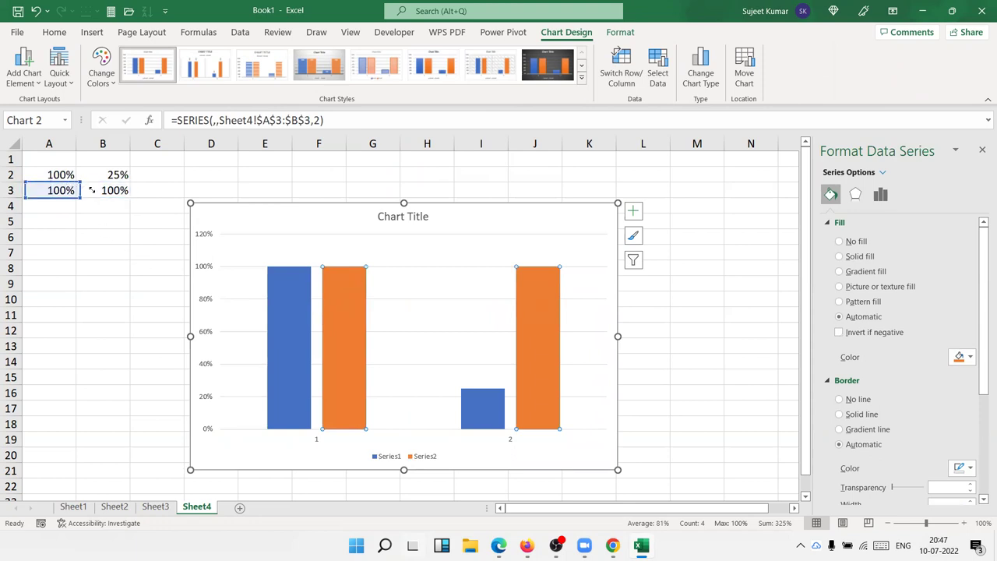
mouse_move(281, 323)
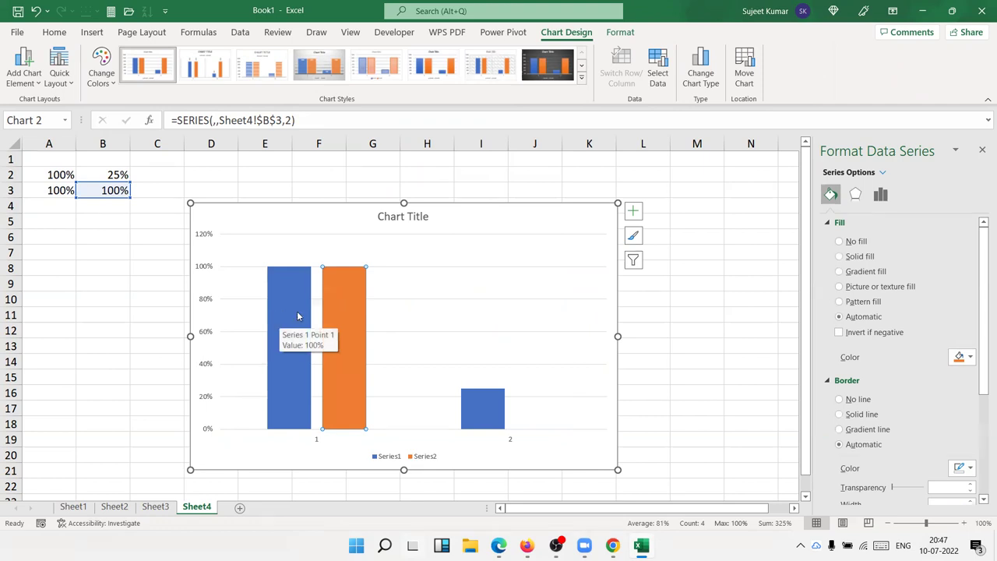
left_click(296, 314)
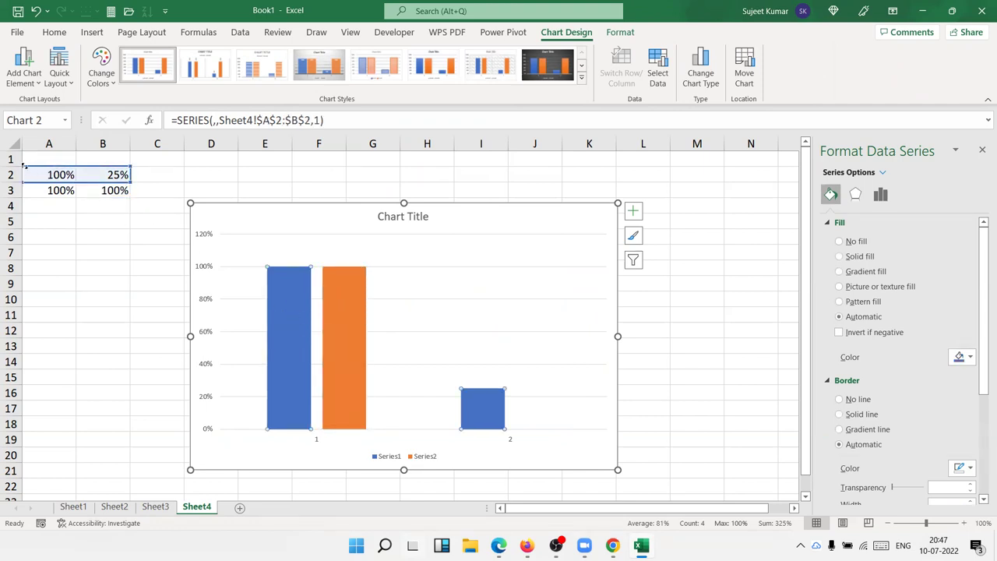
left_click_drag(25, 165, 64, 170)
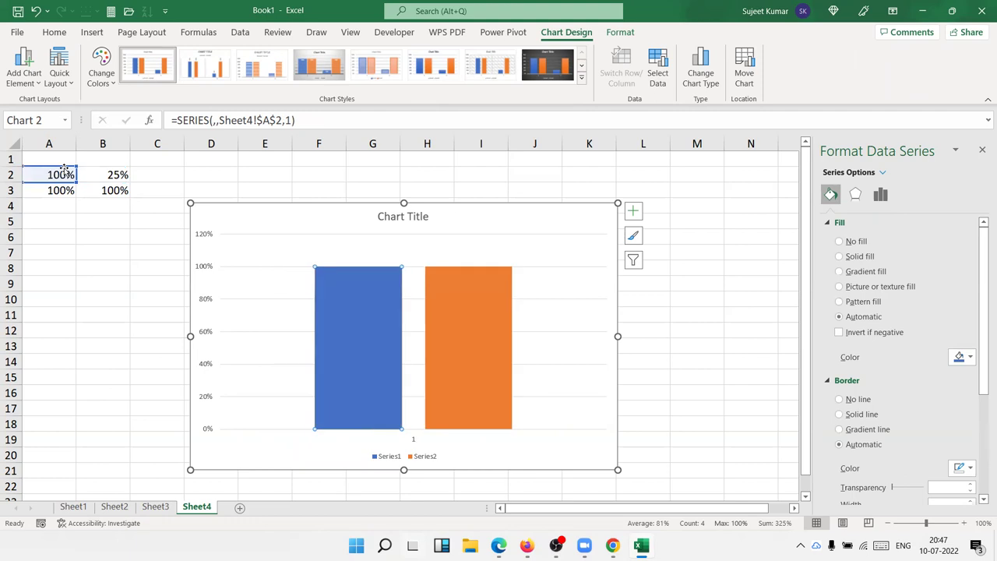
left_click(381, 458)
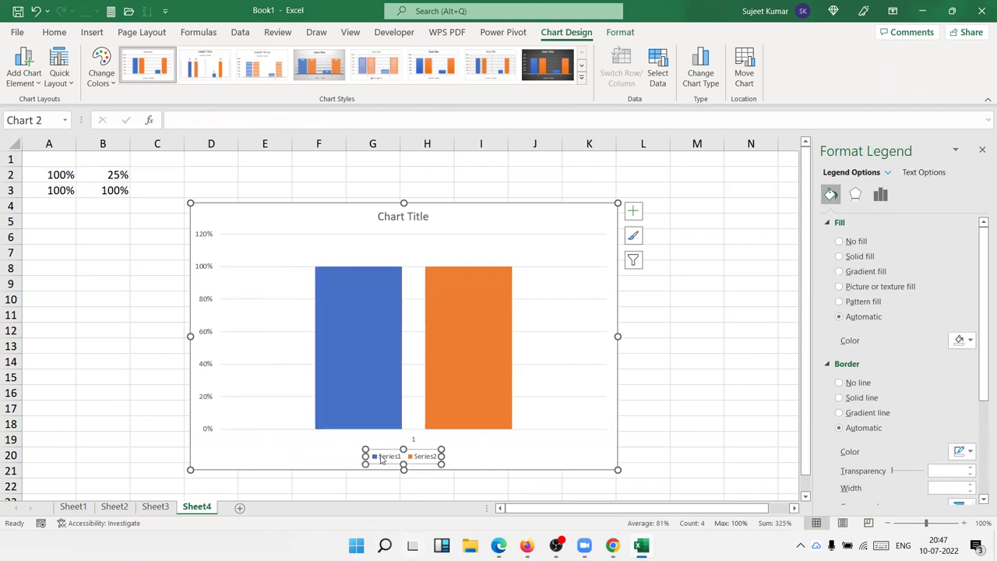
Delete the legend and category axis, and point the blue series at B2's 25%
key("Delete")
left_click(414, 460)
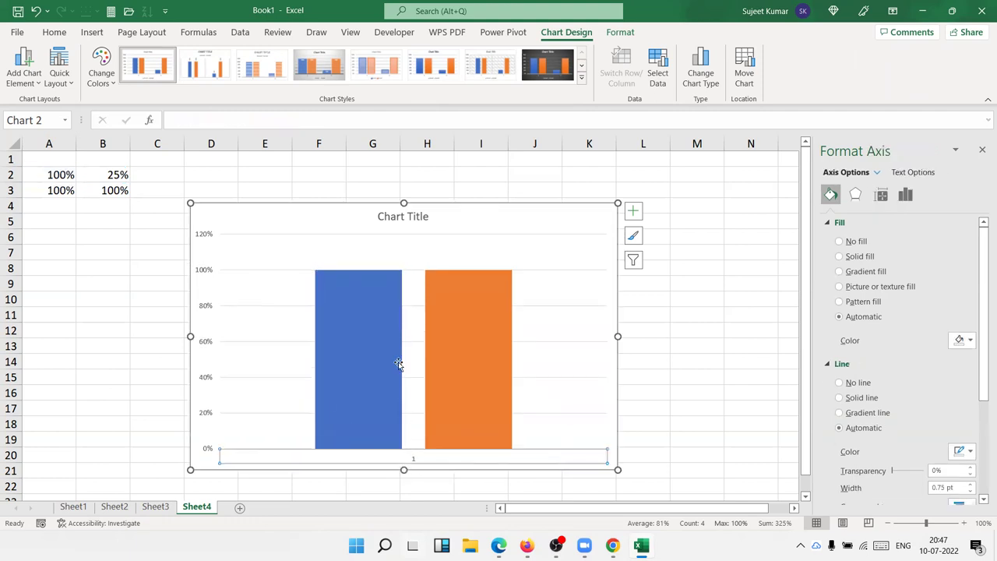
key("Delete")
left_click(498, 375)
left_click(380, 347)
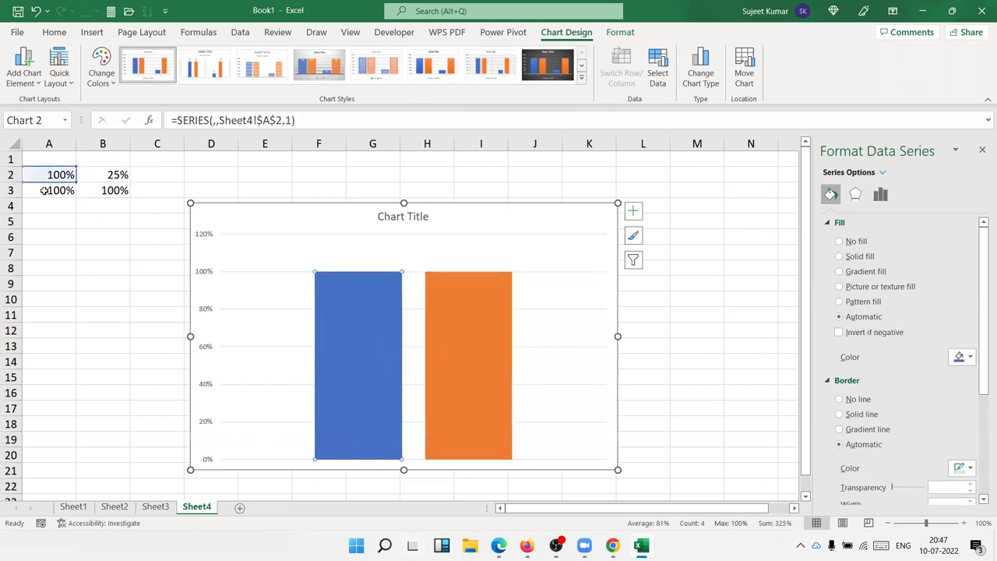
left_click_drag(62, 188, 89, 176)
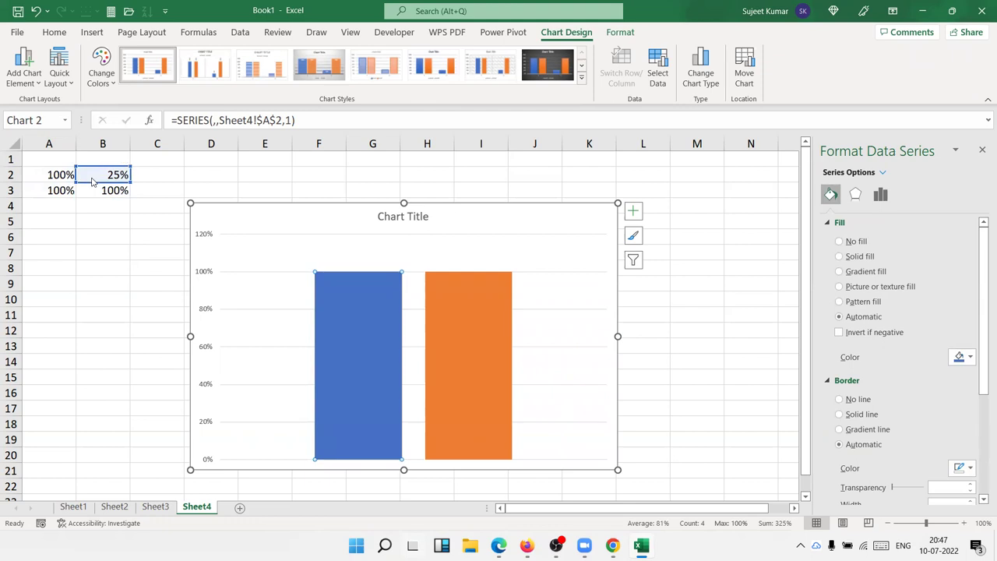
Adjust the orange series' overlap and gap width so the bars widen
left_click(487, 354)
left_click(412, 395)
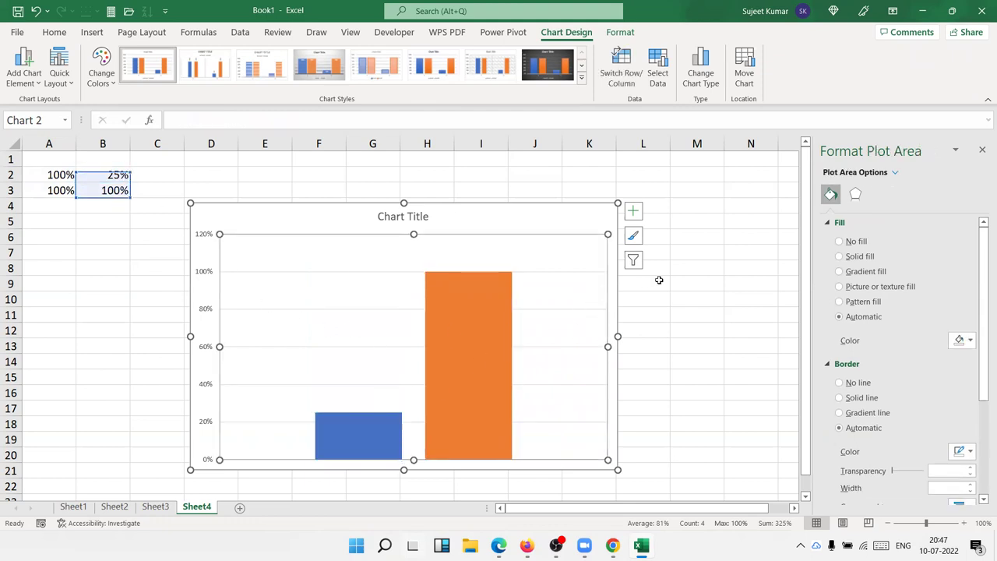
left_click(507, 340)
left_click(879, 195)
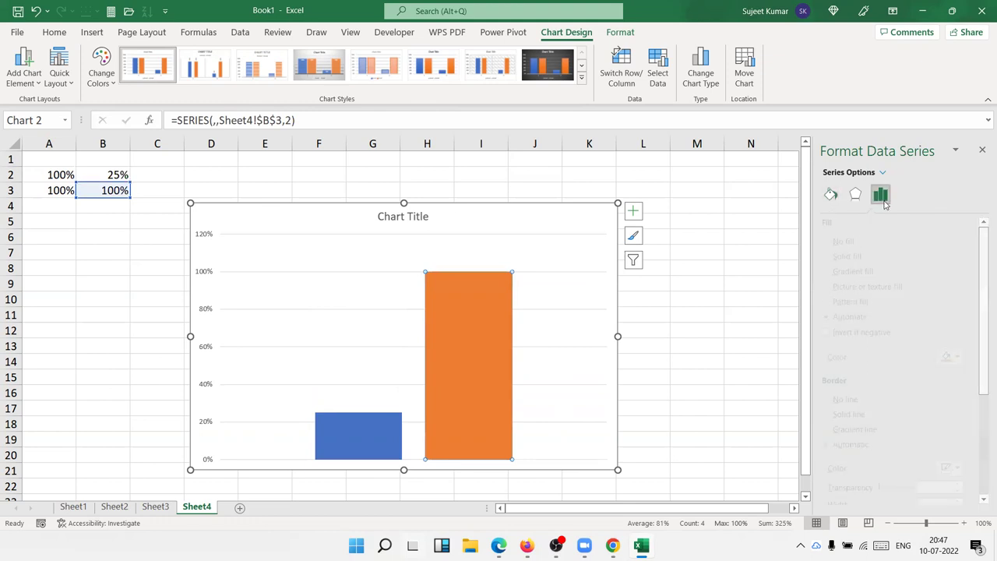
left_click_drag(899, 307, 926, 292)
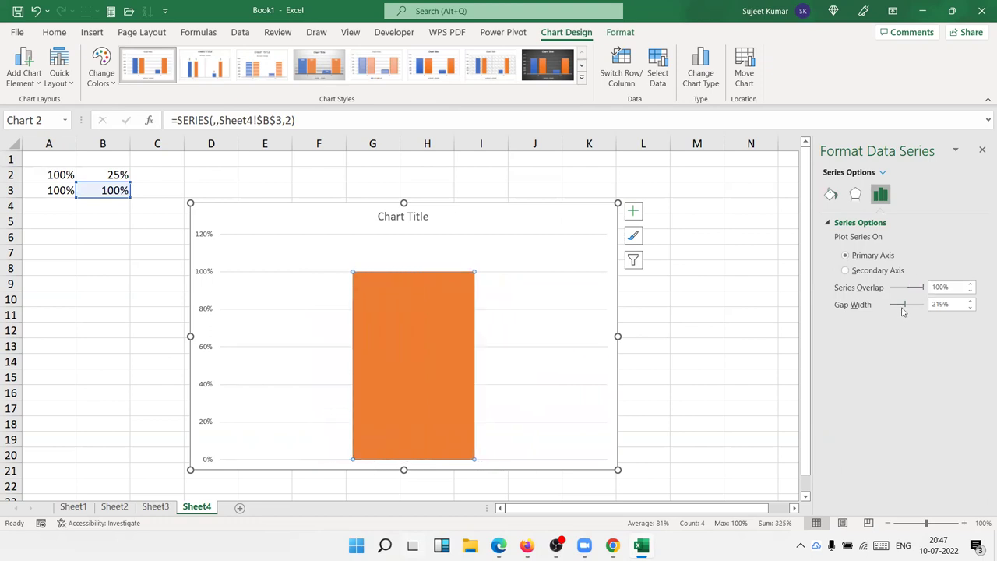
Change the orange series' plot order from 2 to 1 and delete the gridlines
left_click(419, 283)
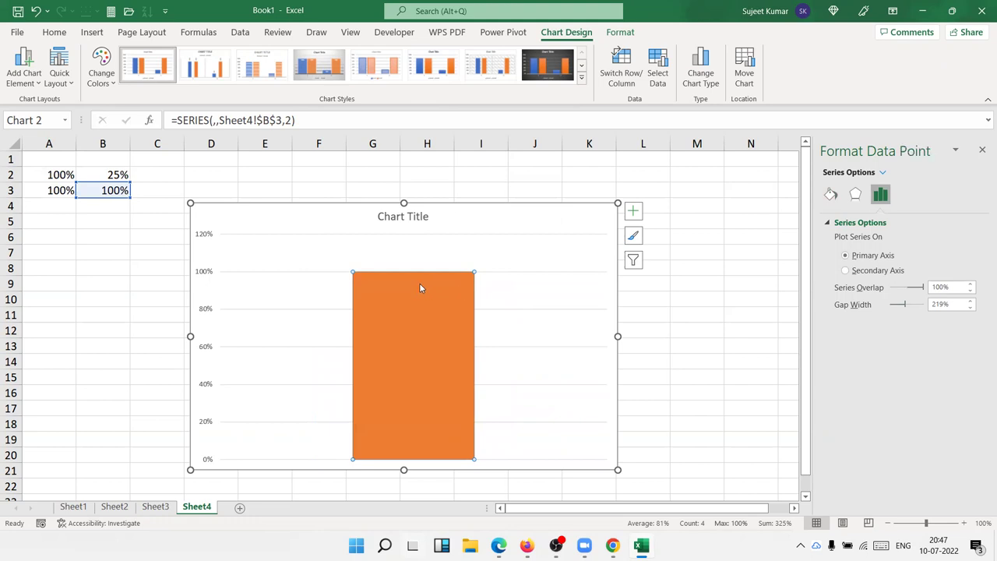
left_click(292, 120)
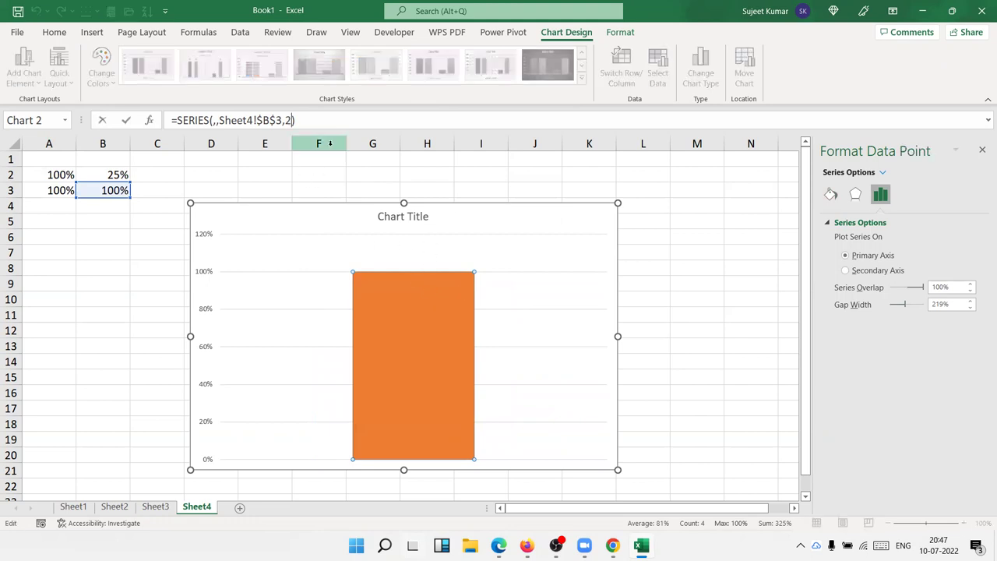
key("BackSpace")
type("1")
key("Return")
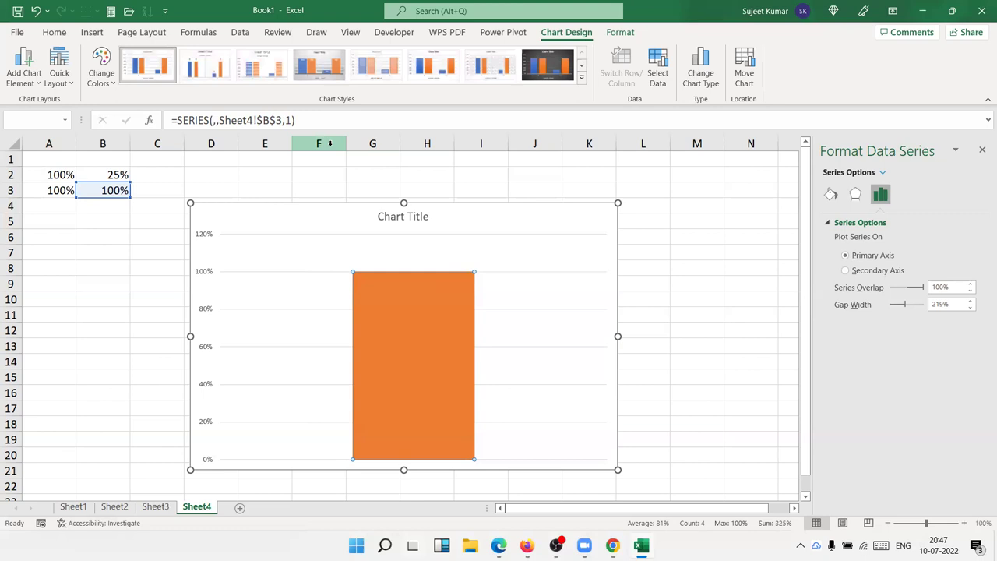
left_click(536, 280)
left_click(559, 272)
key("Delete")
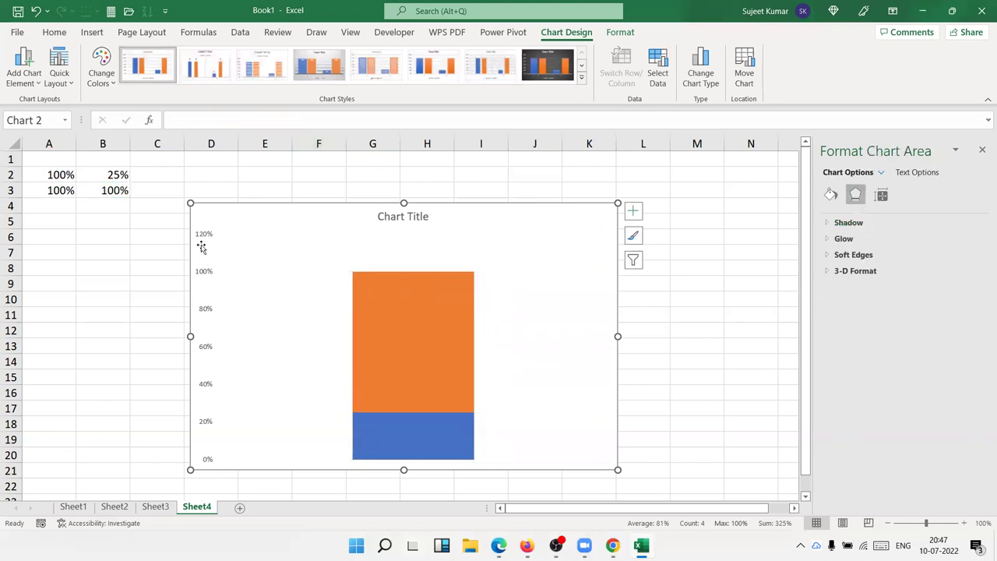
Delete the chart's vertical value axis
left_click(203, 237)
key("Delete")
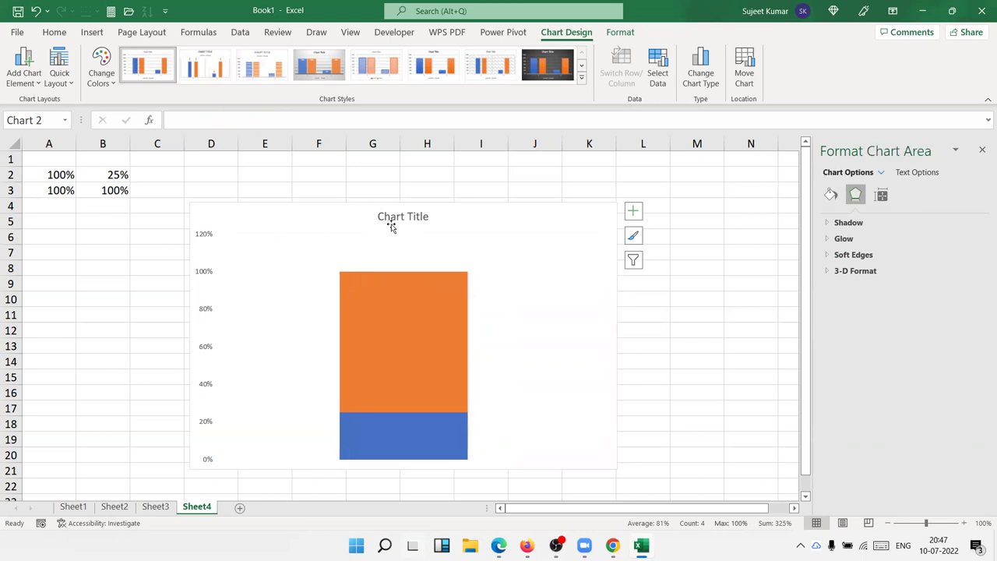
left_click(397, 216)
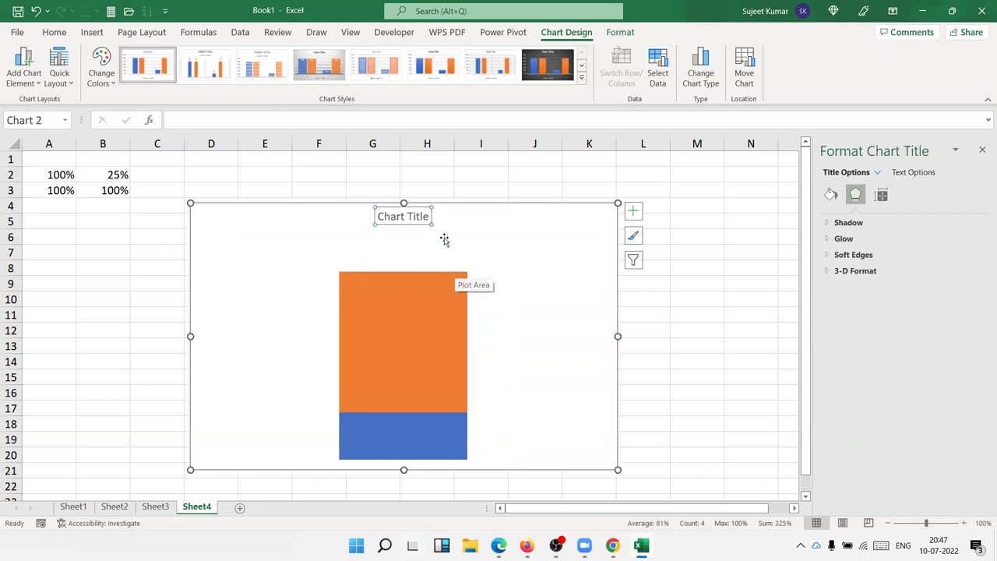
left_click(533, 313)
left_click(404, 314)
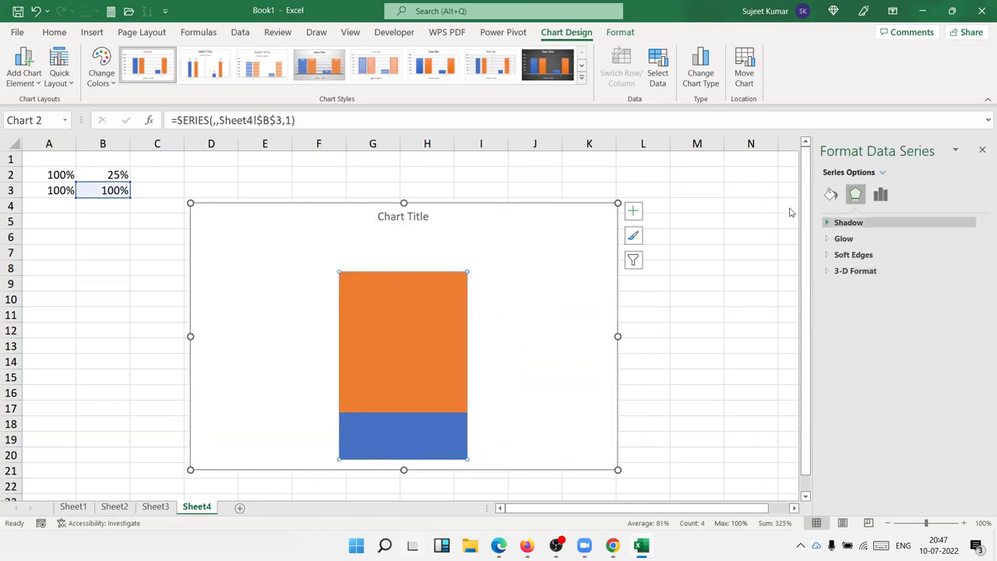
Stretch the chart taller at top and bottom and narrow it from both sides
left_click_drag(403, 203, 403, 164)
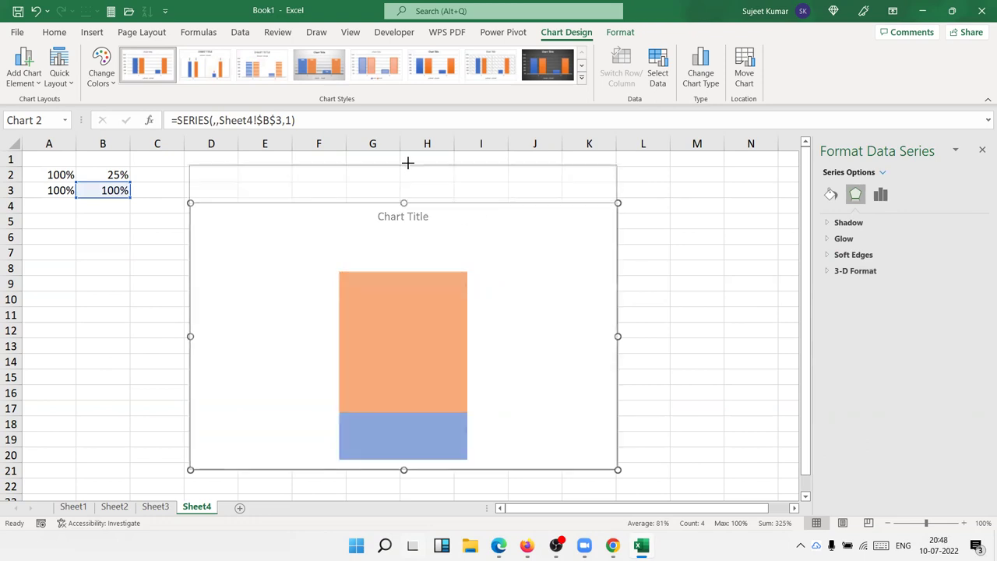
left_click_drag(403, 469, 402, 503)
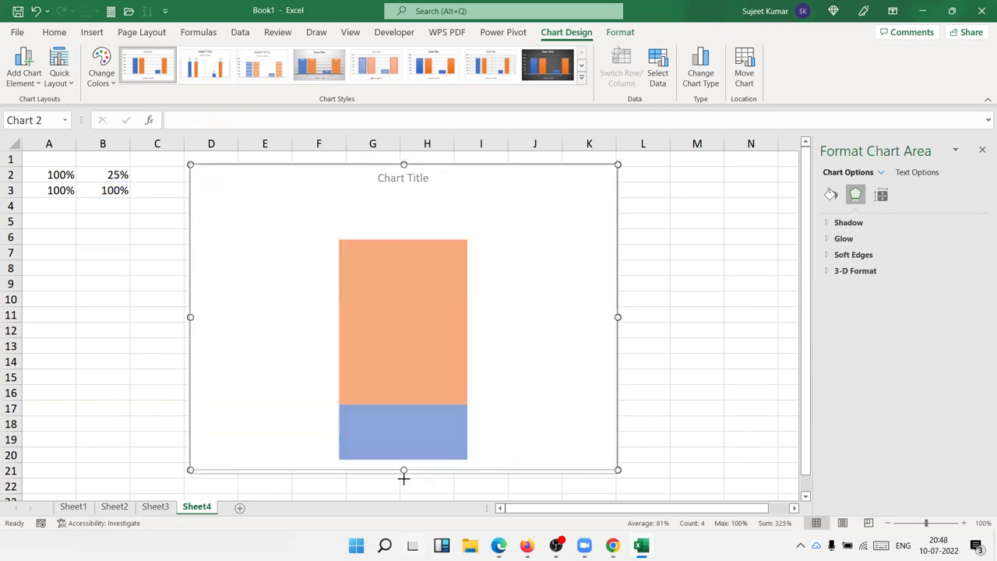
left_click_drag(618, 327, 547, 327)
left_click_drag(192, 327, 217, 326)
left_click(728, 310)
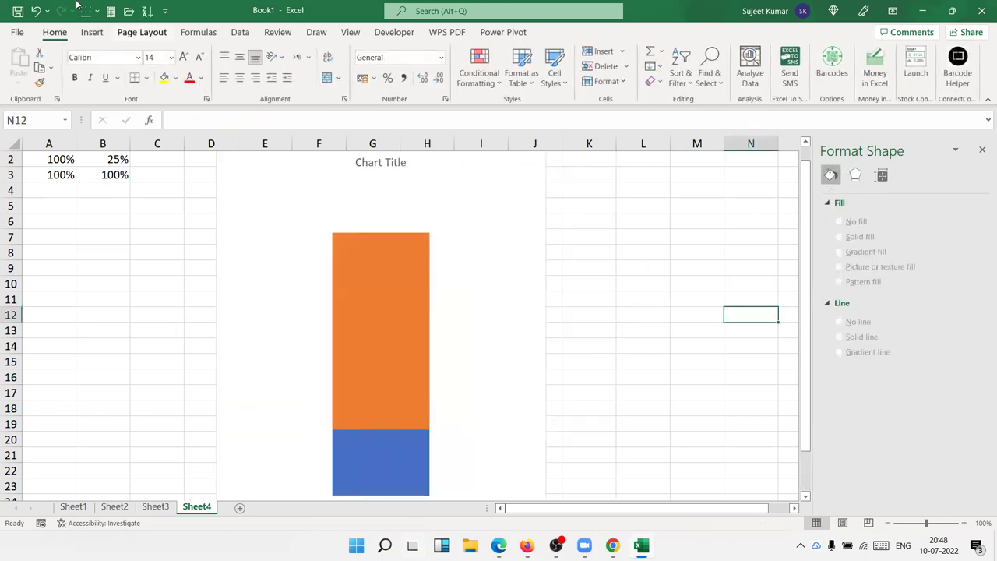
Browse the Insert ribbon's column chart and Illustrations options
left_click(91, 32)
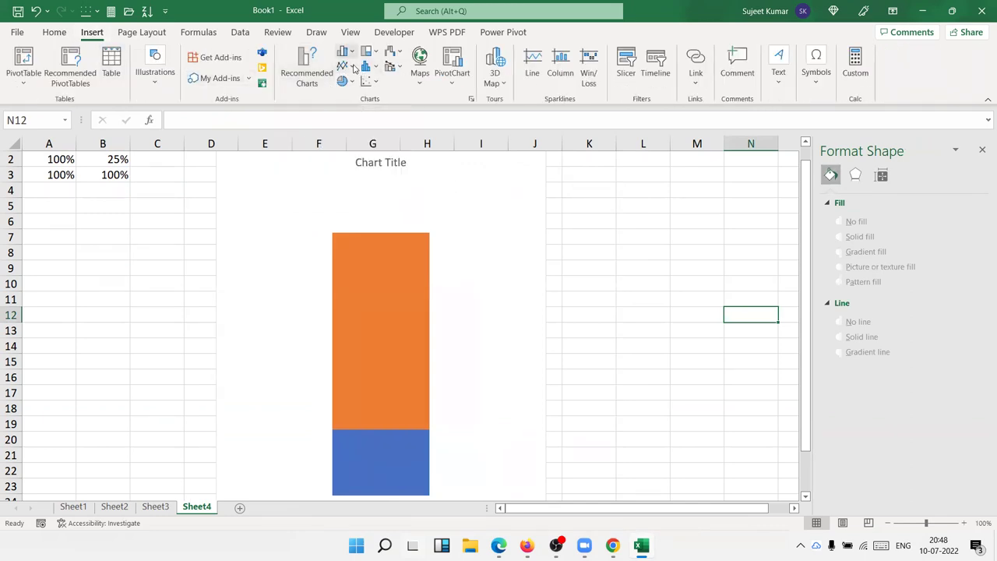
left_click(343, 51)
left_click(155, 68)
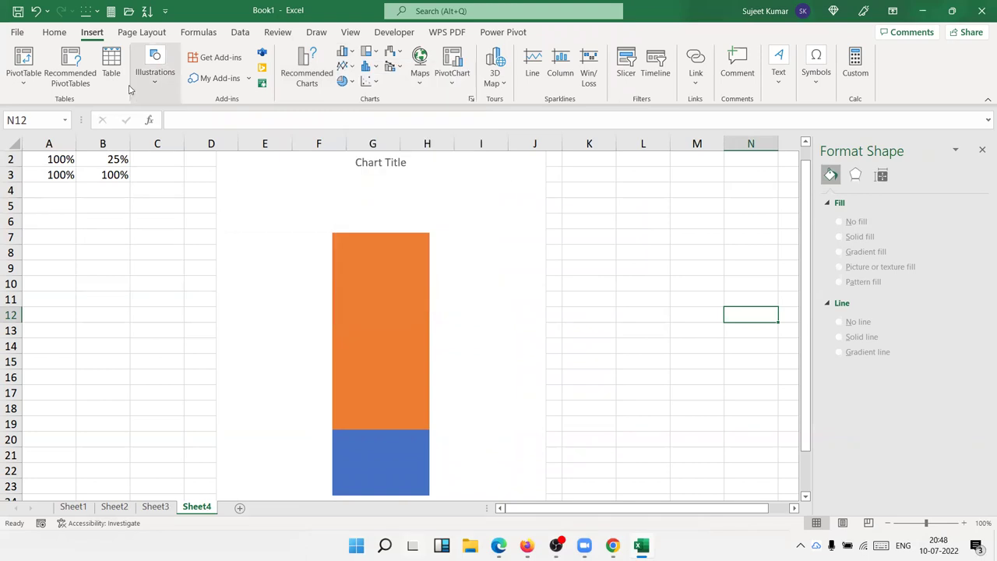
left_click(155, 68)
Draw a cylinder shape from about K5 to N22 beside the chart
left_click(177, 140)
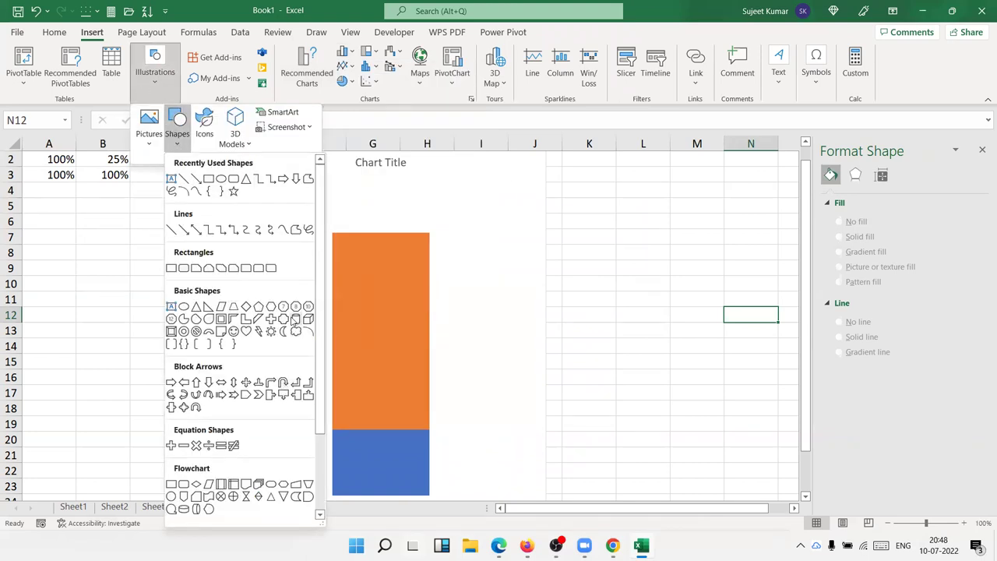
left_click(294, 320)
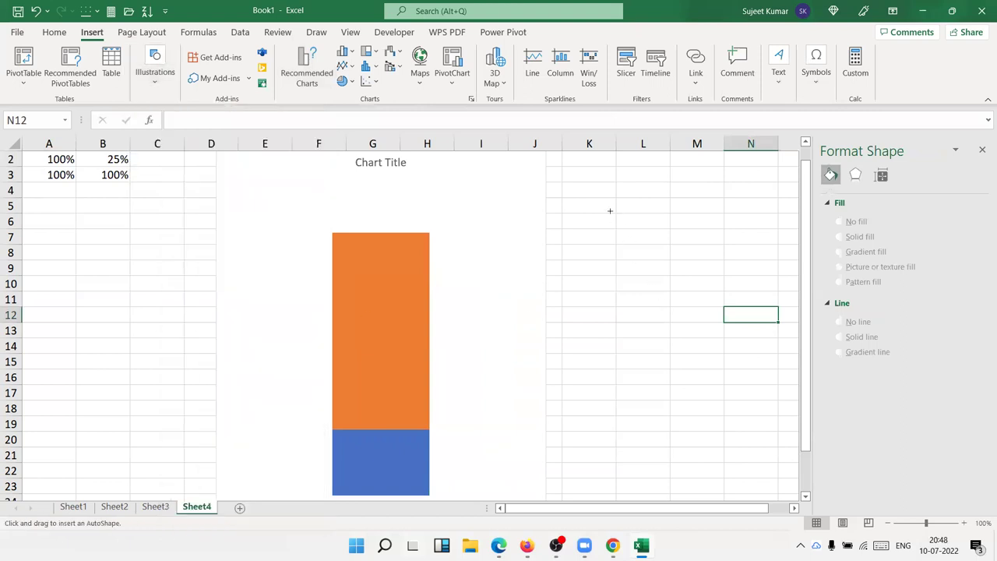
left_click_drag(610, 210, 733, 472)
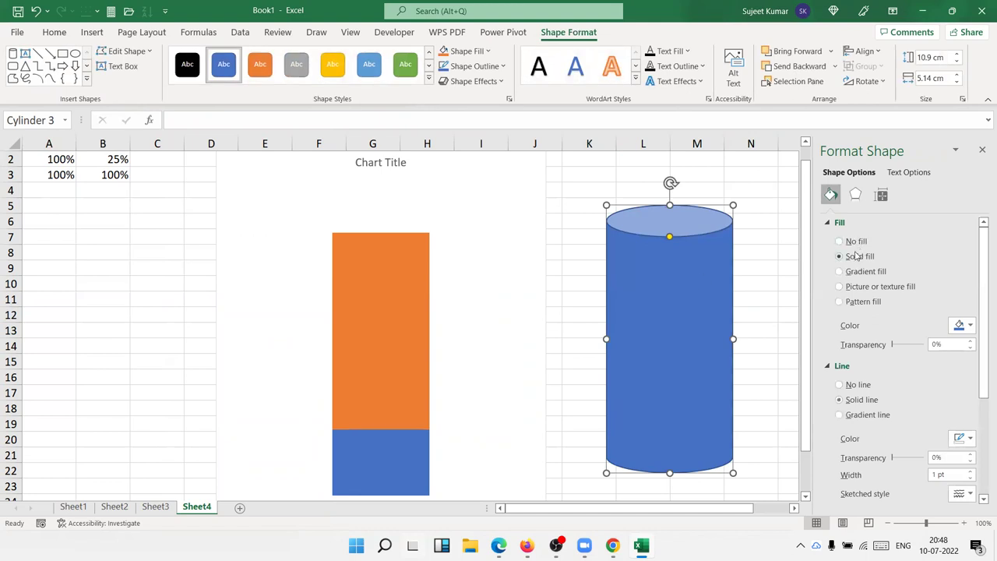
Give the cylinder no fill and a red 3.25 pt outline
left_click(855, 242)
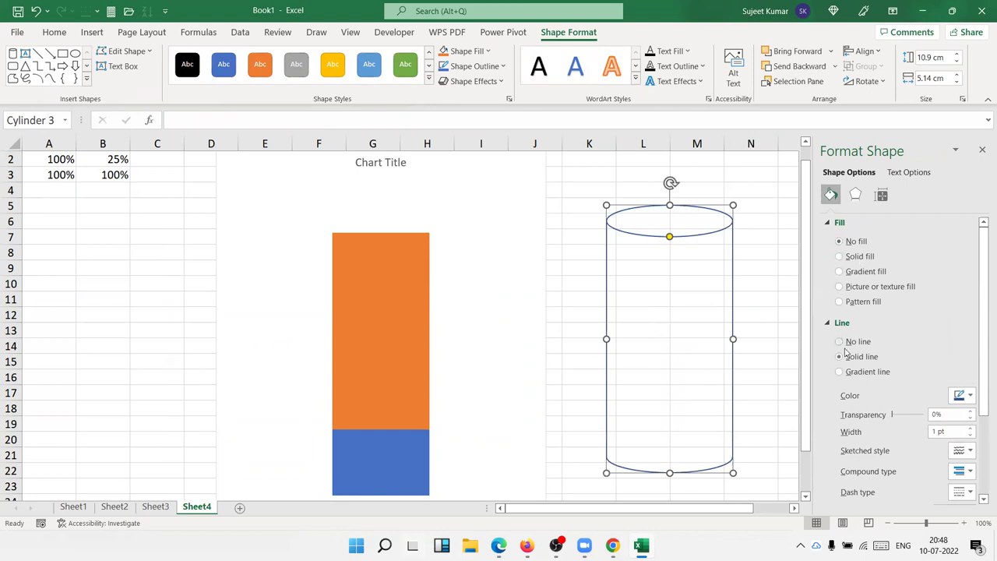
left_click(970, 396)
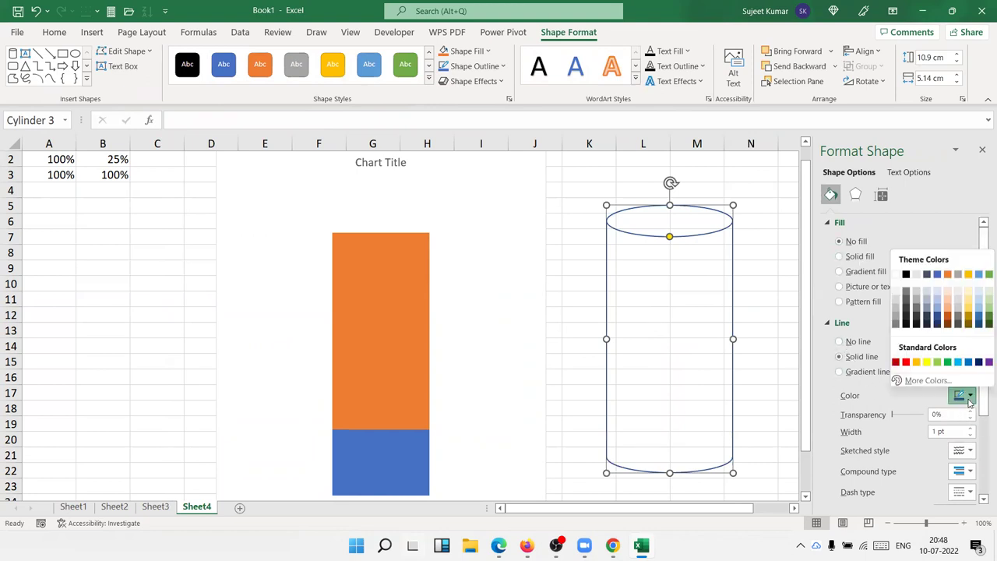
left_click(906, 362)
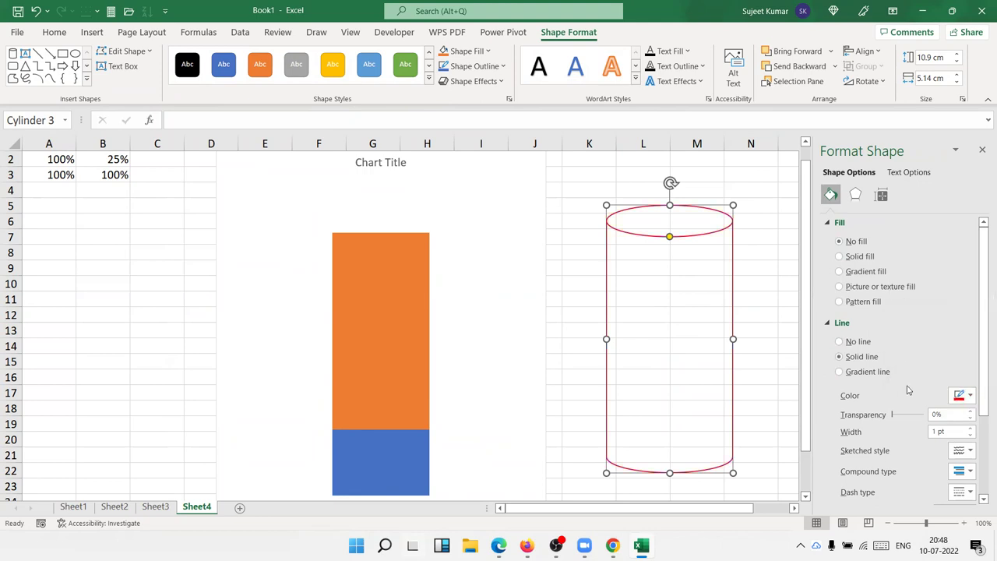
double_click(972, 429)
double_click(972, 428)
double_click(972, 428)
double_click(972, 428)
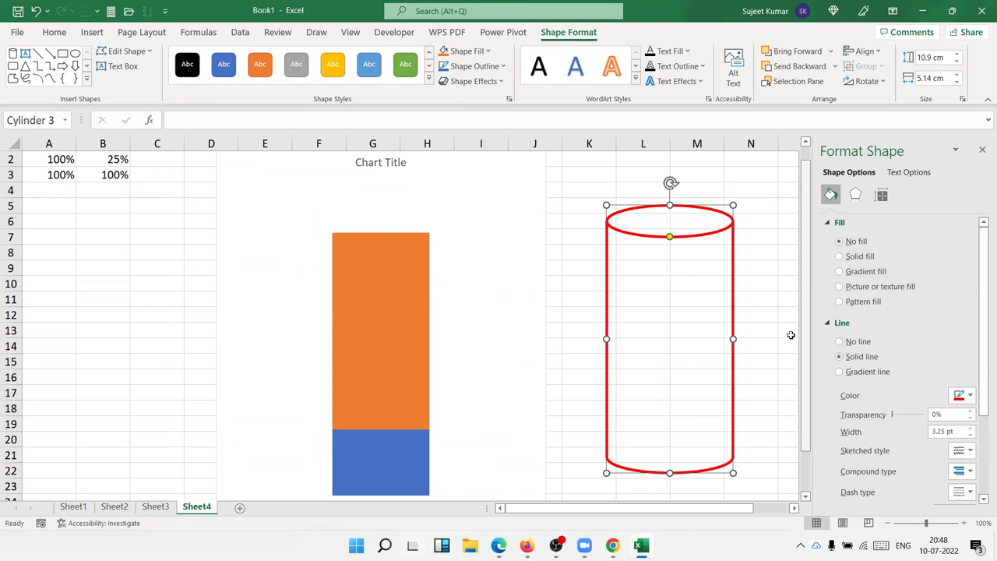
left_click_drag(783, 311, 737, 287)
left_click(733, 284)
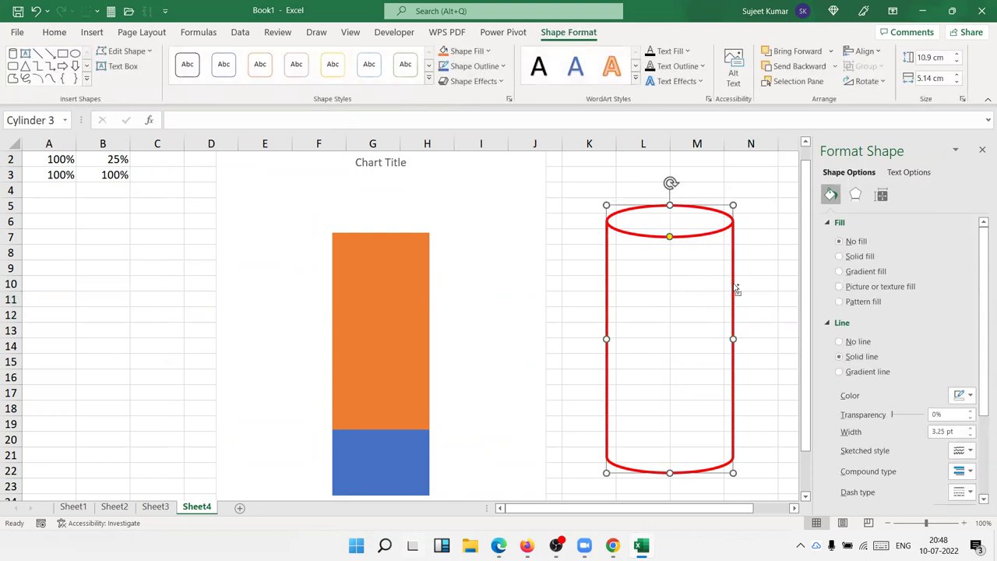
left_click(348, 316)
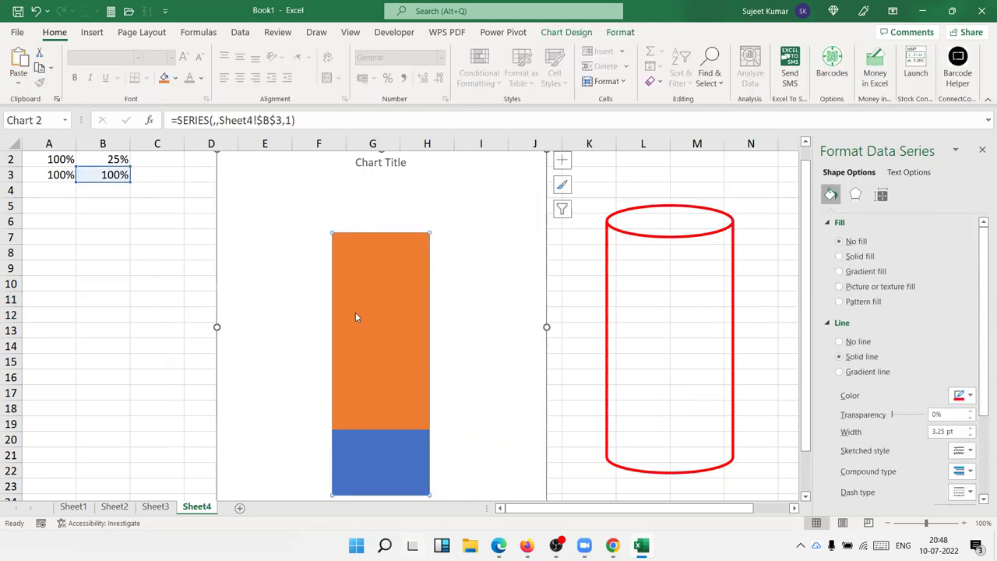
Fill the tall chart bar with the clipboard's outlined-cylinder picture
left_click(356, 312)
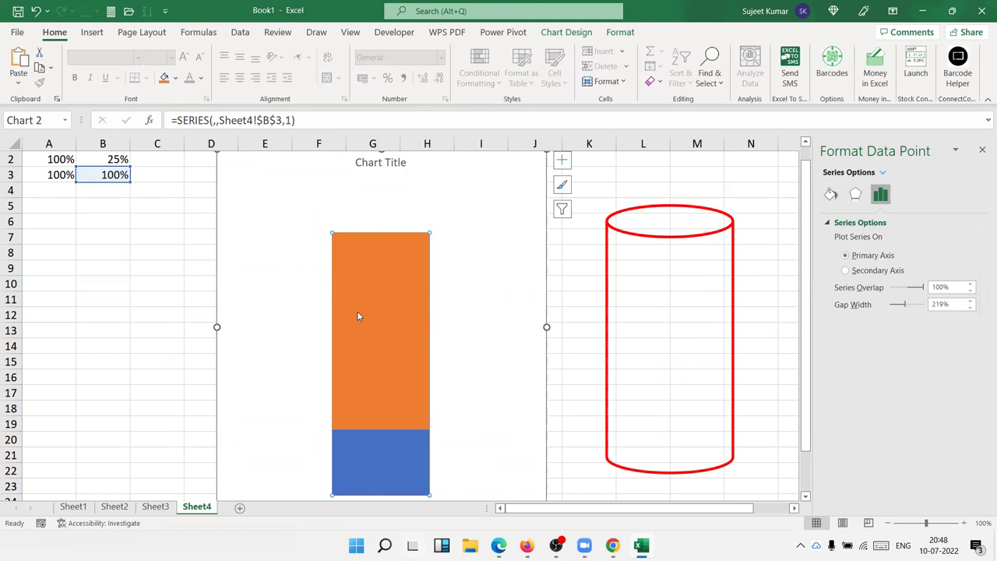
left_click(830, 194)
left_click(840, 286)
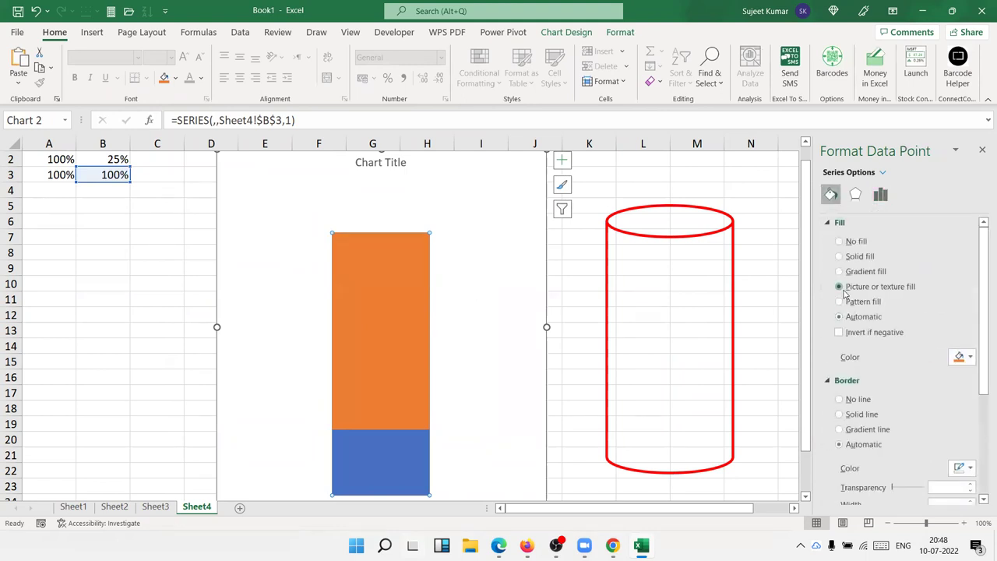
left_click(894, 375)
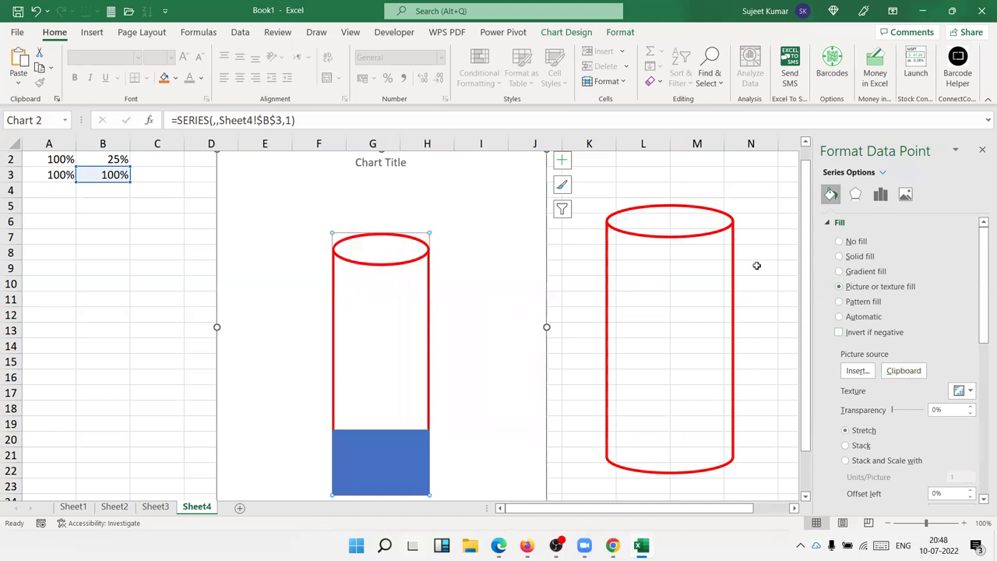
Recolour the cylinder shape with a solid red fill and no outline
left_click(728, 233)
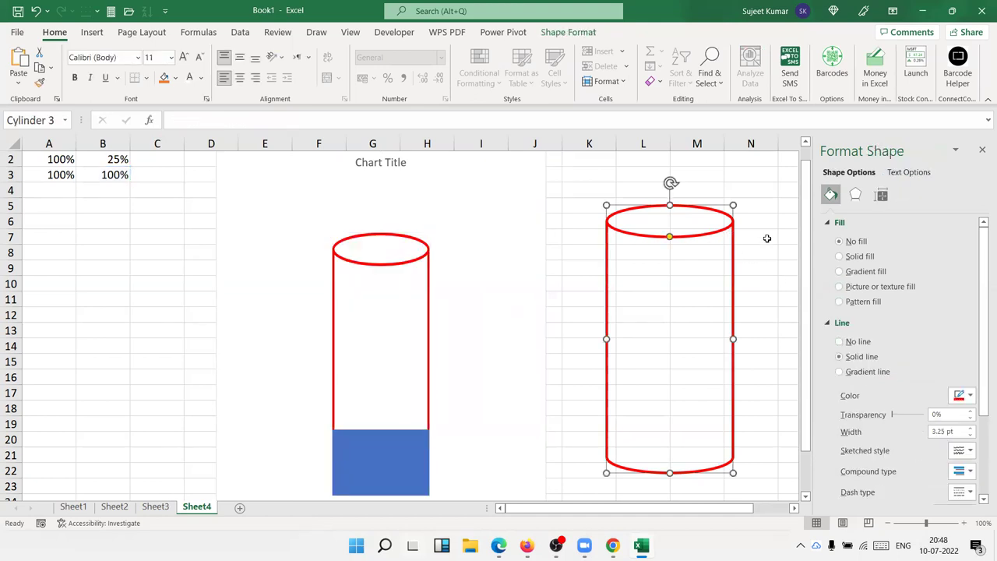
left_click(847, 343)
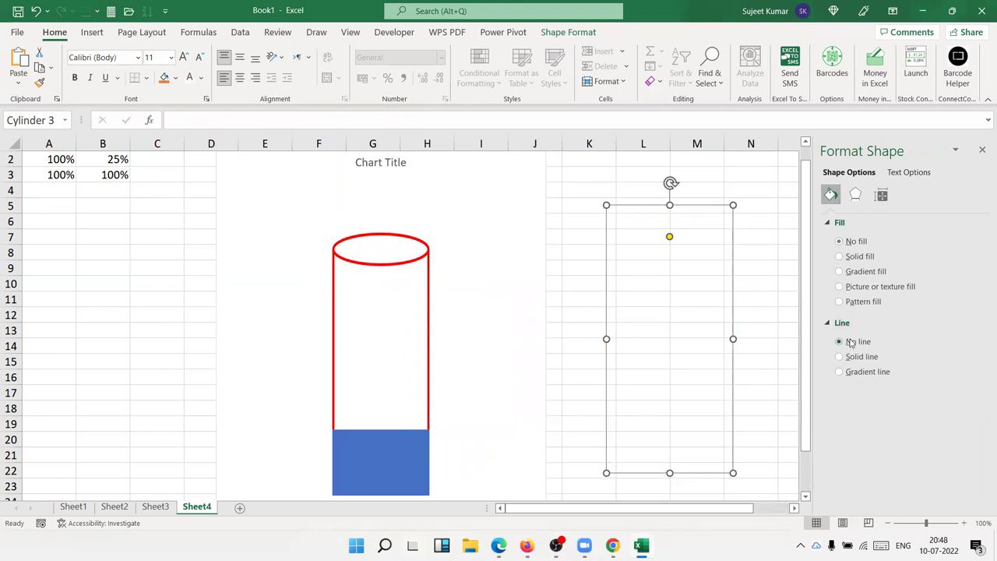
left_click(840, 256)
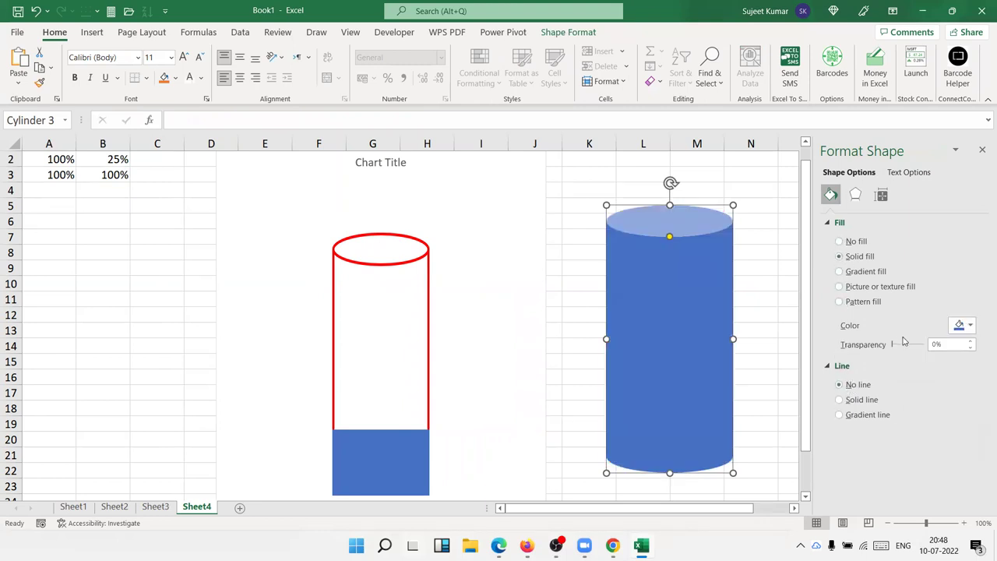
left_click(970, 326)
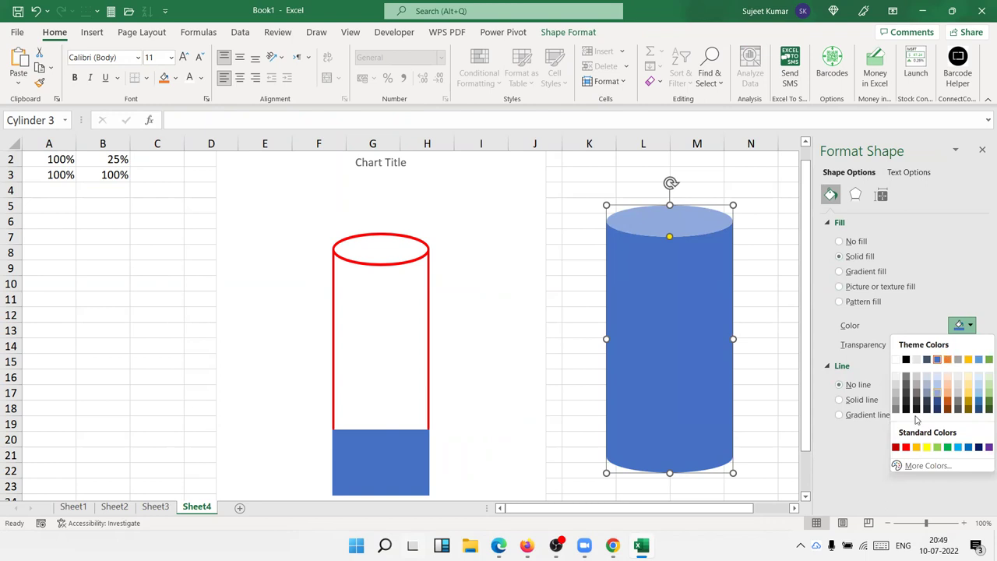
left_click(906, 447)
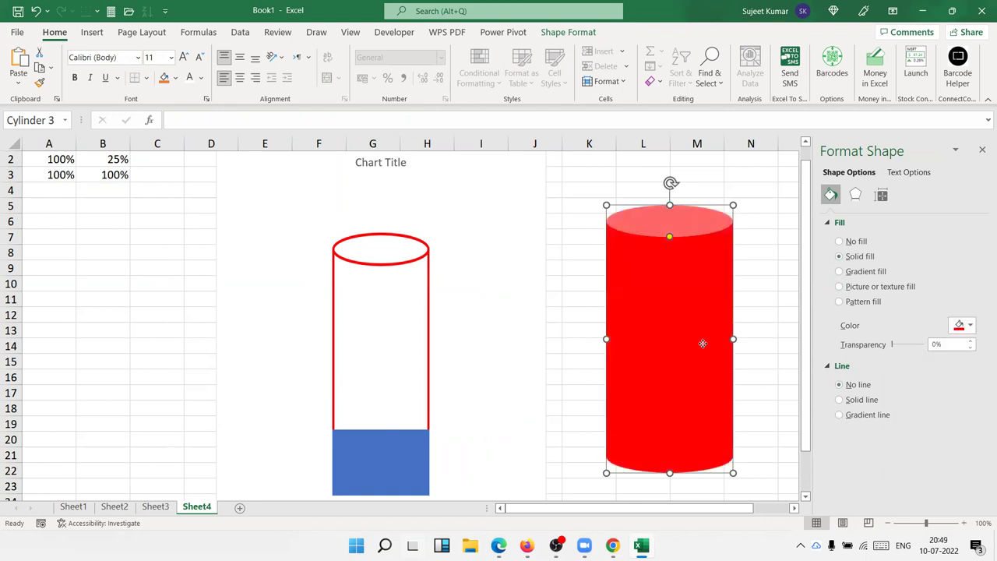
Fill the lower 25% bar with the copied red cylinder picture, then move the shape to columns O–P
left_click(396, 453)
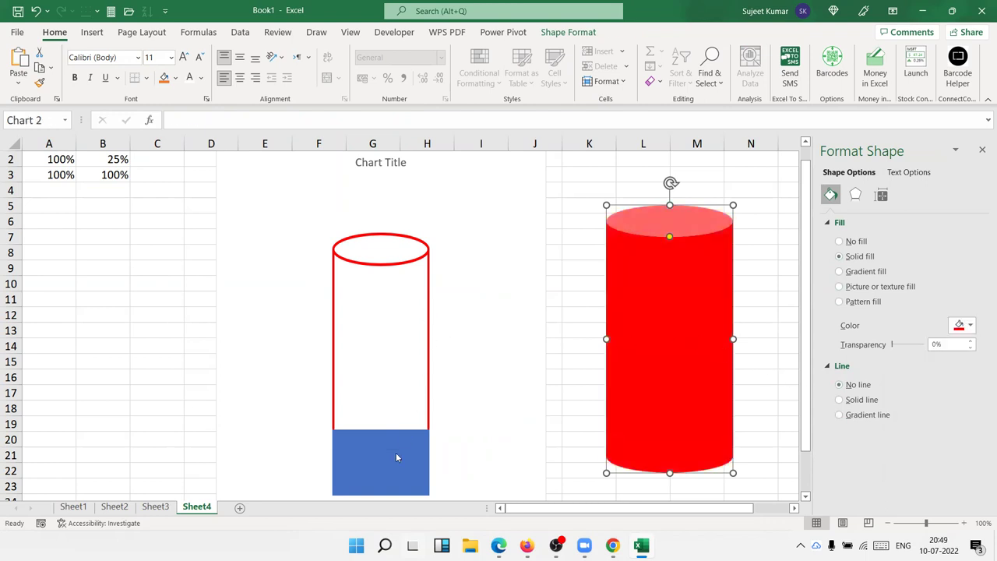
left_click(831, 194)
left_click(849, 286)
left_click(915, 375)
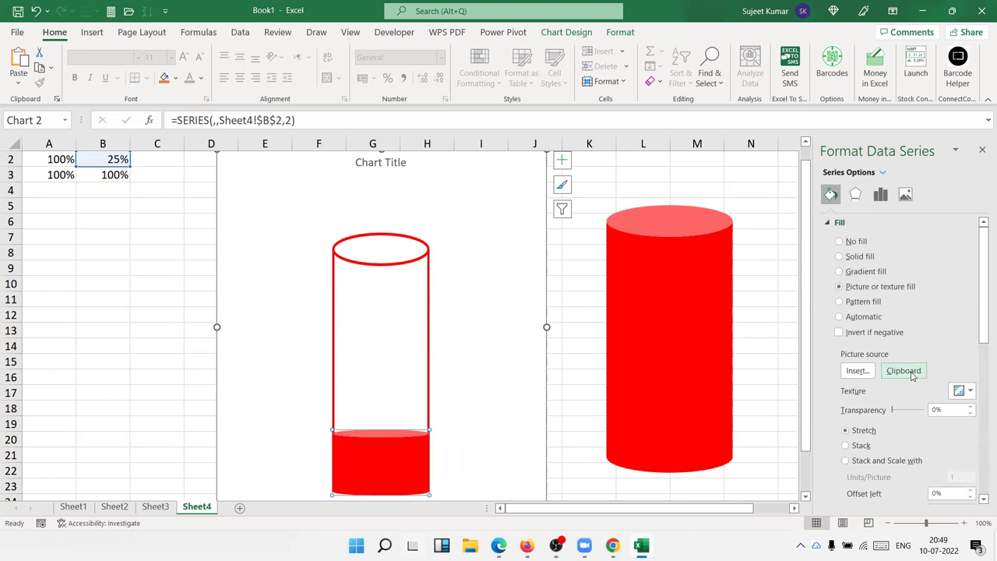
left_click(776, 264)
left_click(982, 148)
left_click_drag(708, 233, 882, 234)
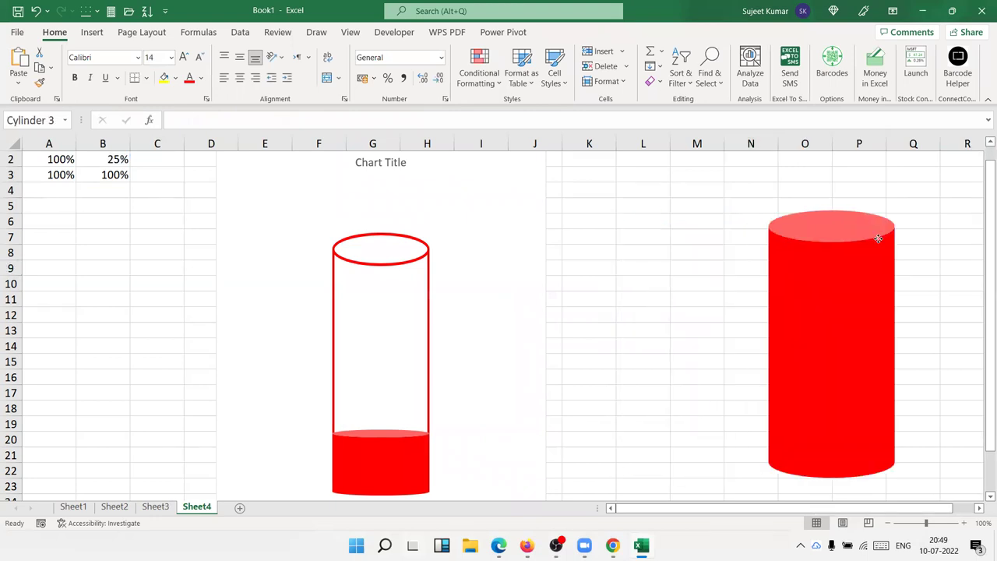
Delete the standalone solid red cylinder shape
left_click(665, 267)
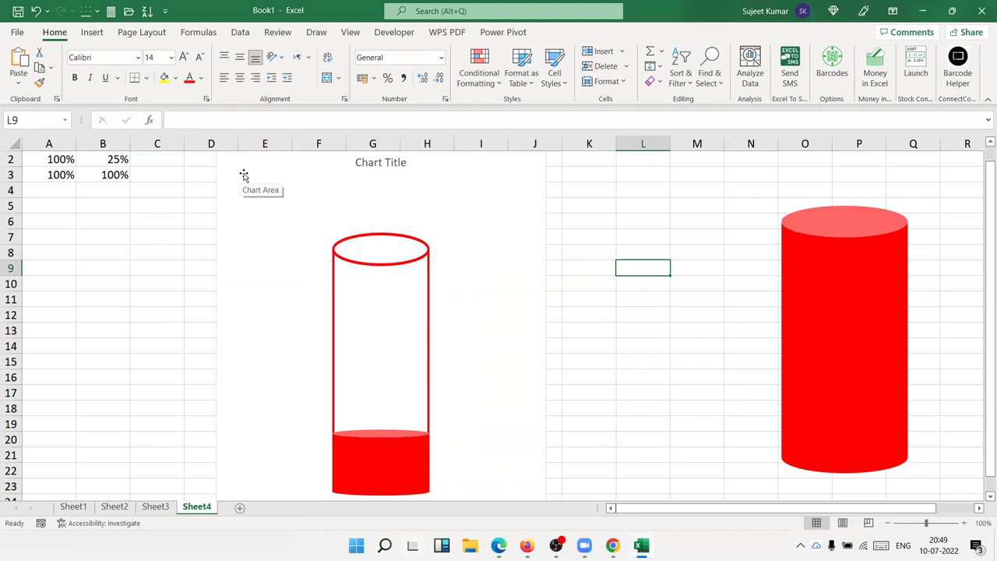
left_click(839, 394)
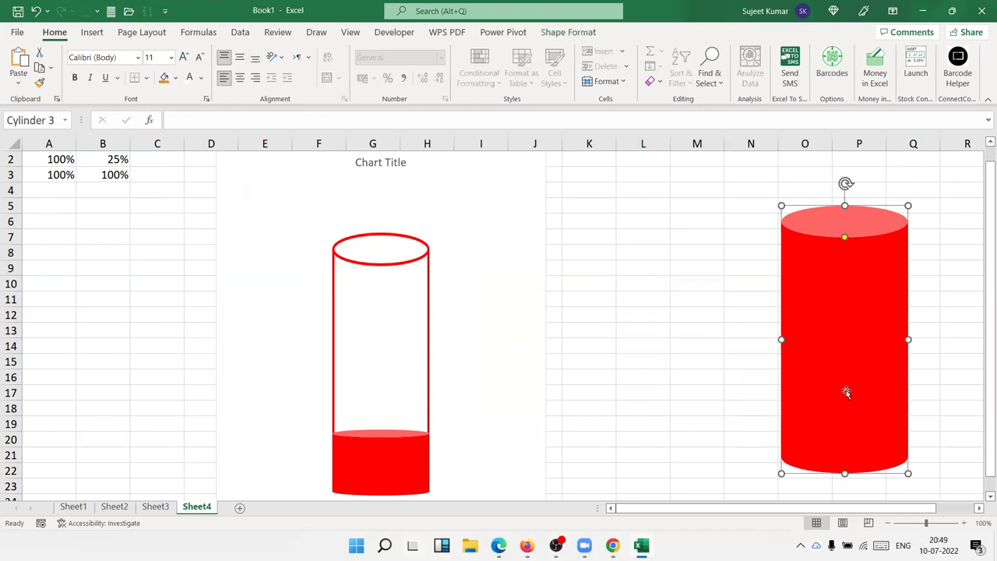
key("Delete")
Clear the 100% helper values from A2:A3
left_click(88, 189)
mouse_move(90, 158)
left_mouse_down()
mouse_move(90, 173)
mouse_move(51, 169)
left_mouse_up()
left_click(50, 160)
key("Delete")
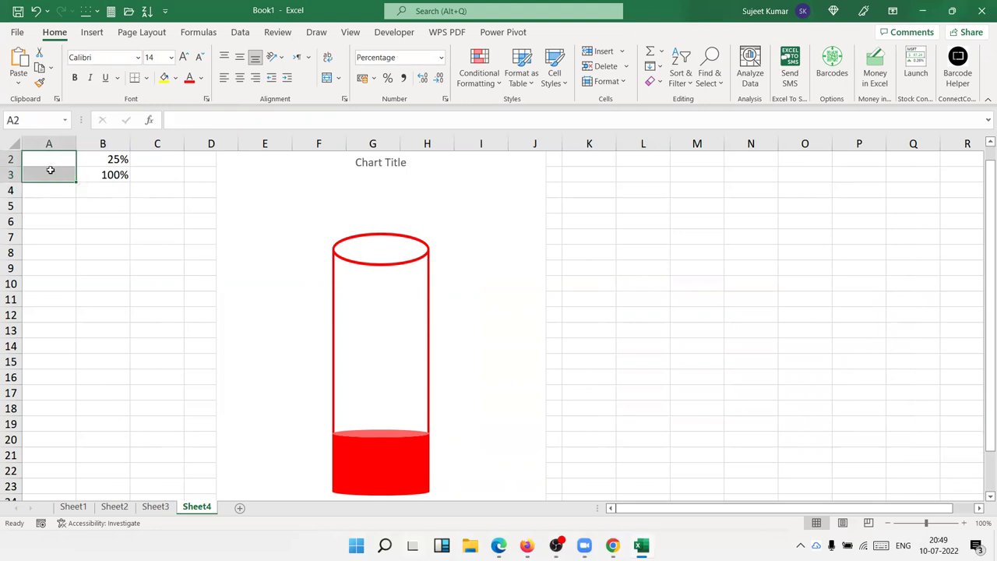
Enter 50, then 60, and finally 40 in B2, watching the red fill rise and fall
left_click(117, 160)
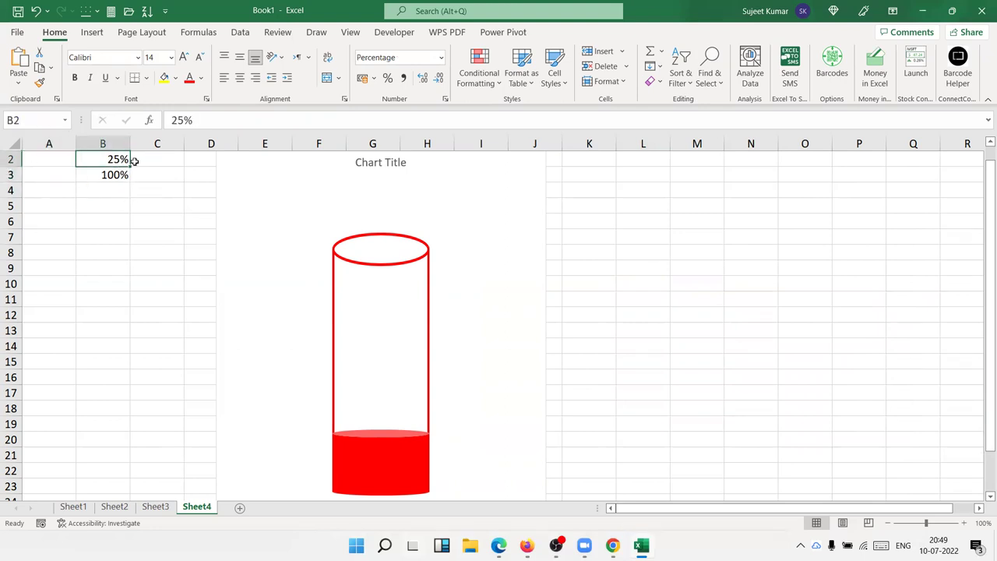
type("50")
key("Return")
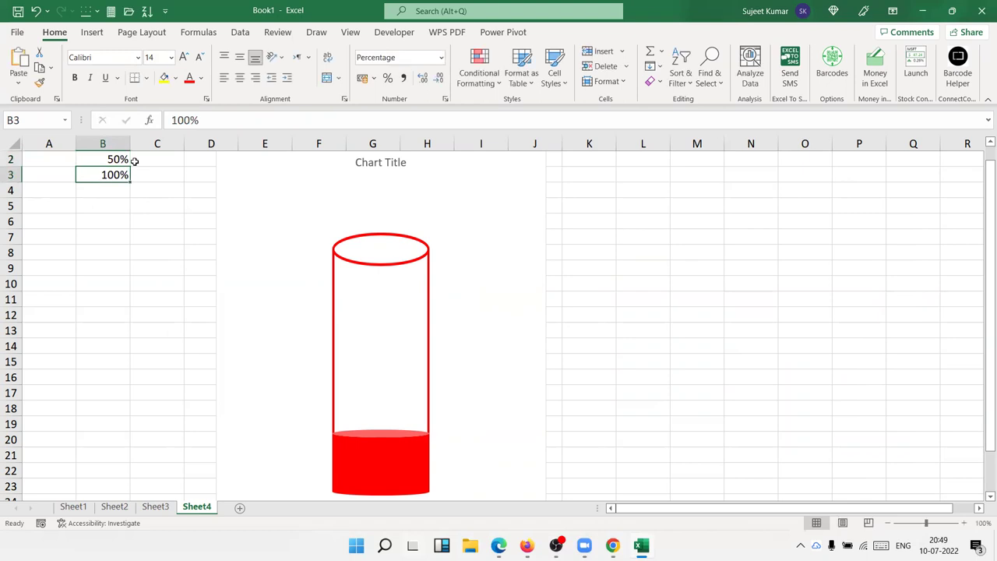
key("Up")
type("60")
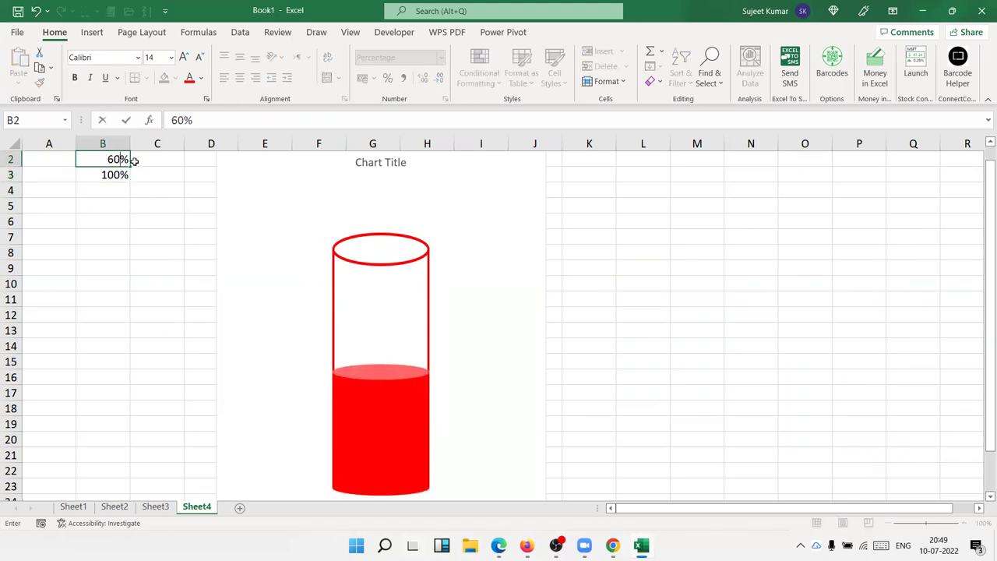
key("Return")
key("Up")
type("4")
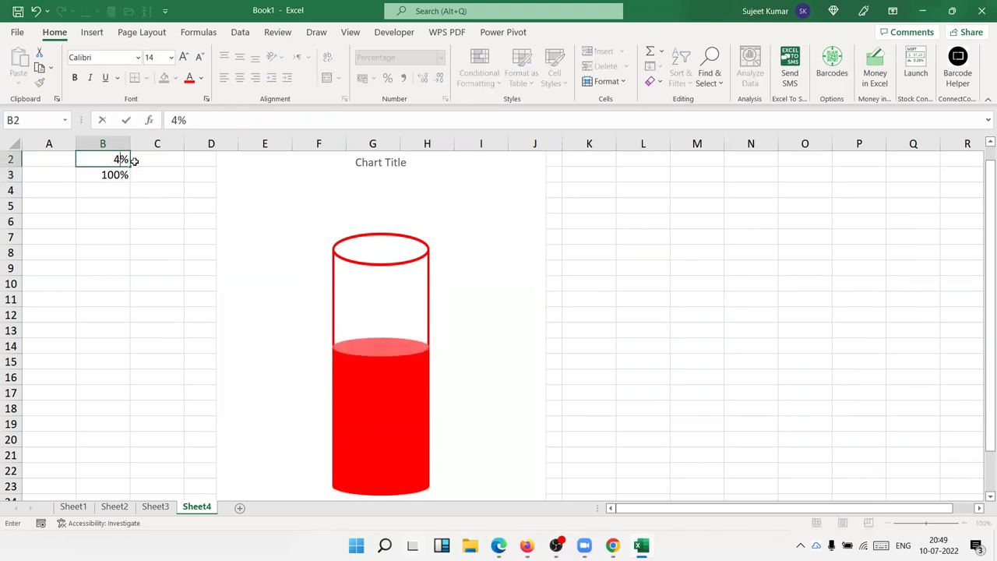
type("0")
key("Return")
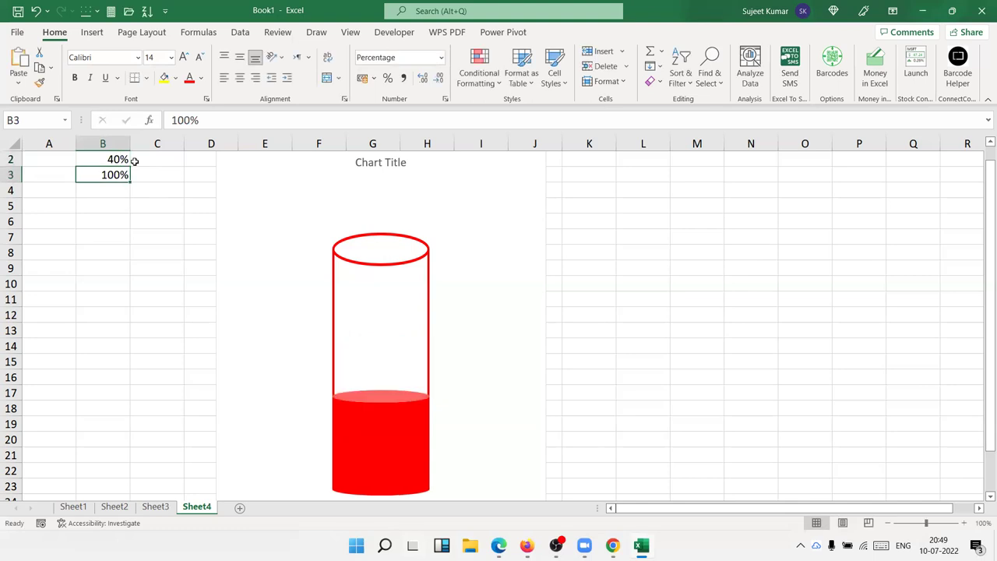
left_click(587, 300)
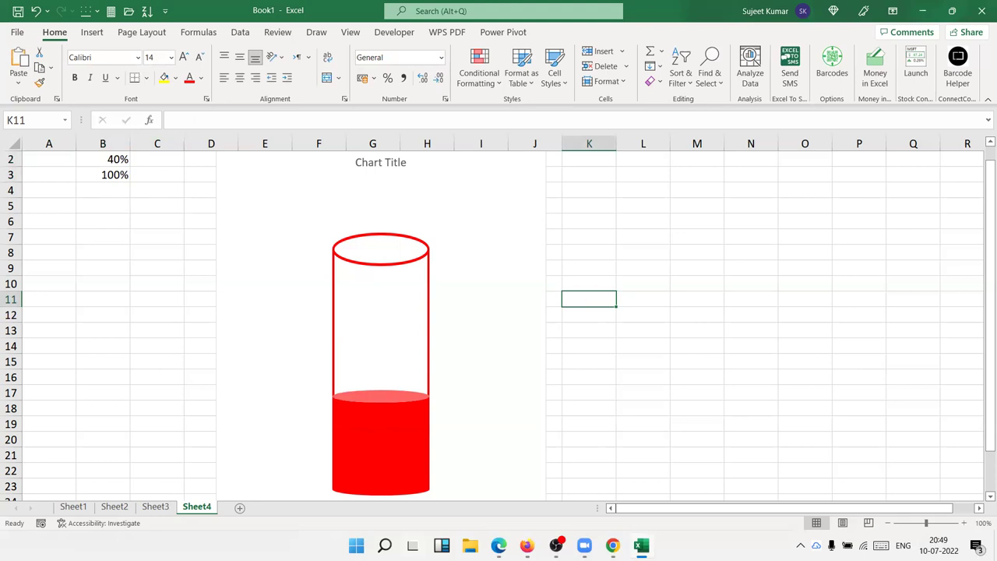
left_click(556, 545)
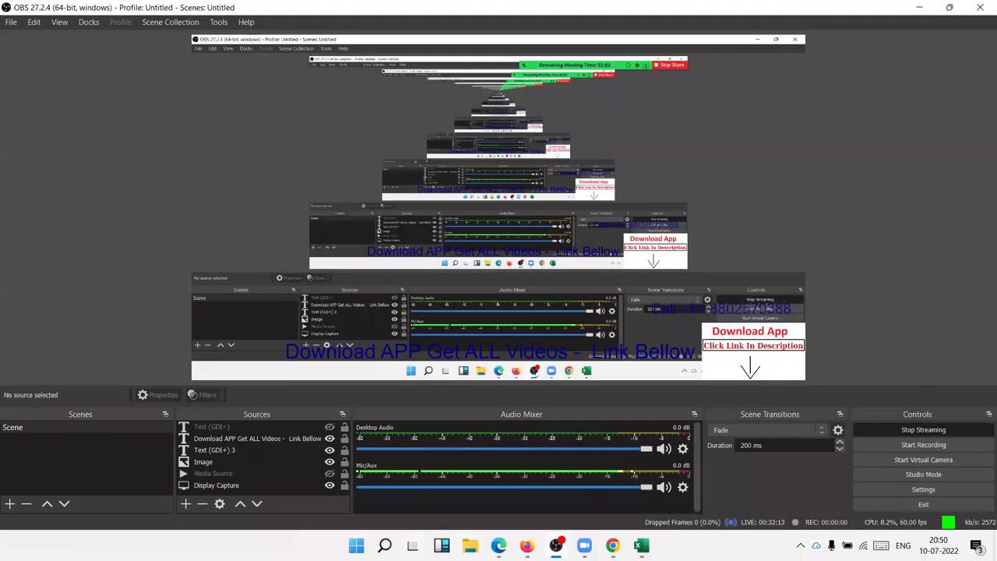
left_click(556, 545)
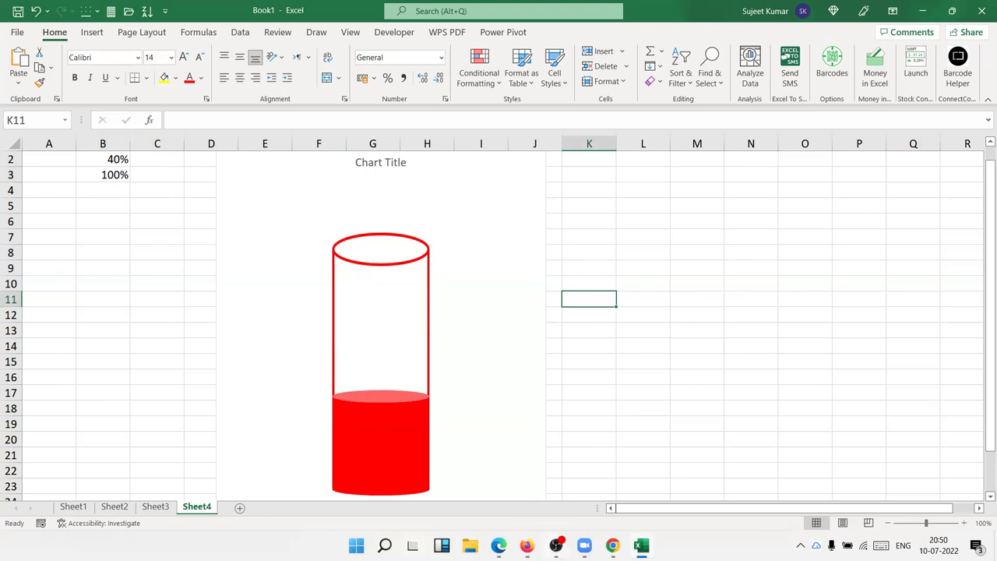
left_click(556, 545)
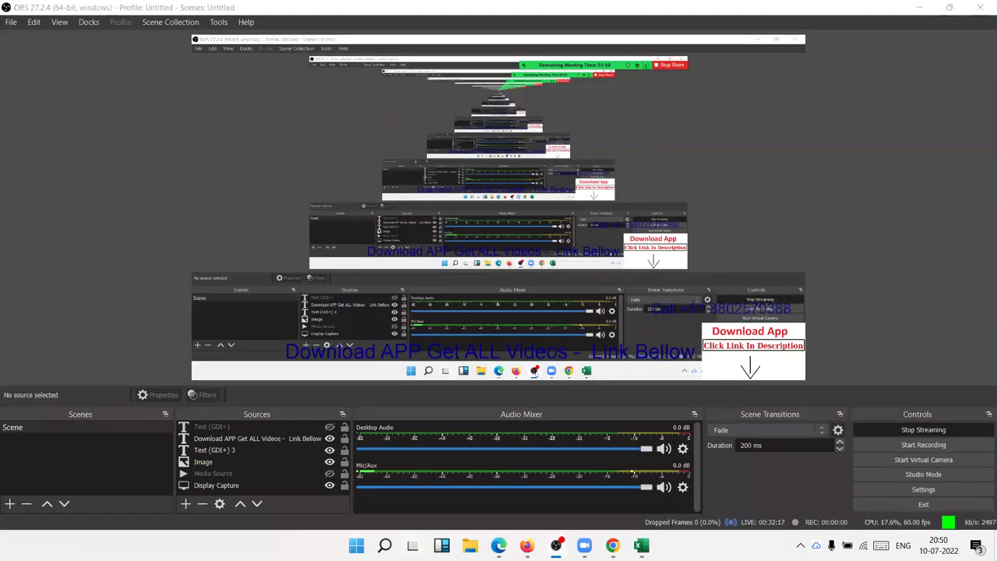
left_click(556, 545)
left_click(160, 507)
left_click(198, 507)
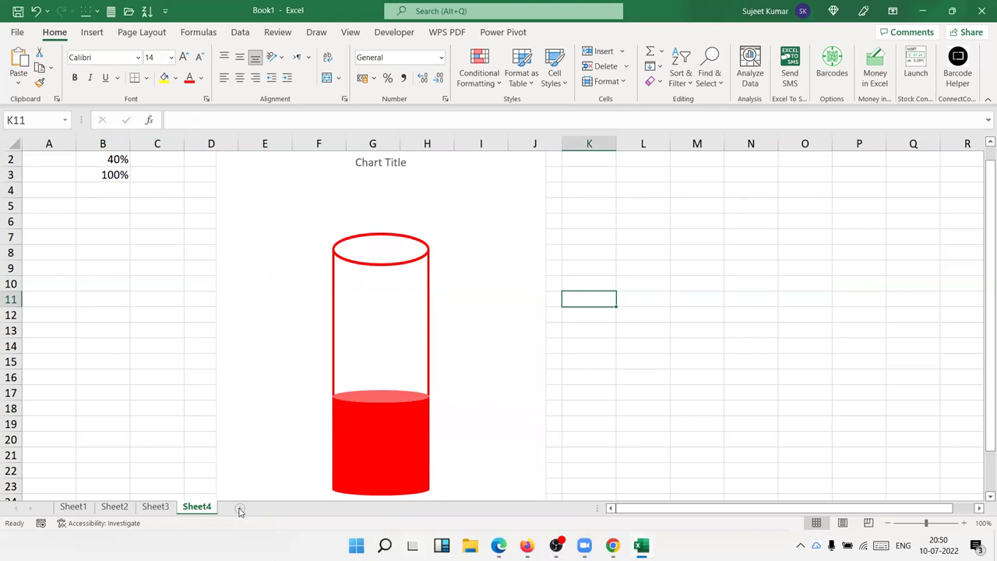
Add blank Sheet5 with the new-sheet button, then Alt+Tab to OBS Studio
left_click(239, 509)
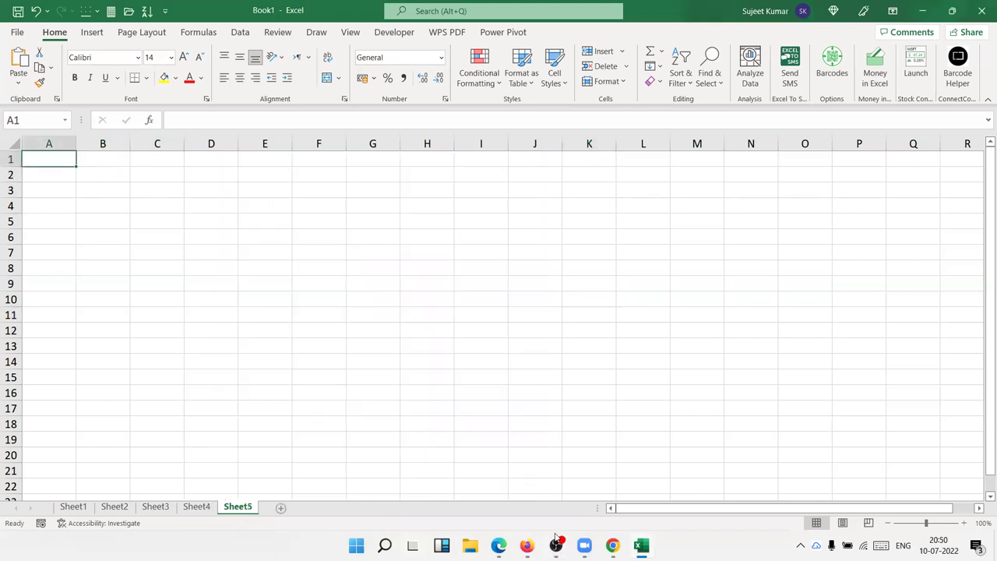
left_click(672, 253)
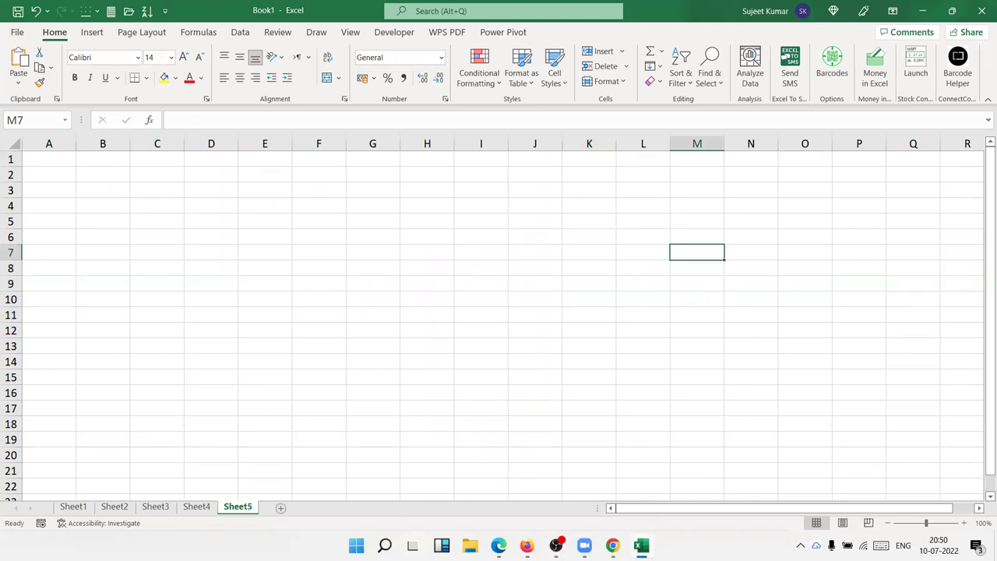
key("alt+Tab")
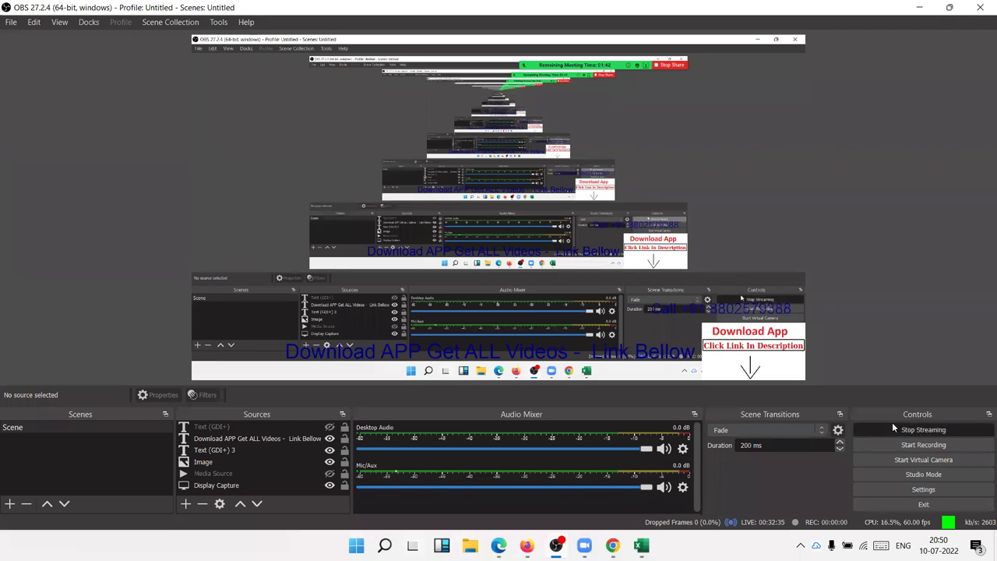
Stop Streaming in OBS and close its window, returning to Excel's Sheet5
left_click(892, 426)
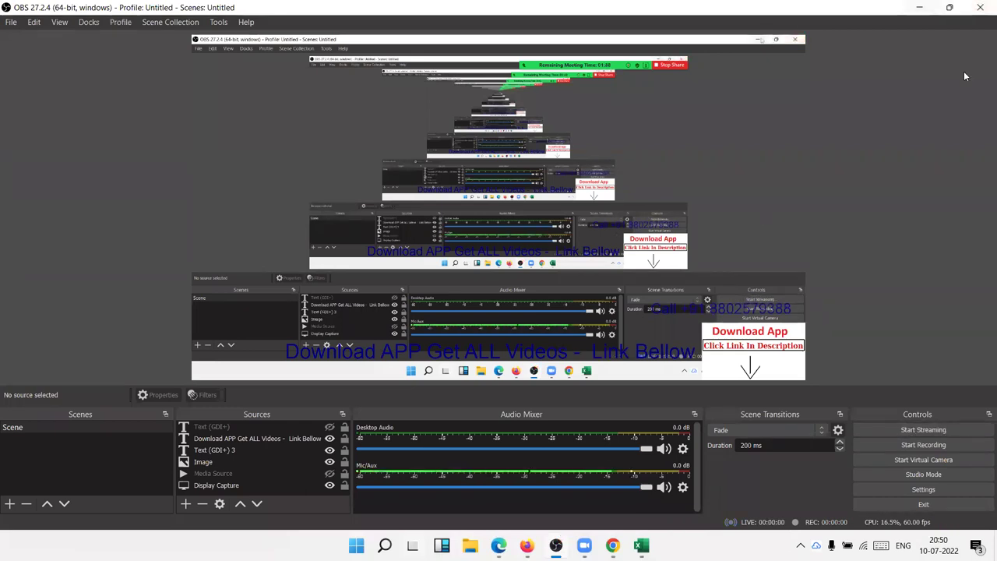
left_click(980, 7)
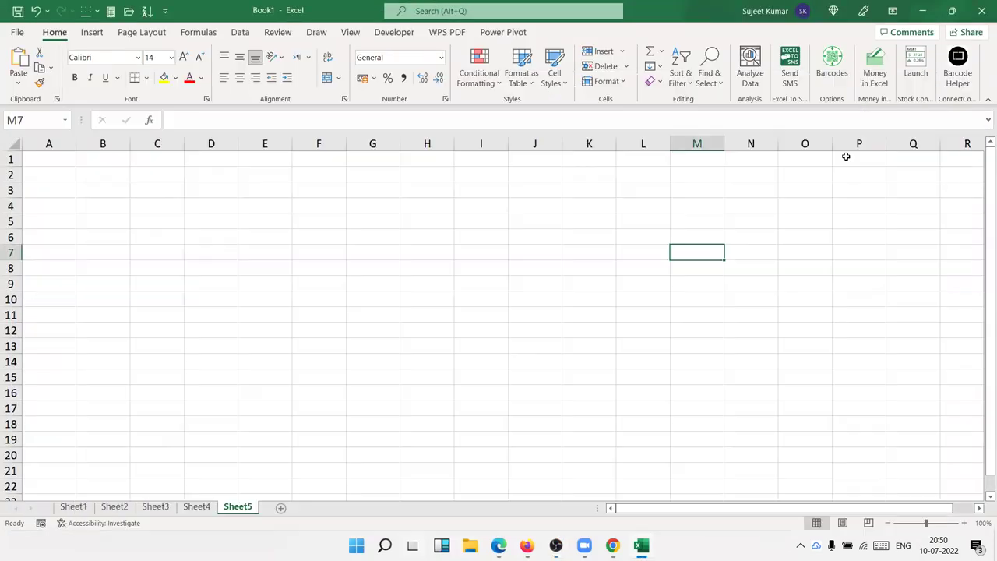
left_click(821, 158)
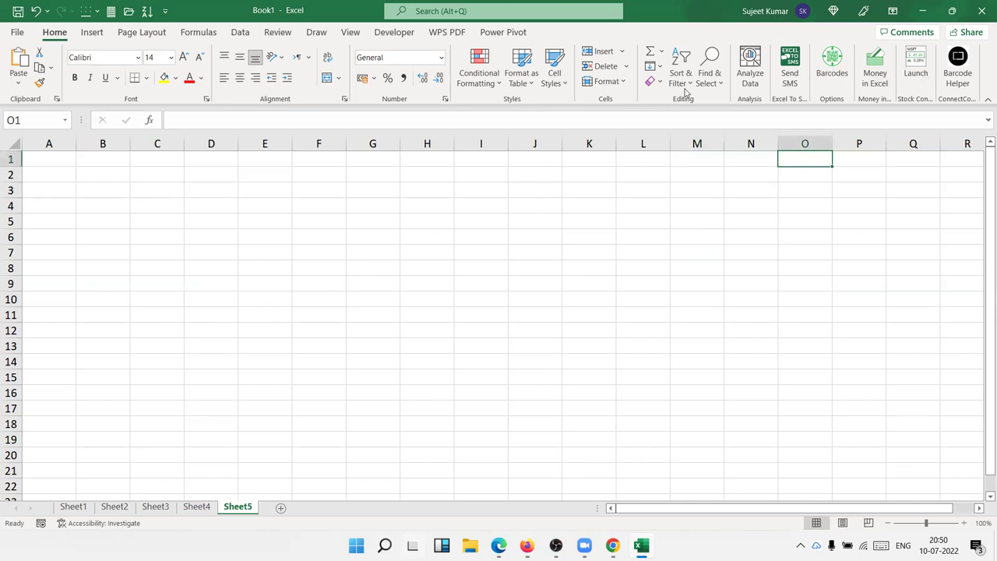